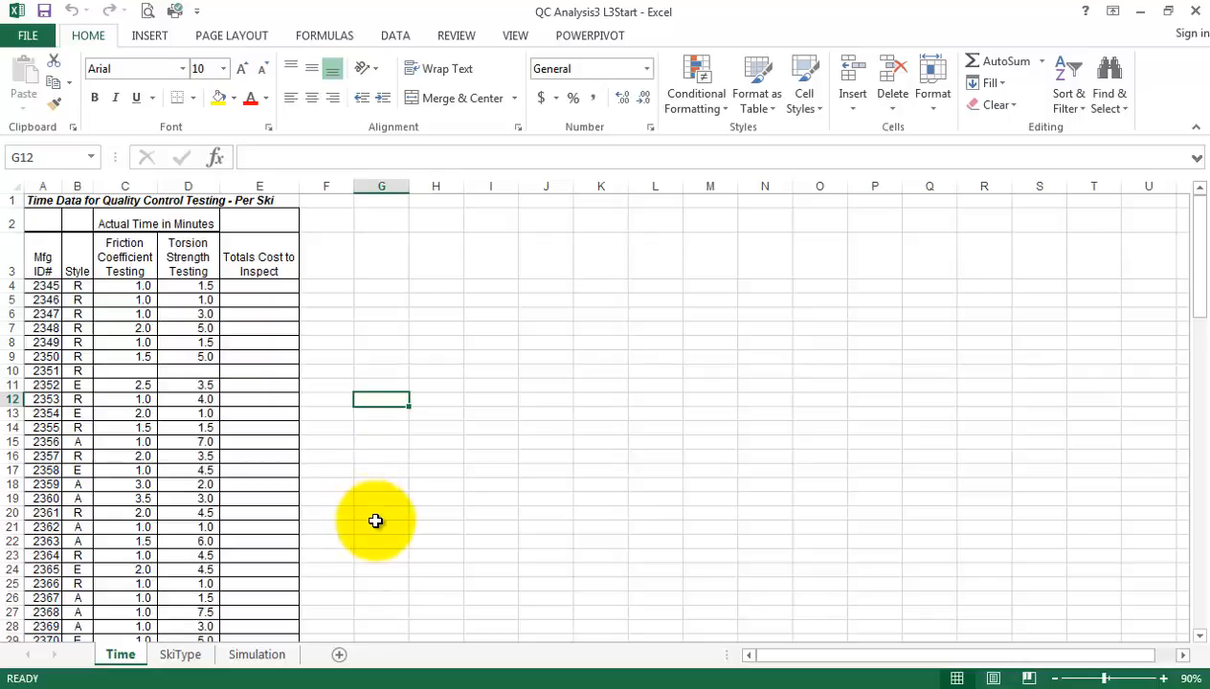
# Examine the ski testing records on the Time sheet from the first row through the last
pyautogui.scroll(-7, 372, 515)
pyautogui.scroll(-19, 376, 521)
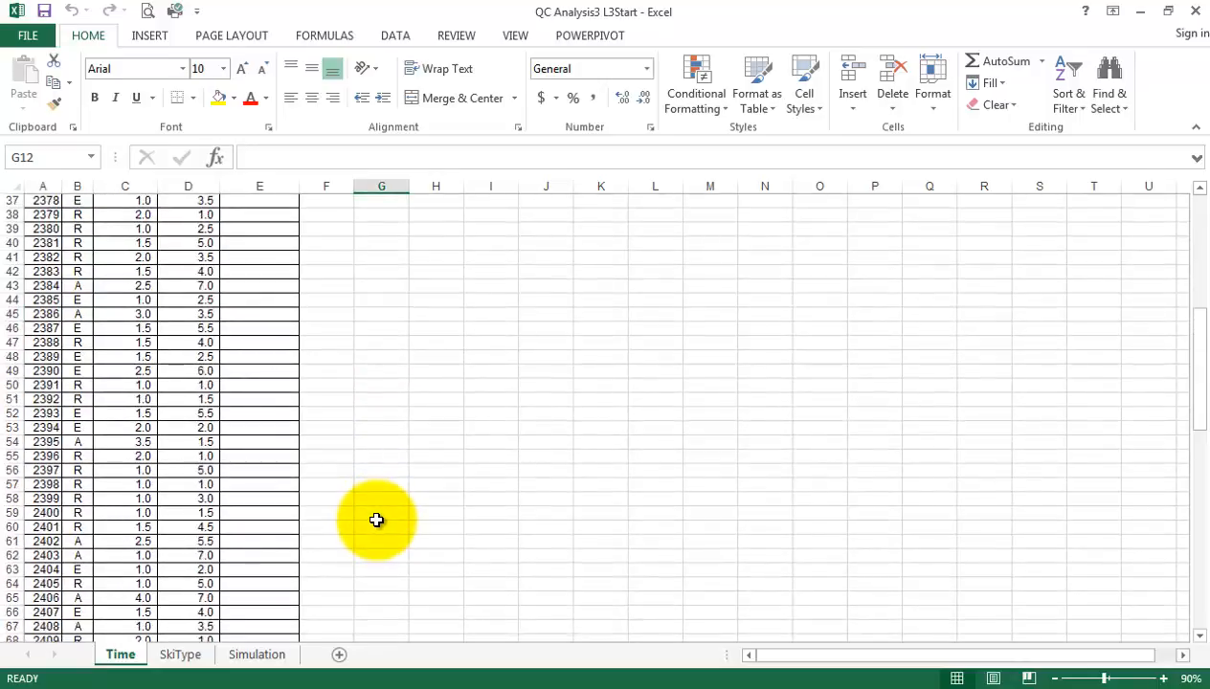
pyautogui.scroll(-4, 376, 523)
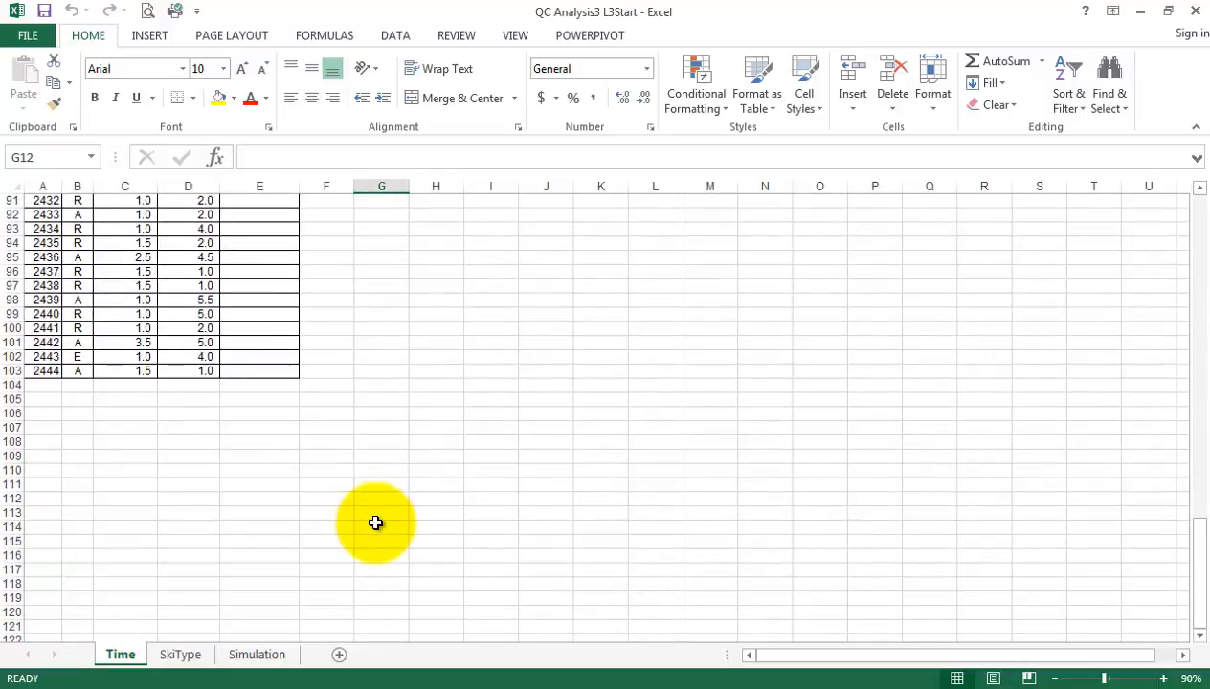
pyautogui.scroll(3, 376, 523)
pyautogui.scroll(20, 375, 522)
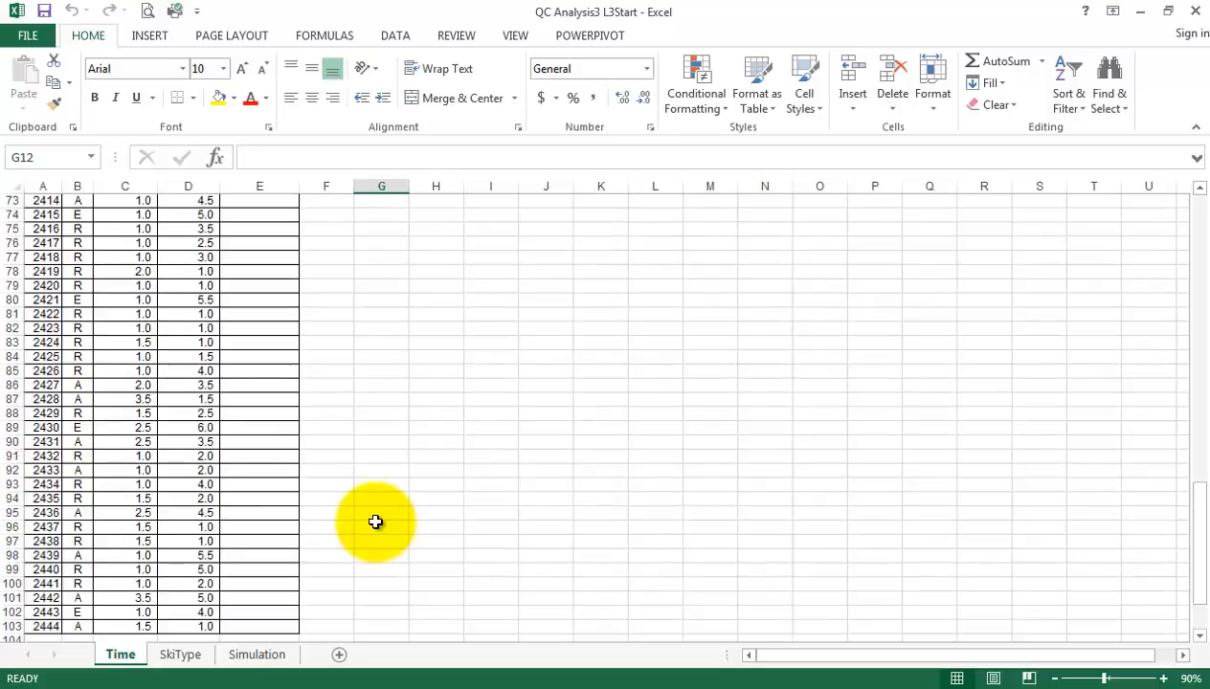
pyautogui.scroll(7, 375, 519)
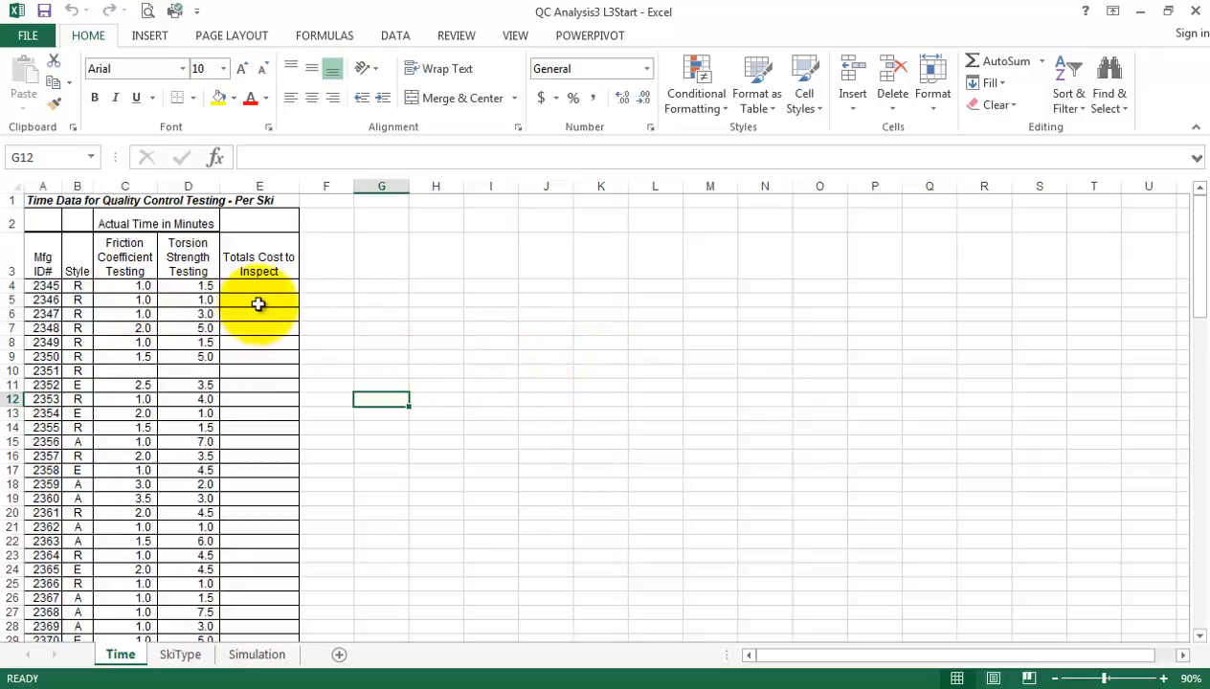
# Freeze the title and header rows above row 4 on the Time sheet and check them against the lower records
pyautogui.click(43, 287)
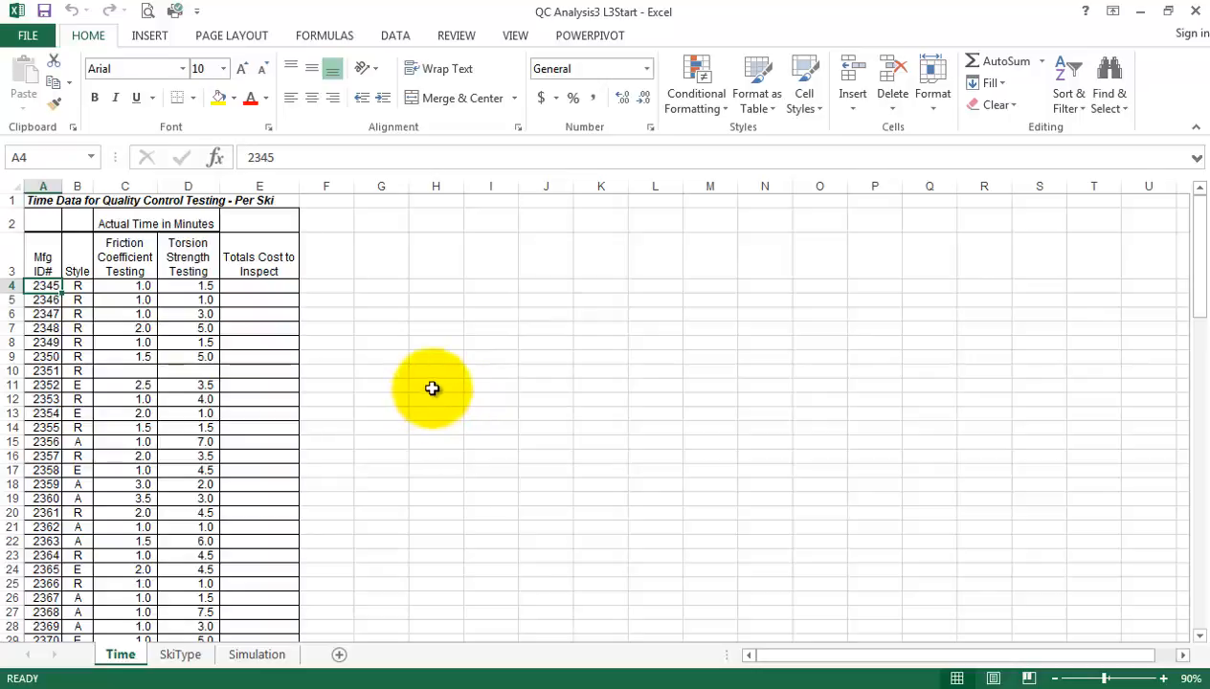
pyautogui.click(513, 41)
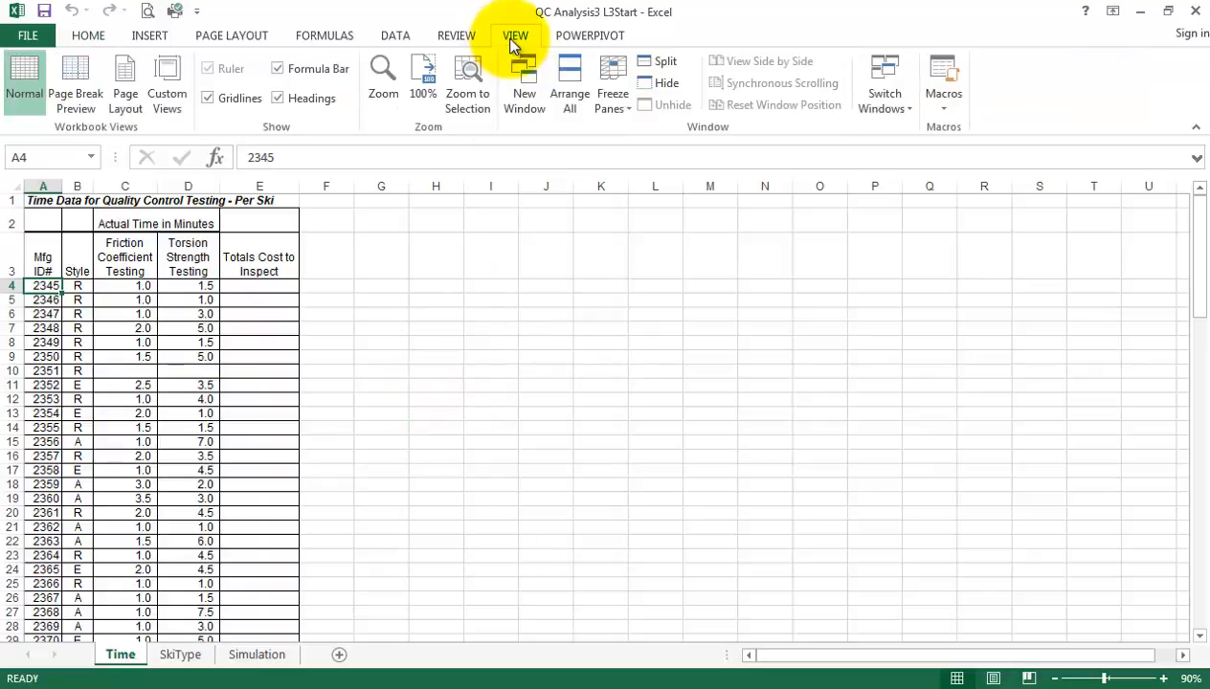
pyautogui.click(610, 85)
pyautogui.click(662, 141)
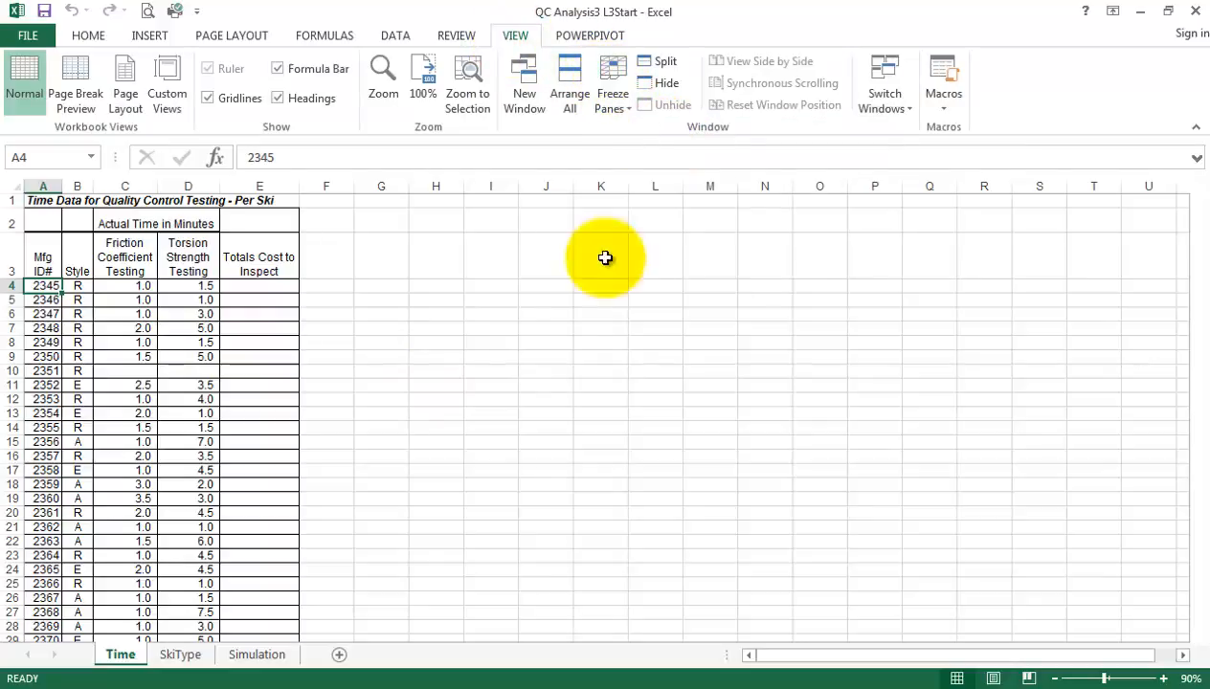
pyautogui.scroll(-7, 402, 427)
pyautogui.scroll(-5, 408, 424)
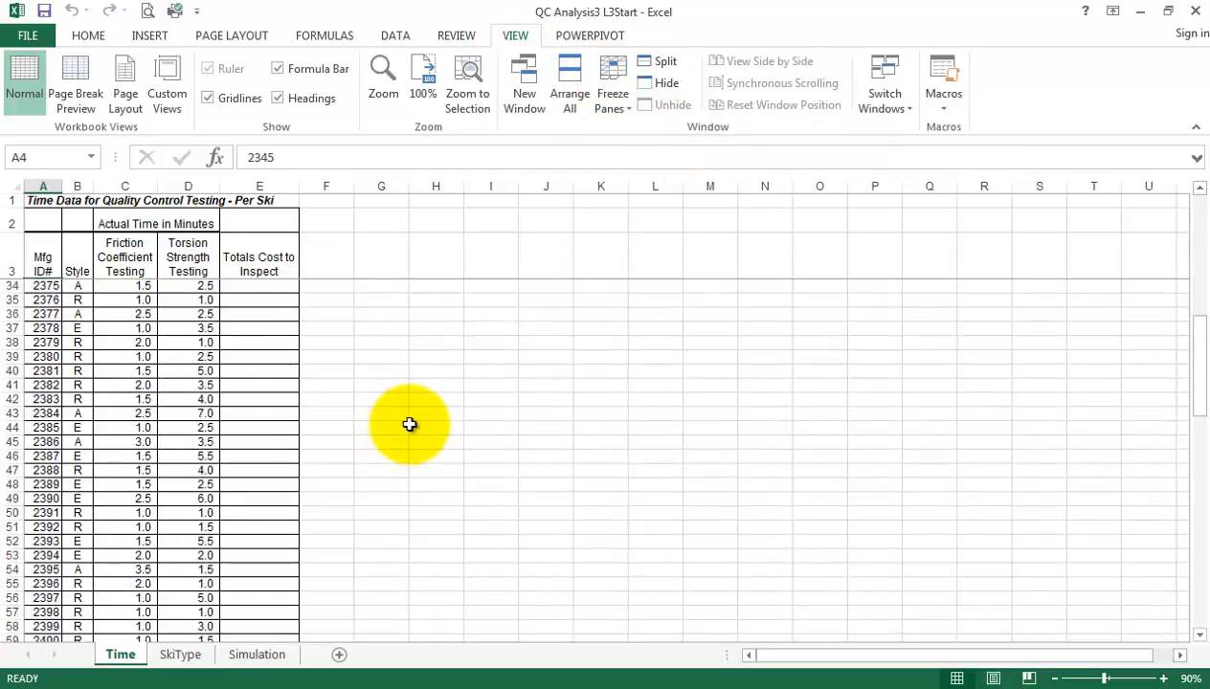
pyautogui.scroll(10, 410, 421)
pyautogui.scroll(2, 413, 416)
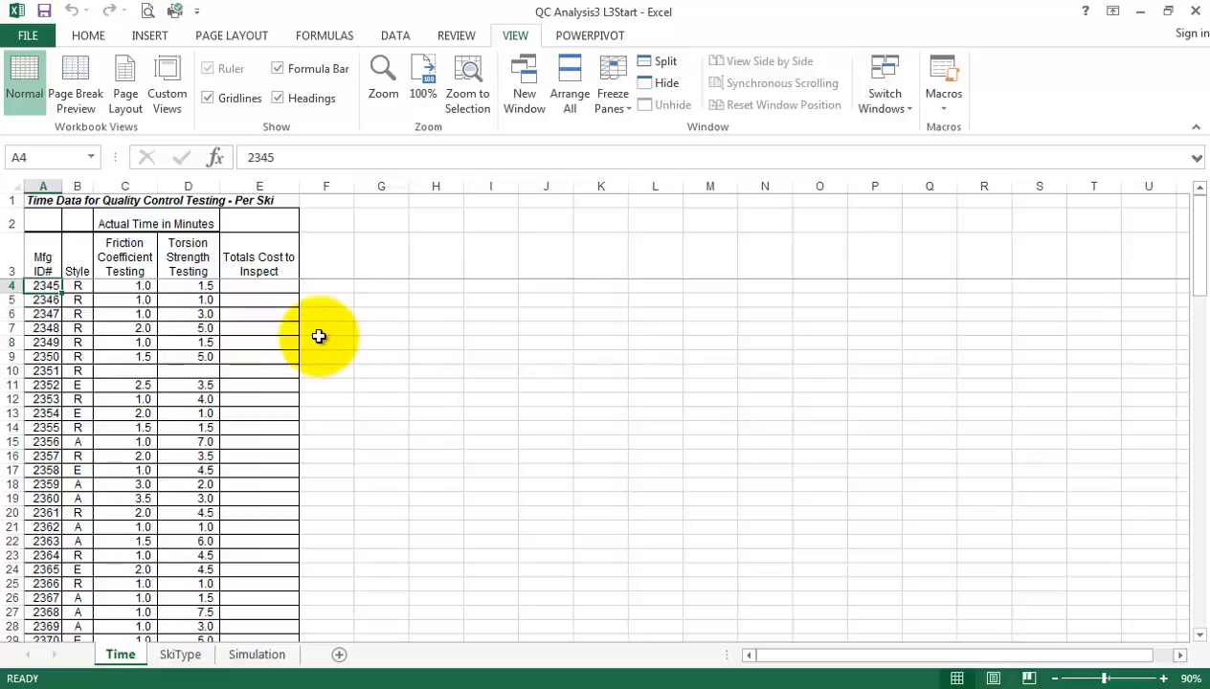
# Examine the friction time, torsion time and total inspection cost cells of the first ski in row 4
pyautogui.click(274, 287)
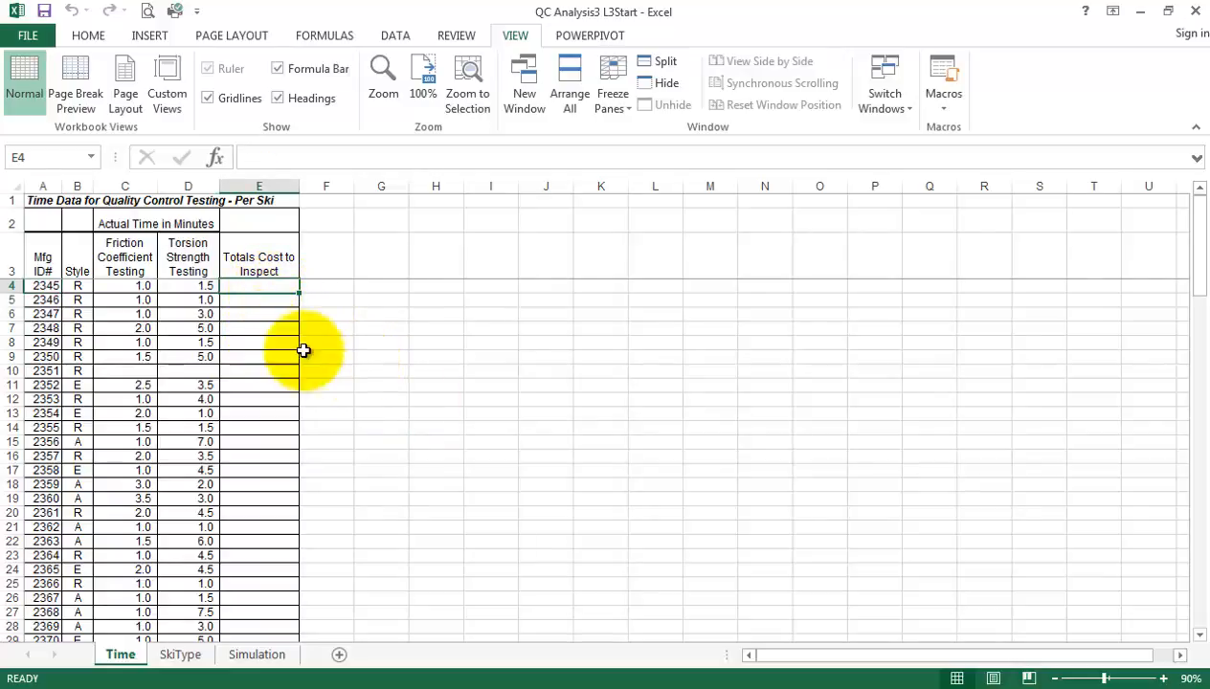
pyautogui.click(119, 287)
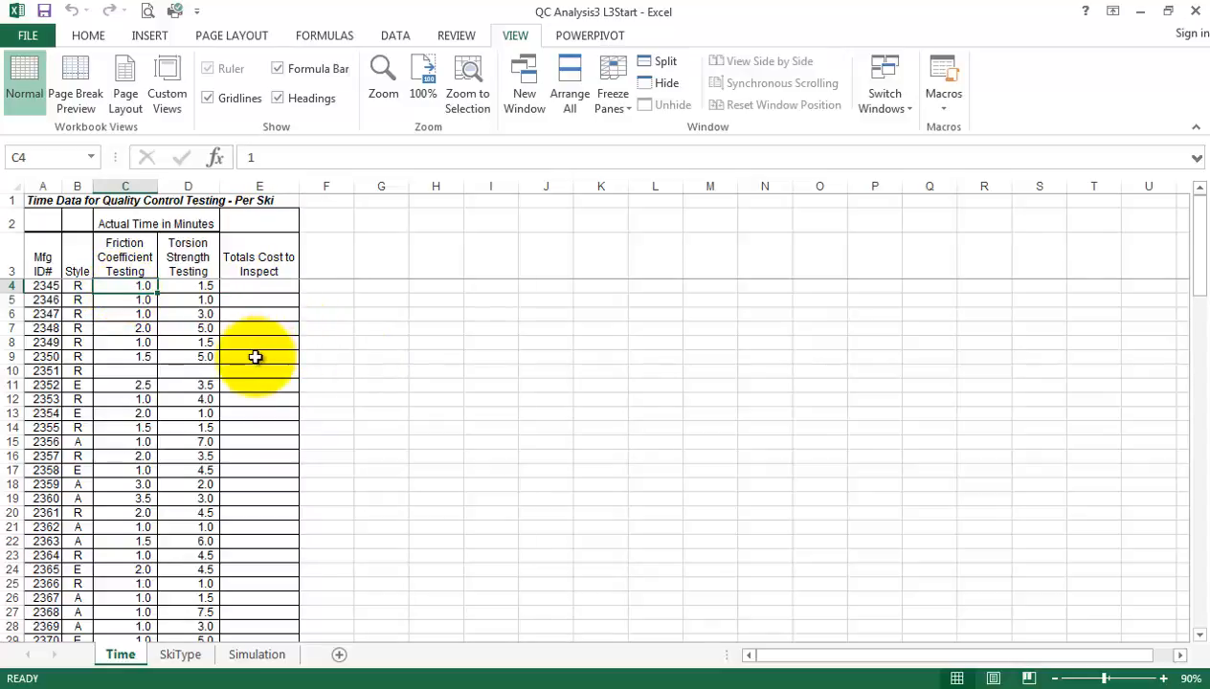
pyautogui.click(189, 286)
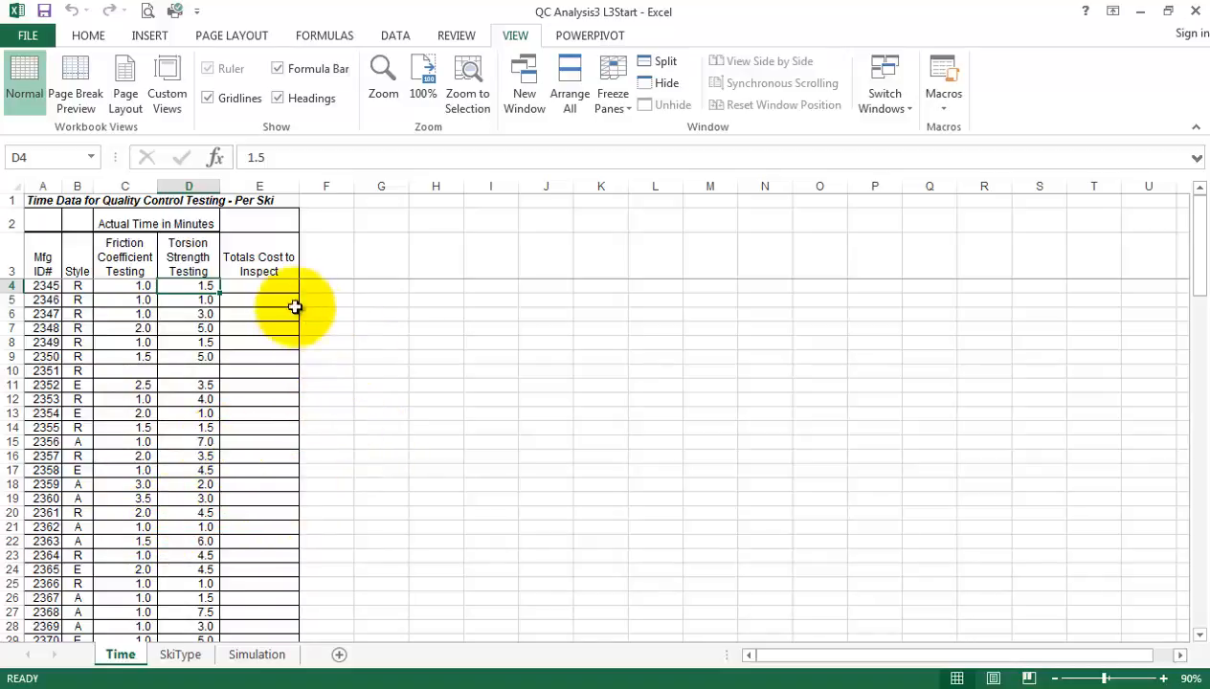
pyautogui.click(268, 287)
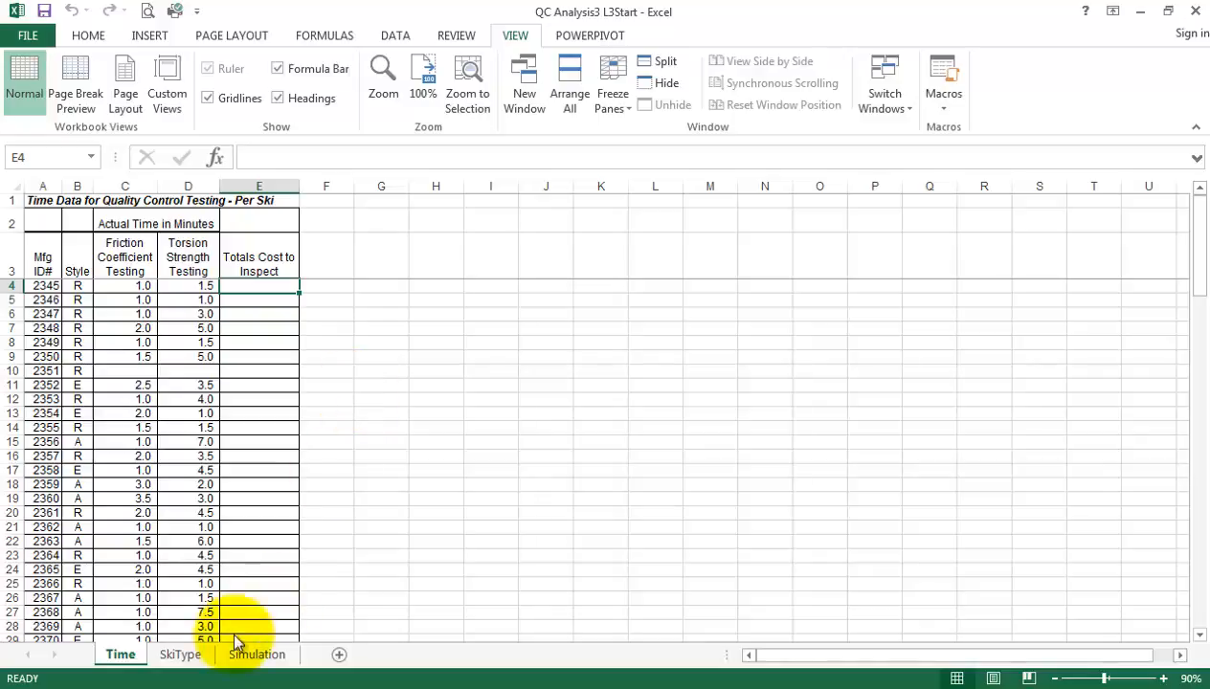
# Examine the summary table on the SkiType sheet at 130% zoom and the cost tables on the Simulation sheet
pyautogui.click(186, 654)
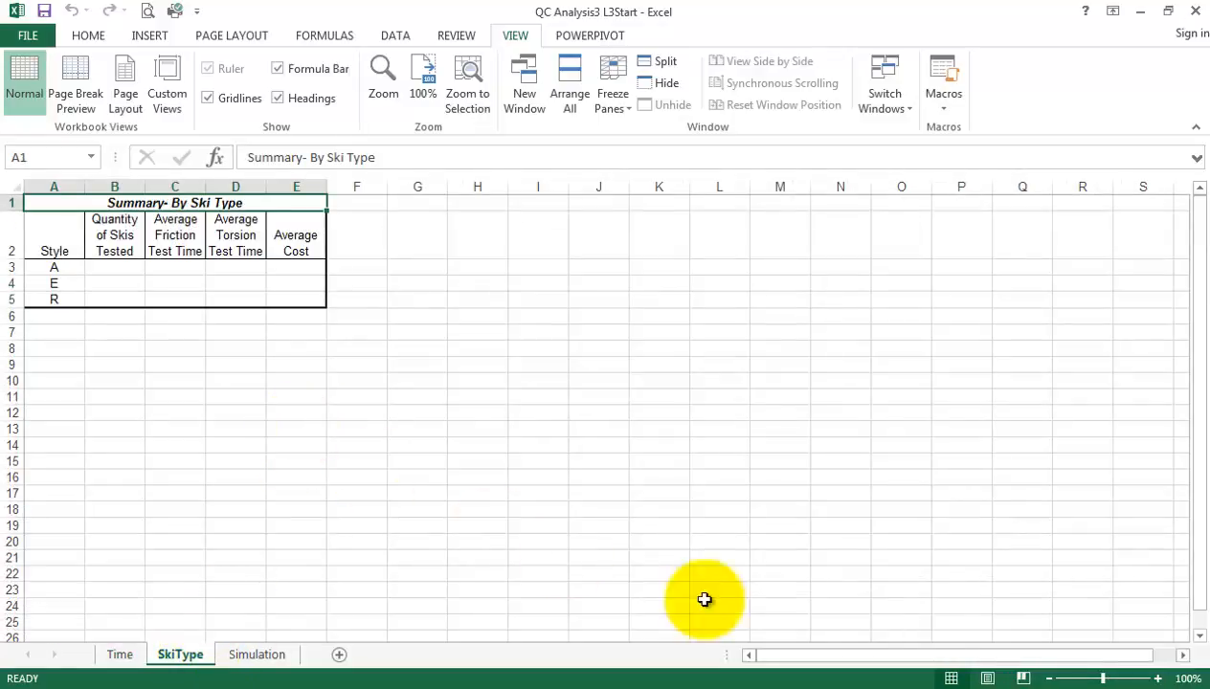
pyautogui.click(1157, 677)
pyautogui.click(1157, 678)
pyautogui.click(1158, 677)
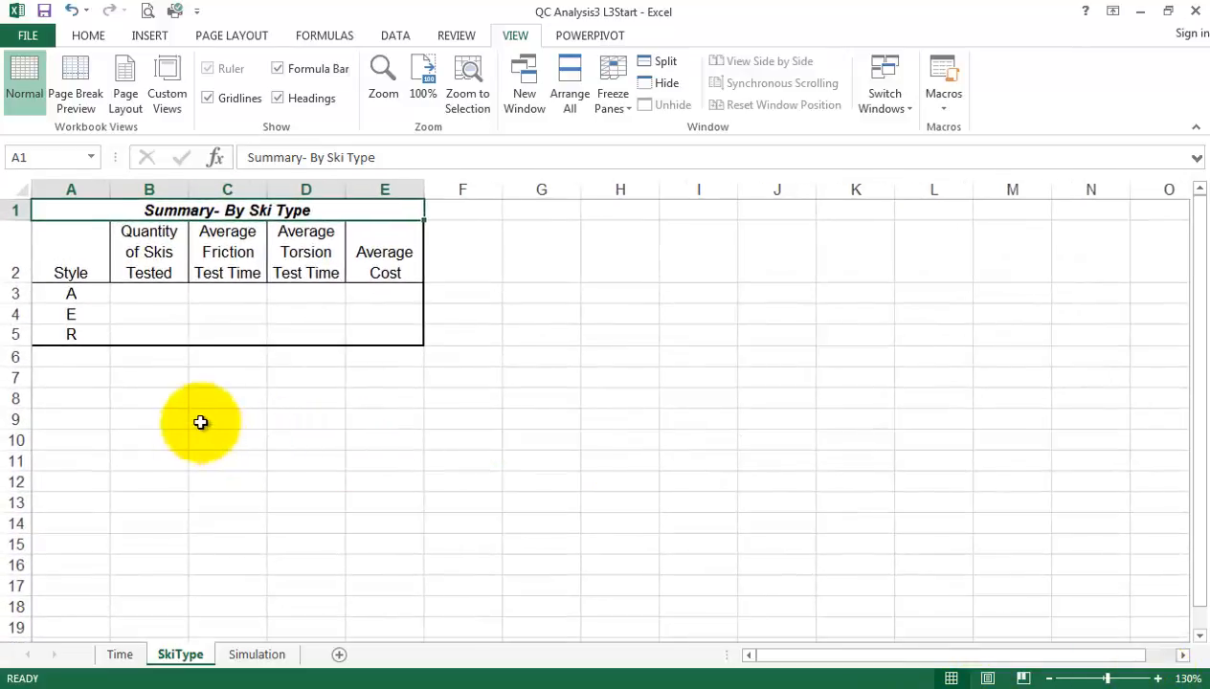
pyautogui.click(151, 296)
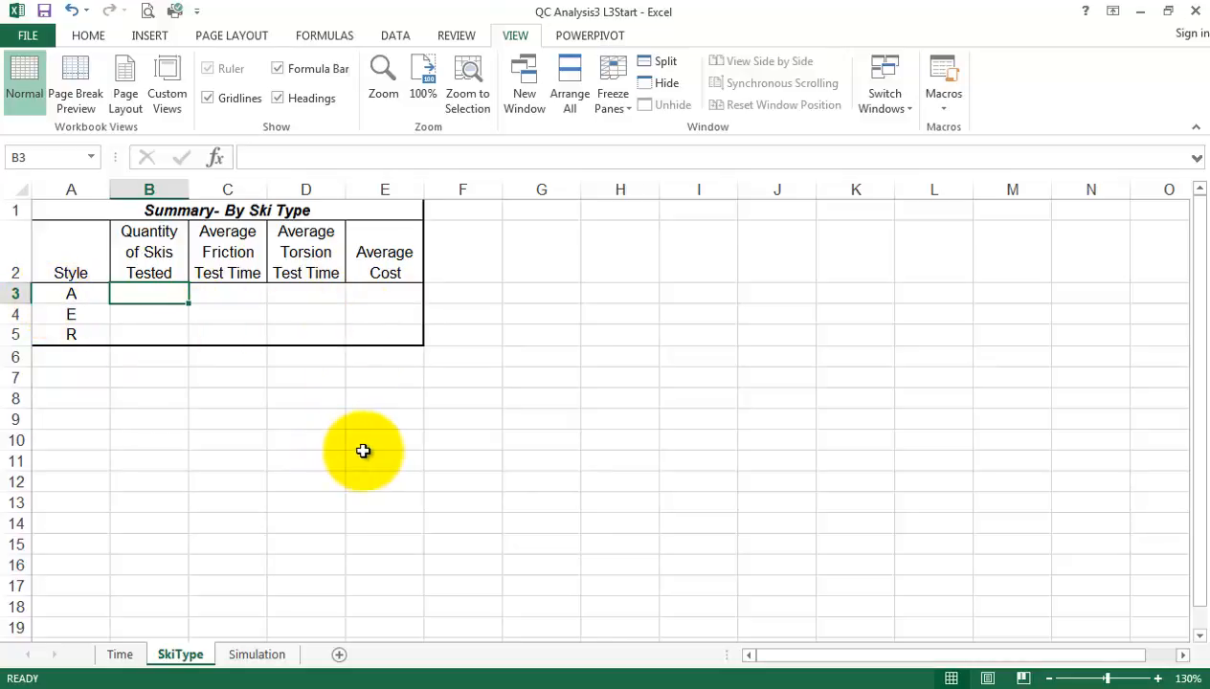
pyautogui.click(272, 656)
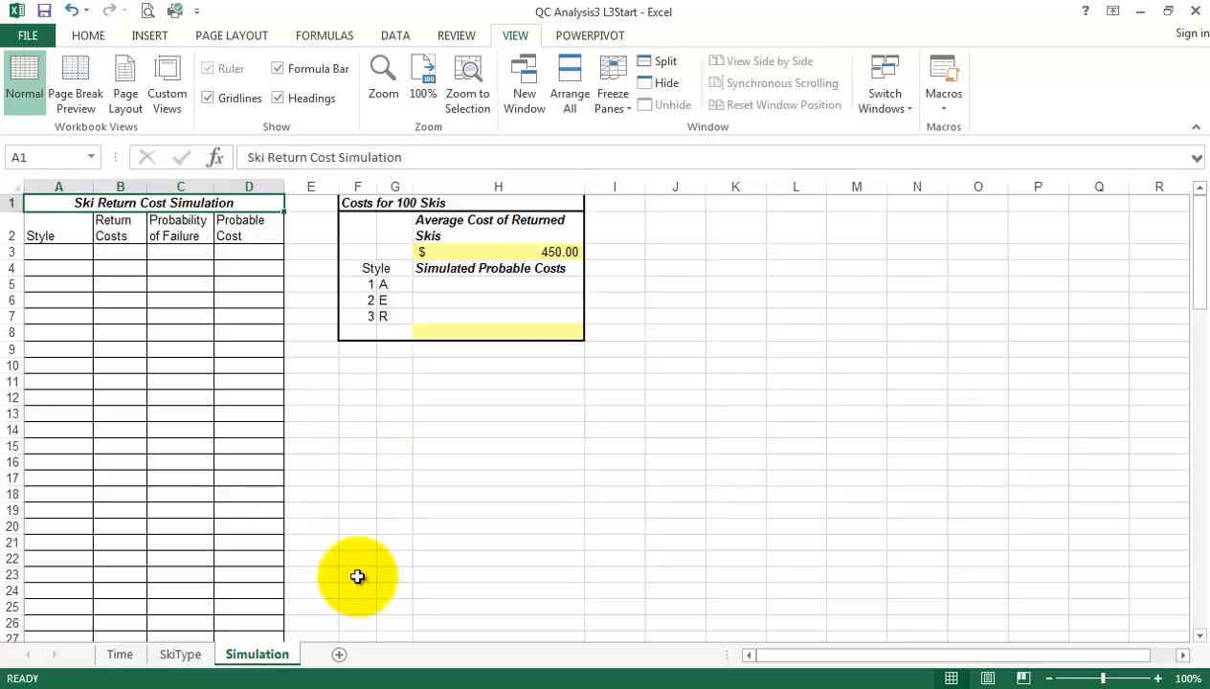
# On the Time sheet, enter the formula =(C4+D4)/60 in E4 to convert the first ski's total testing minutes to hours
pyautogui.click(121, 656)
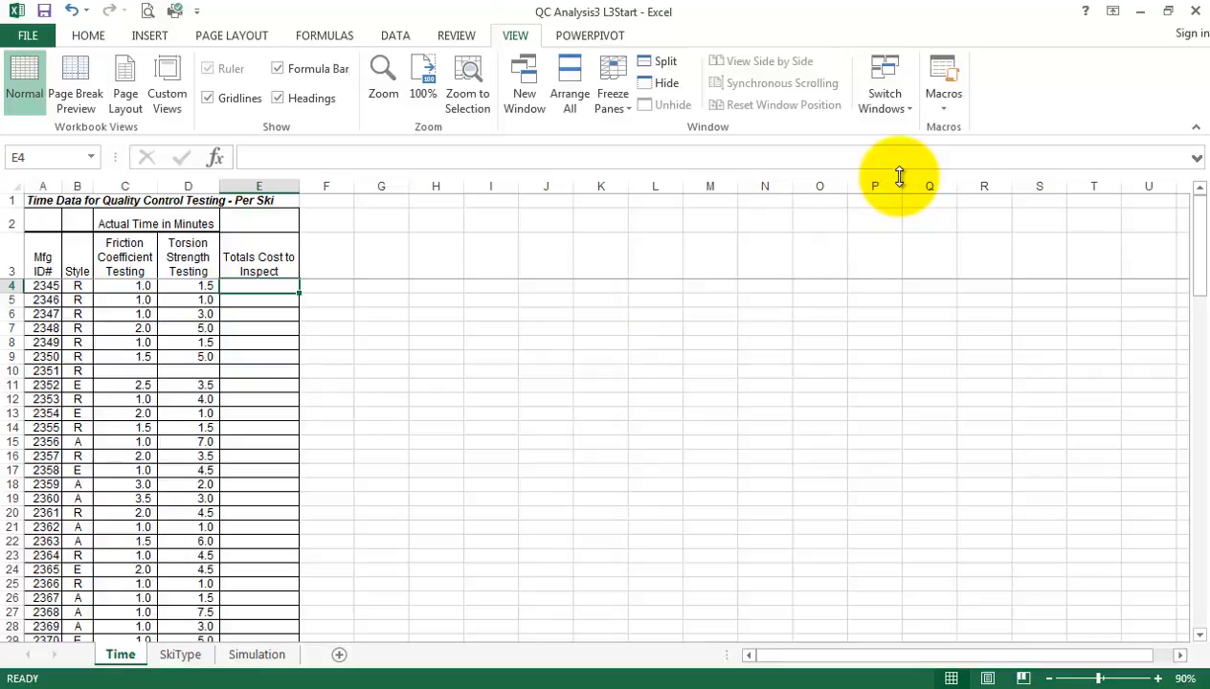
pyautogui.write('=')
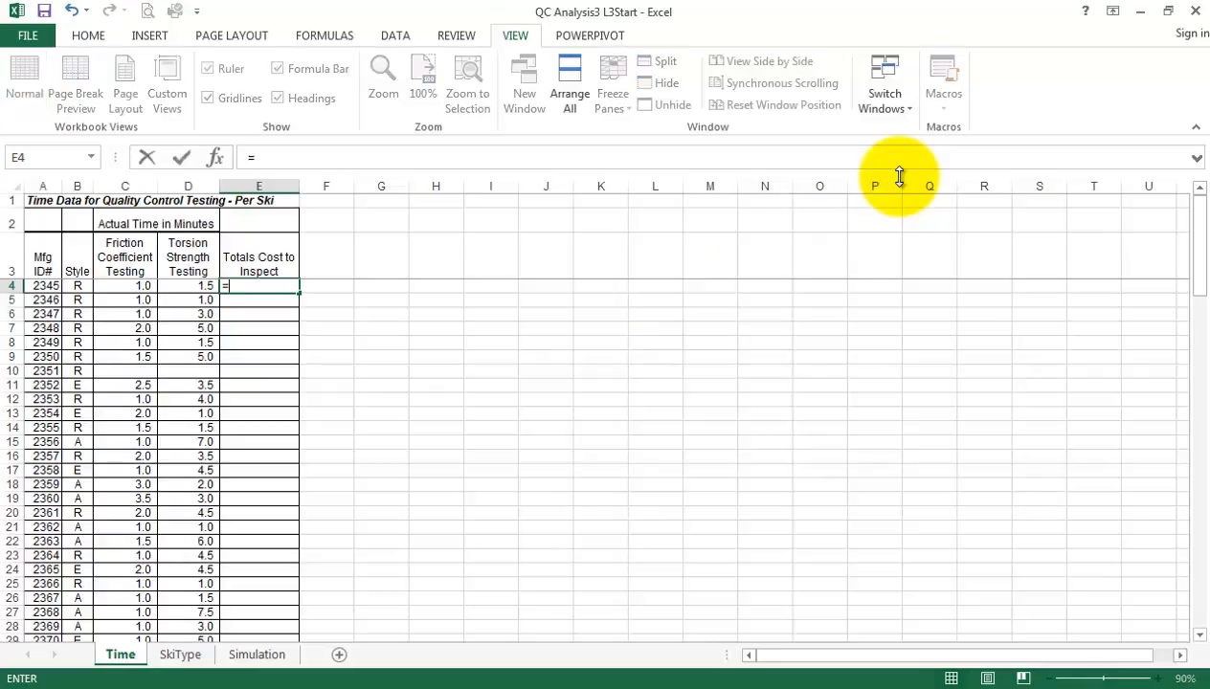
pyautogui.click(117, 285)
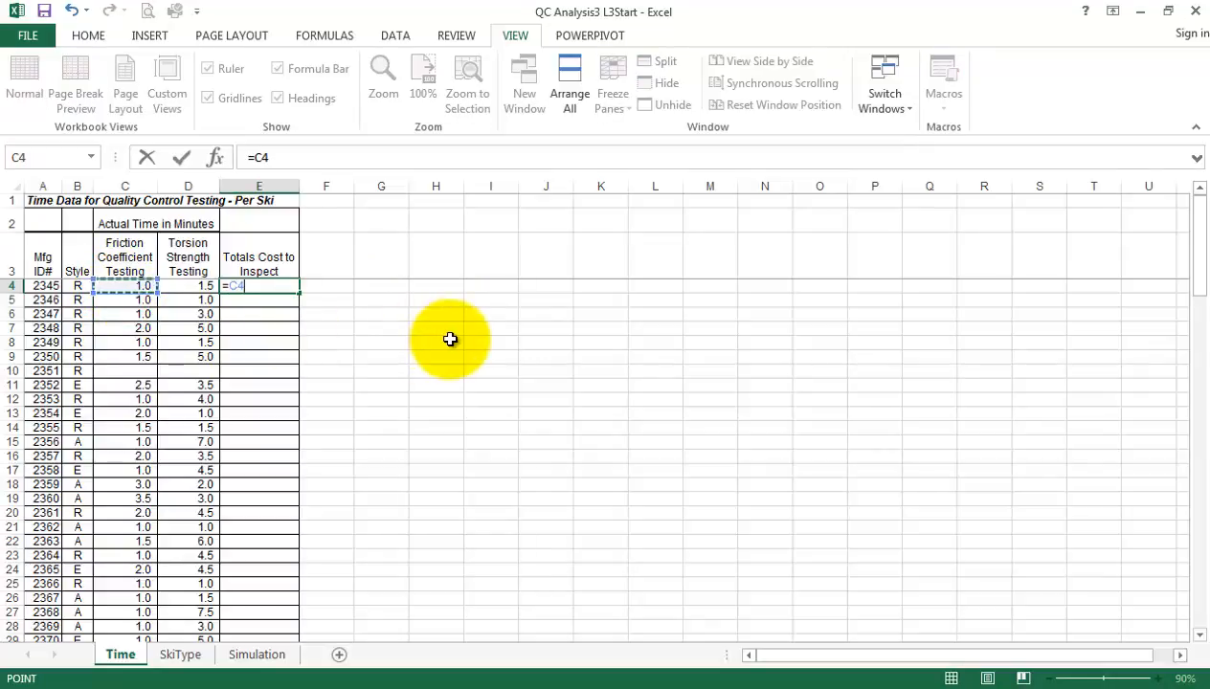
pyautogui.write('+')
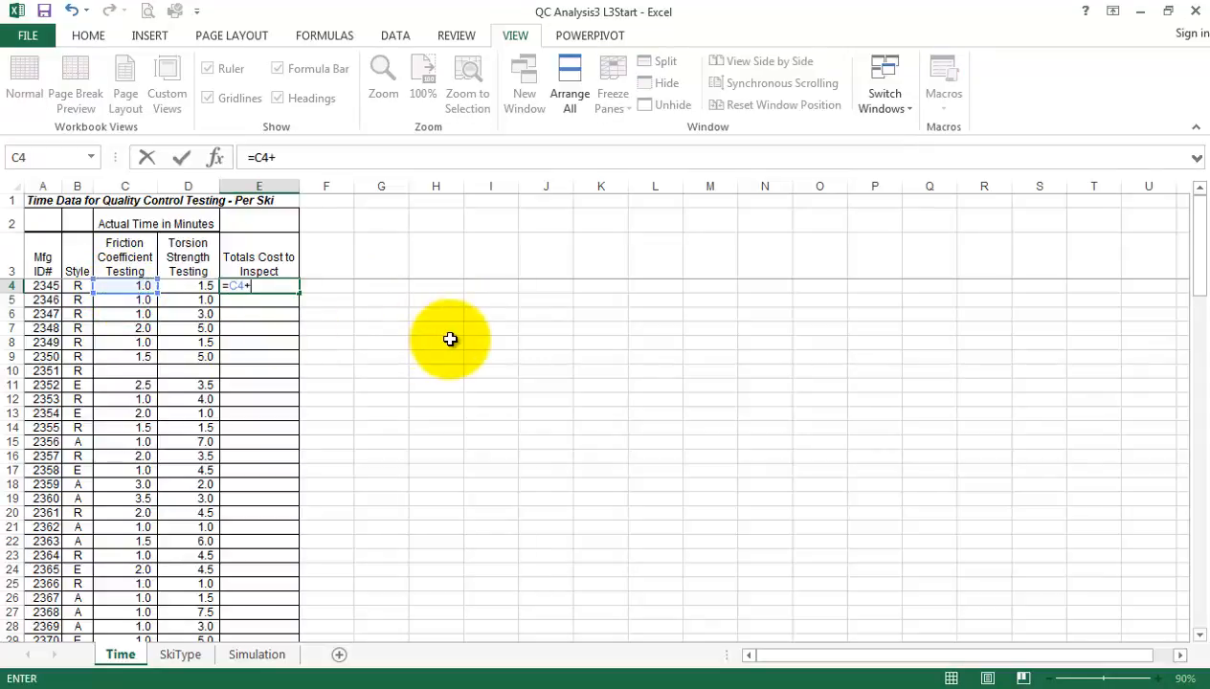
pyautogui.click(184, 286)
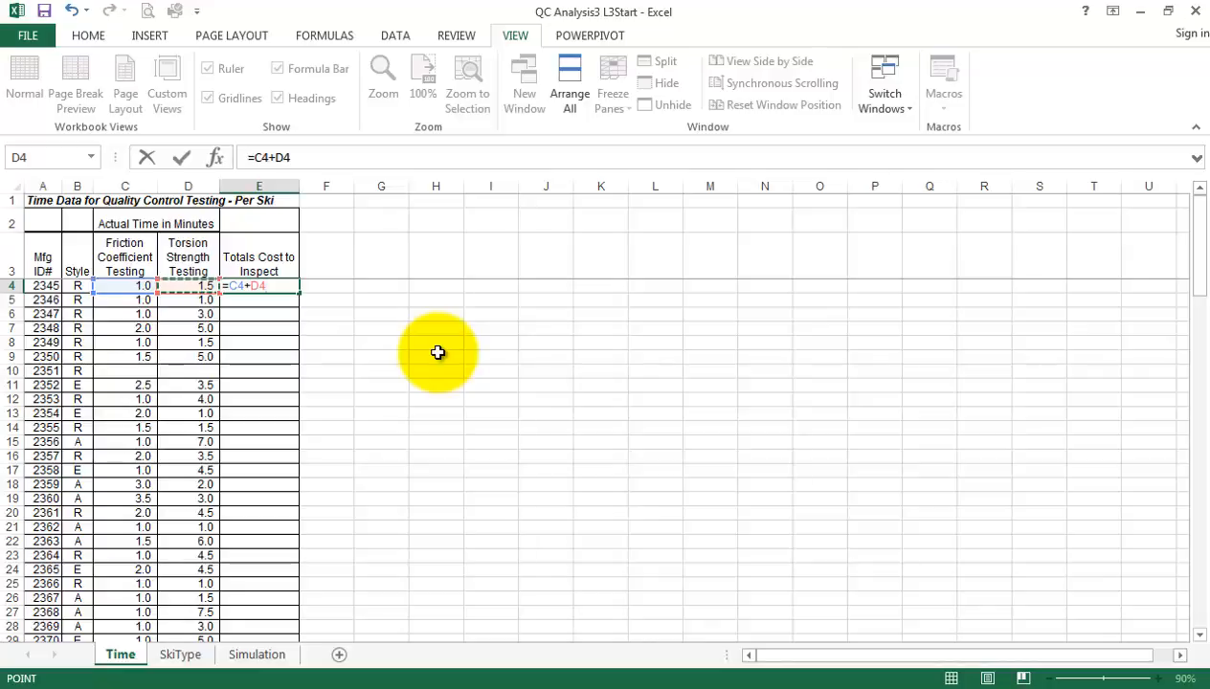
pyautogui.click(255, 158)
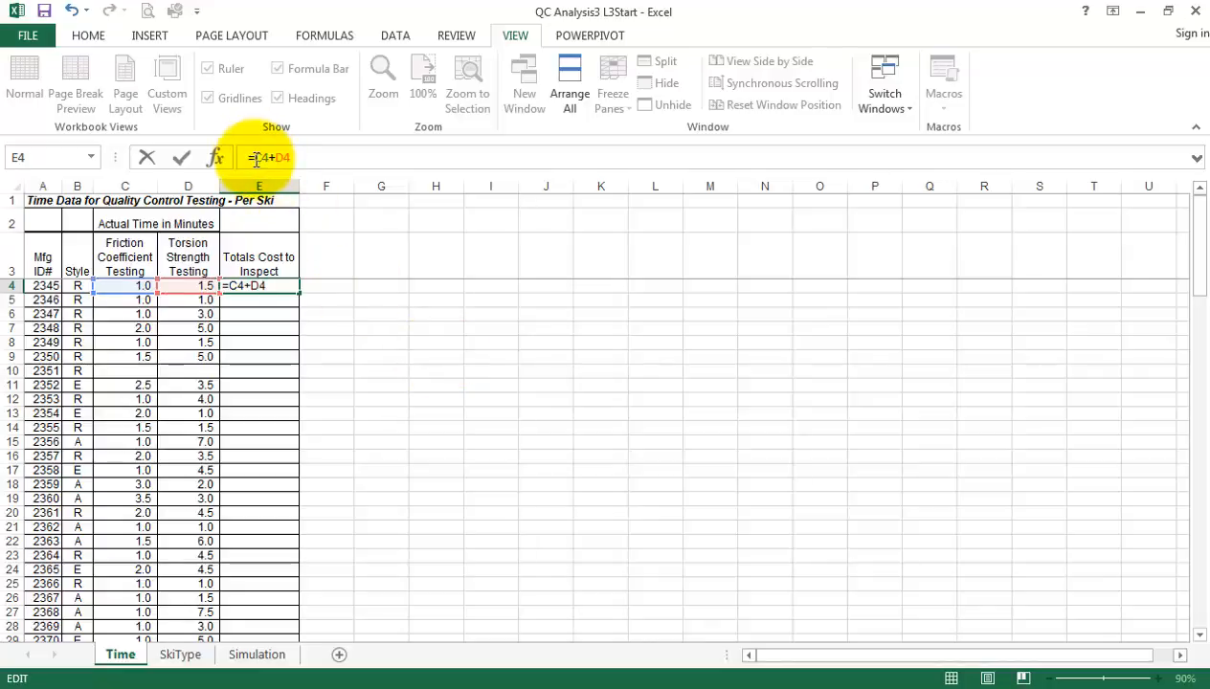
pyautogui.write('(')
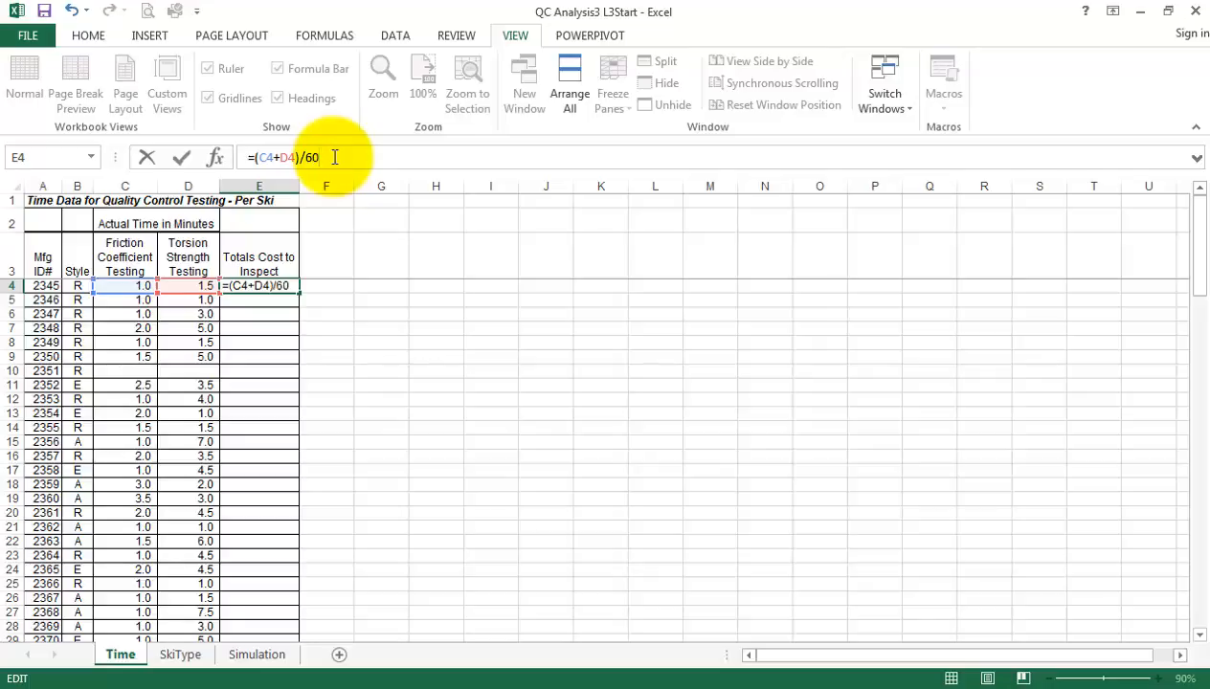
pyautogui.press('Return')
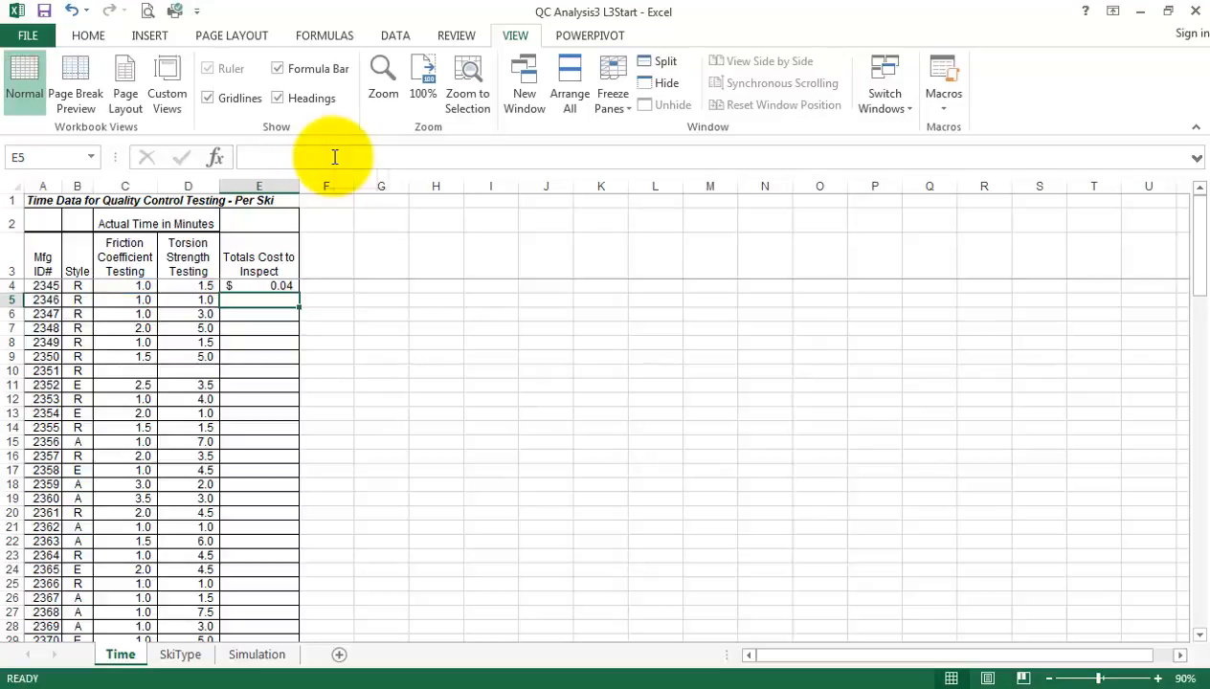
# Extend the E4 formula to =(C4+D4)/60*35 so the testing hours are multiplied by the hourly rate
pyautogui.click(256, 286)
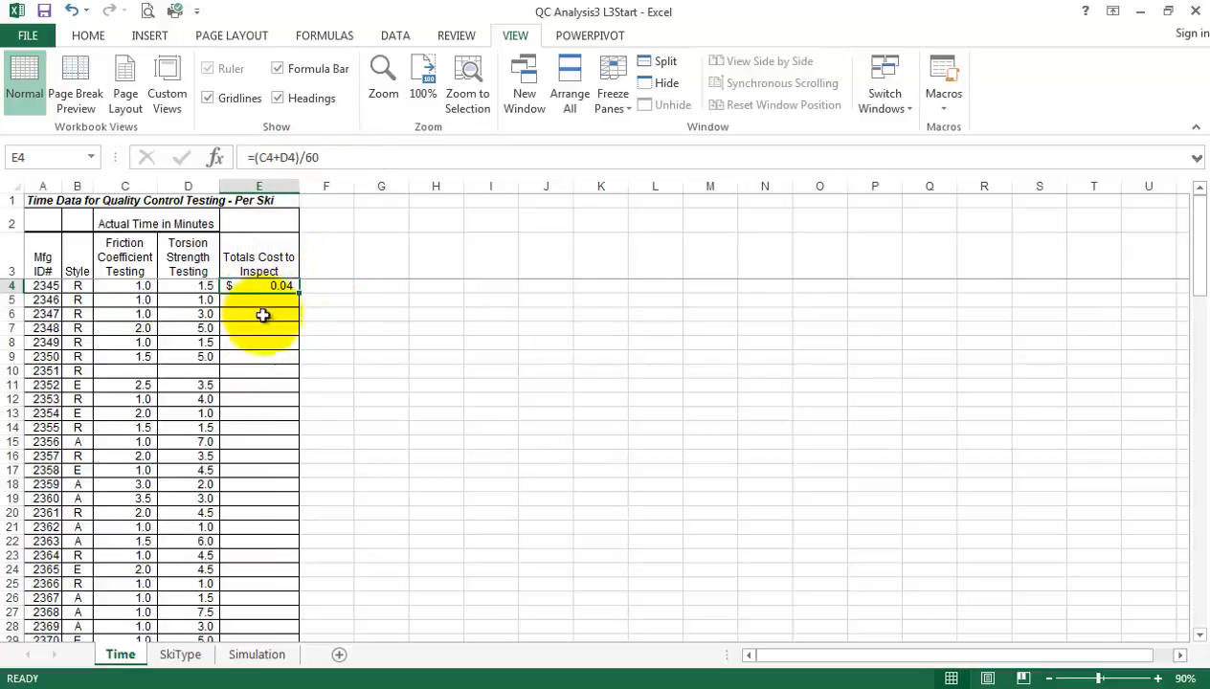
pyautogui.click(347, 161)
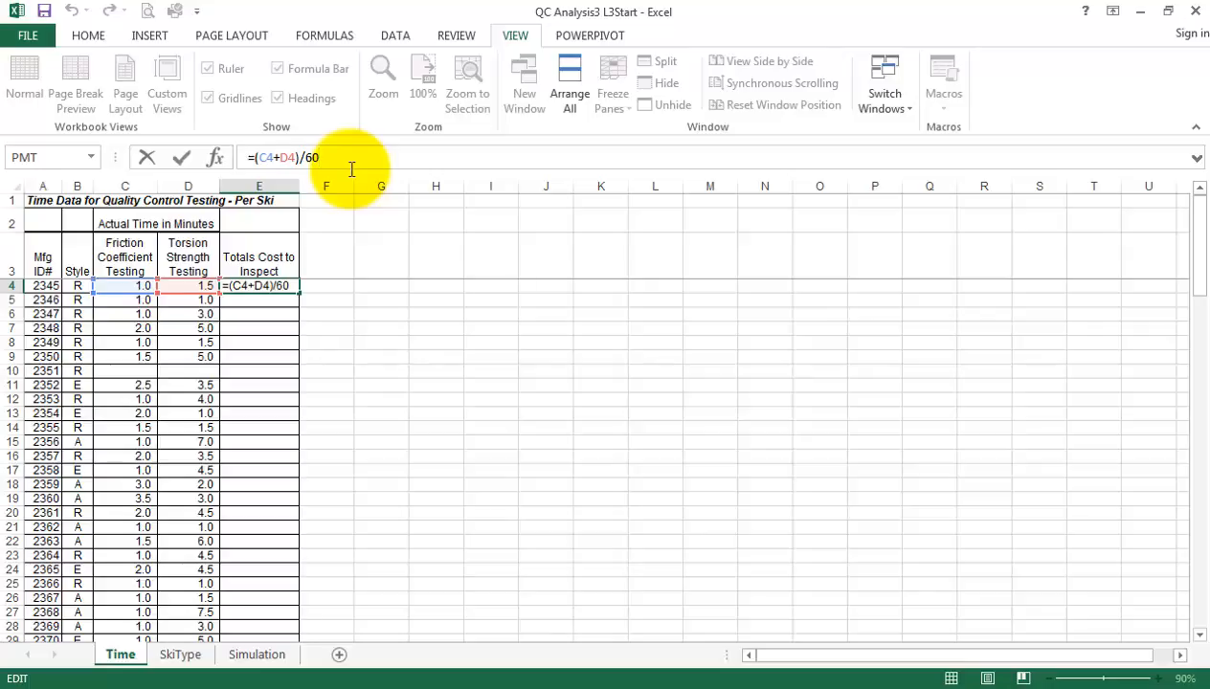
pyautogui.write('*35')
pyautogui.press('Return')
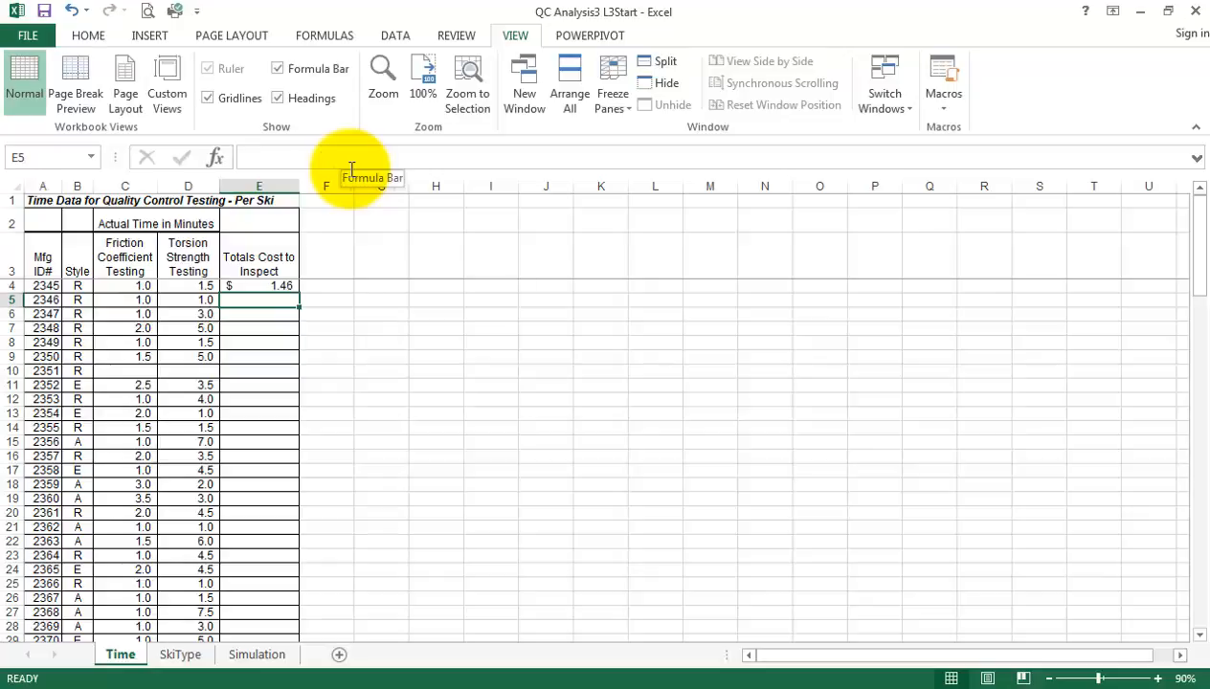
# Review how the inspection cost formula in E4 is built, leaving its contents as they are
pyautogui.click(259, 286)
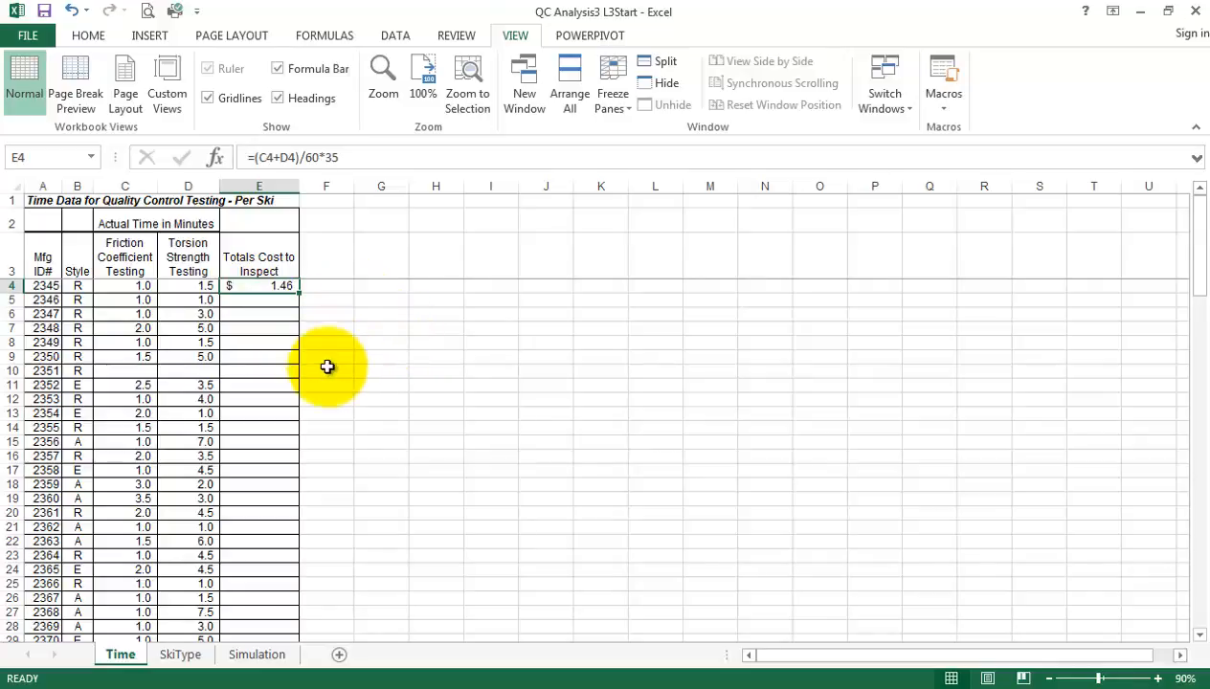
pyautogui.click(354, 157)
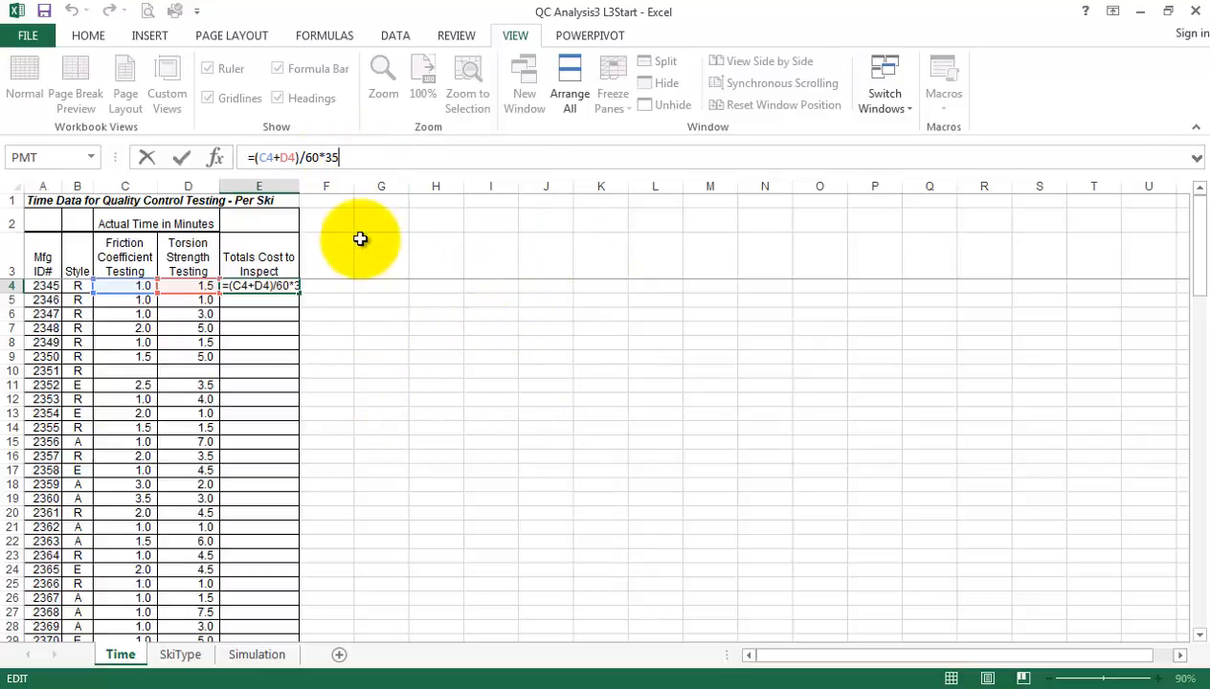
pyautogui.click(348, 159)
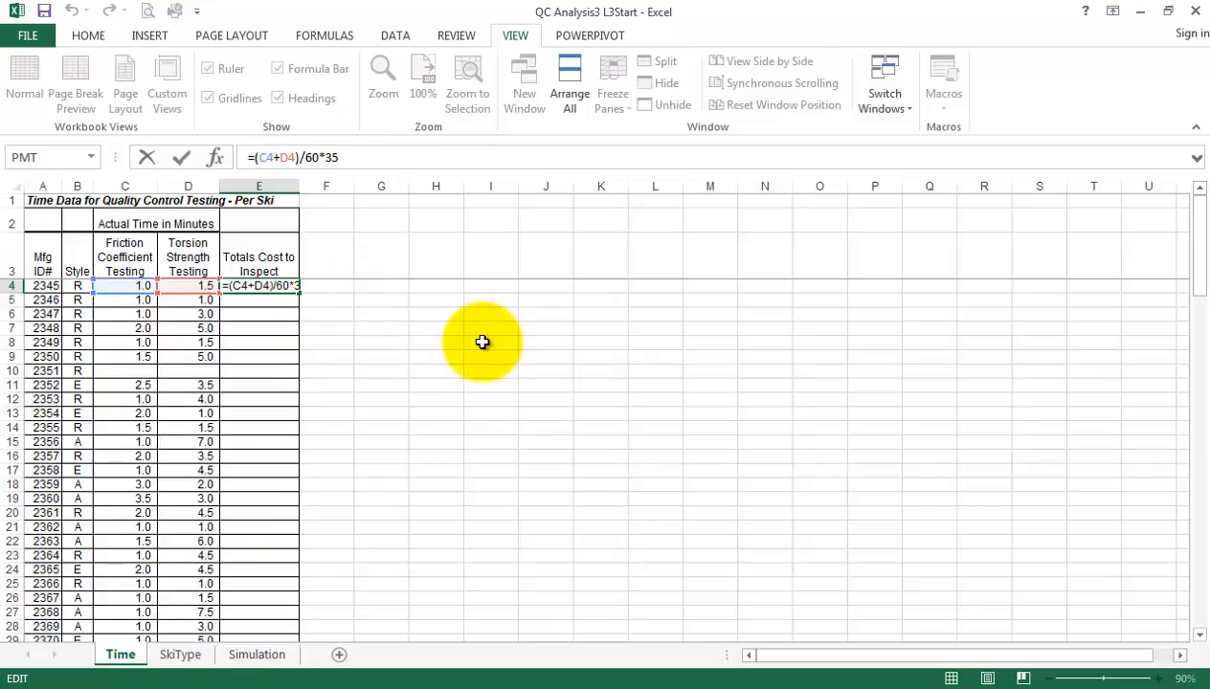
pyautogui.press('Return')
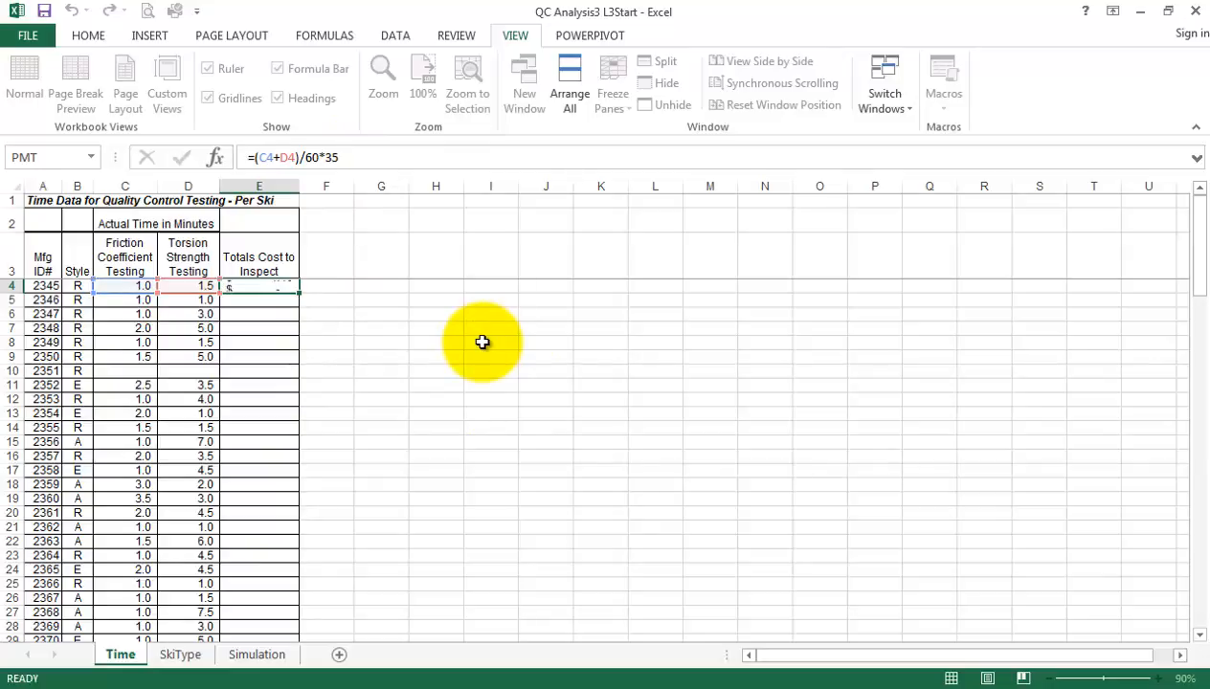
# Enter the hourly rate 35 in cell E2 above the Totals Cost to Inspect header
pyautogui.click(292, 229)
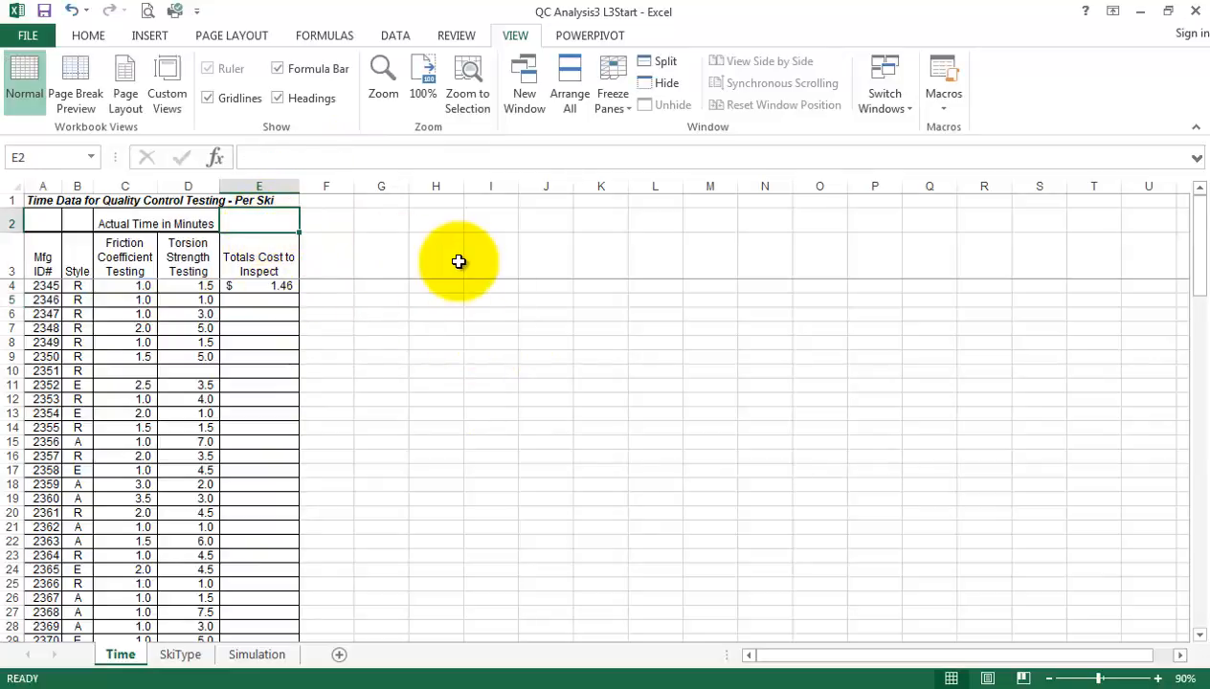
pyautogui.write('35')
pyautogui.press('Return')
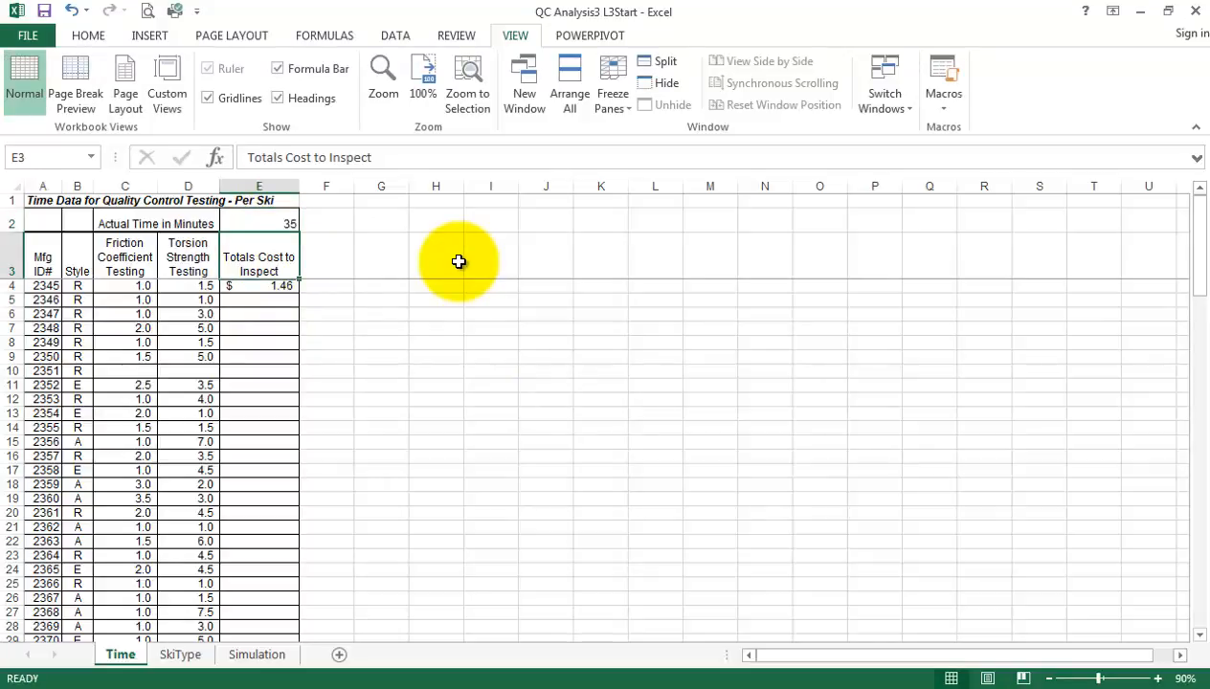
# In the E4 formula, replace the typed rate with a reference to cell E2, giving =(C4+D4)/60*E2
pyautogui.click(277, 285)
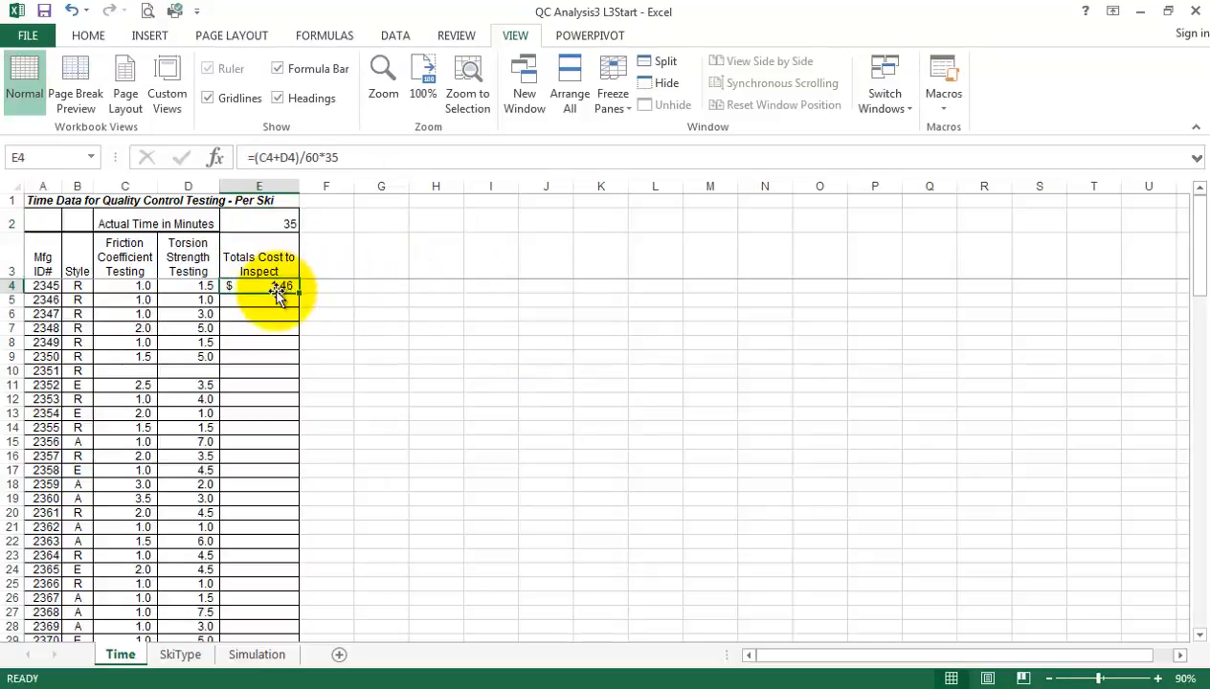
pyautogui.click(370, 159)
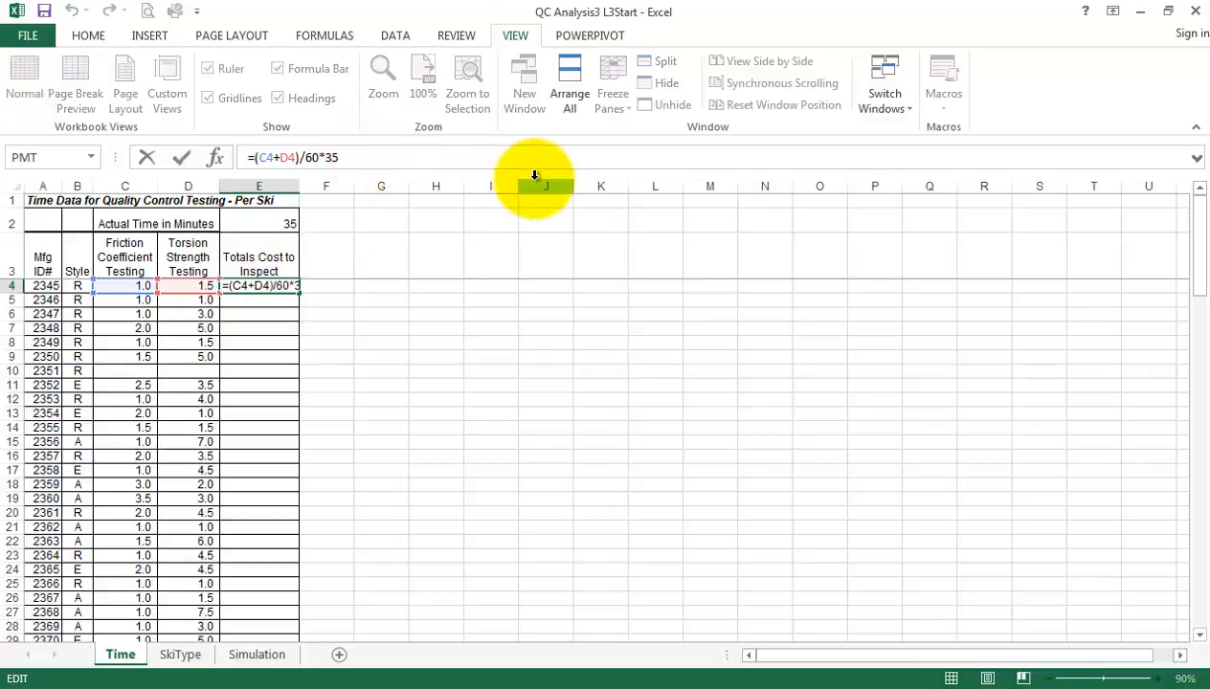
pyautogui.press('BackSpace')
pyautogui.press('BackSpace')
pyautogui.click(265, 223)
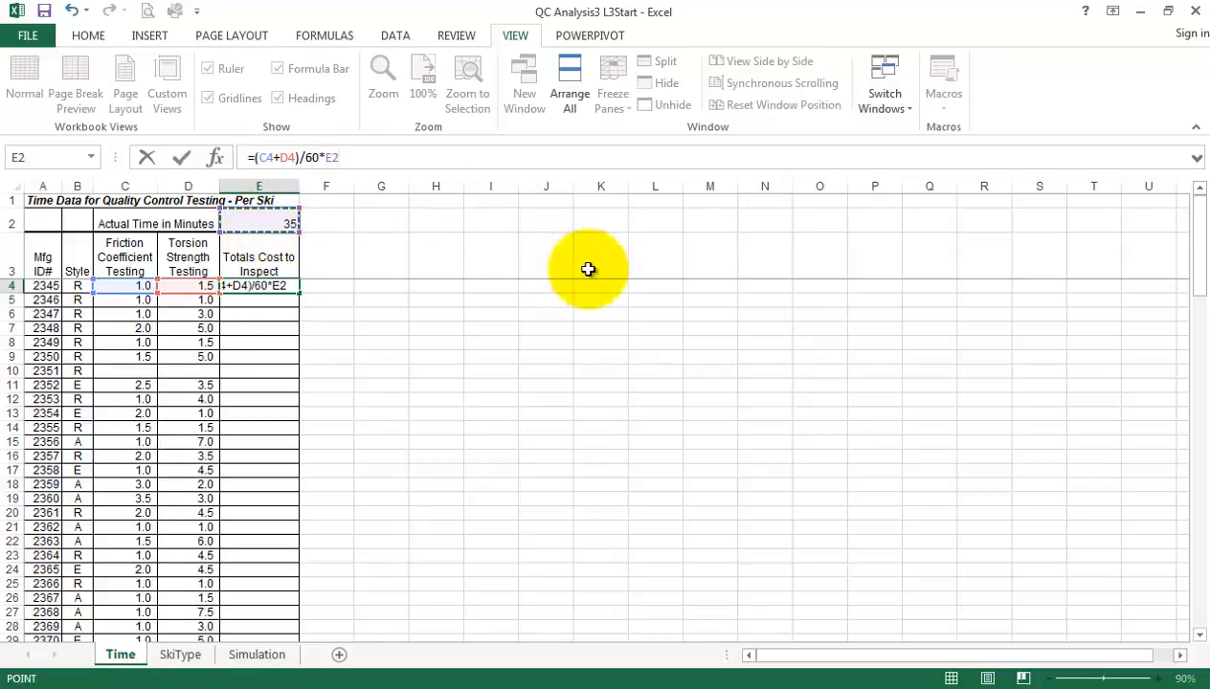
pyautogui.press('Return')
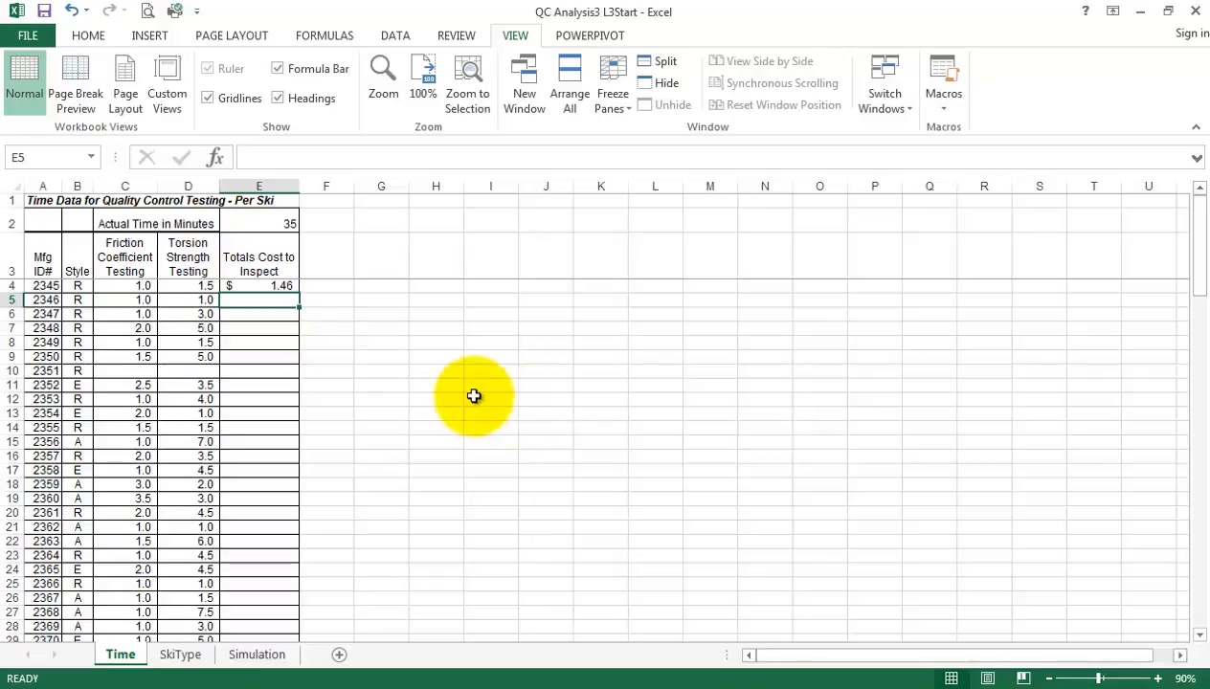
# Make the hourly rate reference in the E4 formula absolute so it reads =(C4+D4)/60*$E$2
pyautogui.click(277, 287)
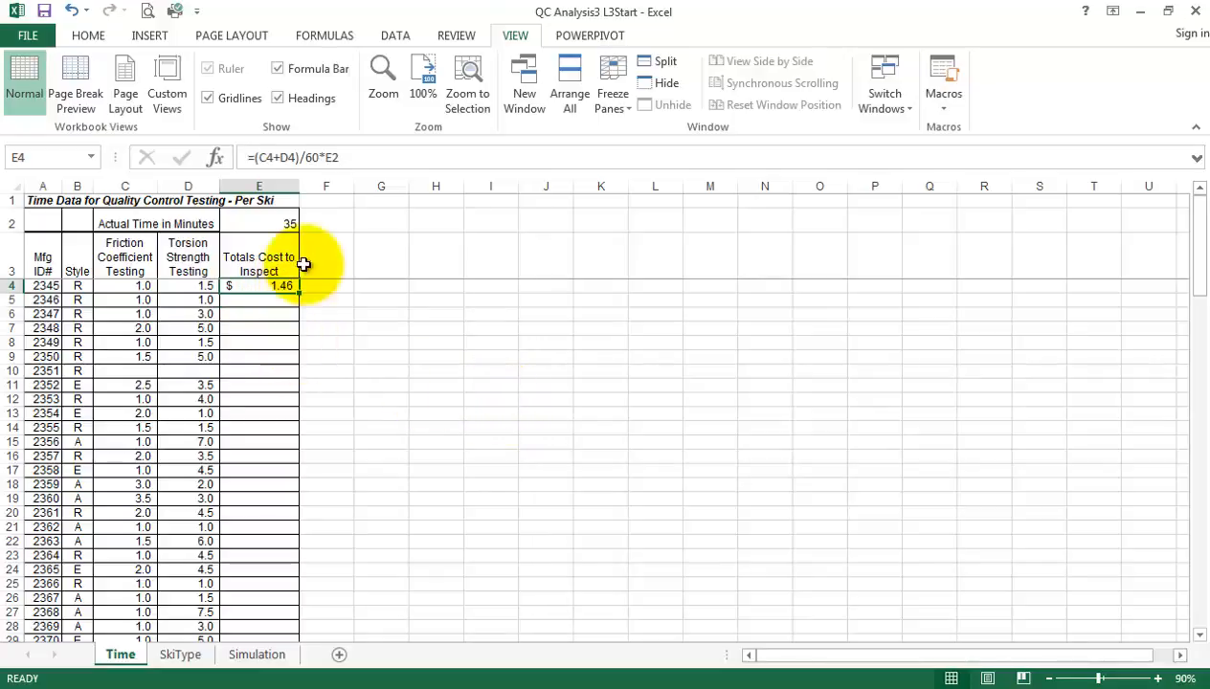
pyautogui.click(285, 223)
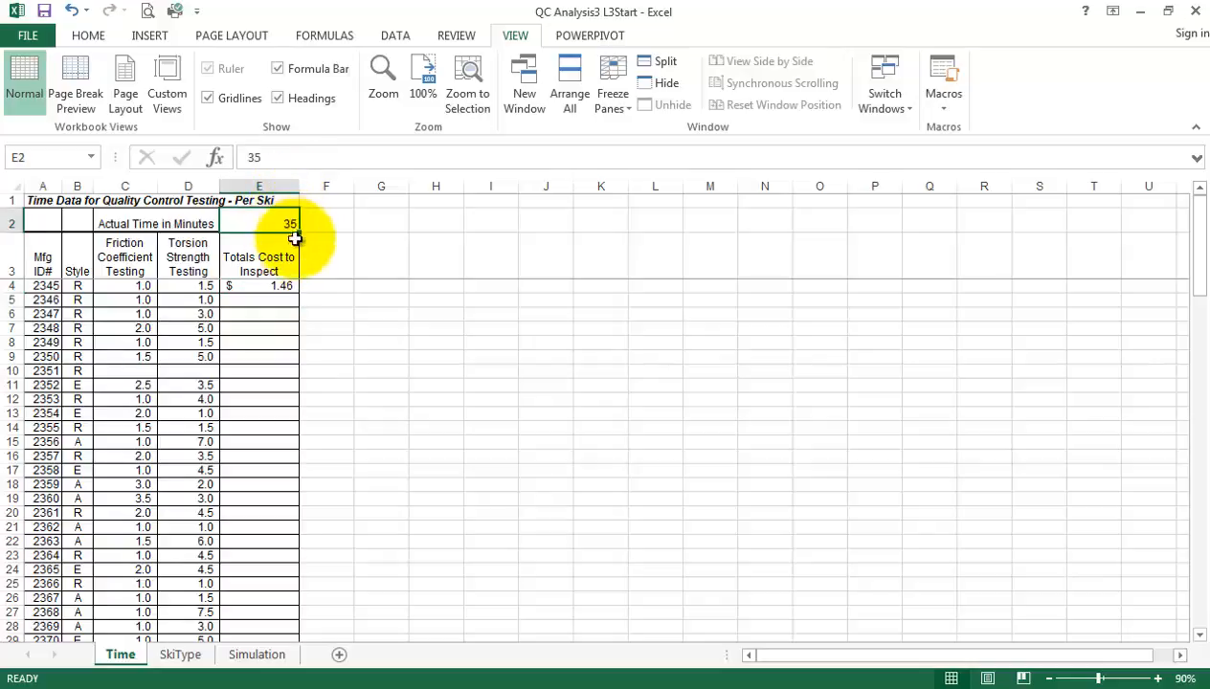
pyautogui.click(281, 253)
pyautogui.click(288, 289)
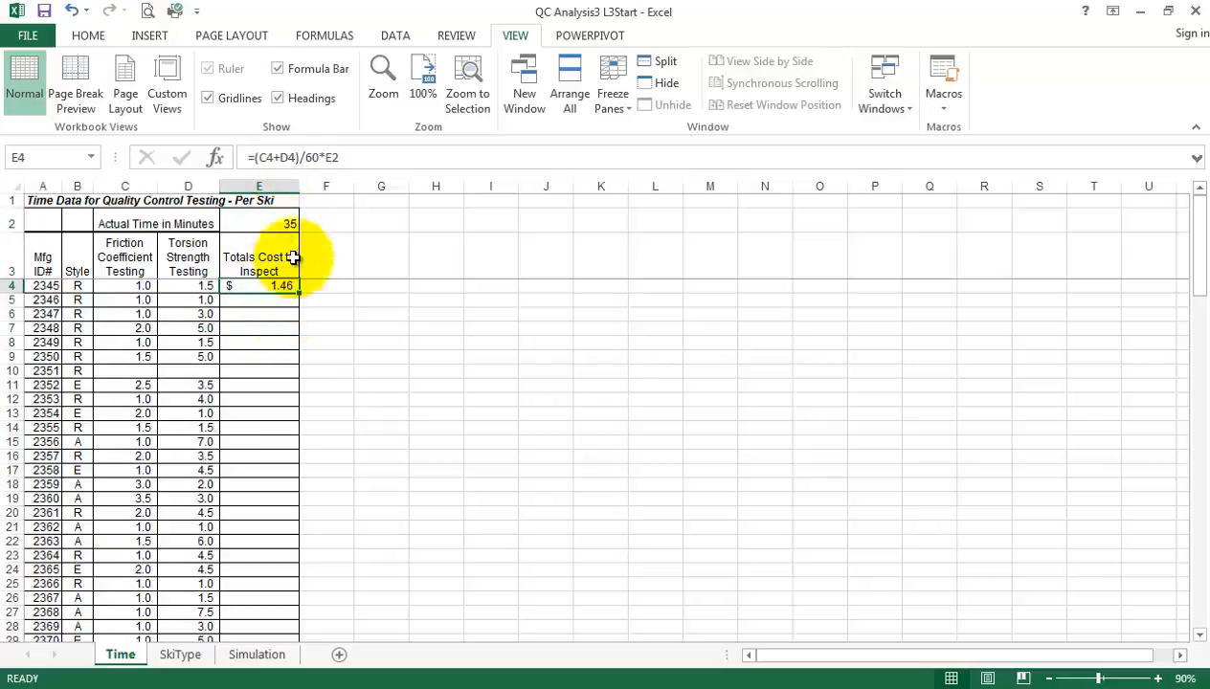
pyautogui.click(287, 224)
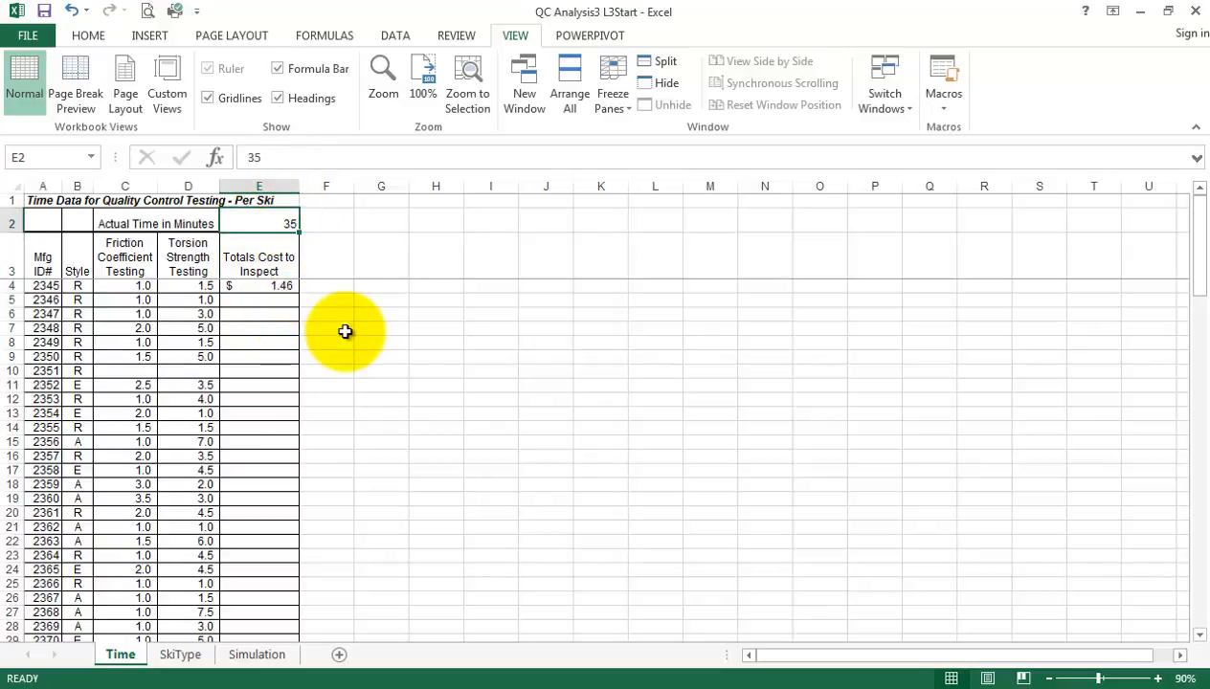
pyautogui.click(285, 287)
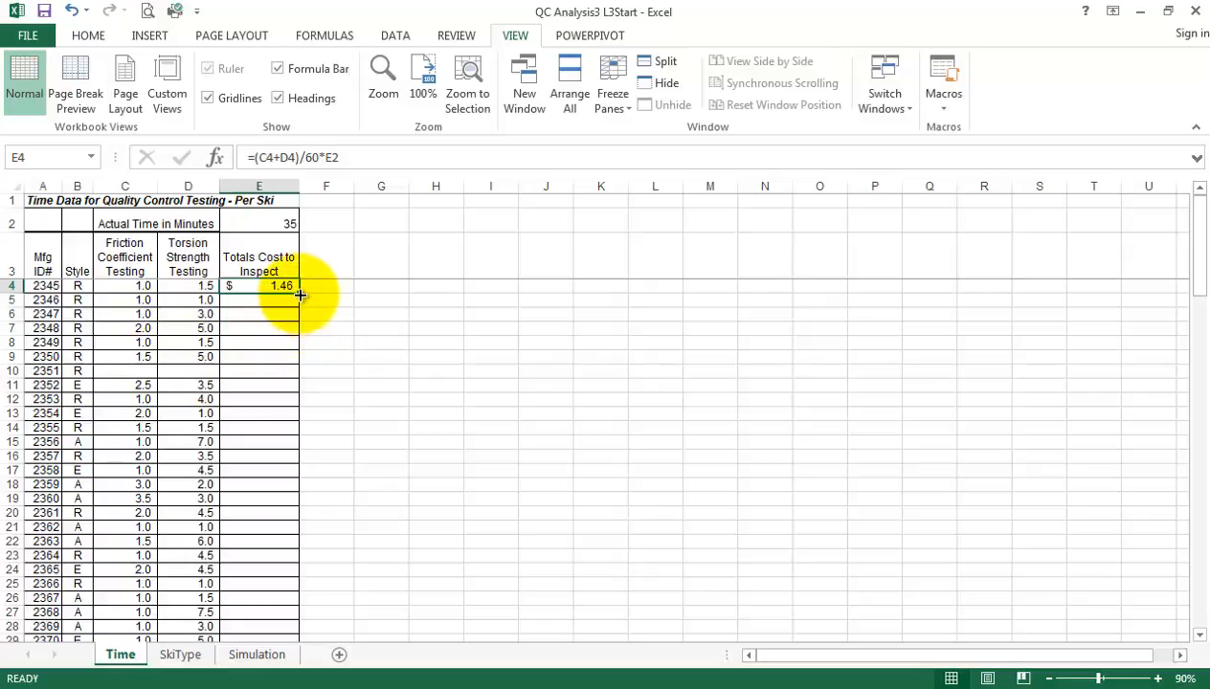
pyautogui.click(350, 156)
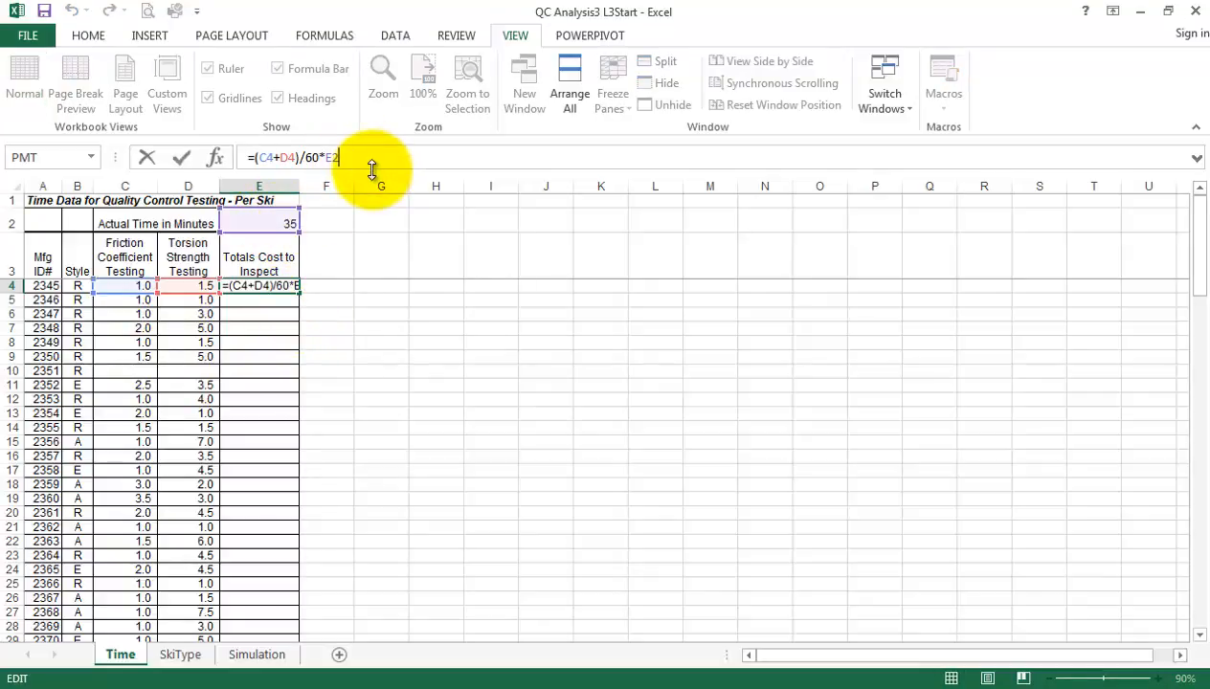
pyautogui.press('F4')
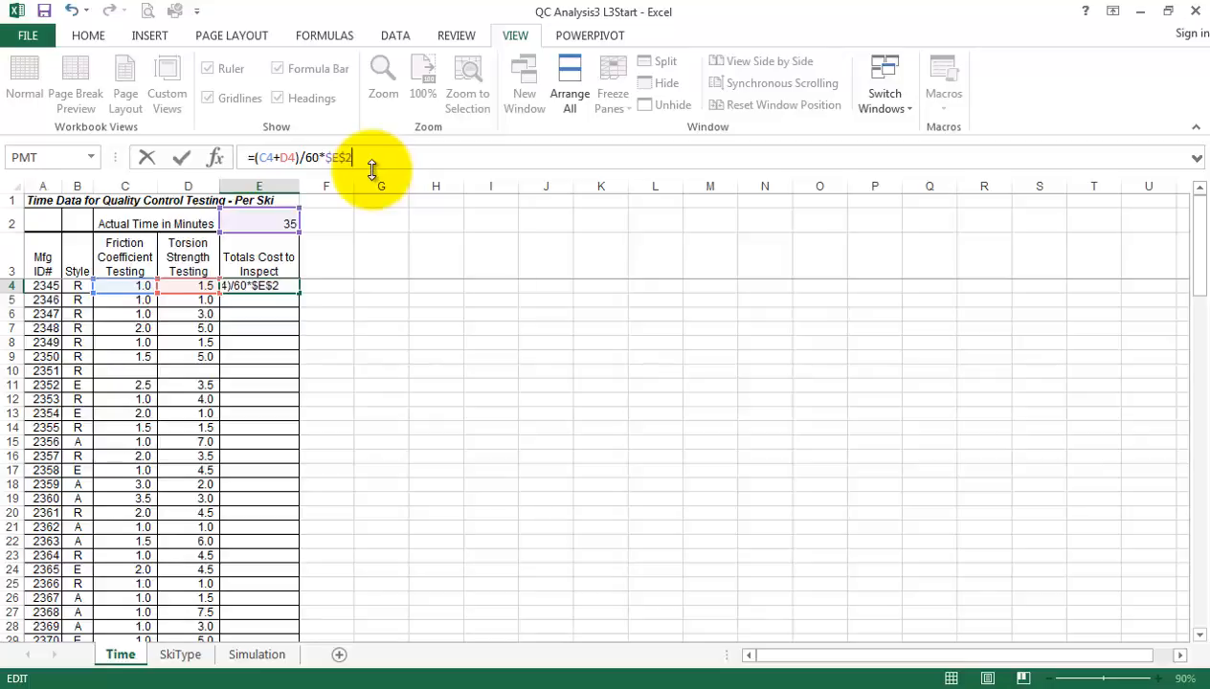
pyautogui.press('Return')
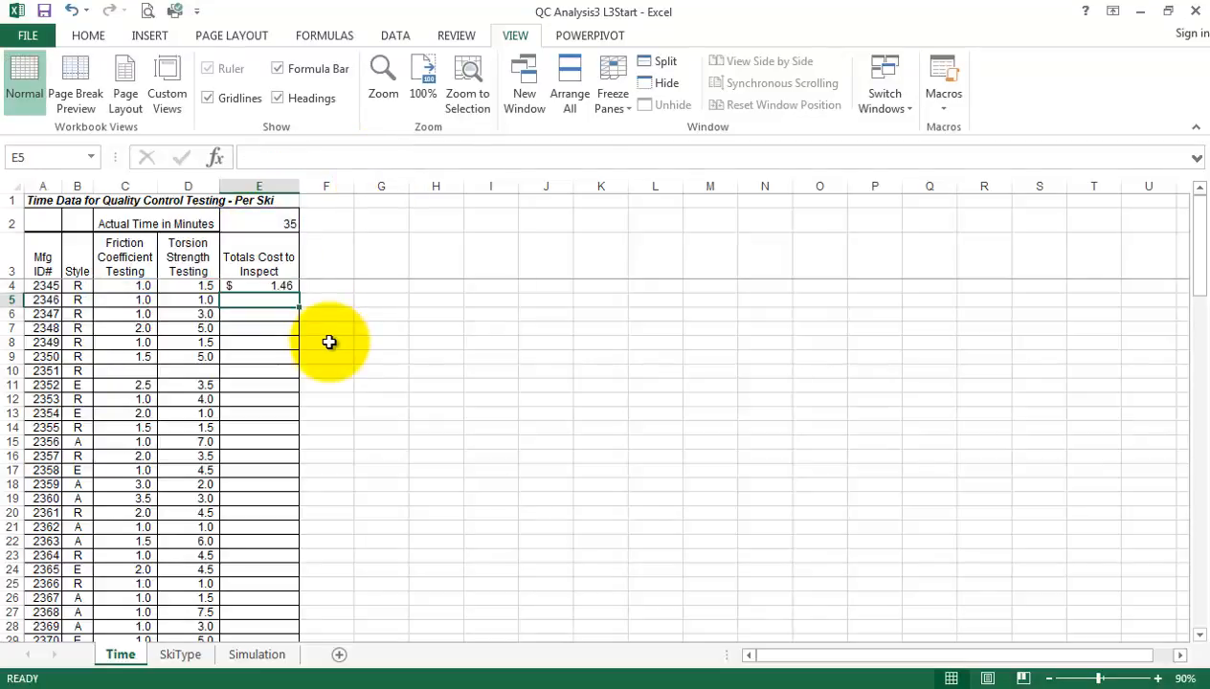
# Fill the E4 formula down the Totals Cost to Inspect column to the last ski row
pyautogui.click(275, 287)
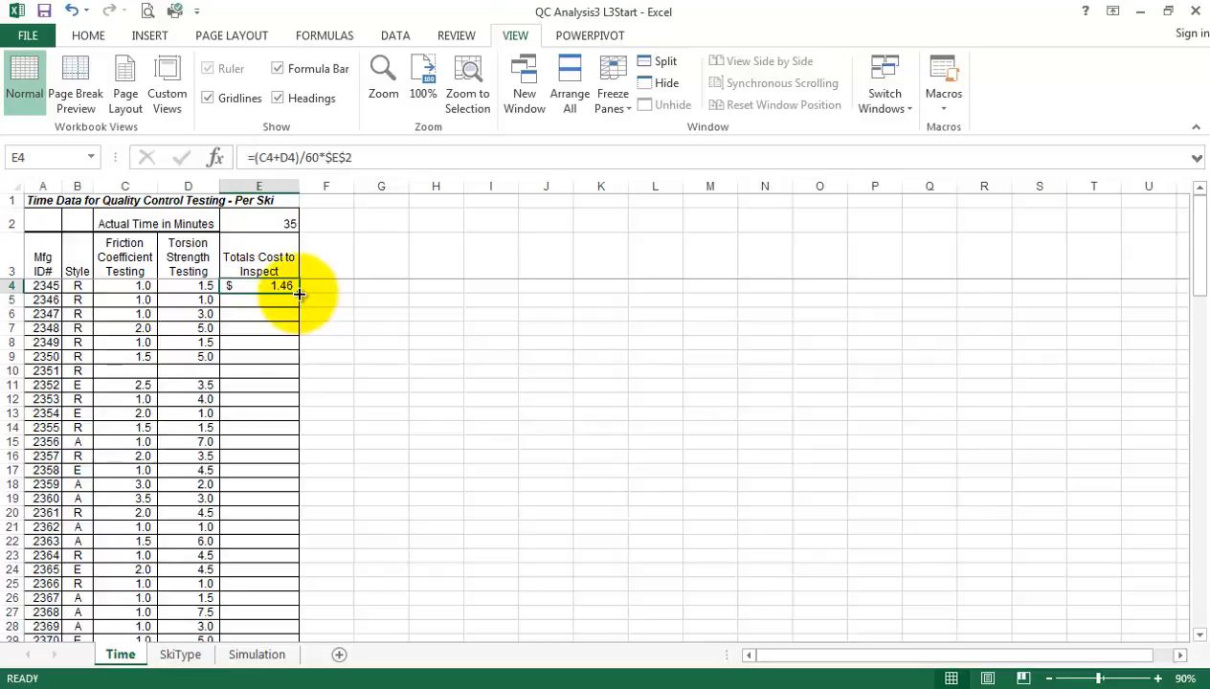
pyautogui.moveTo(298, 292); pyautogui.dragTo(291, 617)
pyautogui.scroll(20, 357, 606)
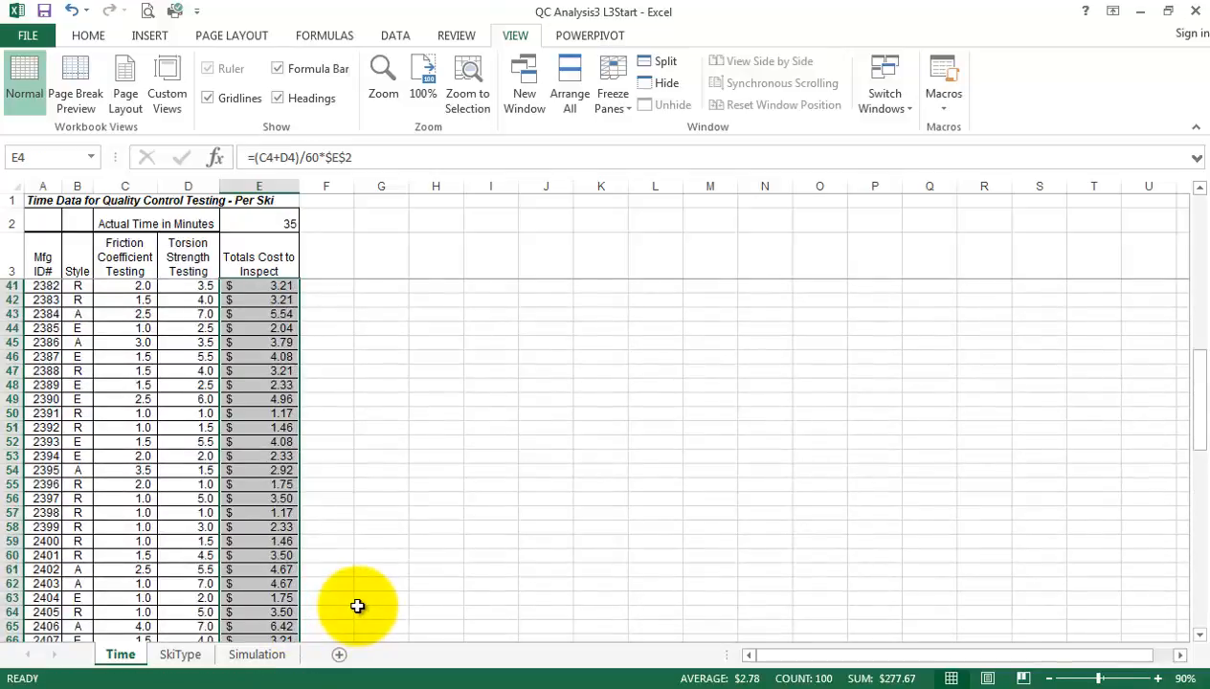
pyautogui.scroll(5, 357, 606)
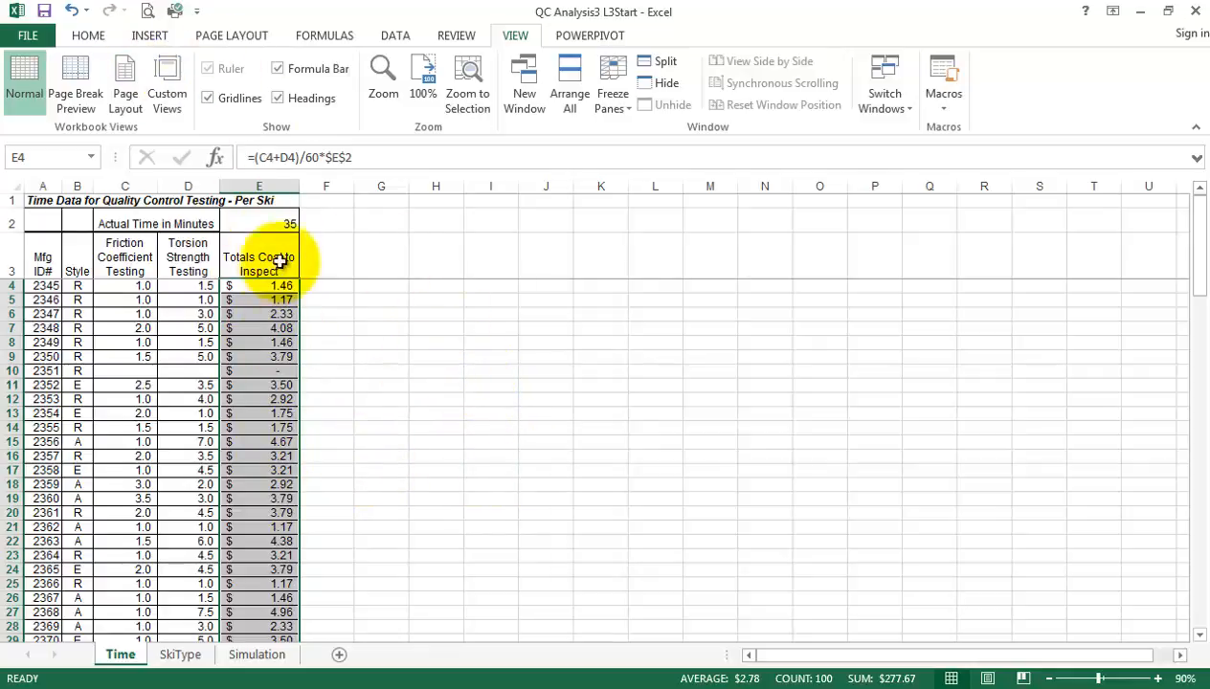
# Apply the comma style to all the inspection costs and the dollar Accounting format to E4 only
pyautogui.click(94, 41)
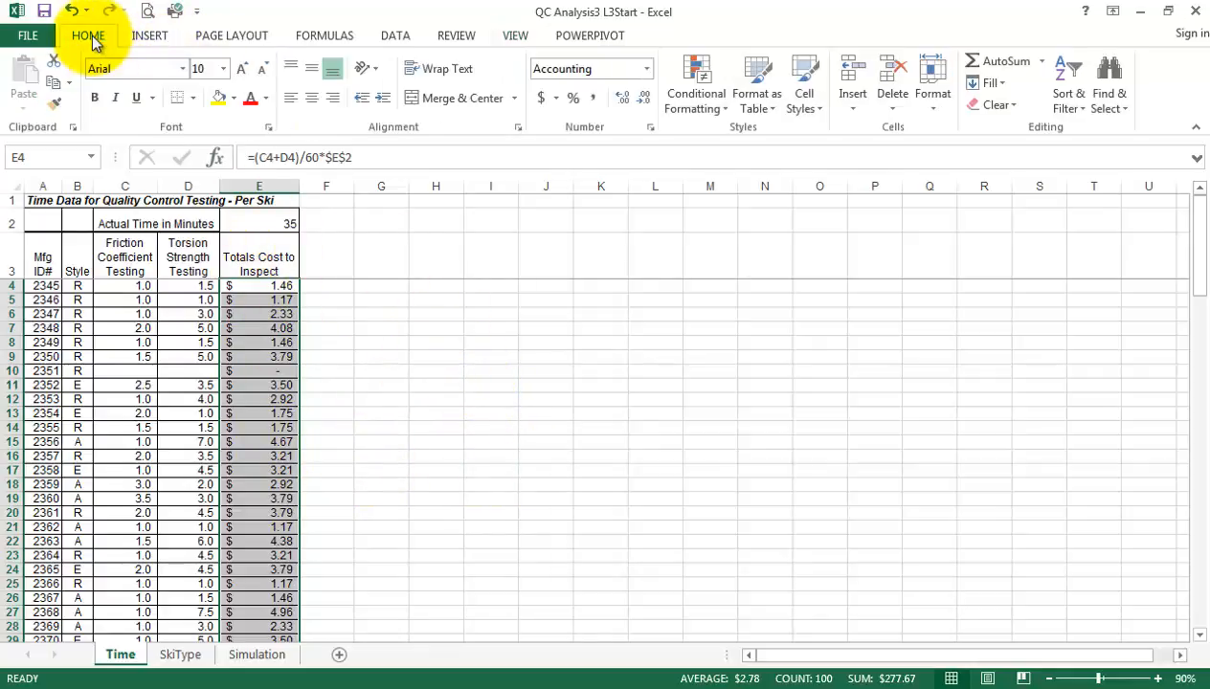
pyautogui.click(592, 98)
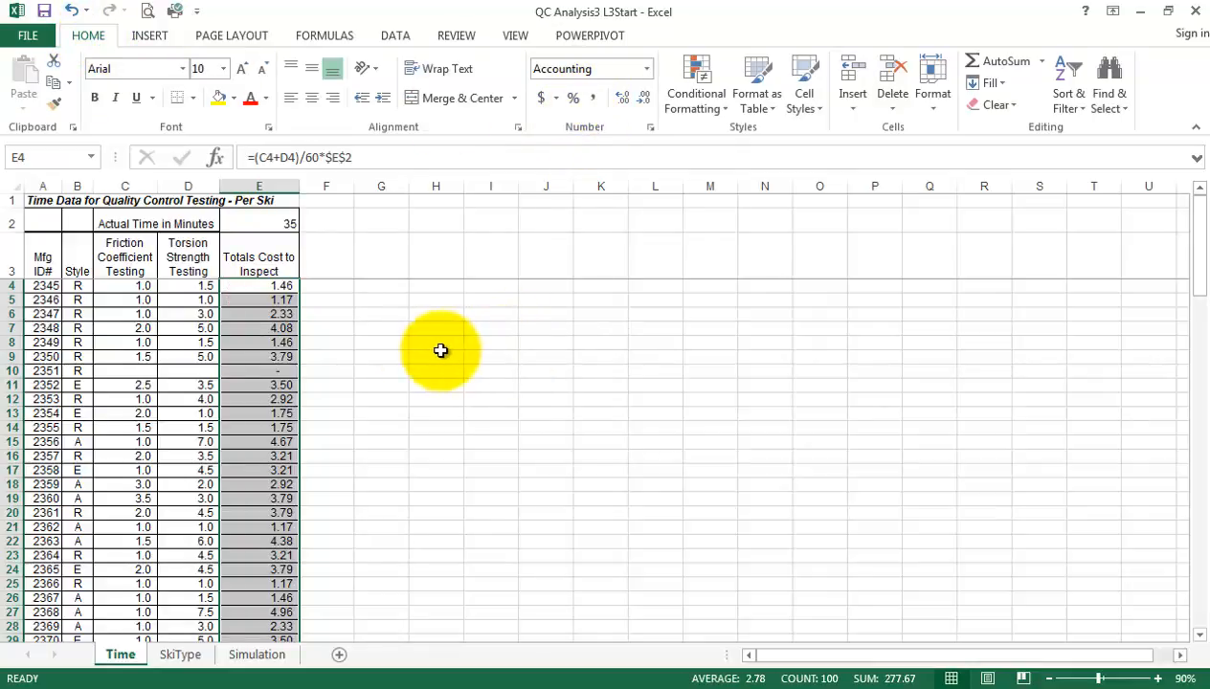
pyautogui.click(256, 285)
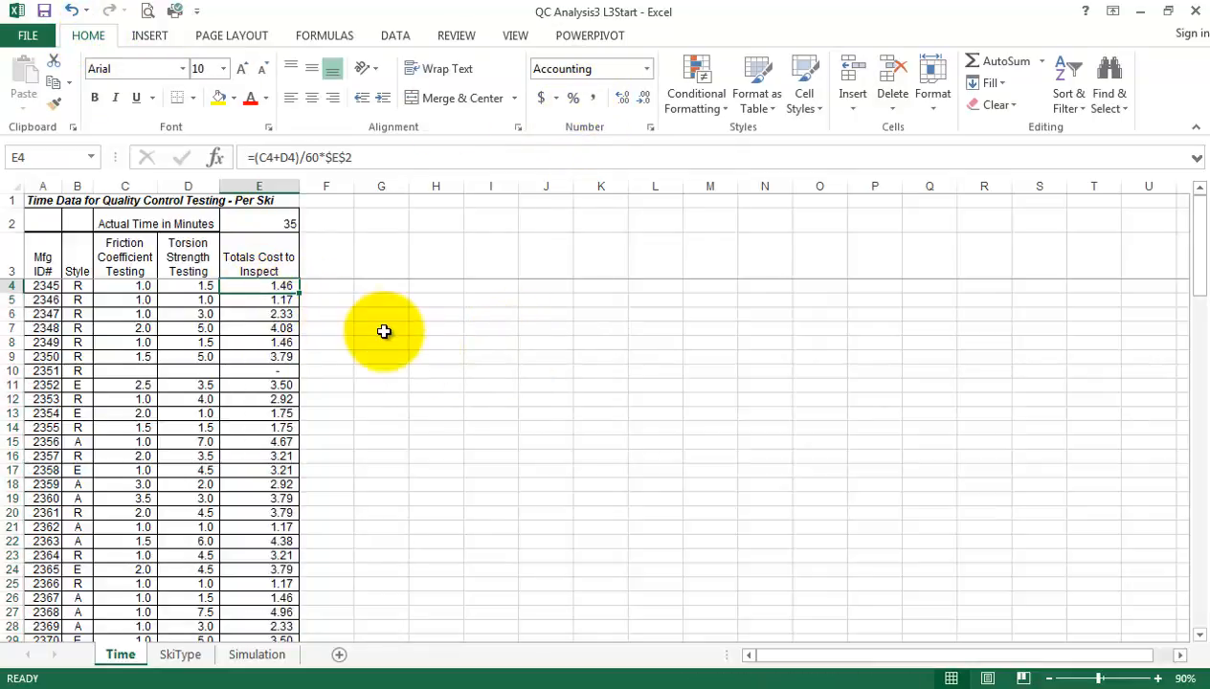
pyautogui.click(541, 99)
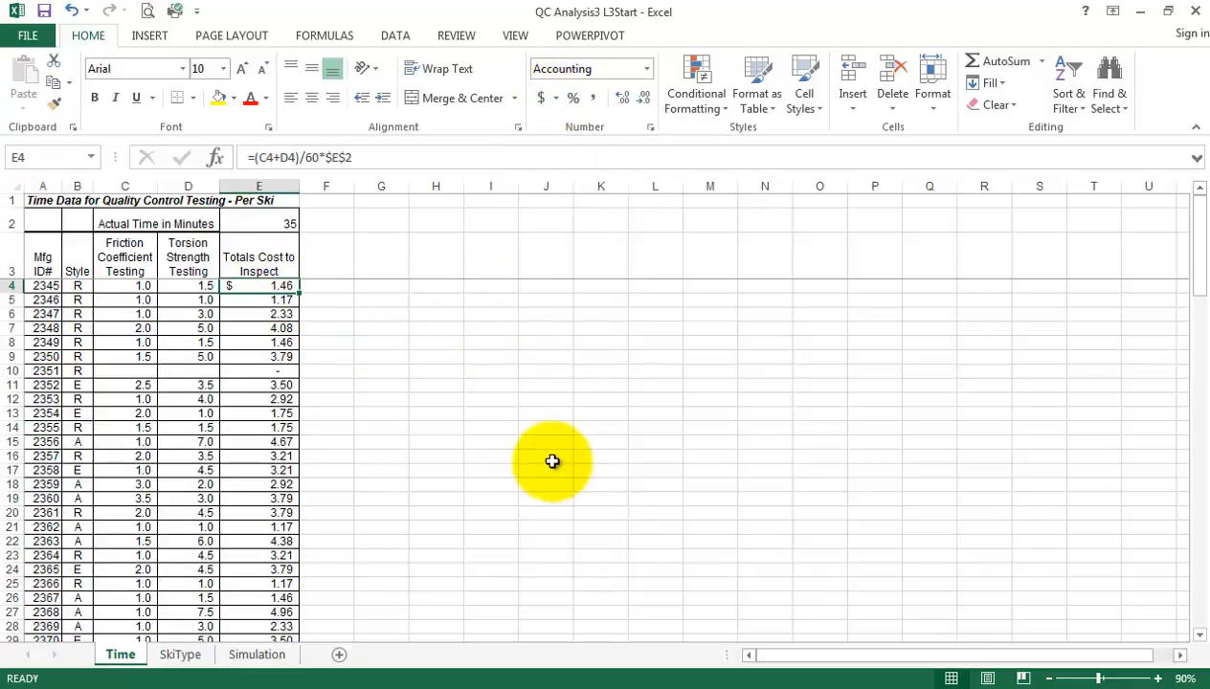
pyautogui.click(400, 427)
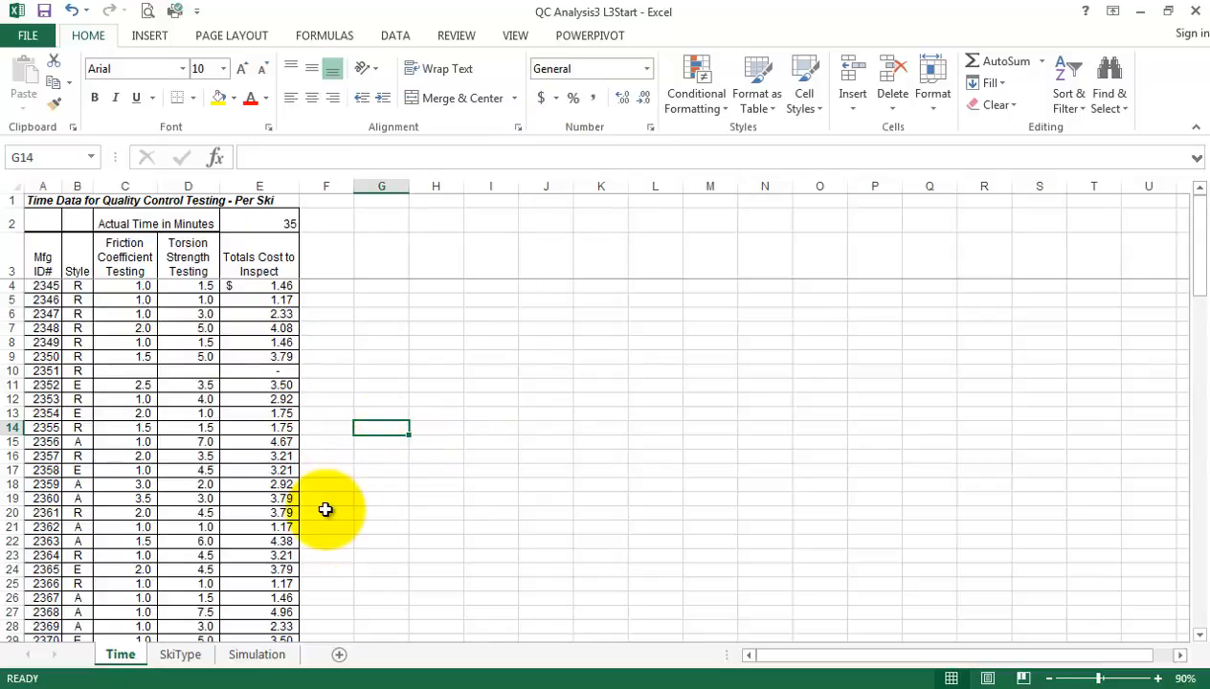
# Try the label "per hr labour" in F2 beside the hourly rate, and clear it again
pyautogui.click(259, 223)
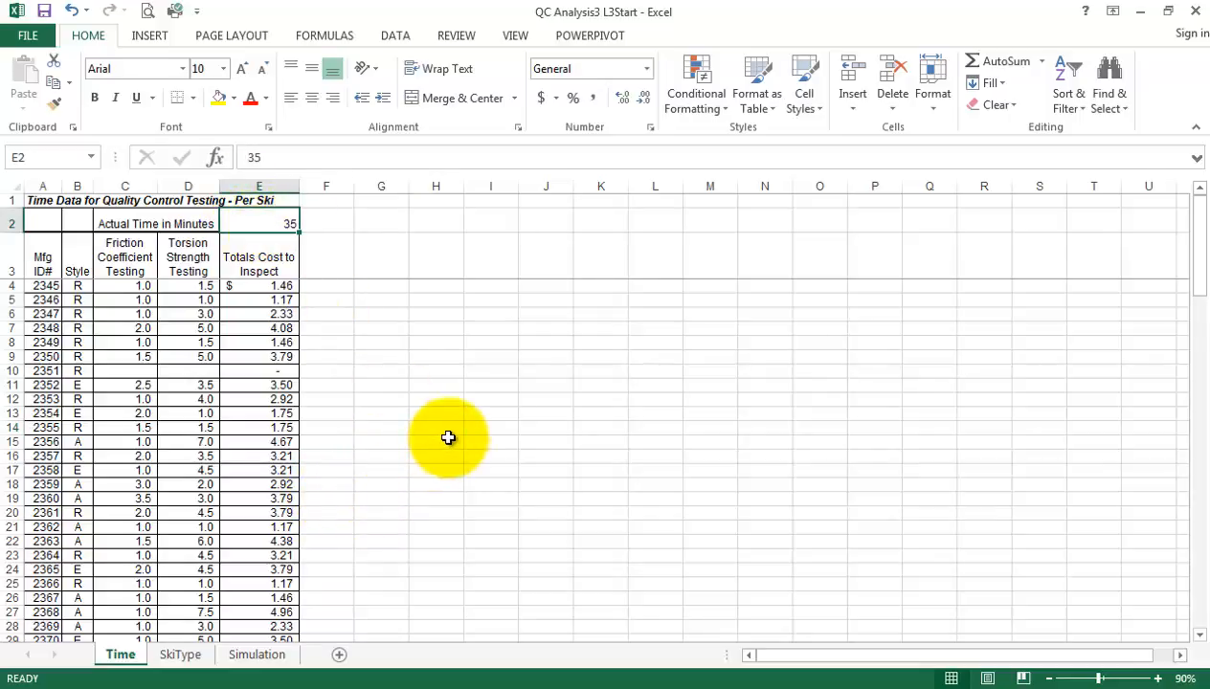
pyautogui.click(347, 226)
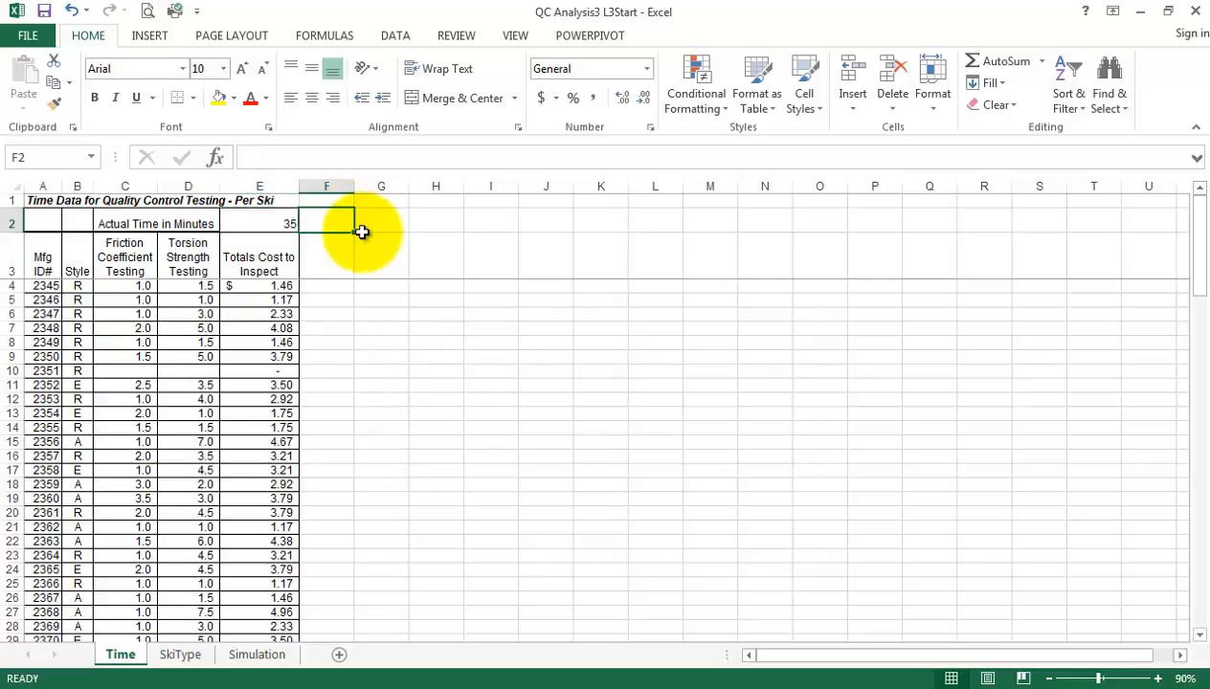
pyautogui.write('per hr la')
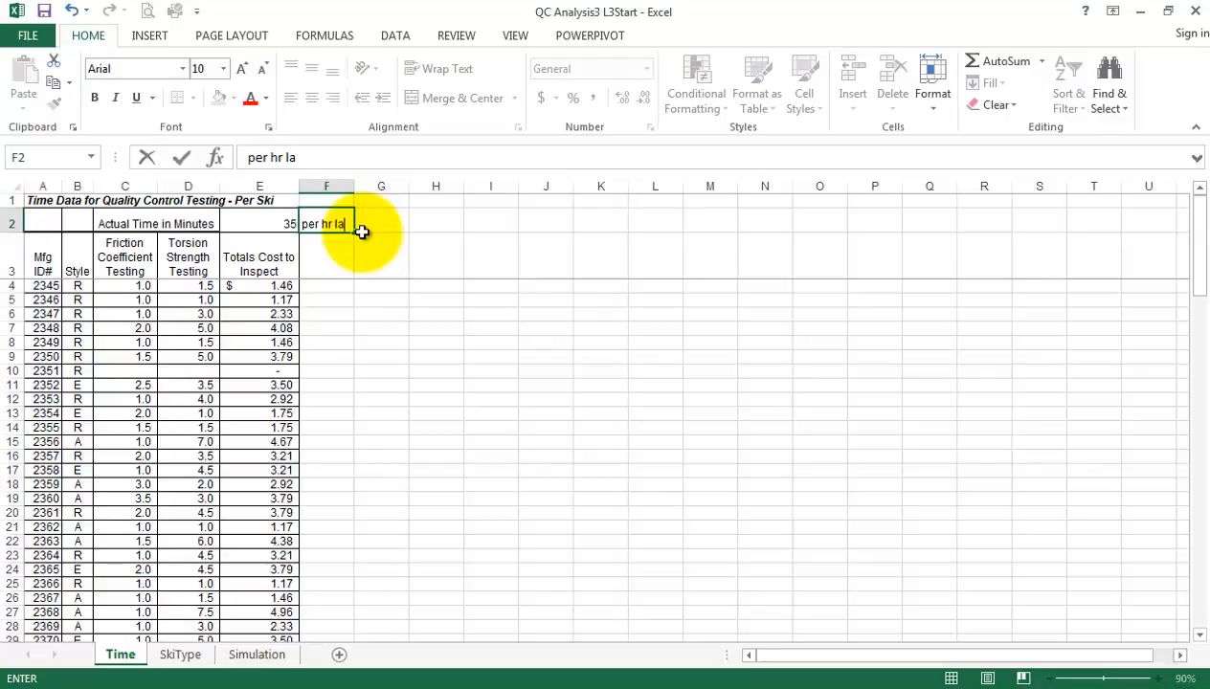
pyautogui.write('bour')
pyautogui.press('Return')
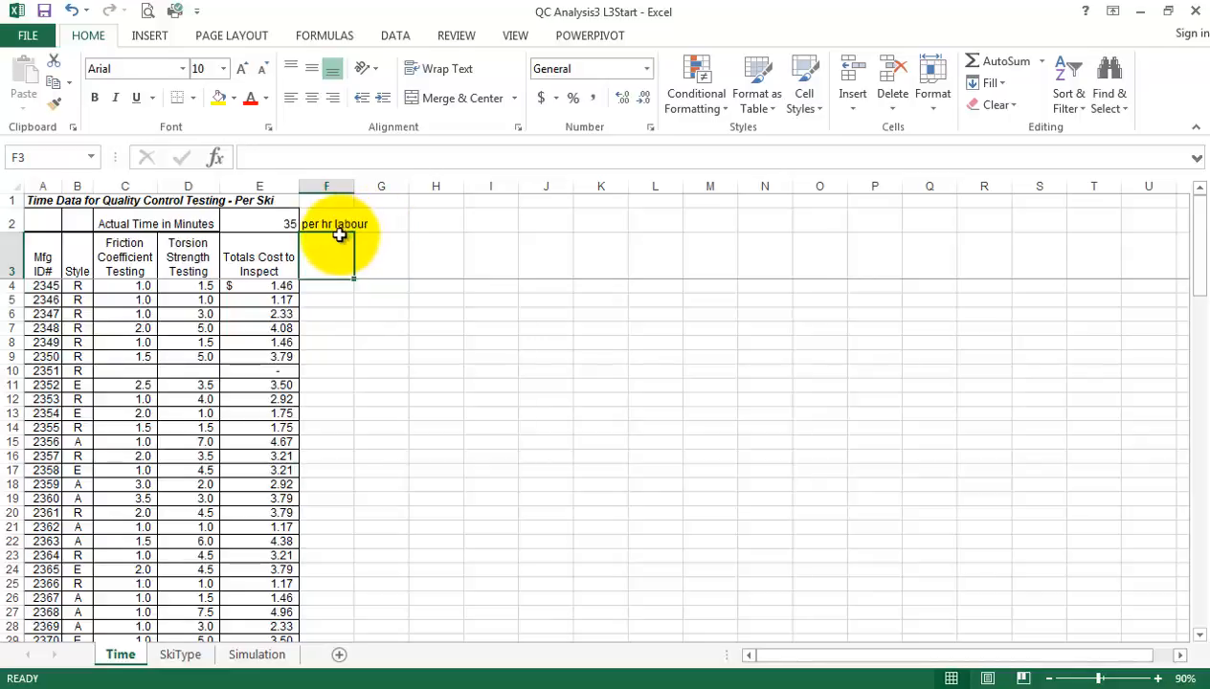
pyautogui.click(331, 226)
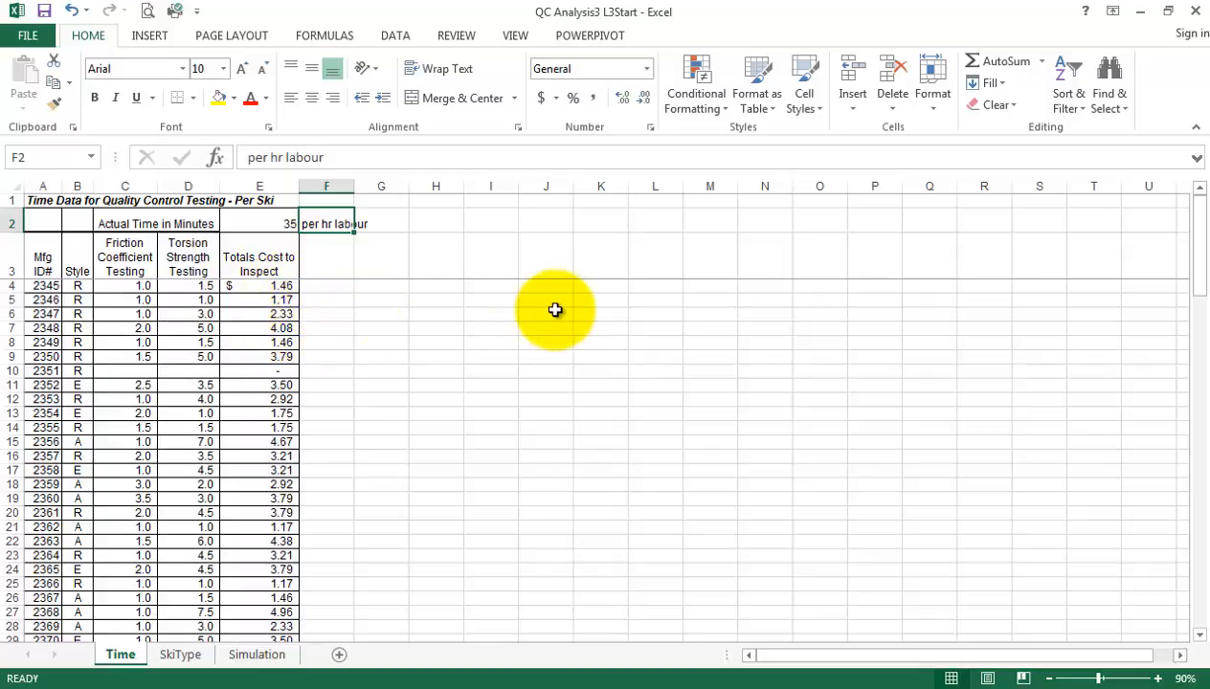
pyautogui.press('Delete')
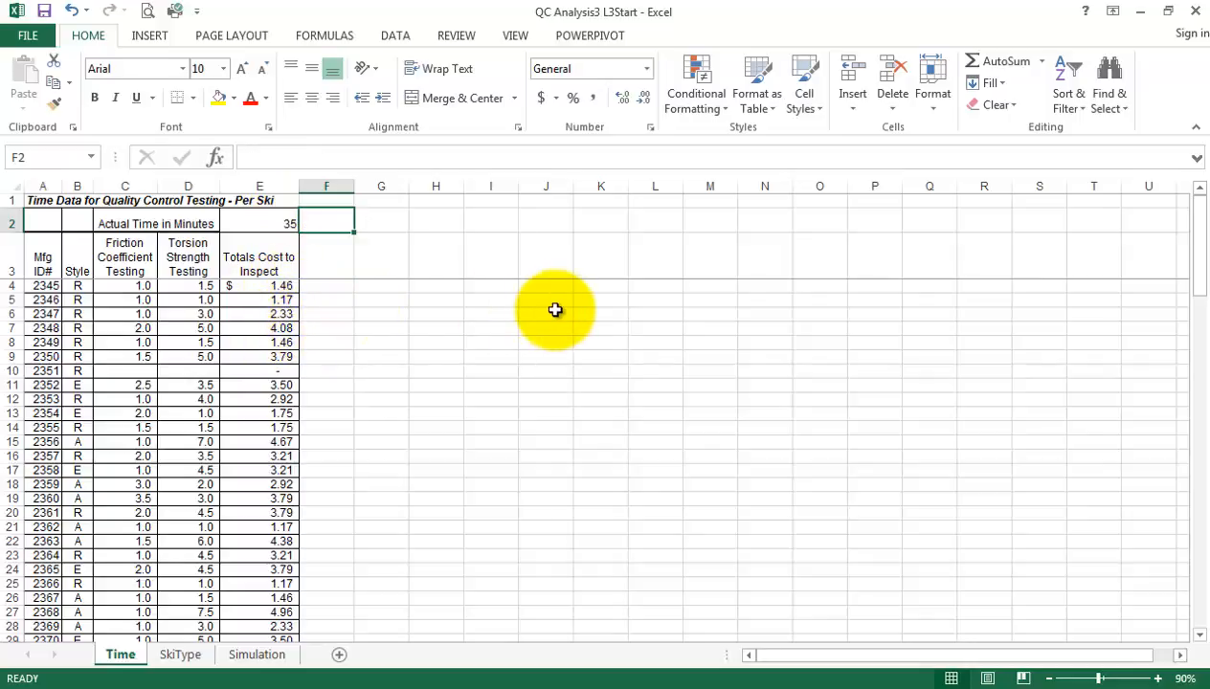
# Open the cell formatting of E2 and choose the custom number format $#,##0_);($#,##0) as the starting code
pyautogui.click(258, 221)
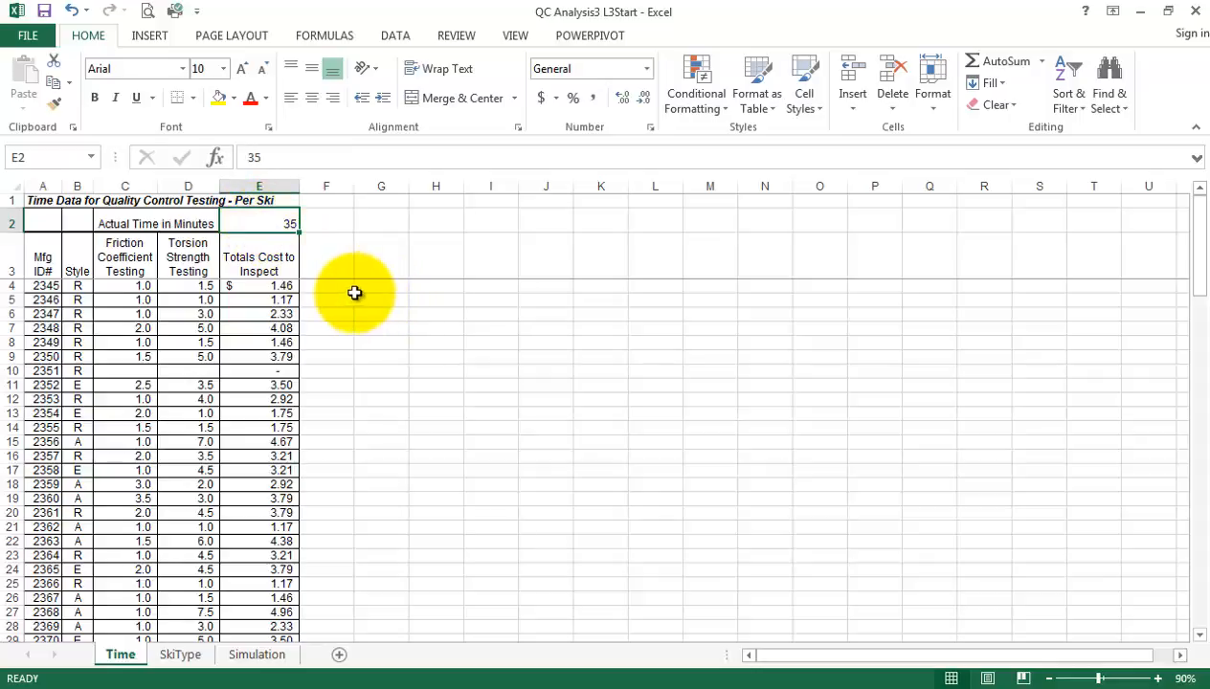
pyautogui.rightClick(254, 222)
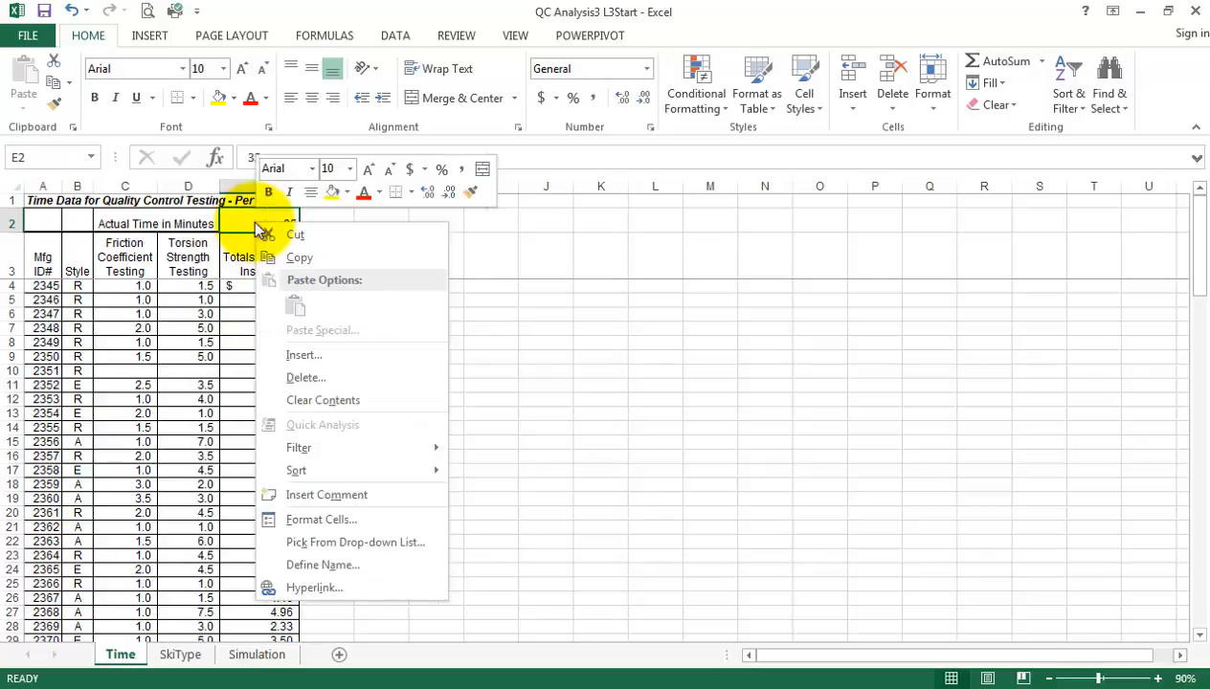
pyautogui.click(336, 520)
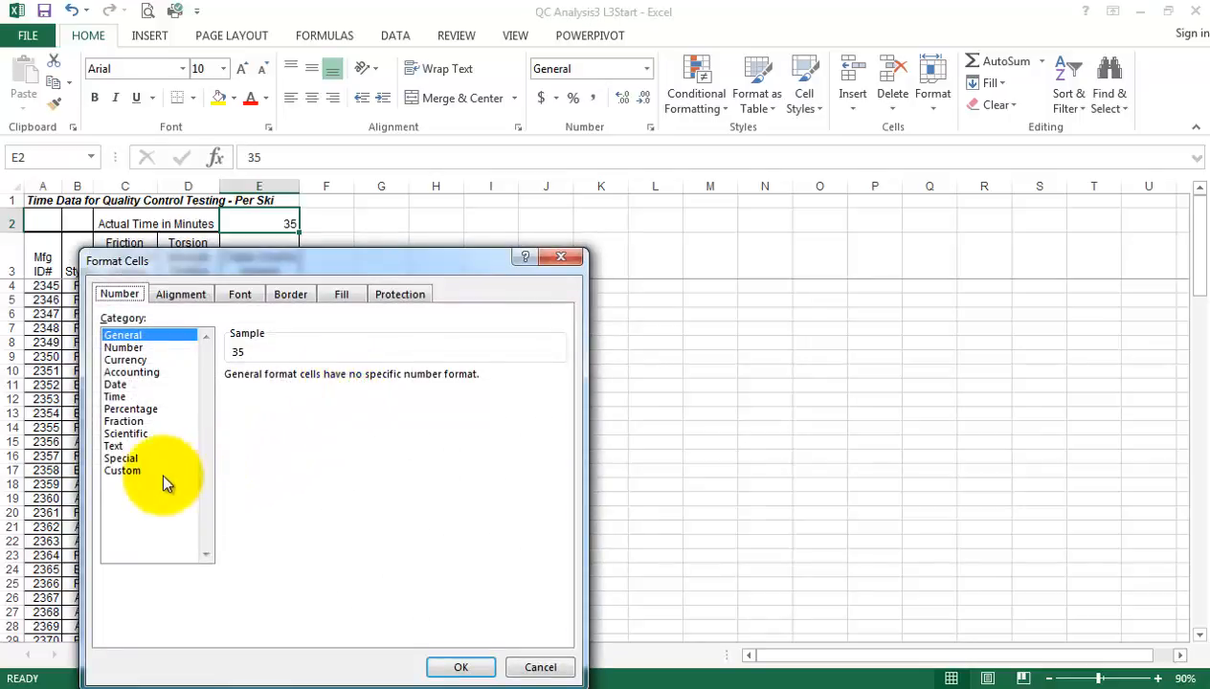
pyautogui.click(134, 472)
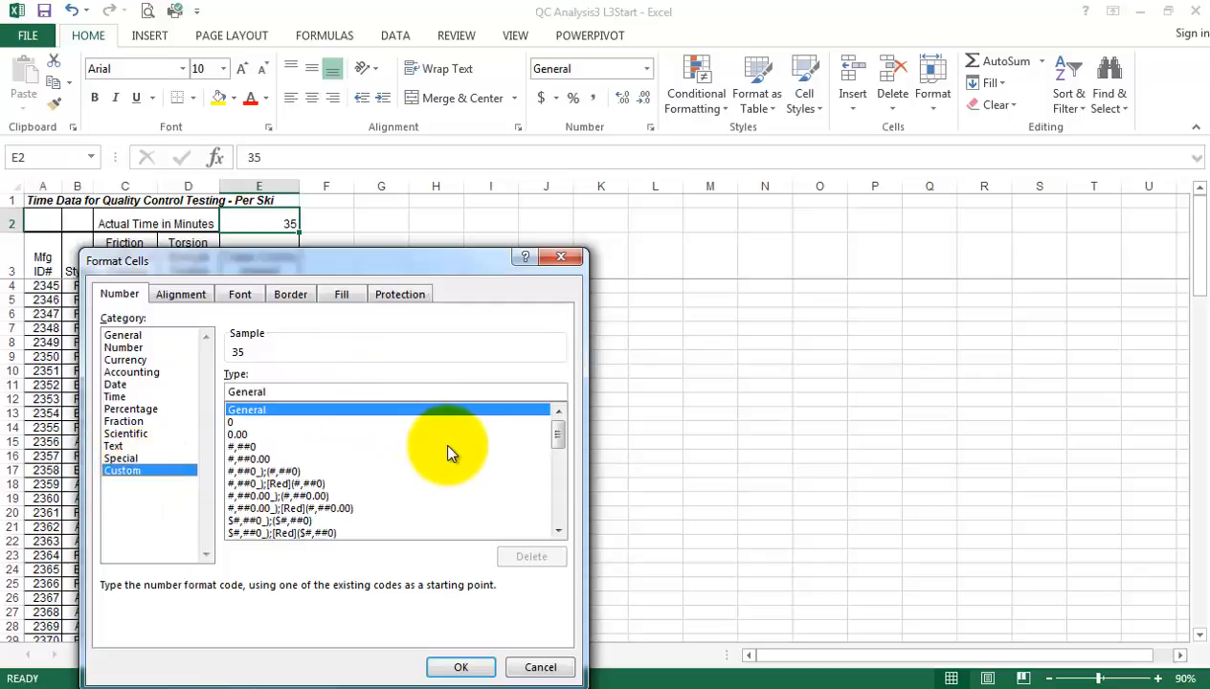
pyautogui.moveTo(557, 443); pyautogui.dragTo(532, 444)
pyautogui.click(251, 459)
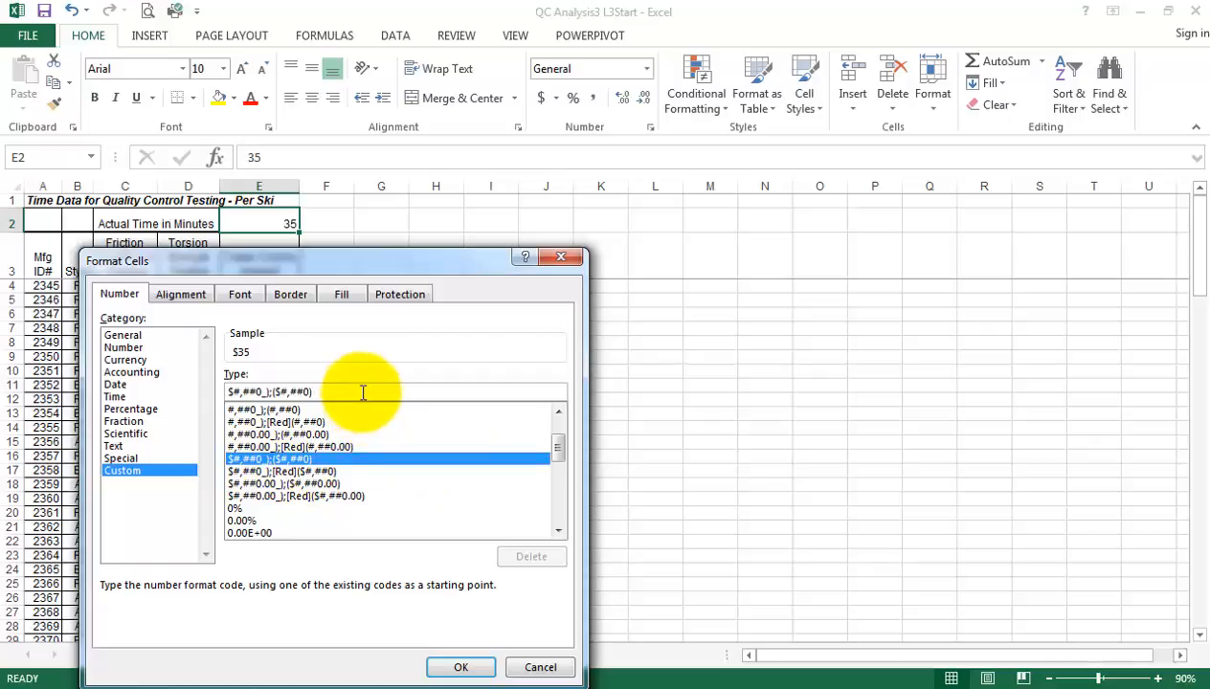
# Edit the custom format code to $#,## "/hr labour" and apply it to the hourly rate in E2
pyautogui.press('BackSpace')
pyautogui.press('BackSpace')
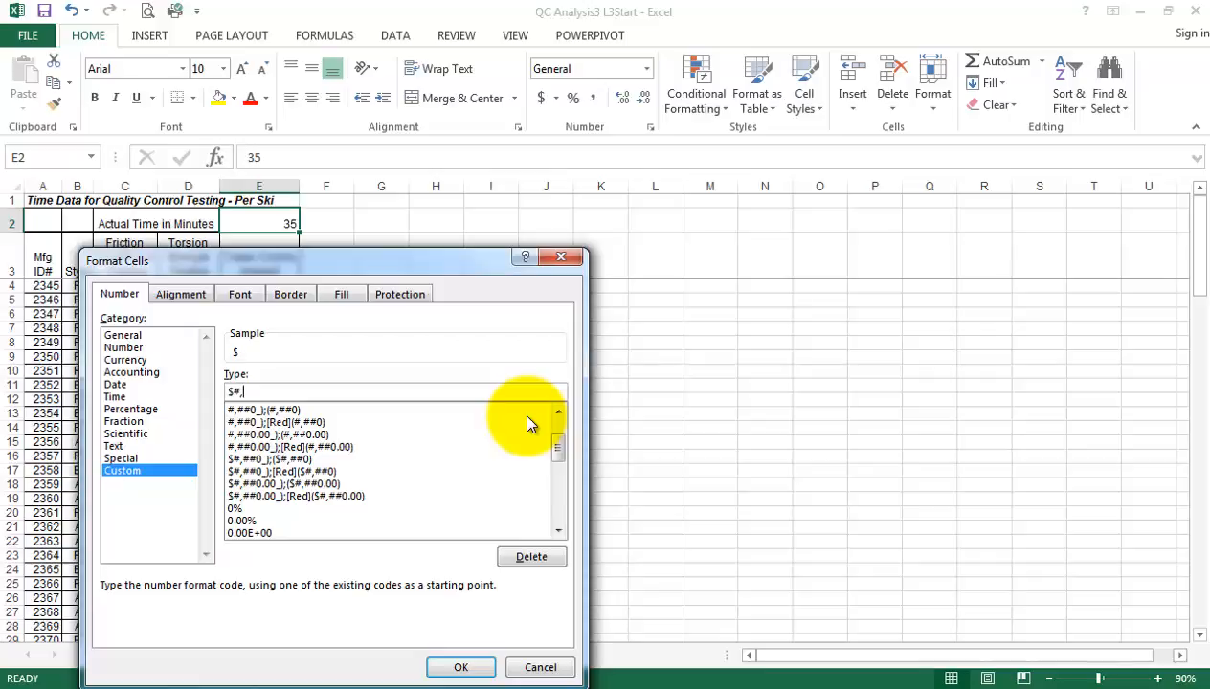
pyautogui.write('##')
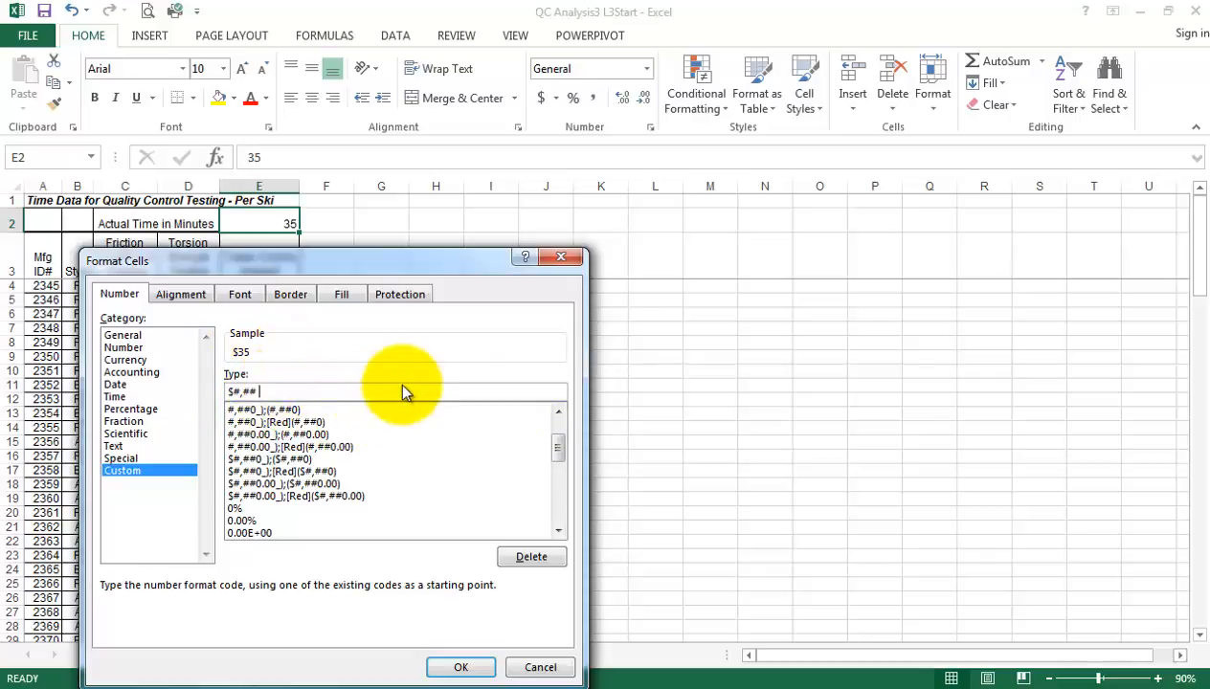
pyautogui.write('"/hr labour"')
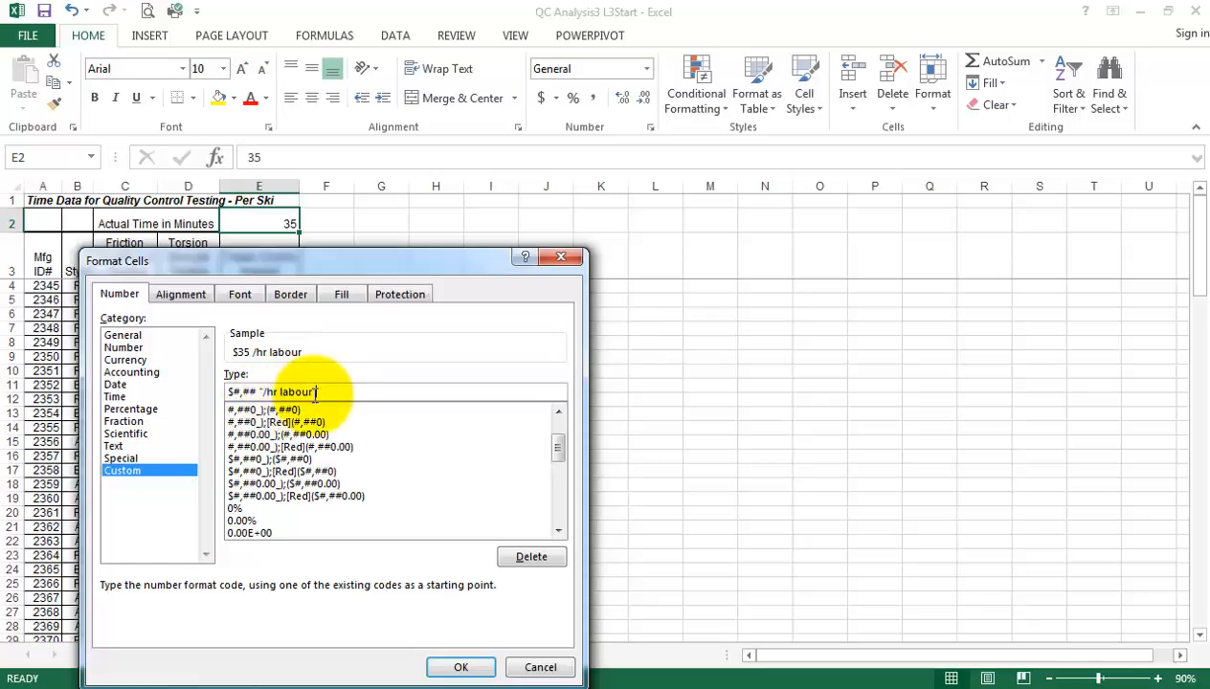
pyautogui.click(460, 668)
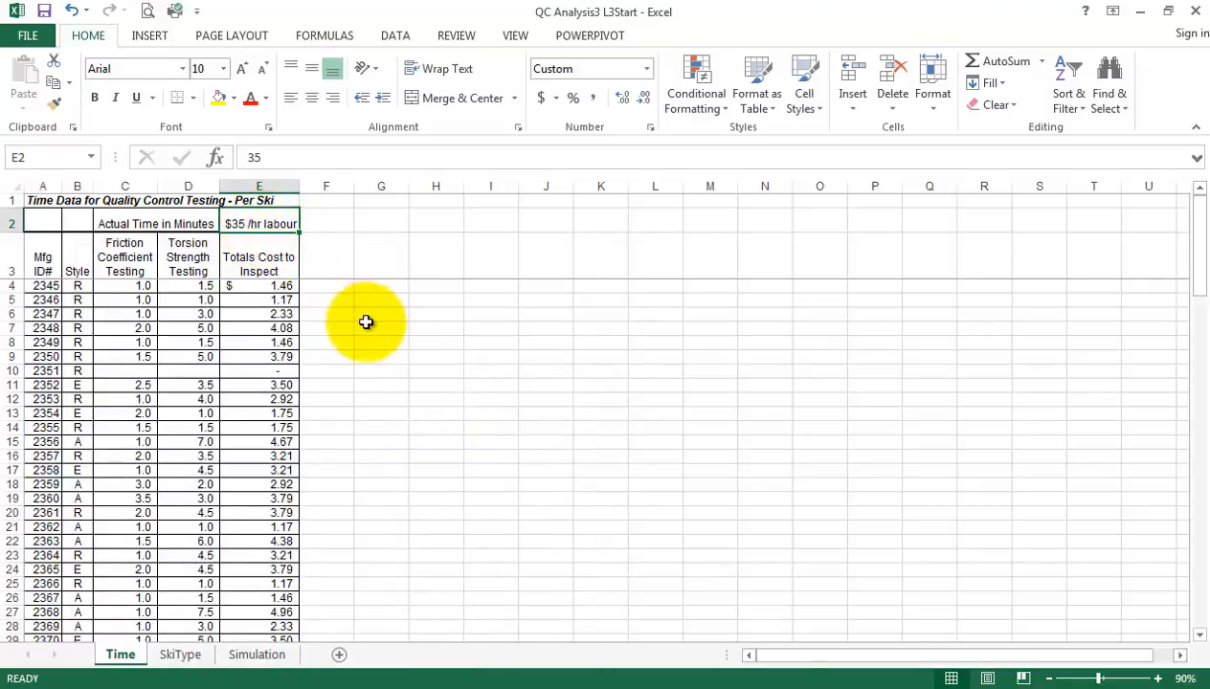
# Try an hourly rate of 45 in E2 to test the cost formulas, and set it back to 35
pyautogui.write('45')
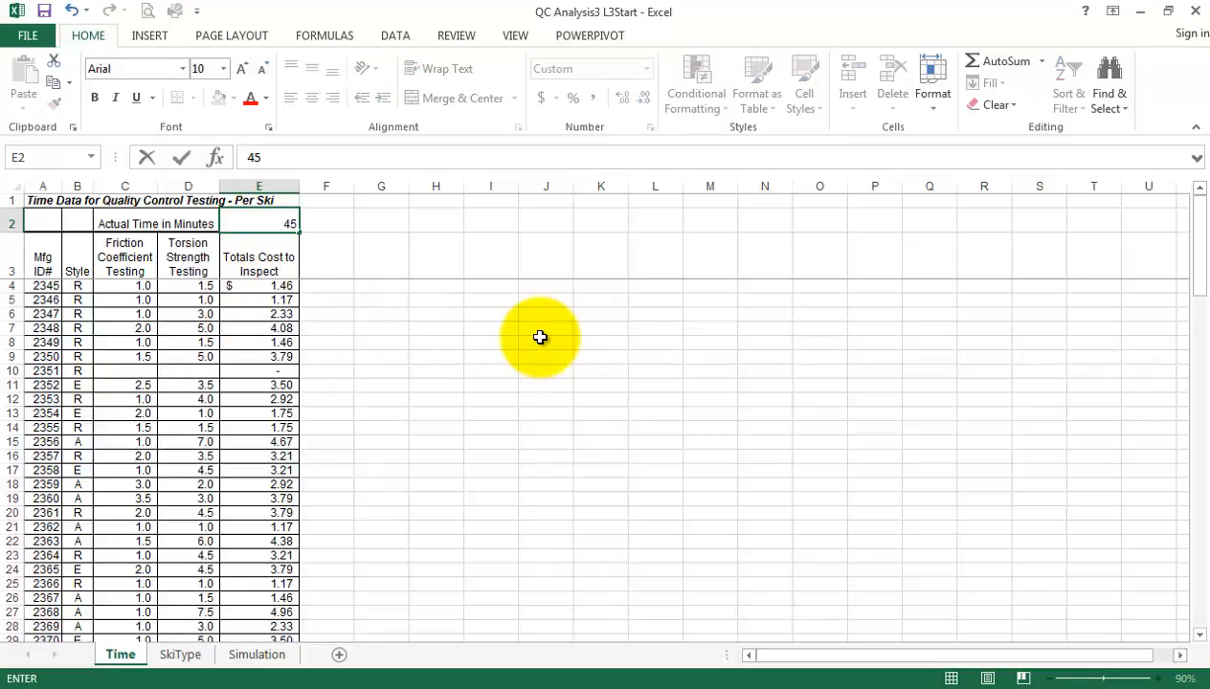
pyautogui.press('Return')
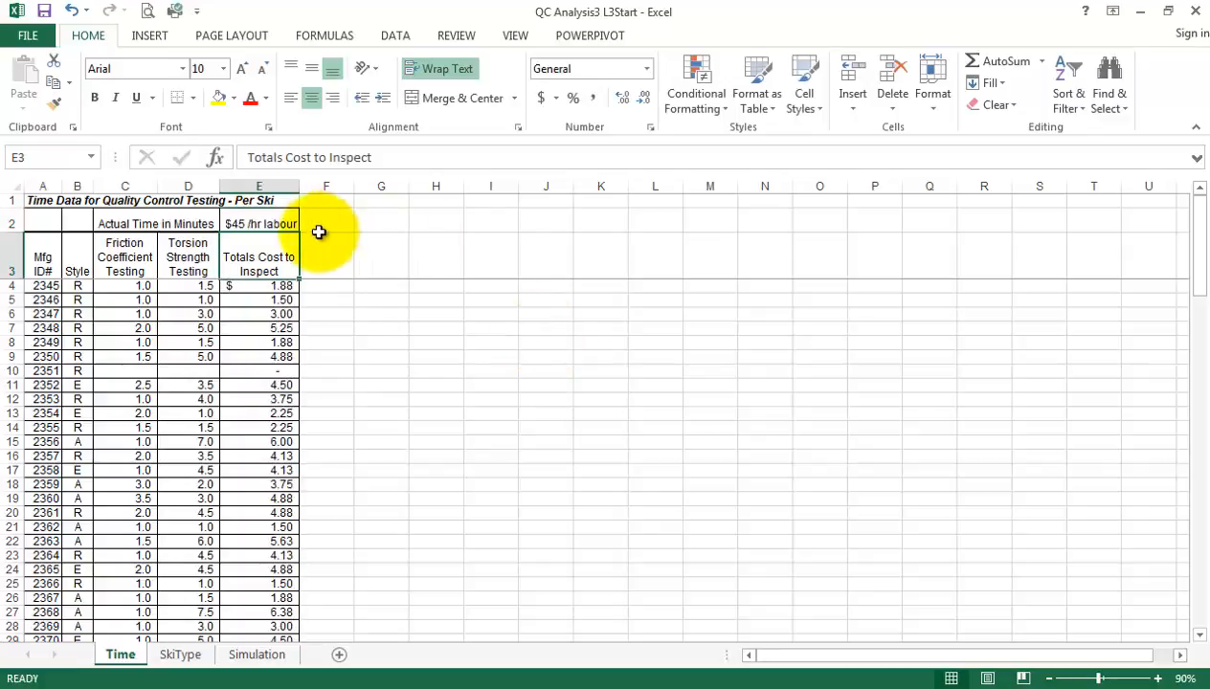
pyautogui.click(281, 225)
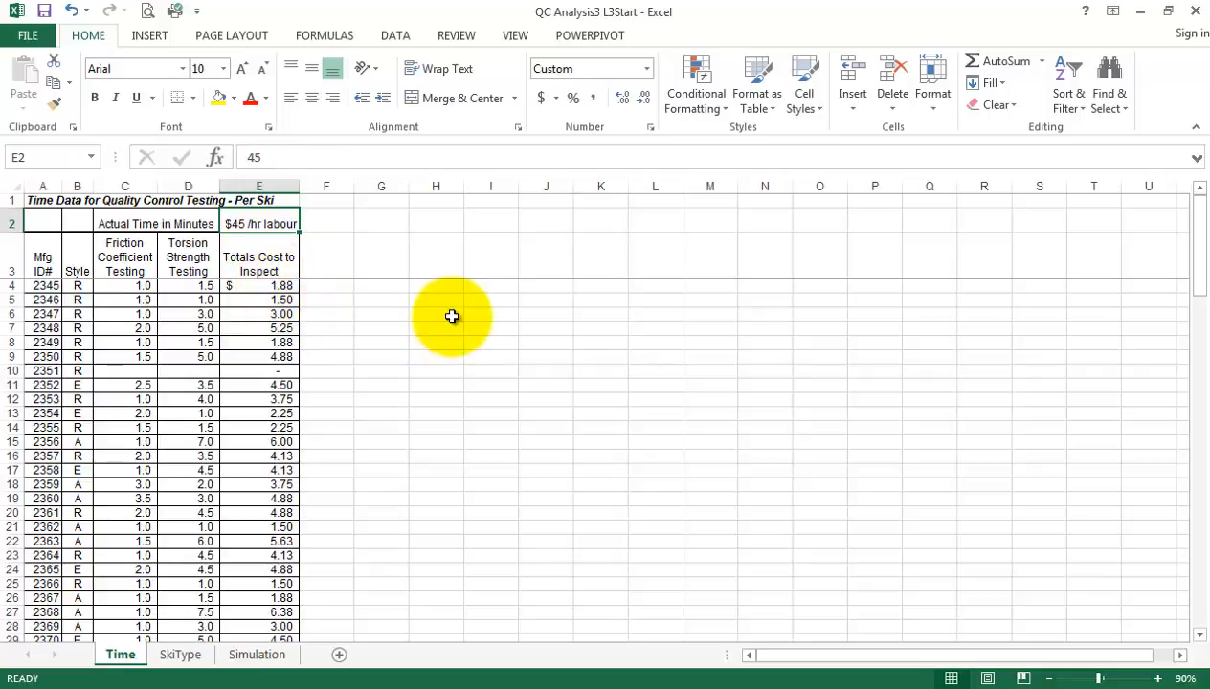
pyautogui.write('35')
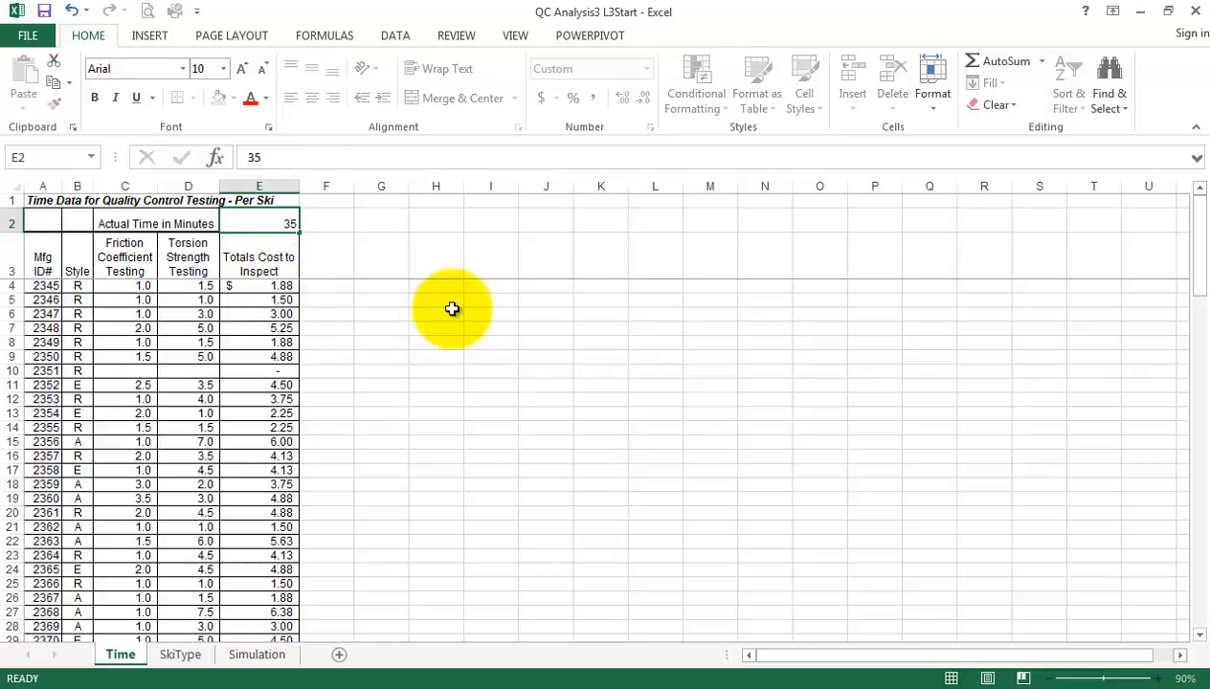
pyautogui.press('Return')
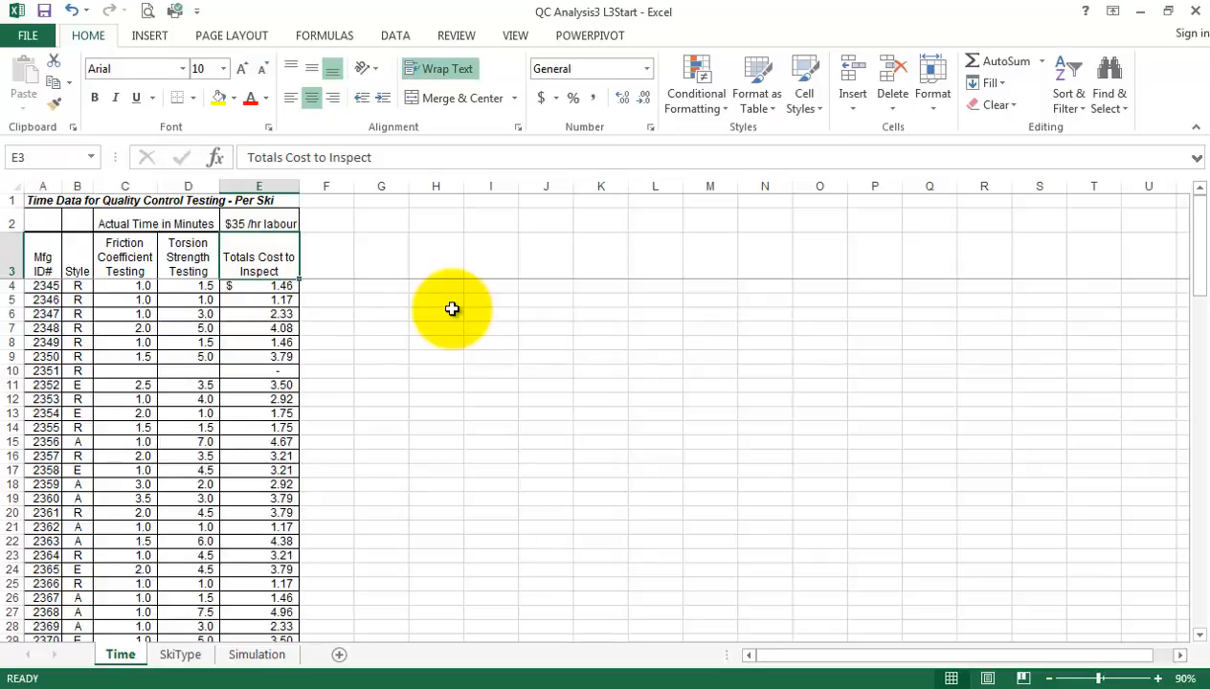
# Enter the labels "Total:", "Average:" and "Standard Dev:" in A105 to A107 below the ski data
pyautogui.click(392, 446)
pyautogui.scroll(-8, 398, 453)
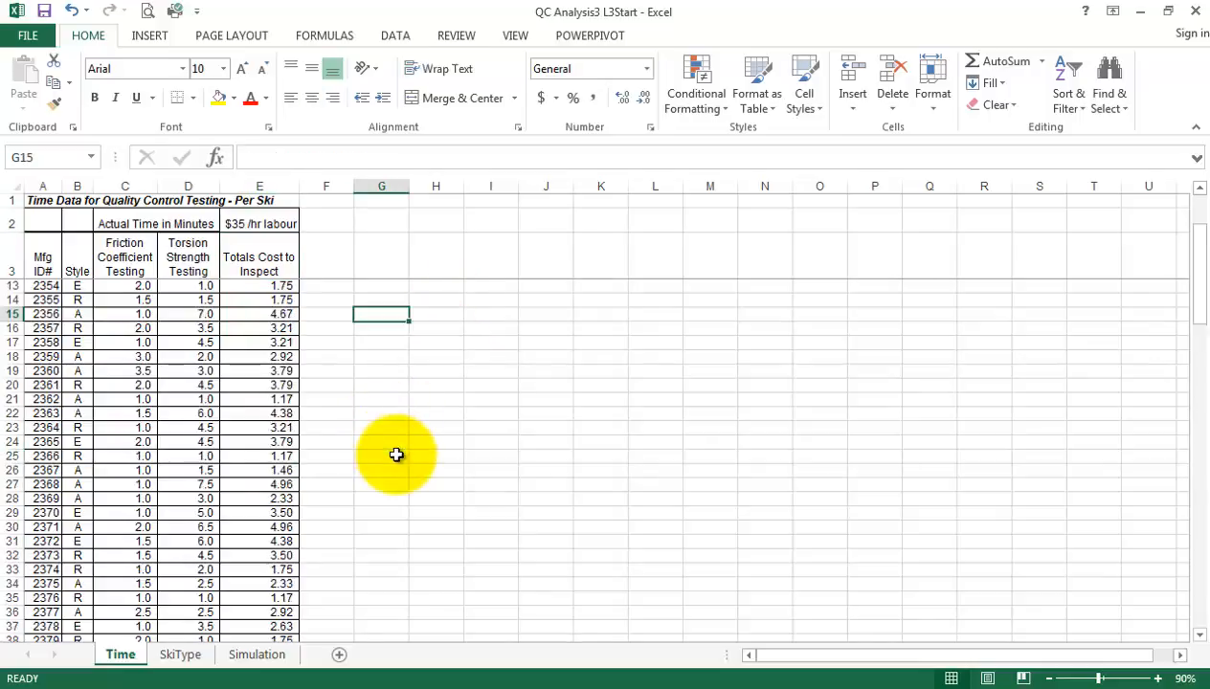
pyautogui.scroll(-8, 398, 457)
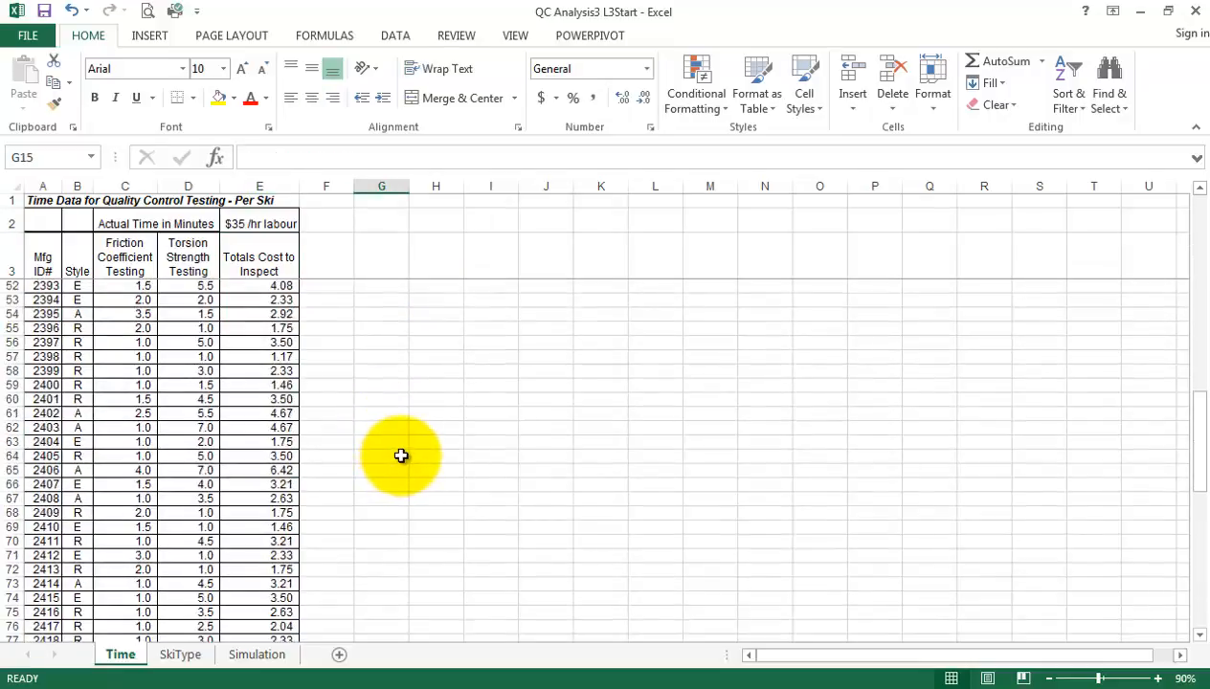
pyautogui.scroll(-11, 402, 454)
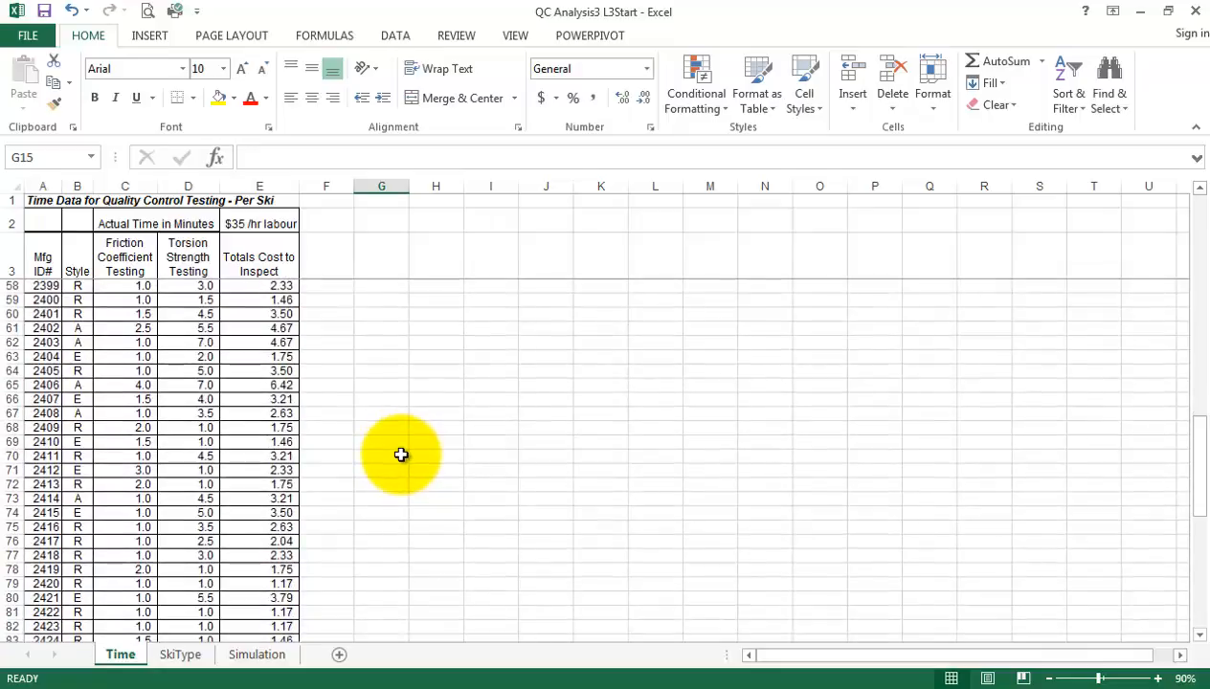
pyautogui.scroll(-5, 400, 455)
pyautogui.scroll(2, 393, 458)
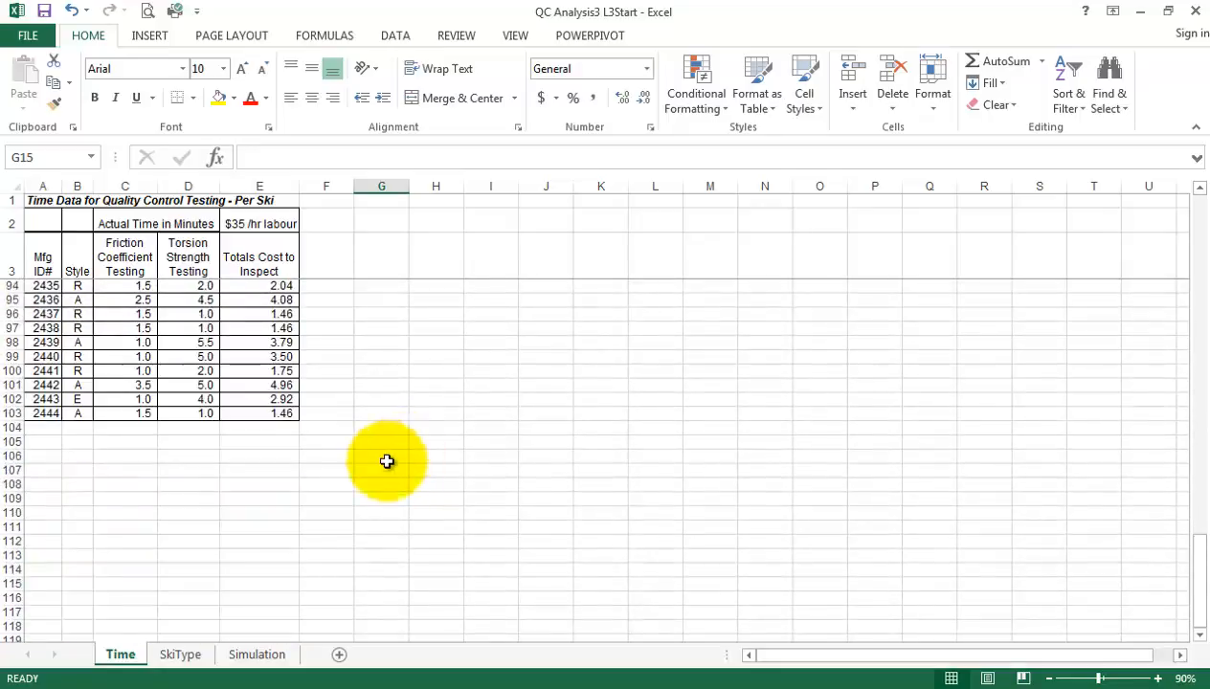
pyautogui.click(48, 442)
pyautogui.write('Total:')
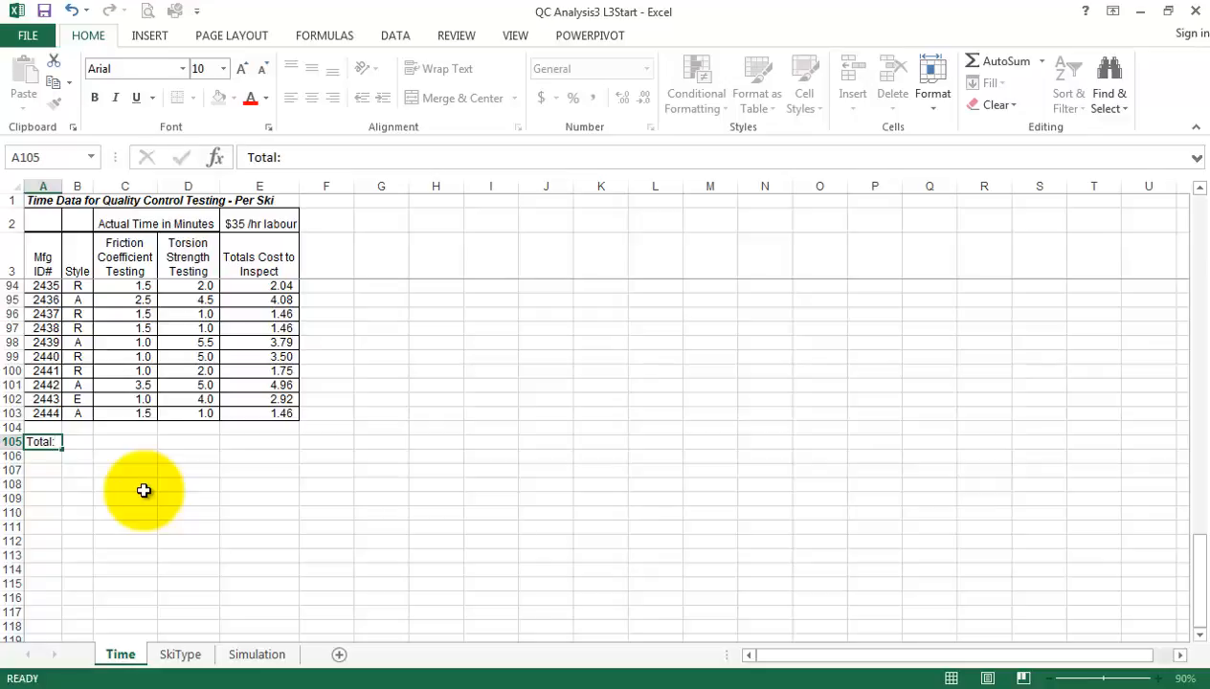
pyautogui.press('Return')
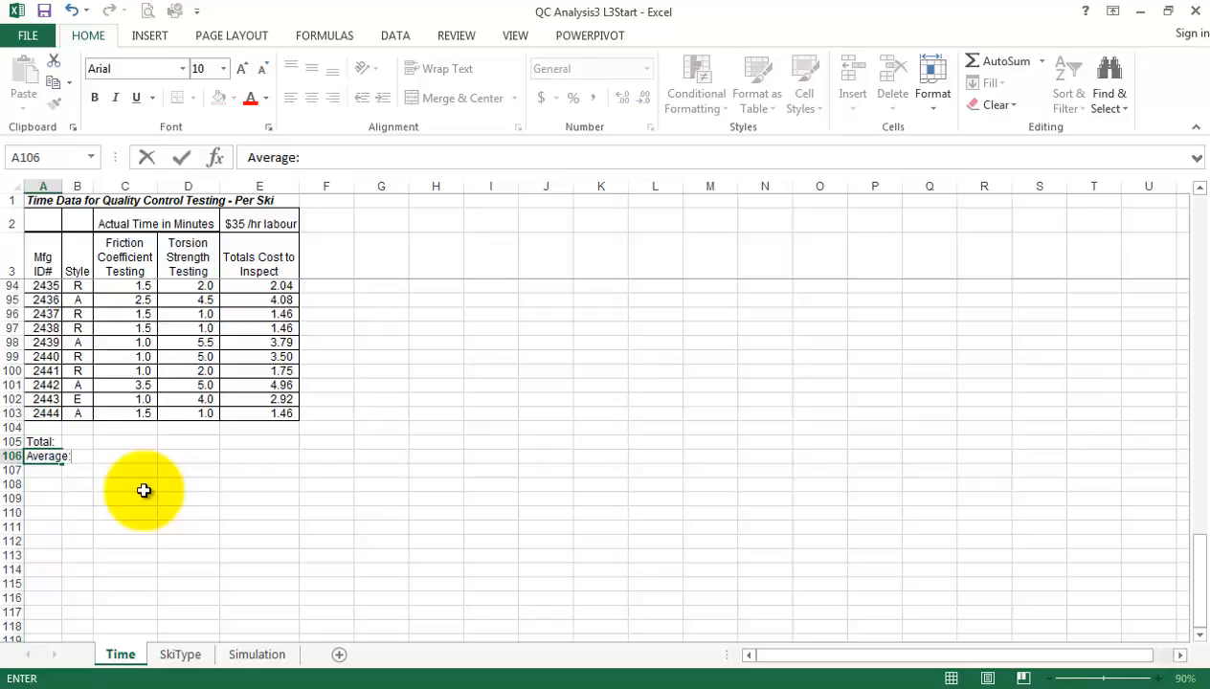
pyautogui.write('Average:')
pyautogui.press('Return')
pyautogui.write('Standard Dev:')
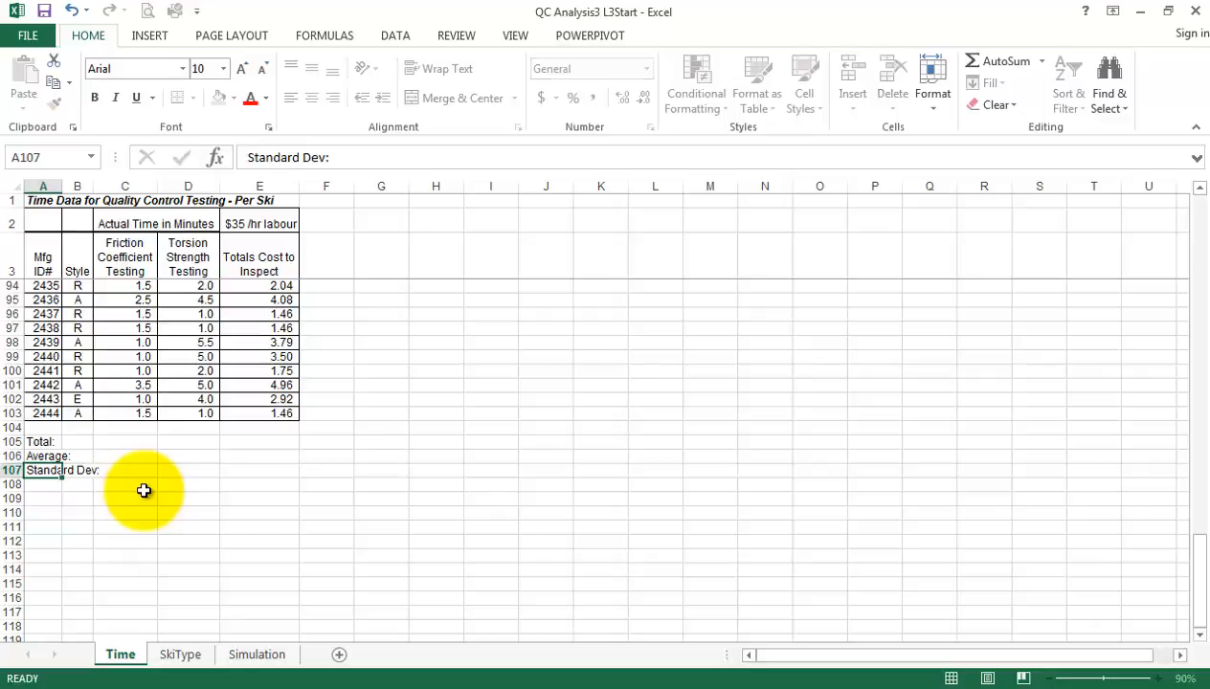
pyautogui.press('Return')
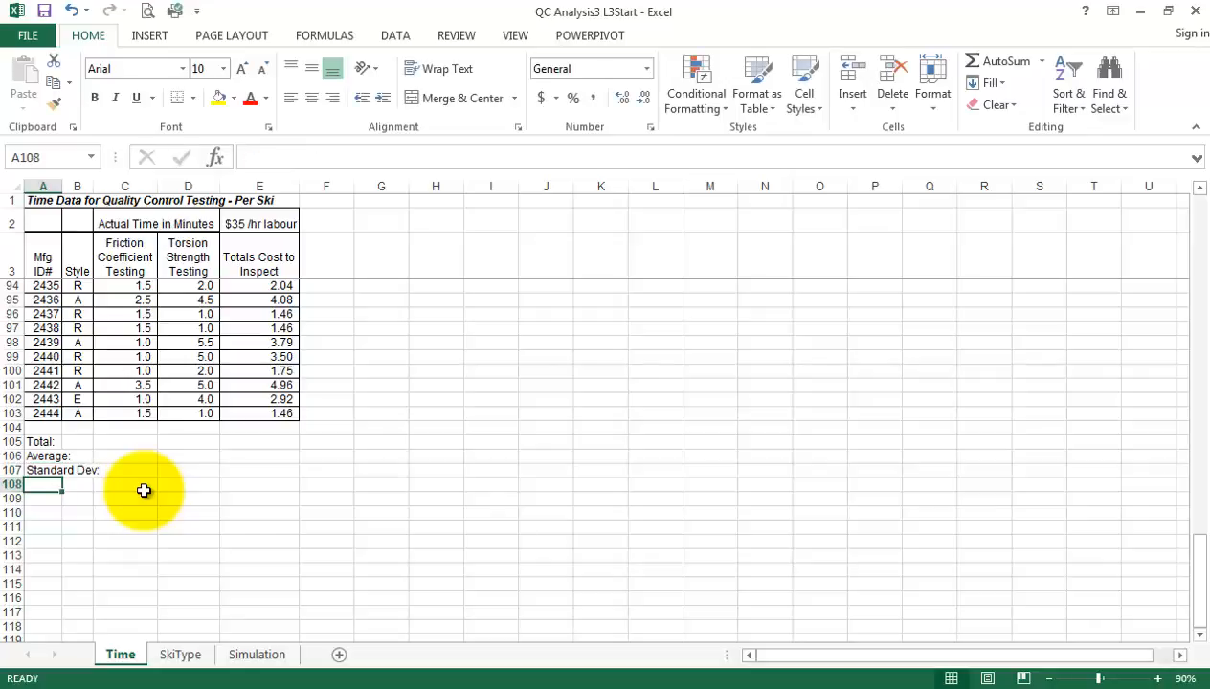
# Insert an AutoSum in C105 for the Friction Coefficient Testing times and check where its proposed range starts
pyautogui.click(134, 443)
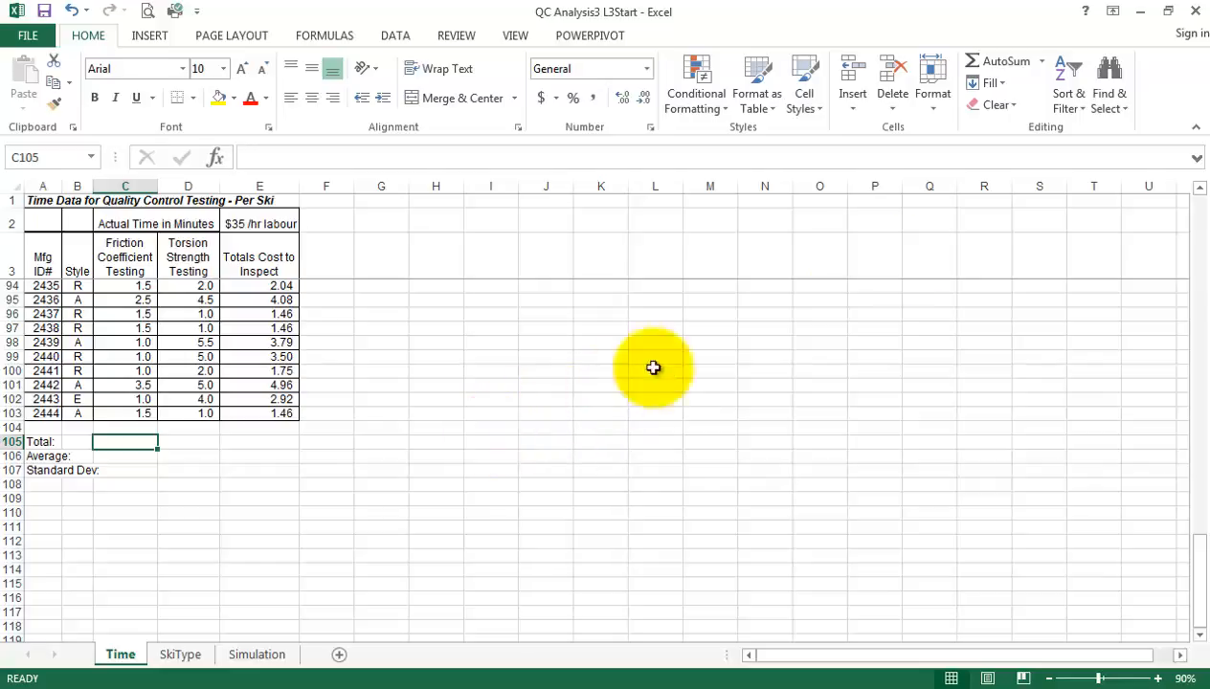
pyautogui.click(1003, 63)
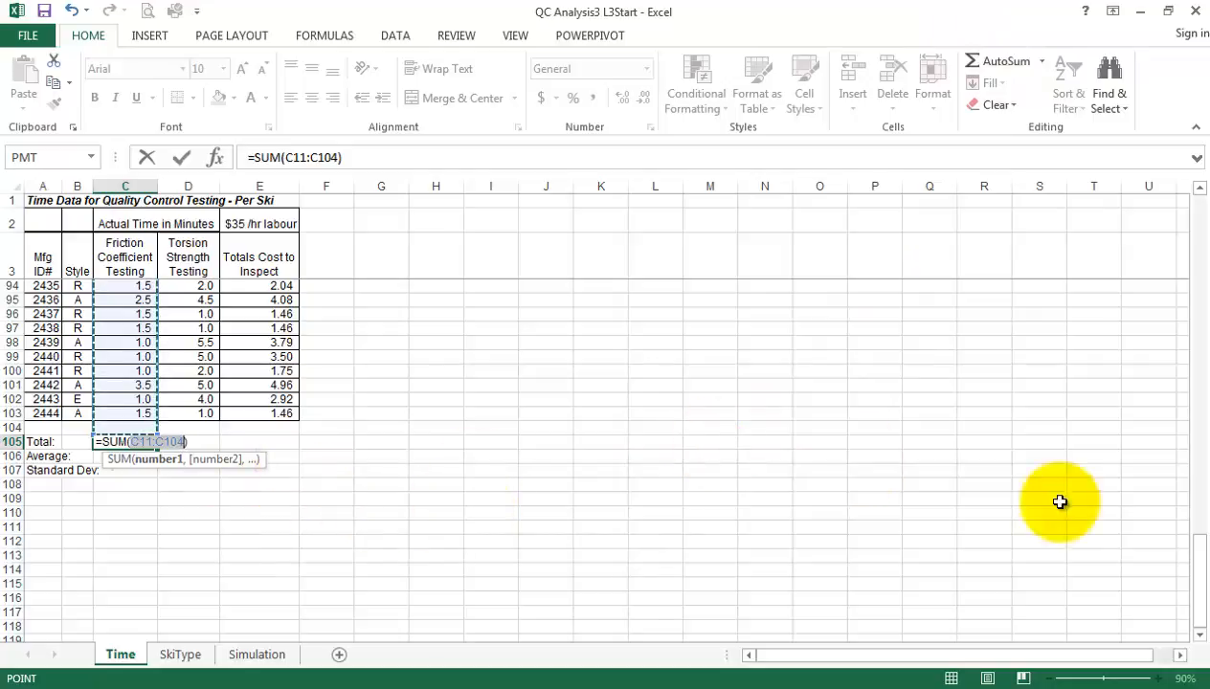
pyautogui.moveTo(1202, 579); pyautogui.dragTo(1174, 233)
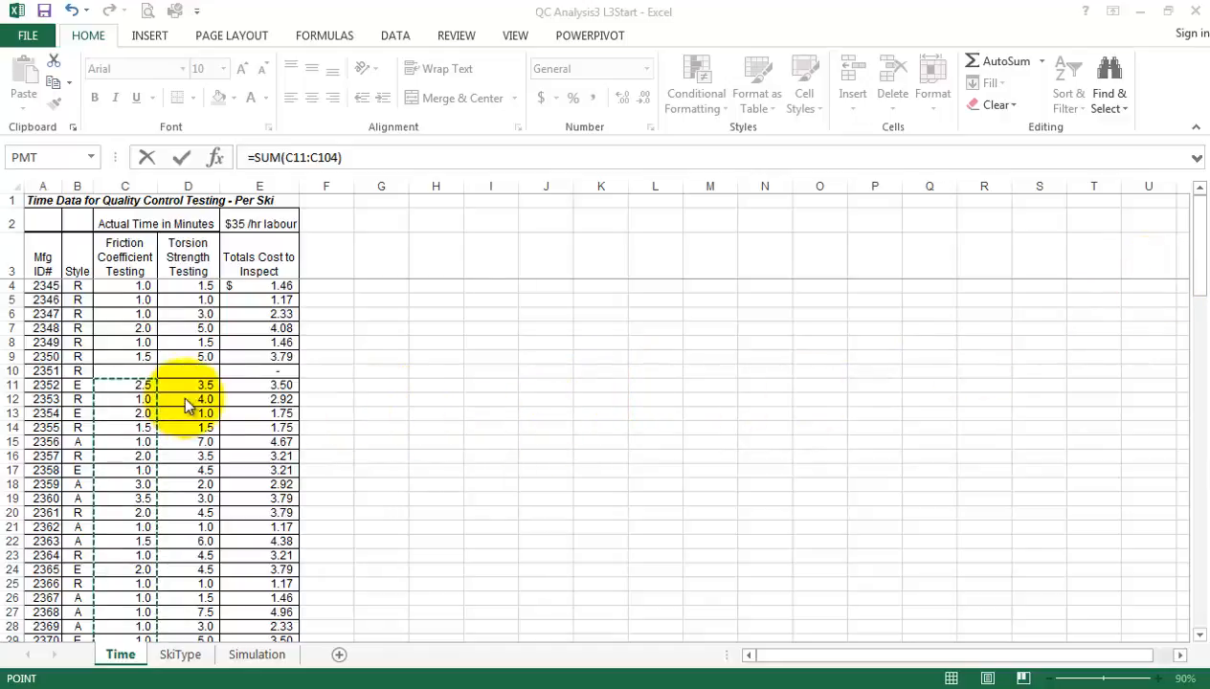
pyautogui.click(1203, 261)
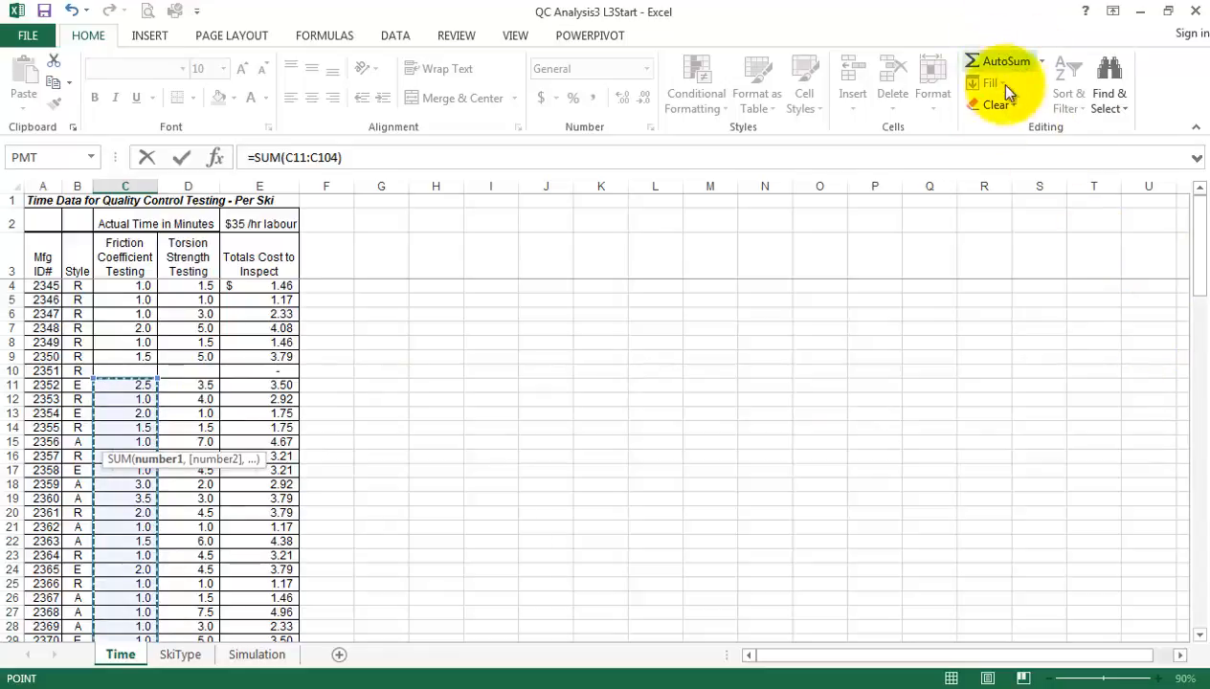
pyautogui.moveTo(1203, 289); pyautogui.dragTo(1192, 636)
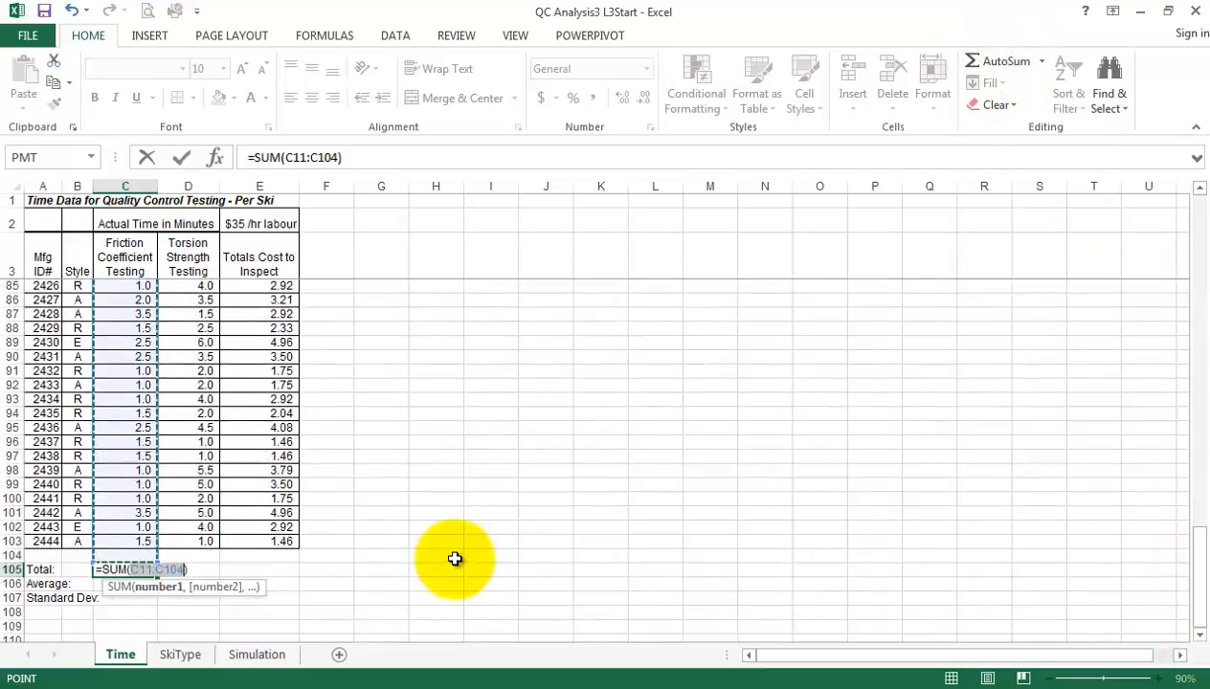
# Replace the proposed range in the C105 total so the formula is =SUM(C4:C103)
pyautogui.click(172, 570)
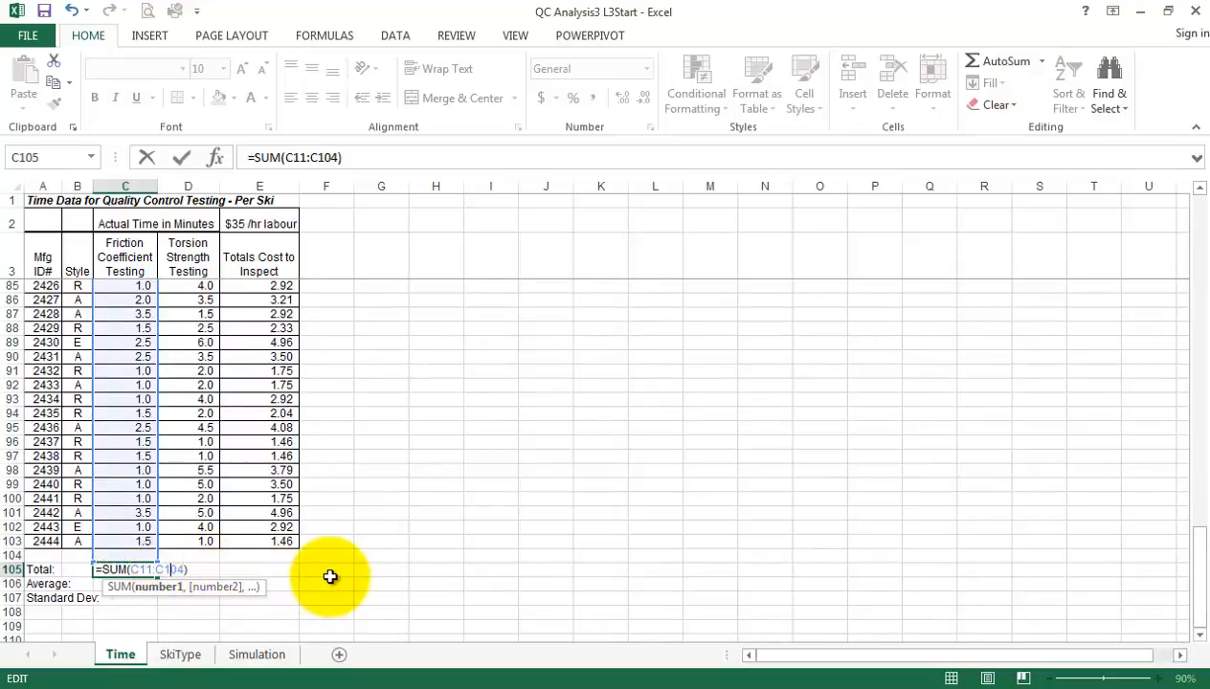
pyautogui.press('BackSpace')
pyautogui.press('BackSpace')
pyautogui.press('BackSpace')
pyautogui.press('BackSpace')
pyautogui.press('BackSpace')
pyautogui.press('BackSpace')
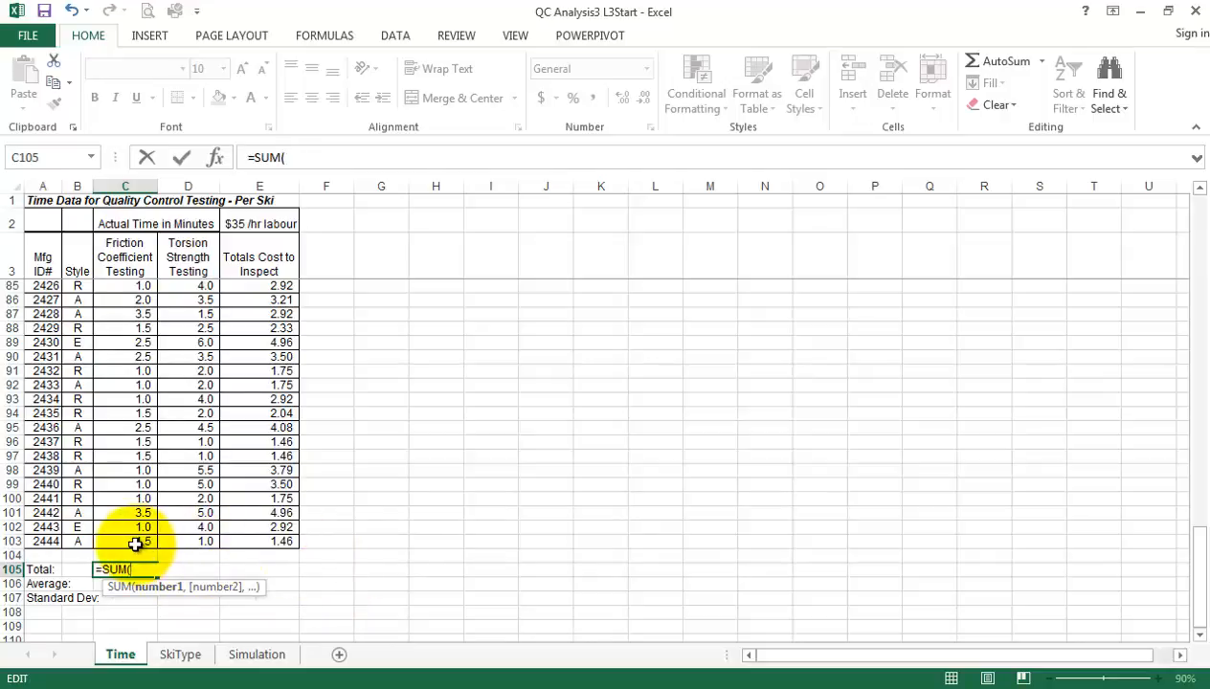
pyautogui.moveTo(141, 541); pyautogui.dragTo(161, 153)
pyautogui.moveTo(105, 342); pyautogui.dragTo(99, 285)
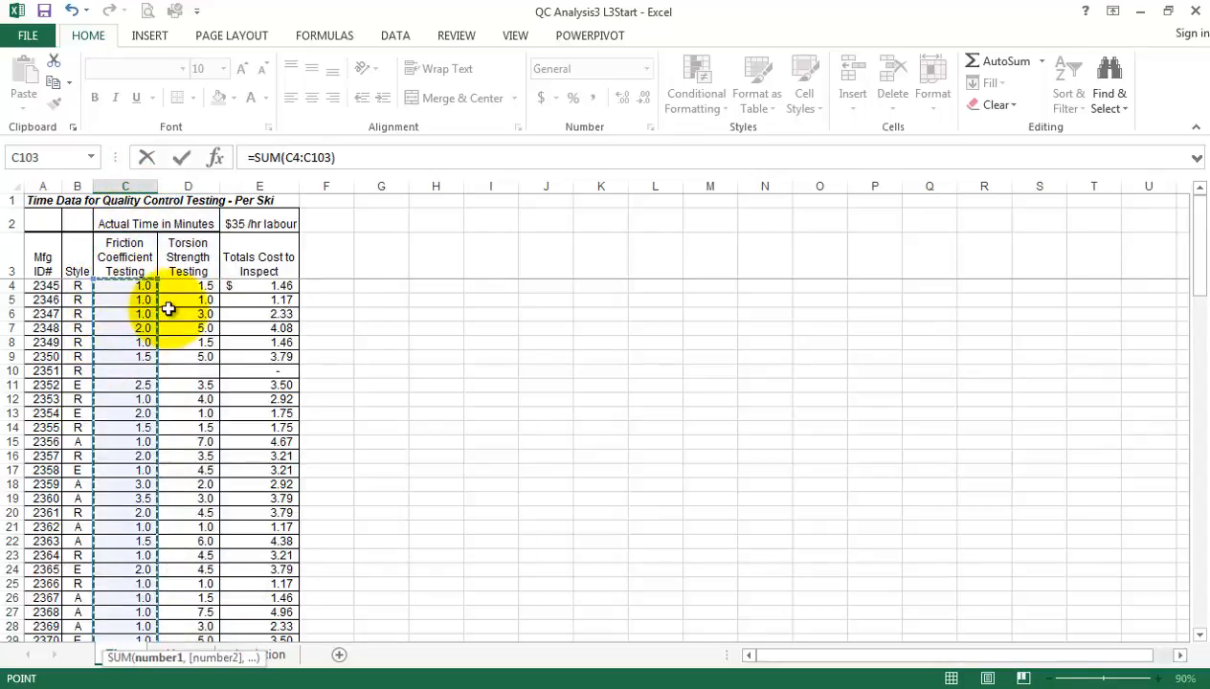
pyautogui.write(')')
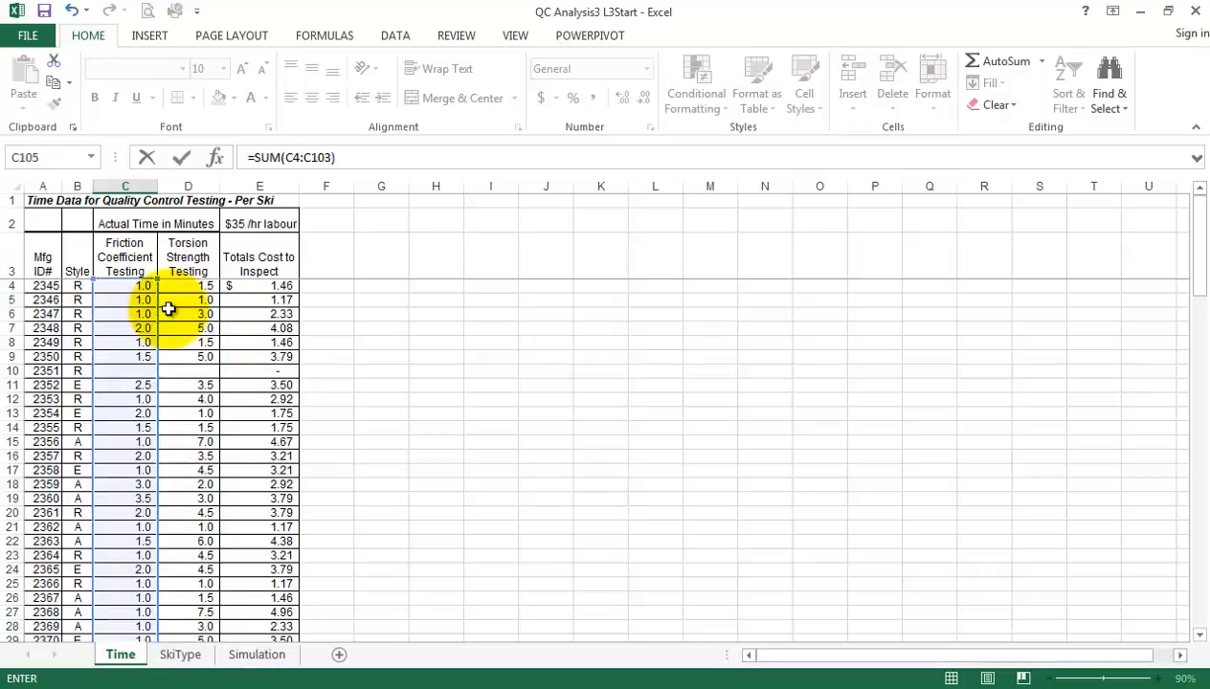
pyautogui.press('Return')
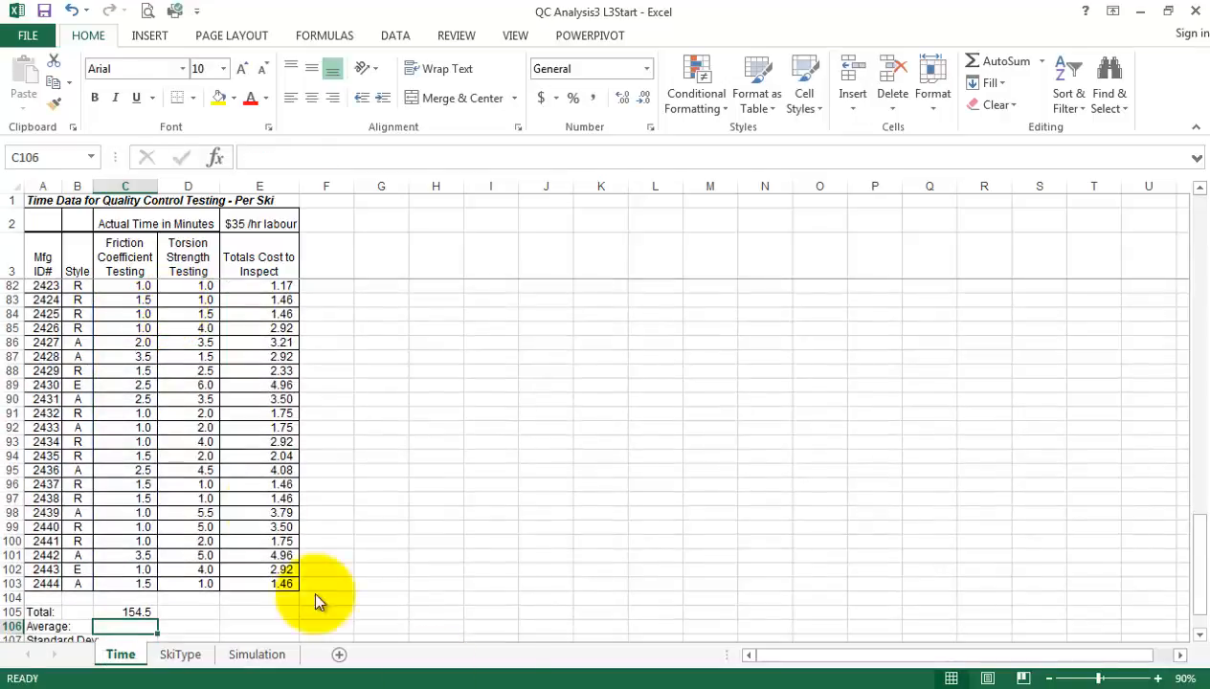
# Enter an AVERAGE formula in C106 for the Friction Coefficient Testing times in C4:C103
pyautogui.scroll(-1, 472, 496)
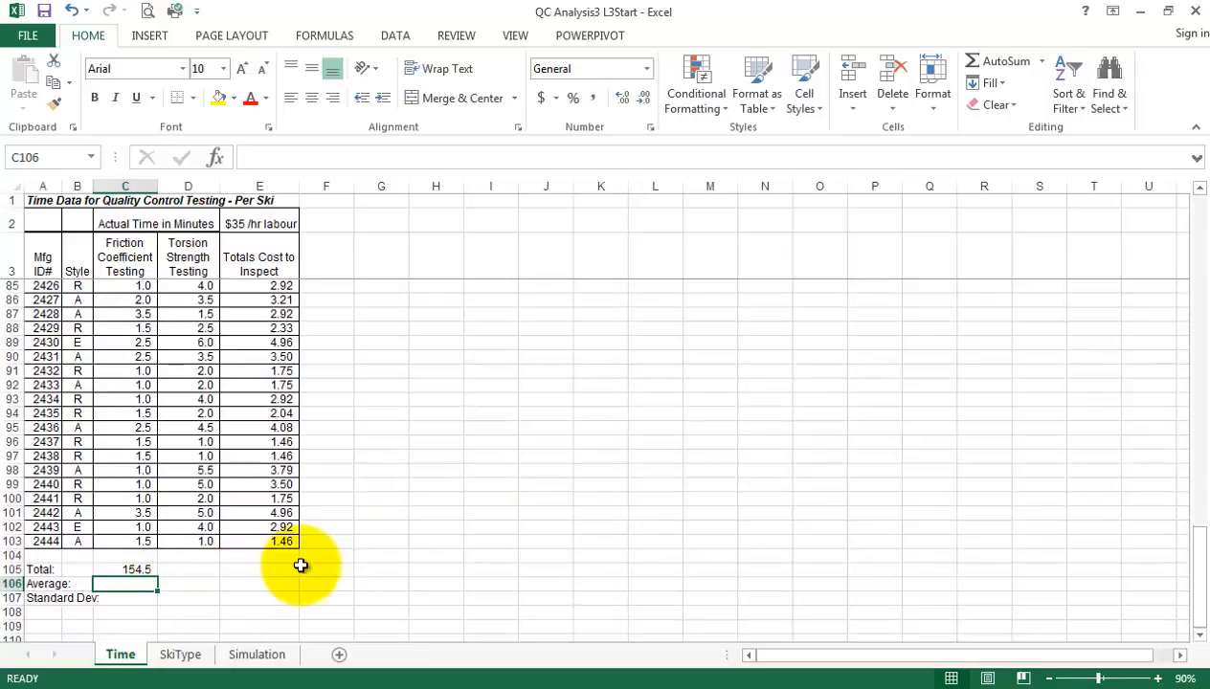
pyautogui.write('=a')
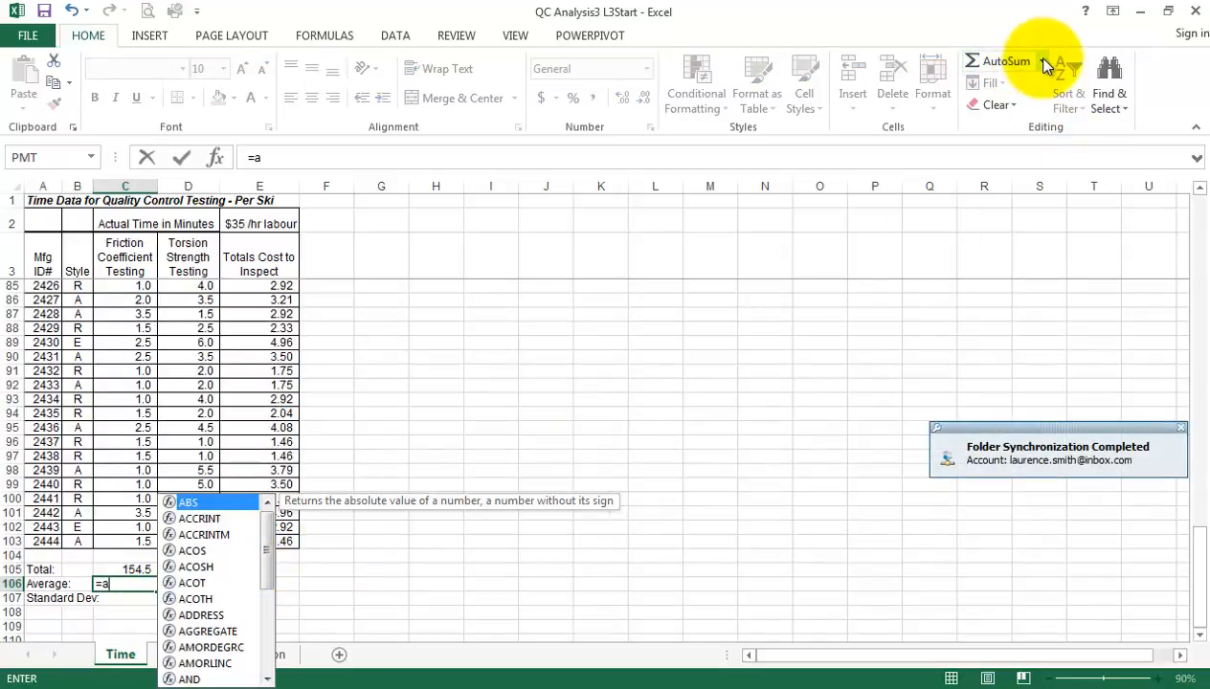
pyautogui.click(1046, 64)
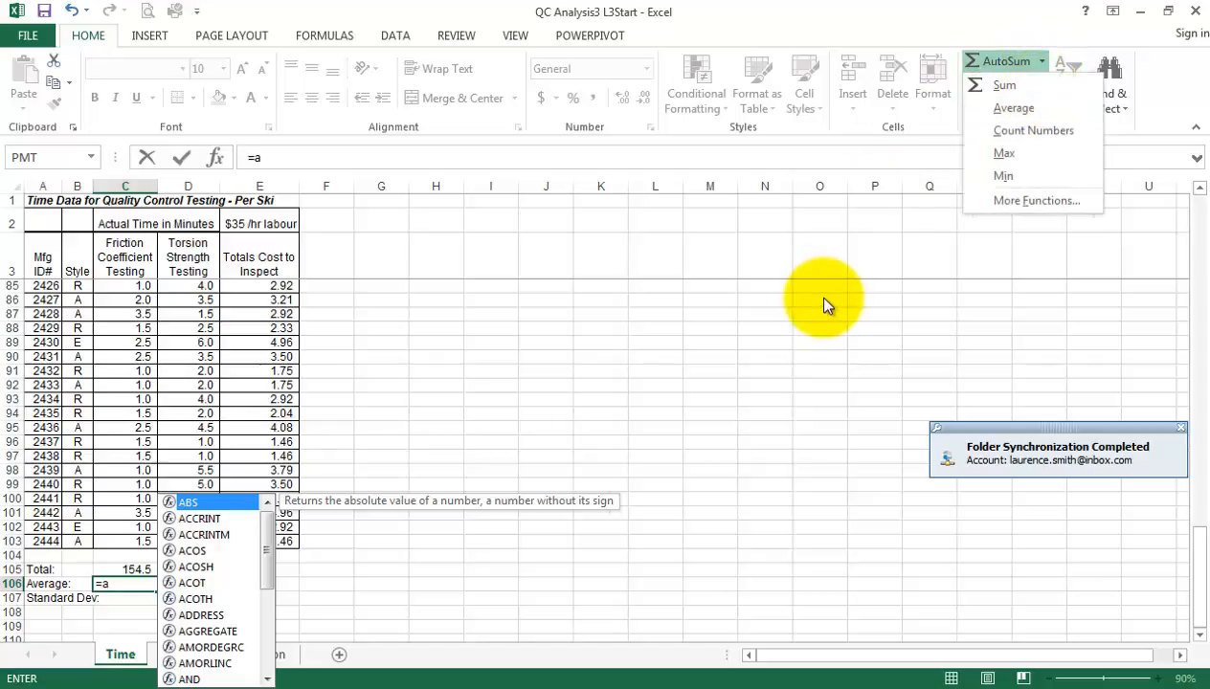
pyautogui.click(708, 403)
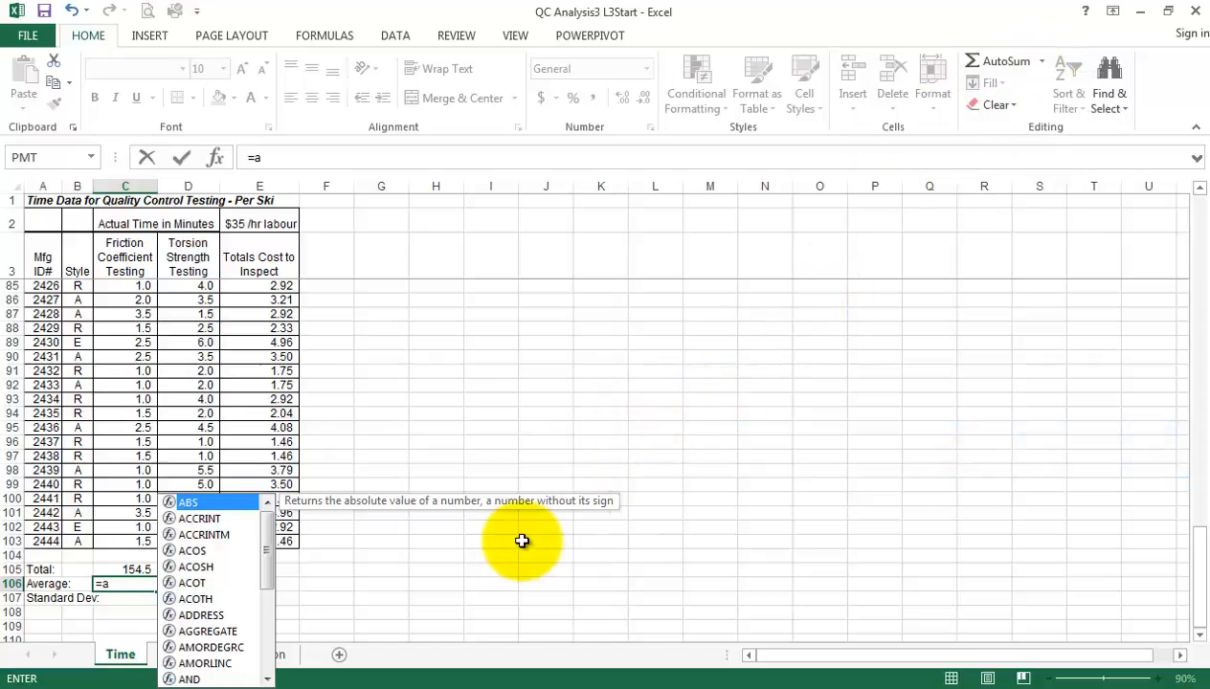
pyautogui.write('=ave')
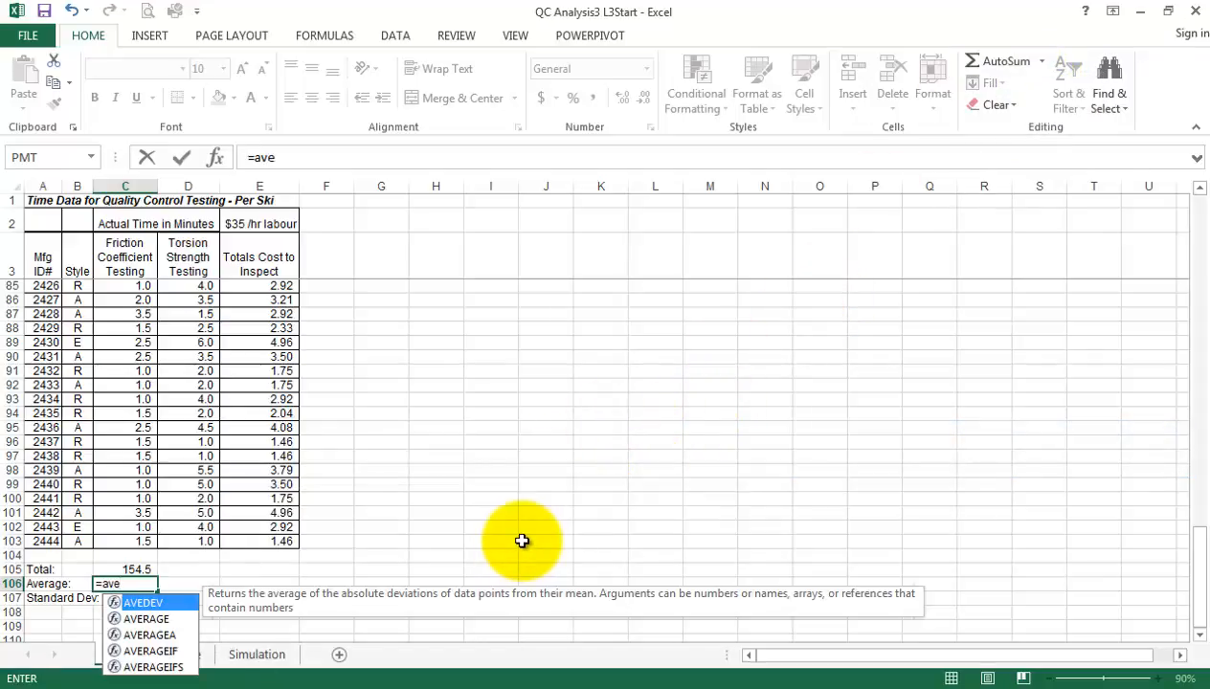
pyautogui.write('rage')
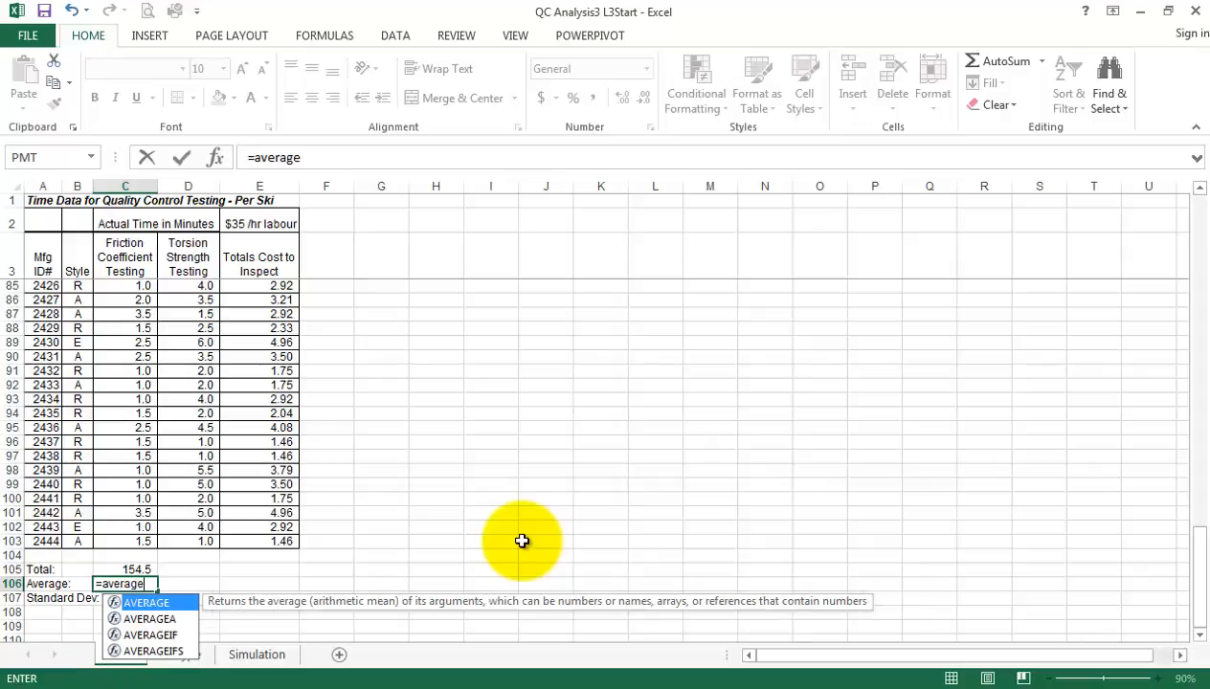
pyautogui.write('(')
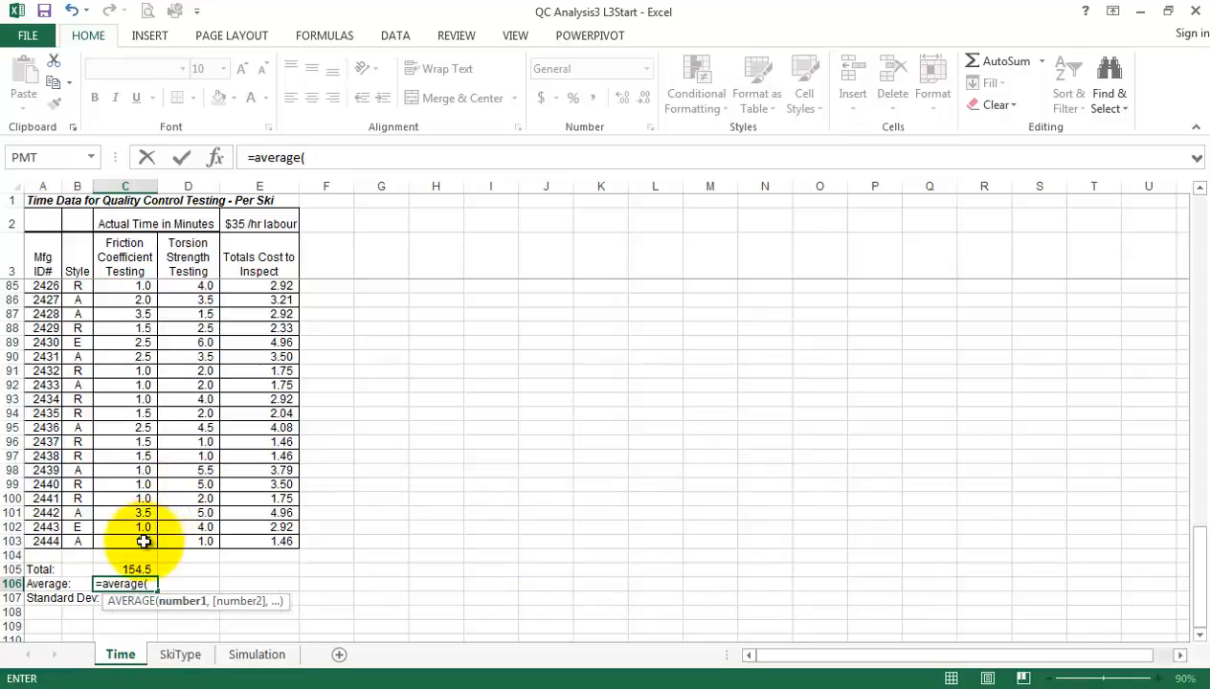
pyautogui.moveTo(143, 540); pyautogui.dragTo(124, 285)
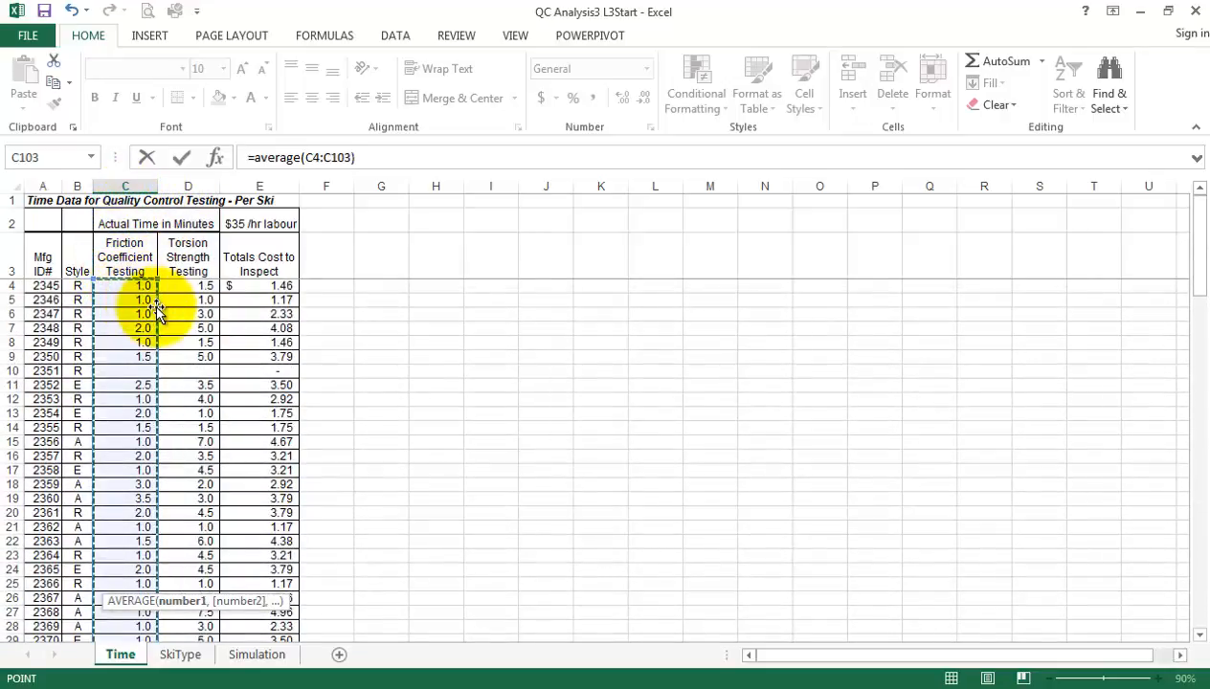
pyautogui.press('Return')
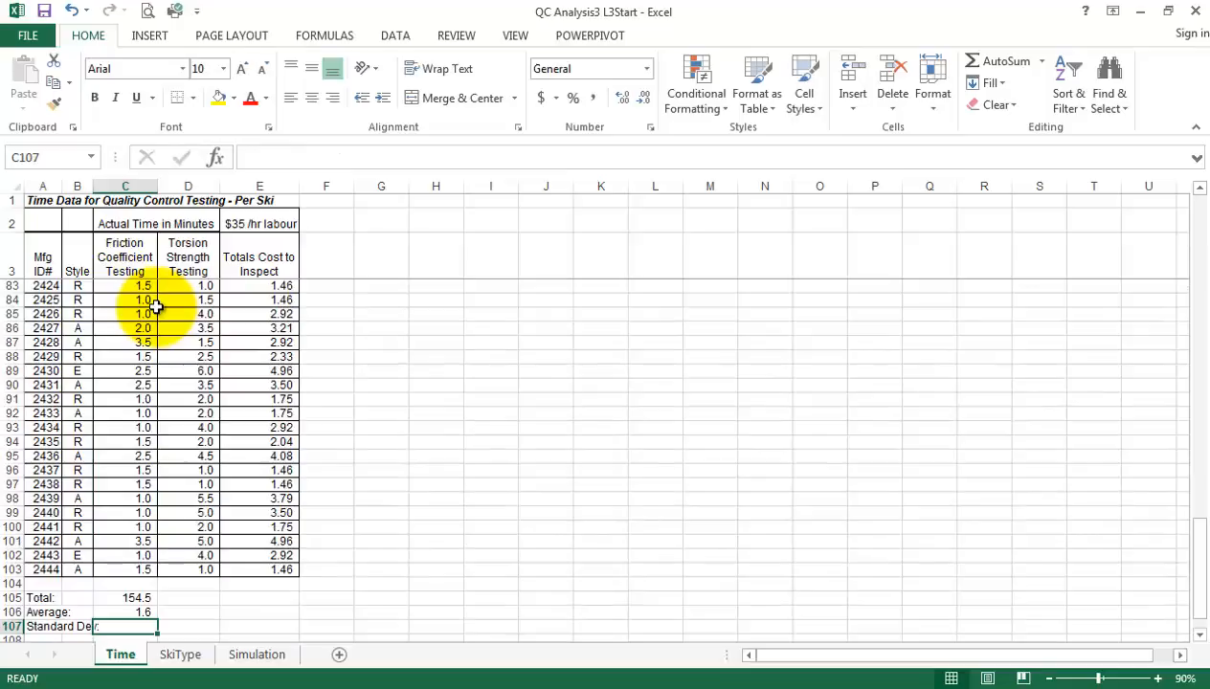
# Calculate the sample standard deviation of the Friction Coefficient Testing times in C107 with =STDEV.S(C4:C103)
pyautogui.write('=str')
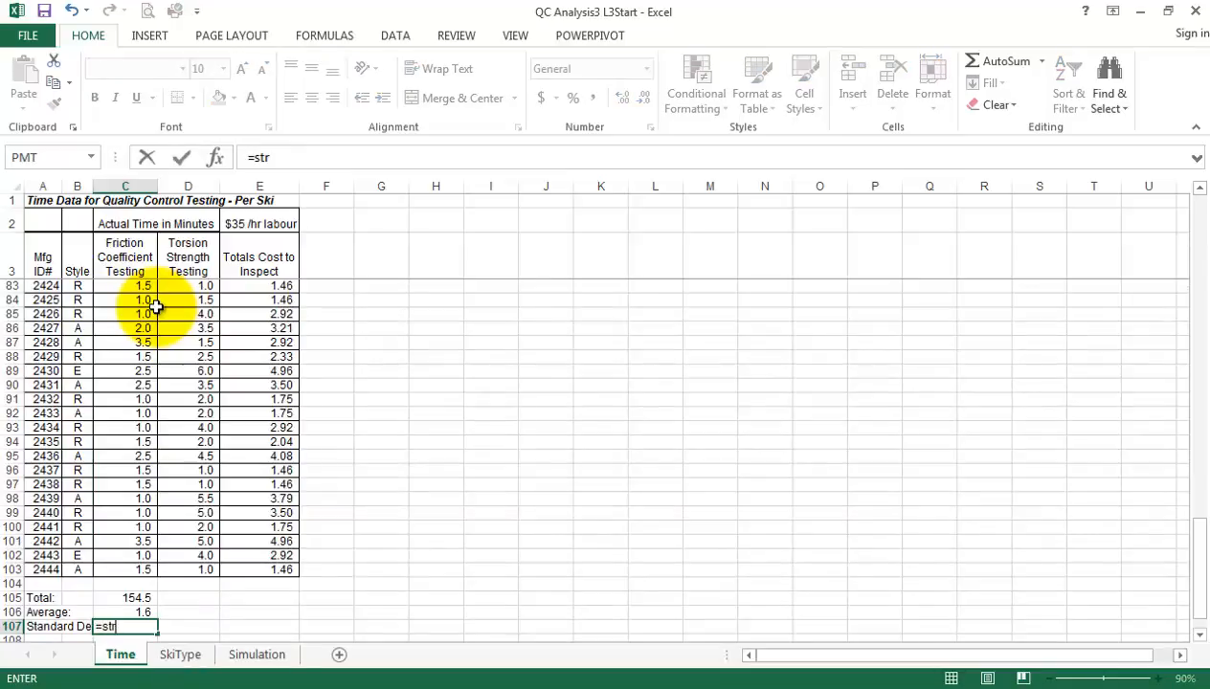
pyautogui.press('BackSpace')
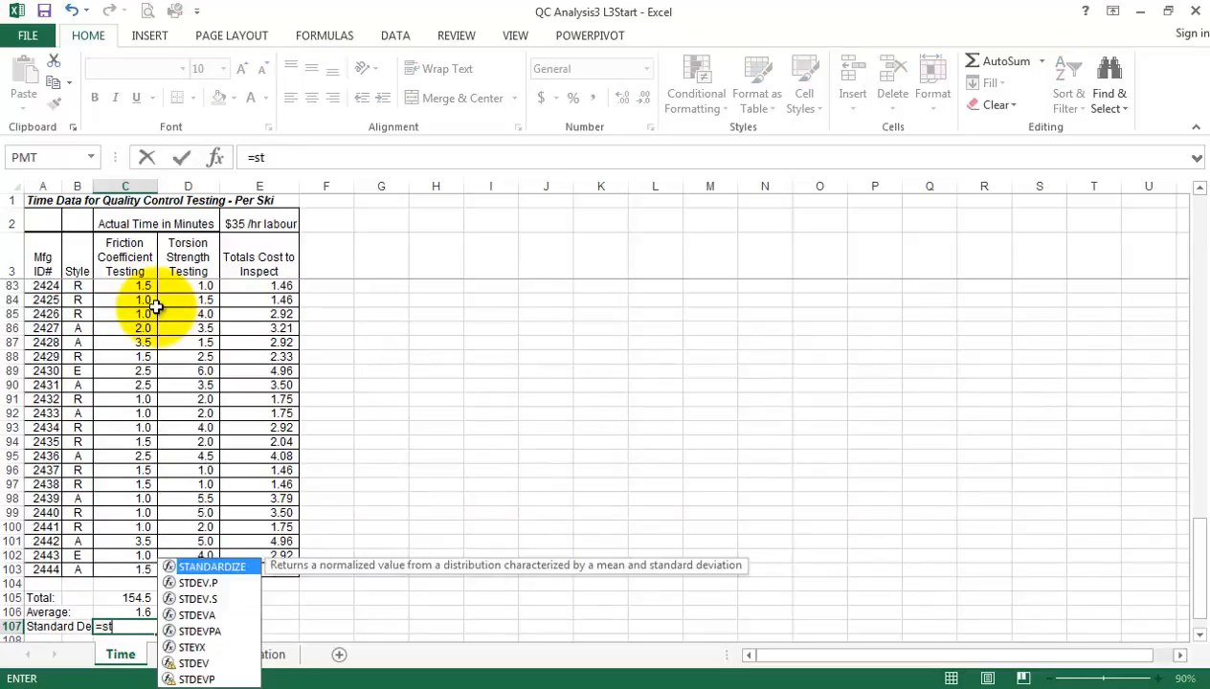
pyautogui.write('d')
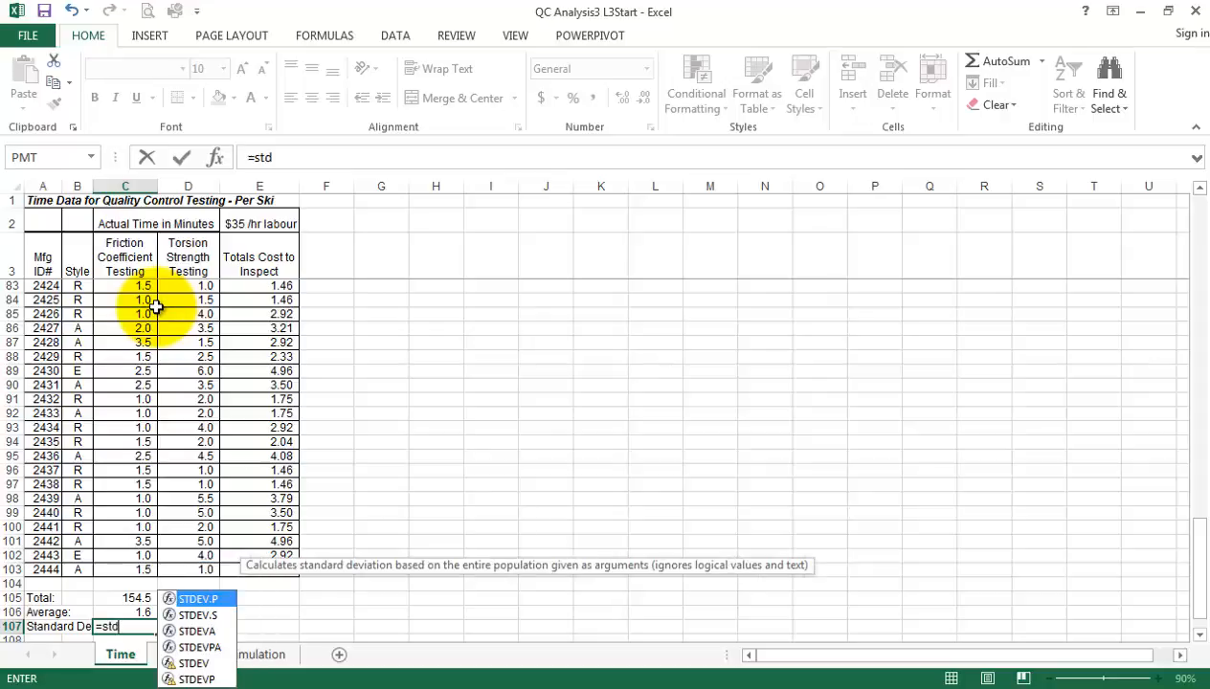
pyautogui.doubleClick(198, 615)
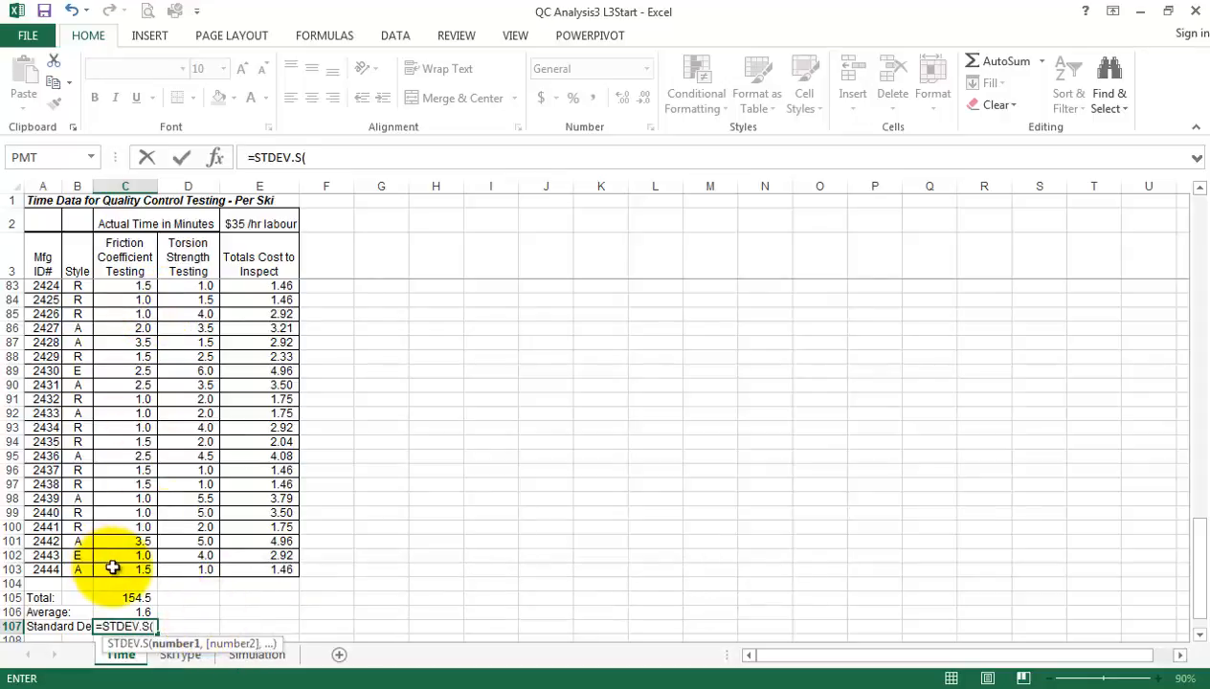
pyautogui.moveTo(110, 489); pyautogui.dragTo(128, 288)
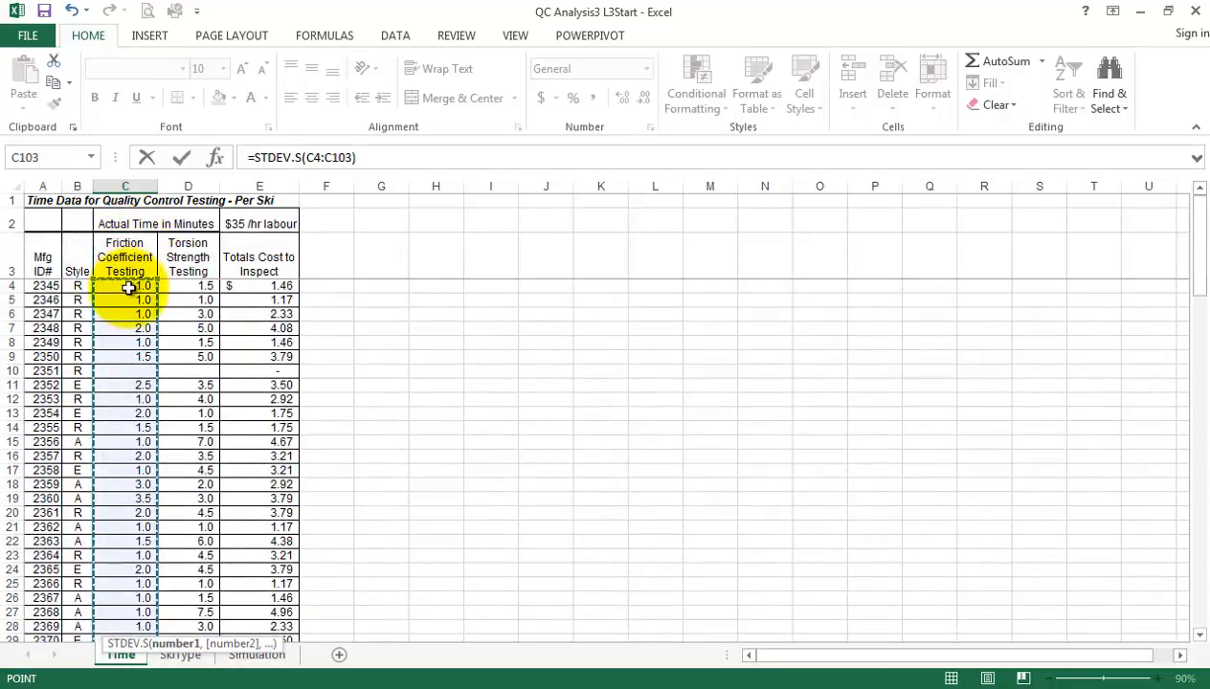
pyautogui.write(')')
pyautogui.press('Return')
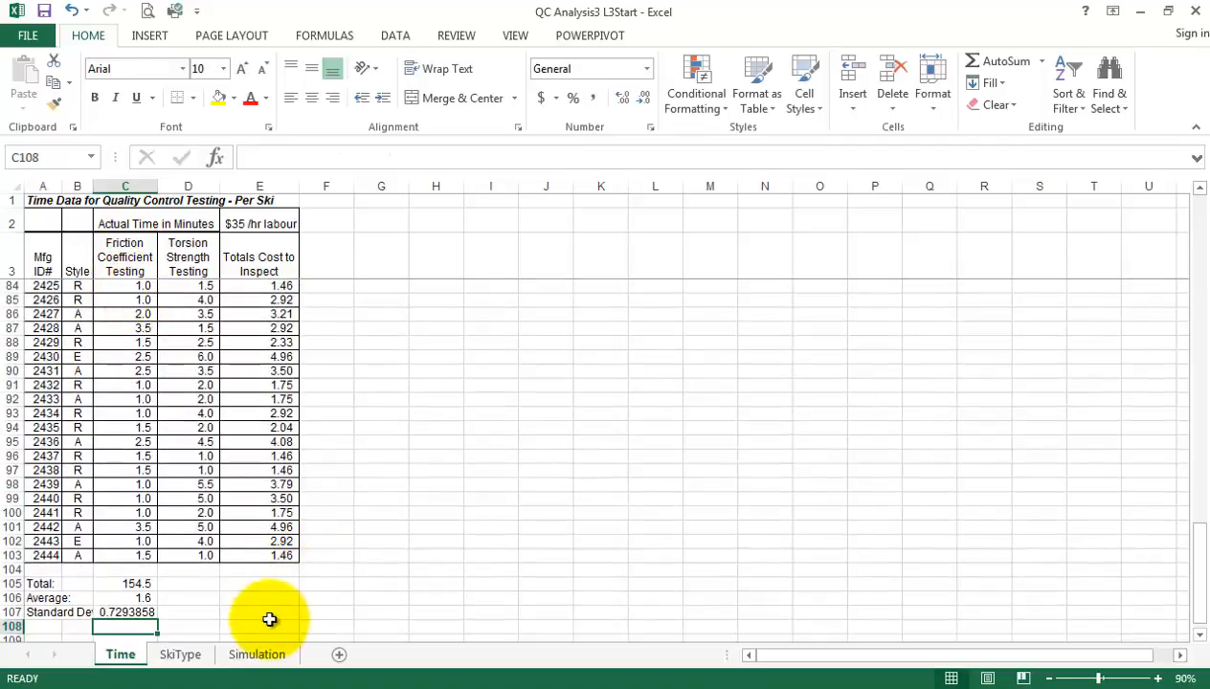
# Format the summary results in C105:C107 to one decimal place and fill their formulas across to columns D and E
pyautogui.moveTo(126, 610); pyautogui.dragTo(126, 611)
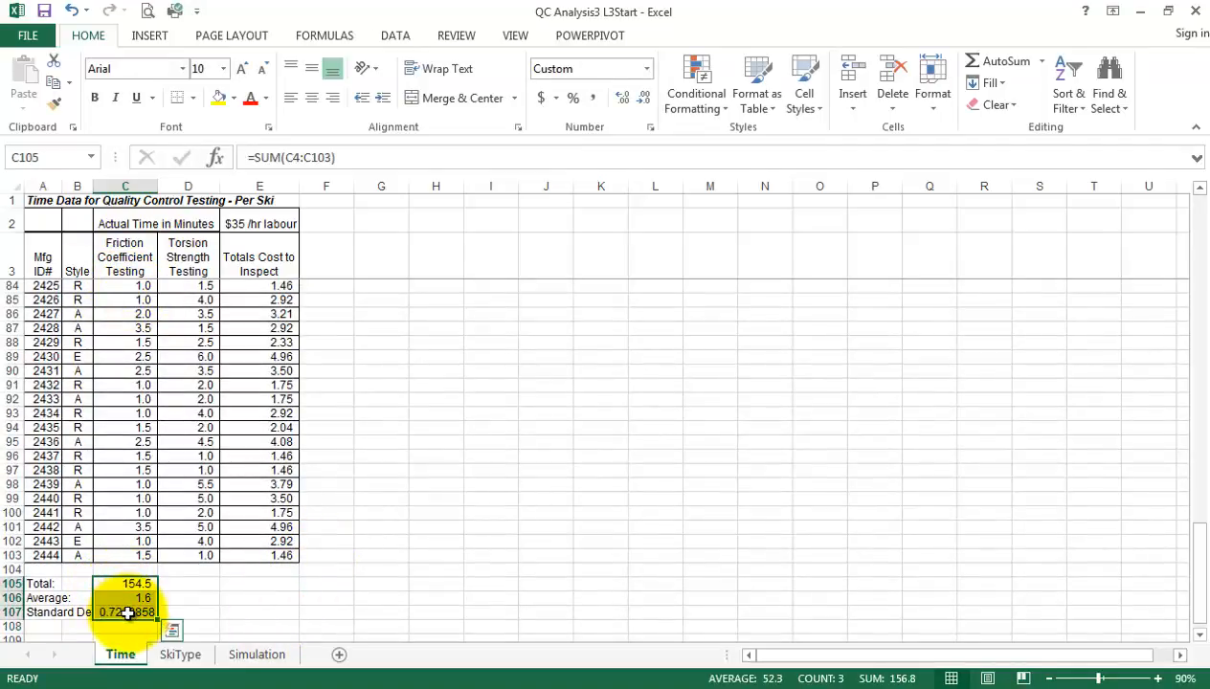
pyautogui.click(625, 99)
pyautogui.click(643, 102)
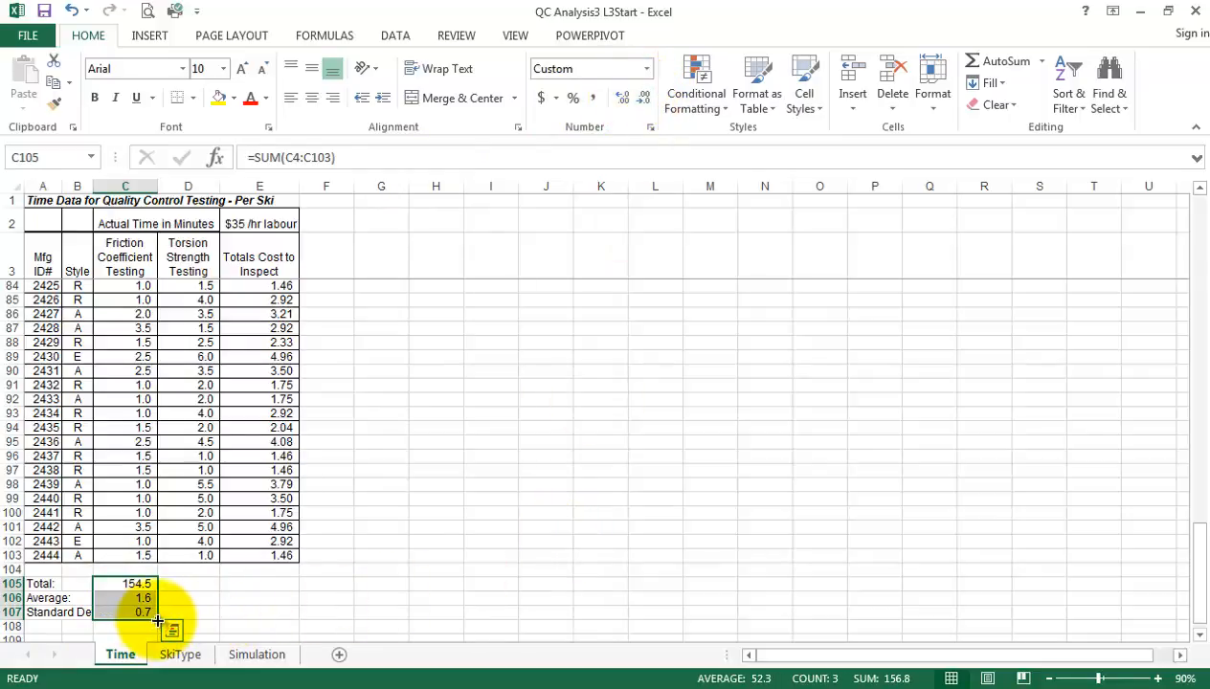
pyautogui.moveTo(157, 620); pyautogui.dragTo(409, 620)
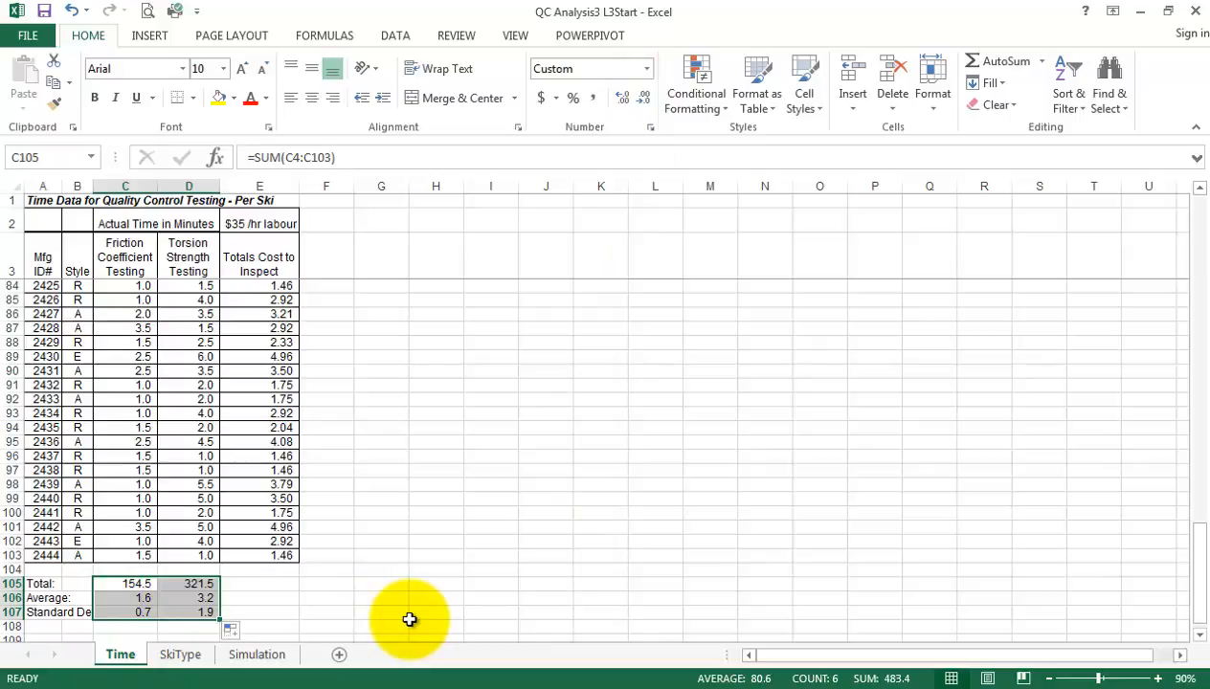
pyautogui.moveTo(220, 623); pyautogui.dragTo(475, 629)
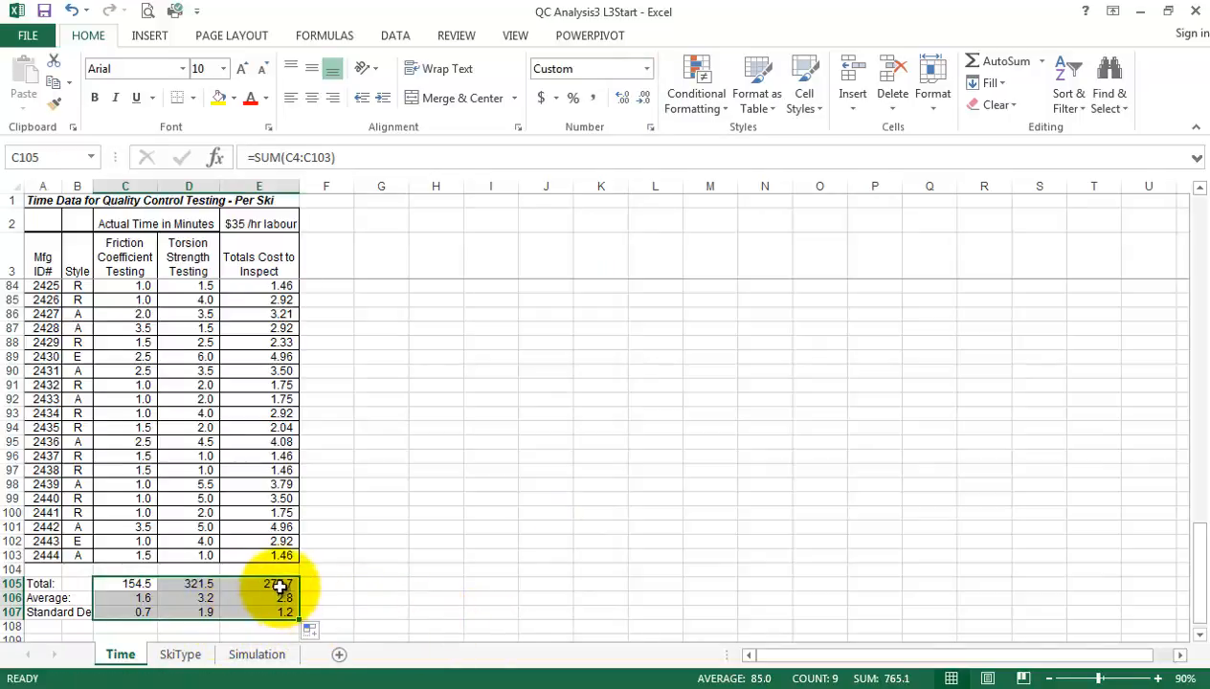
# Format the cost total, average and standard deviation in E105:E107 as dollar amounts with two decimal places
pyautogui.moveTo(277, 584); pyautogui.dragTo(285, 613)
pyautogui.click(622, 99)
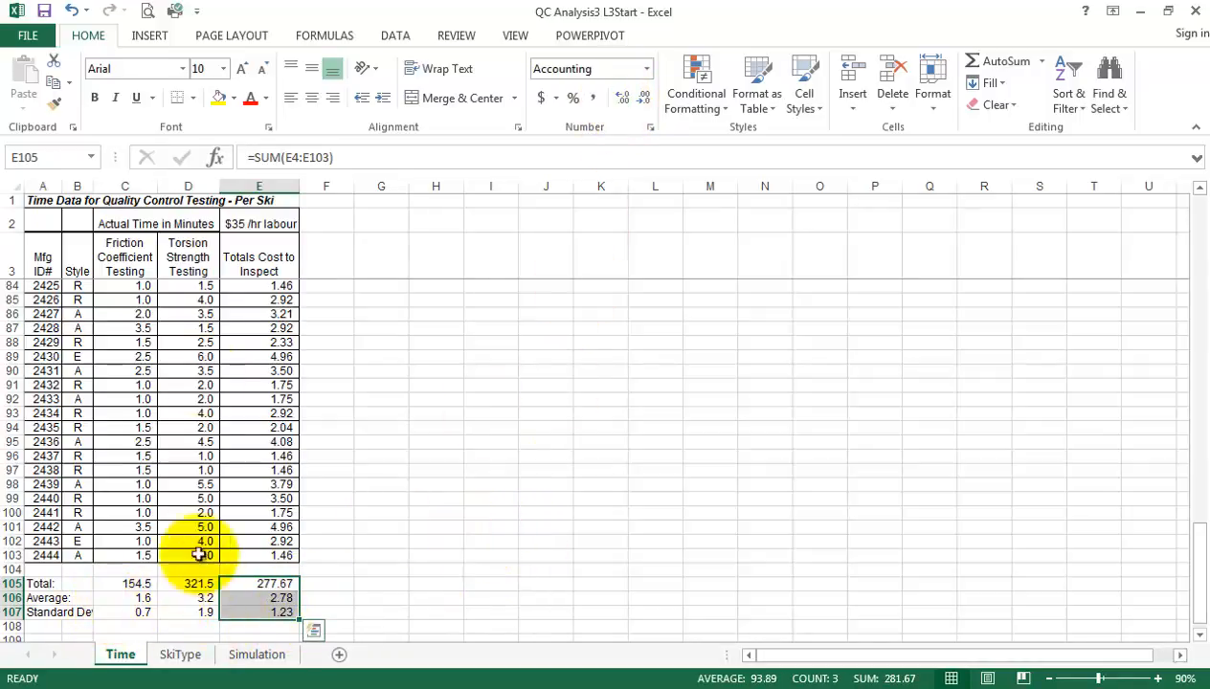
pyautogui.click(277, 598)
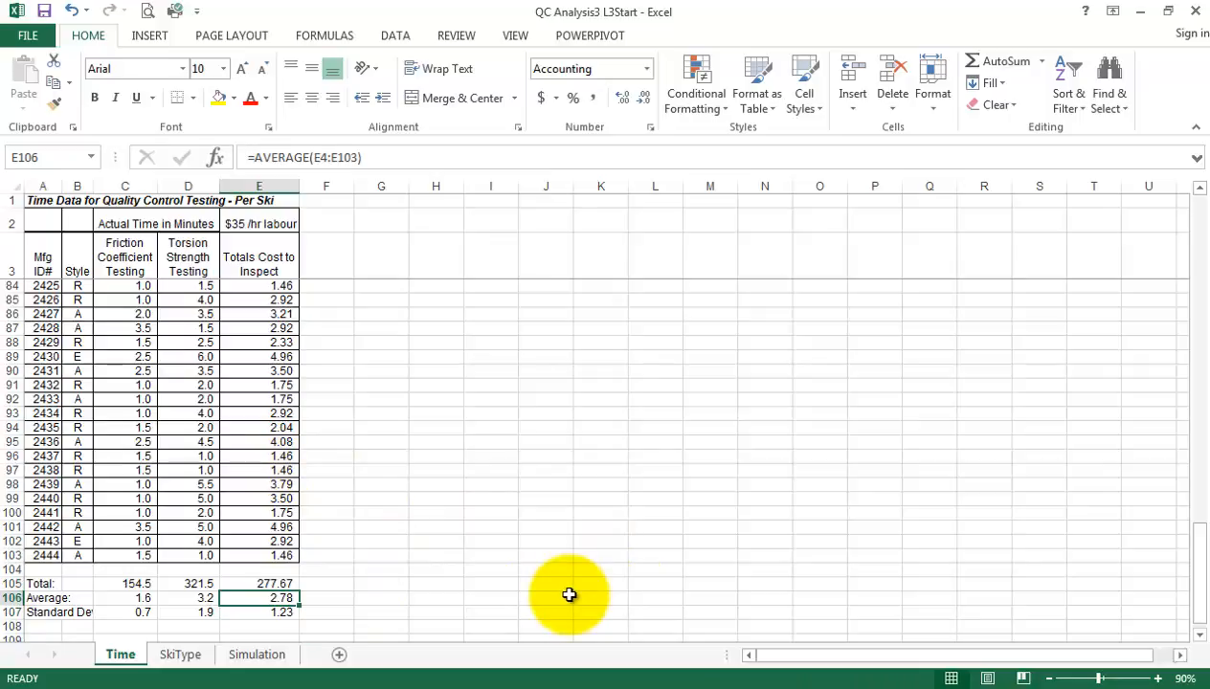
pyautogui.click(280, 585)
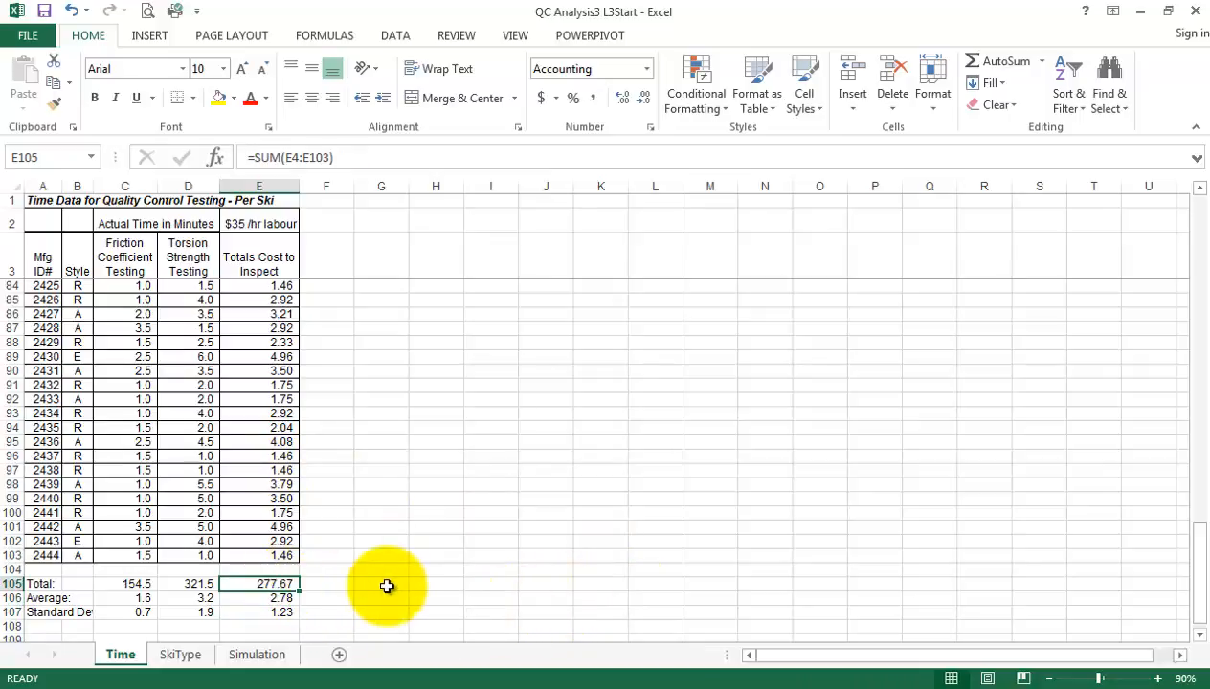
pyautogui.click(541, 100)
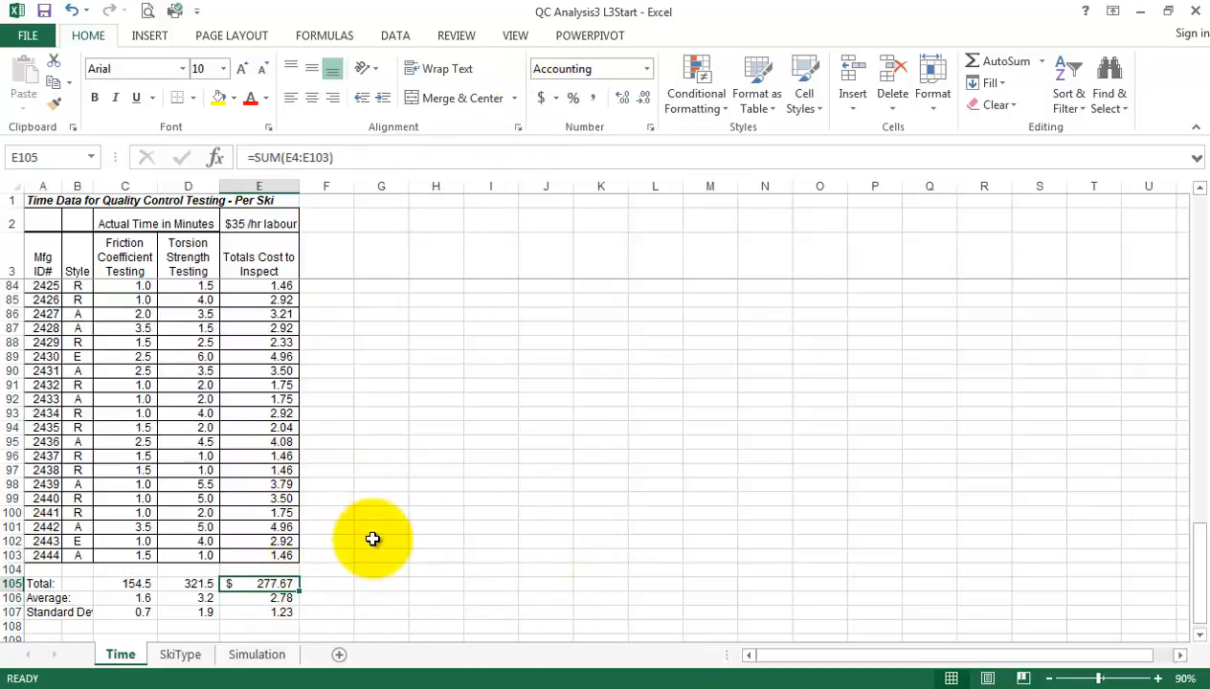
pyautogui.click(266, 598)
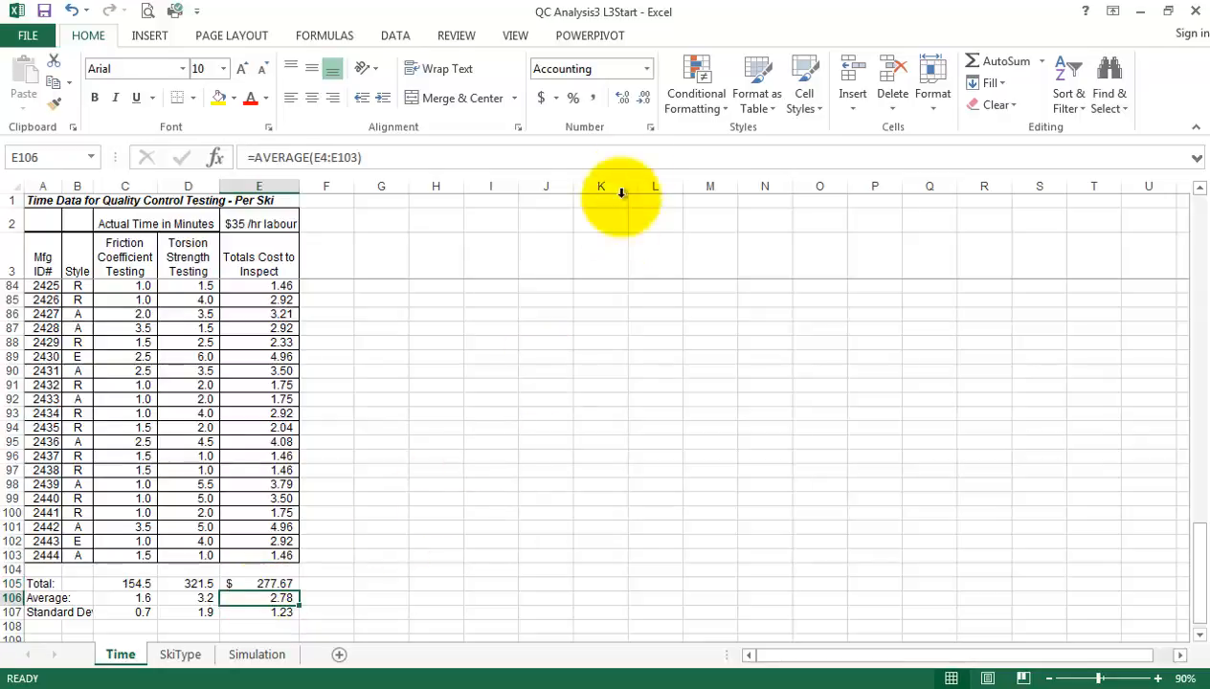
pyautogui.click(541, 99)
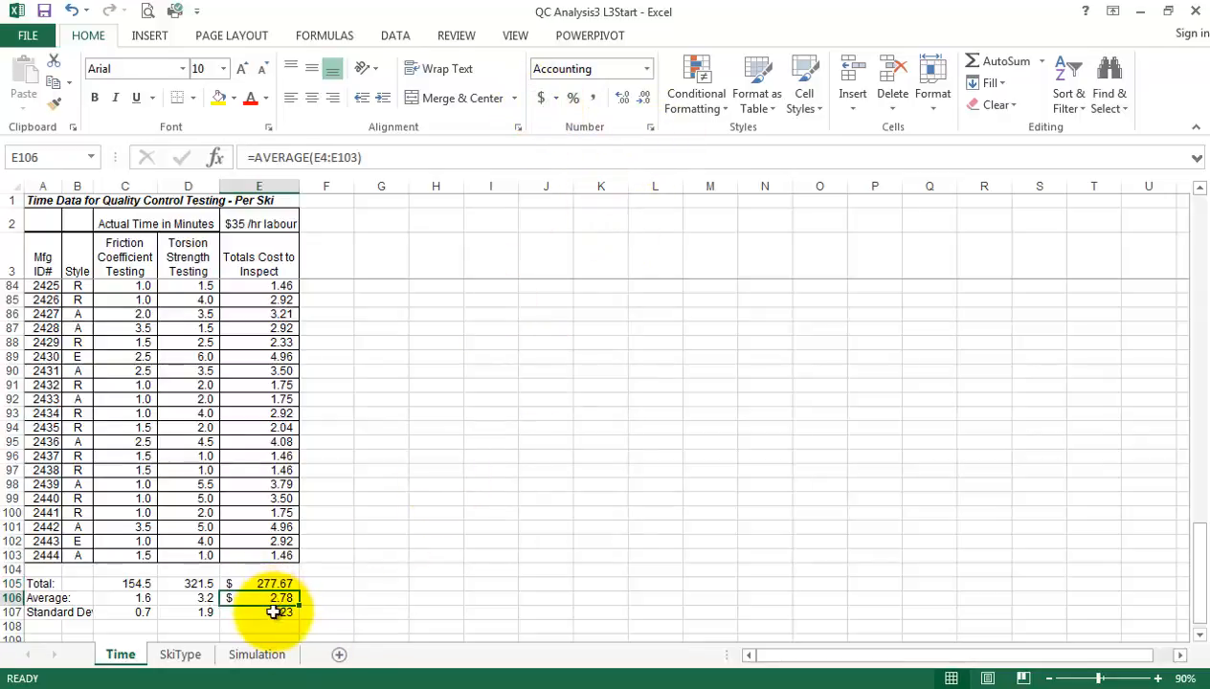
pyautogui.click(273, 612)
pyautogui.click(541, 100)
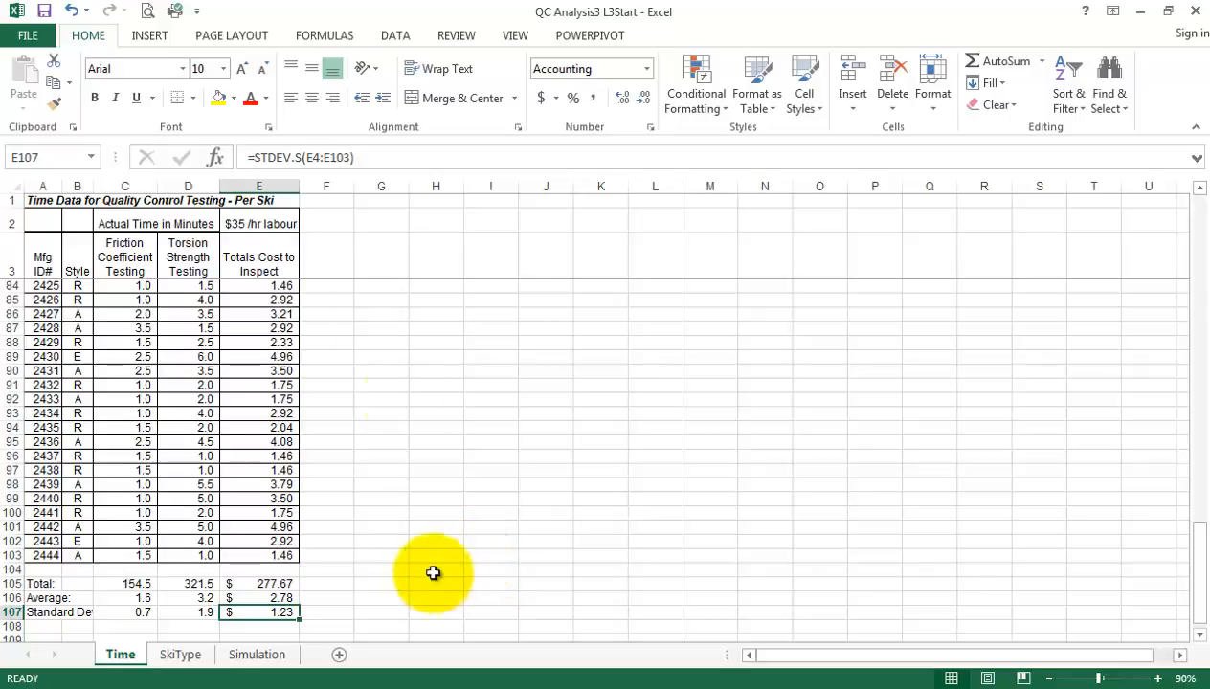
# Examine the hourly labour rate in E2 and the total inspection cost formula in E105
pyautogui.click(261, 223)
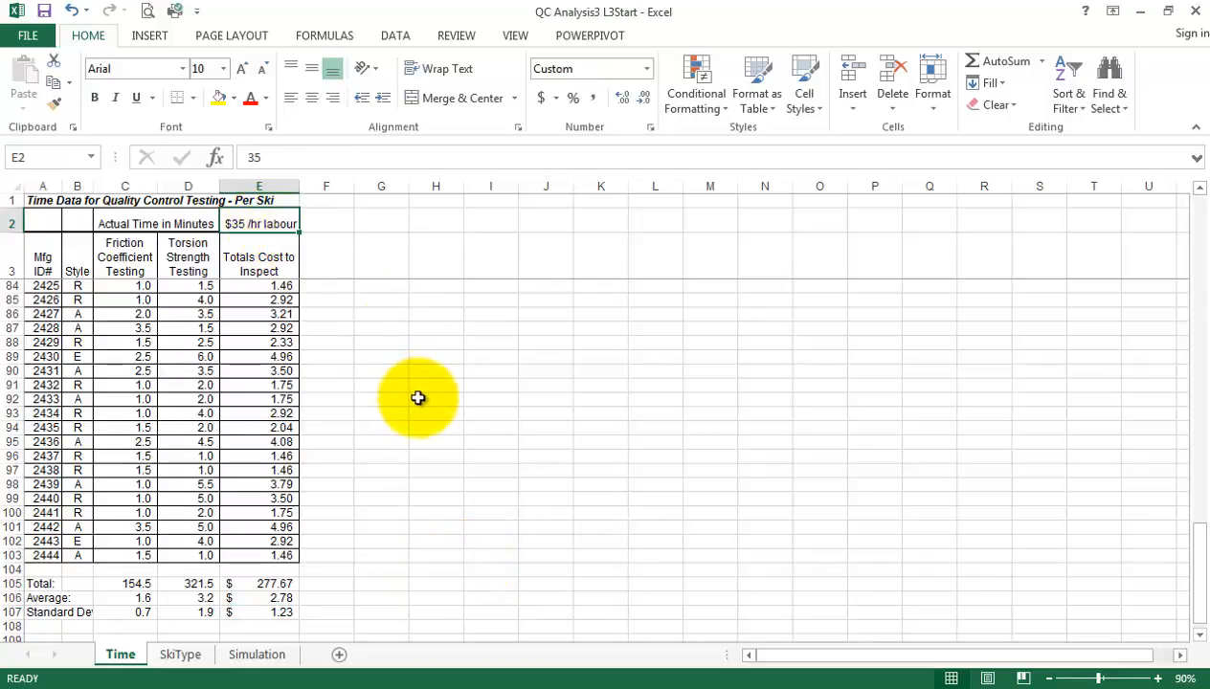
pyautogui.click(278, 585)
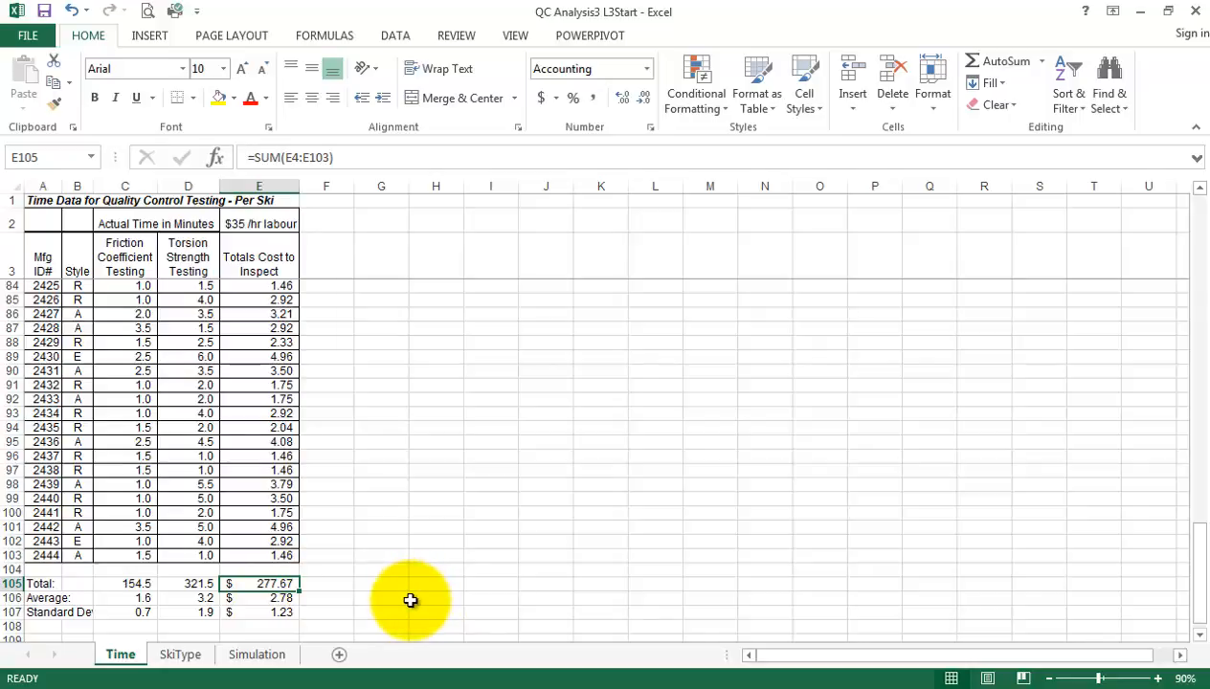
pyautogui.click(252, 223)
# Set up a Goal Seek on the total cost in E105 with a target of 225 and the labour rate in E2 as the changing cell
pyautogui.click(287, 585)
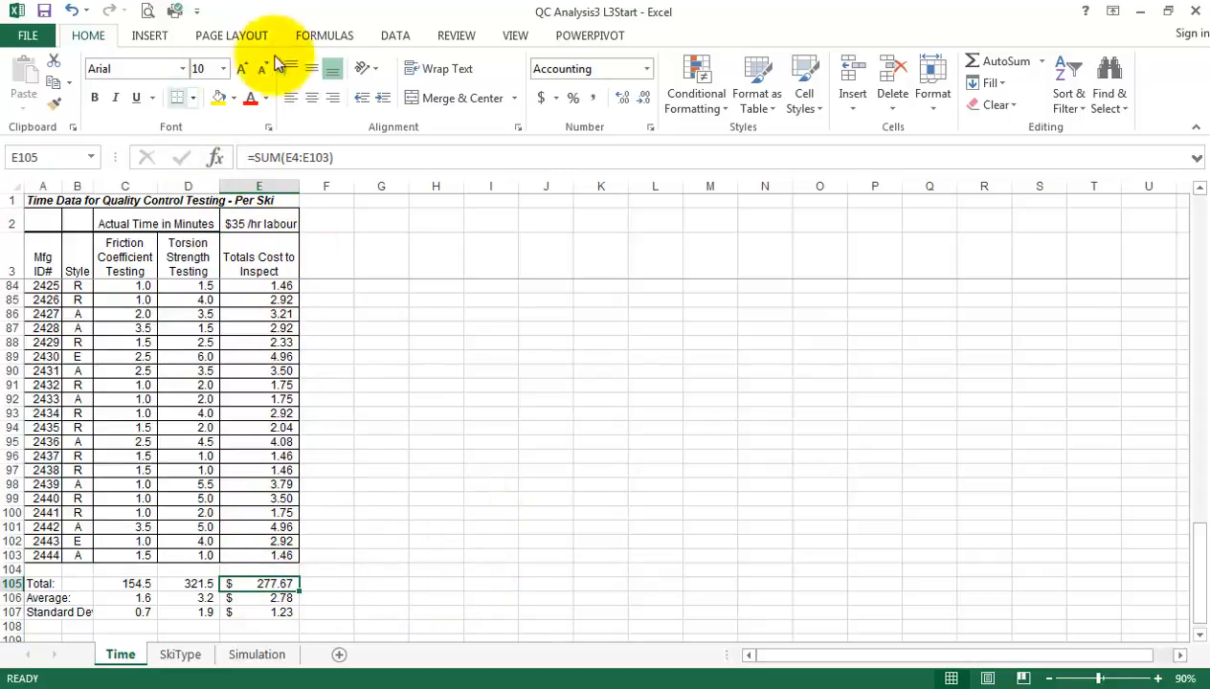
pyautogui.click(395, 37)
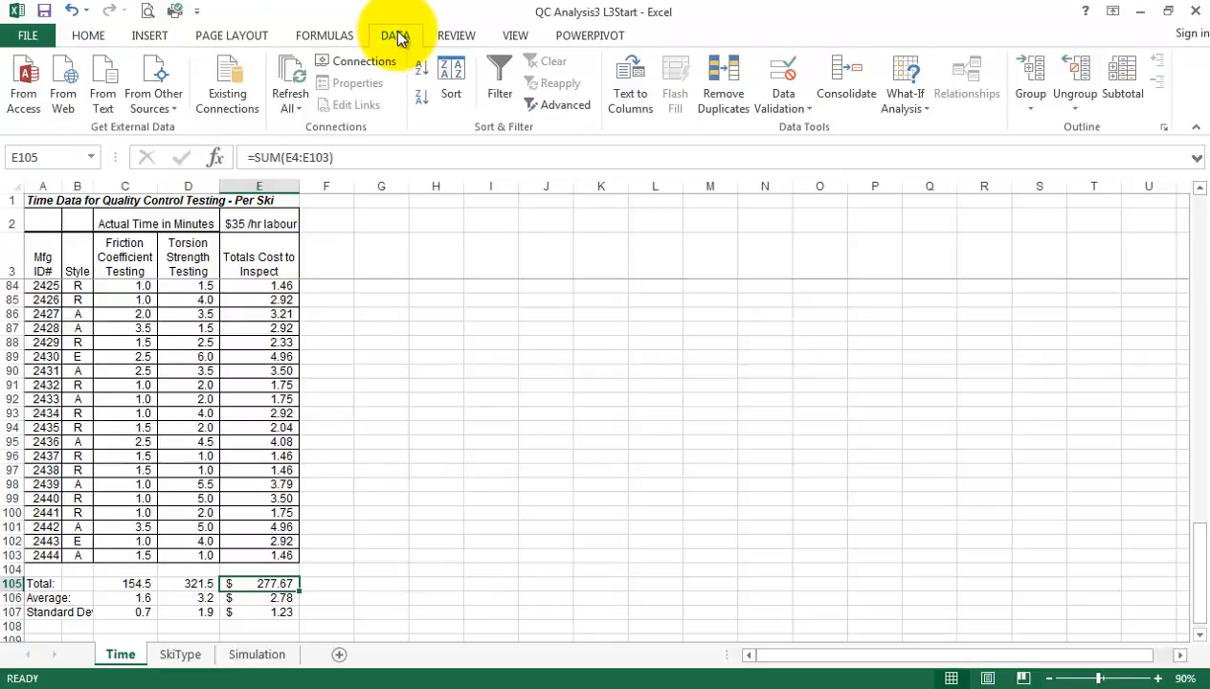
pyautogui.click(919, 101)
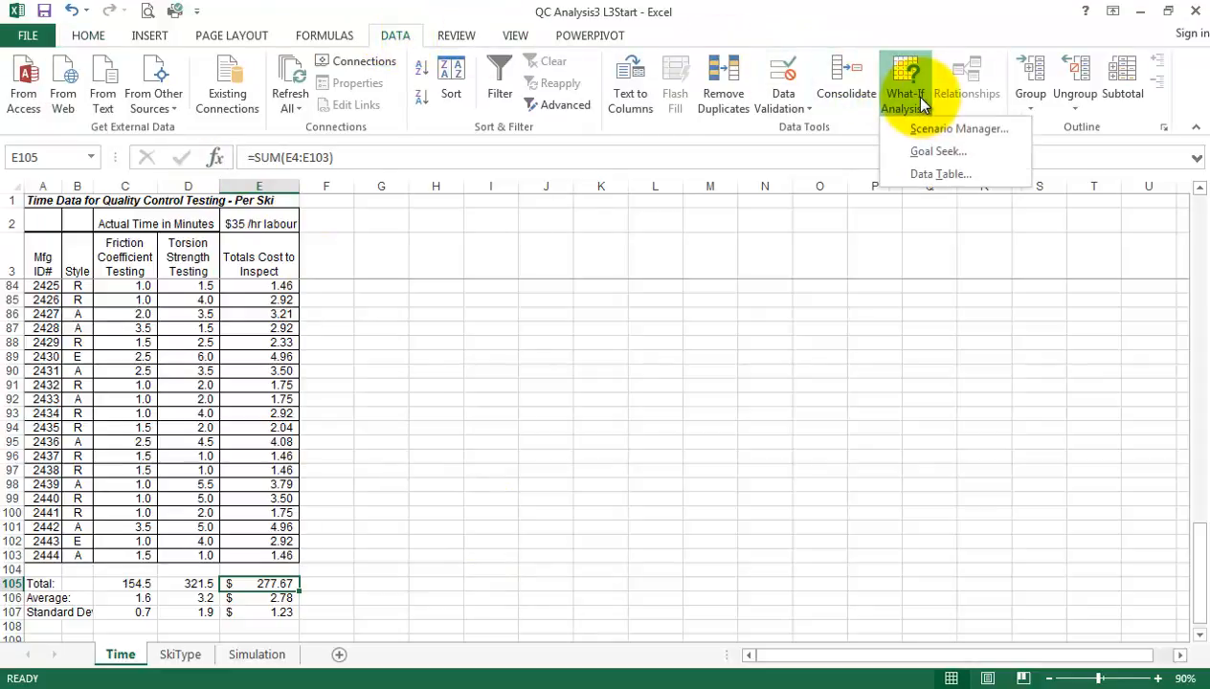
pyautogui.click(919, 150)
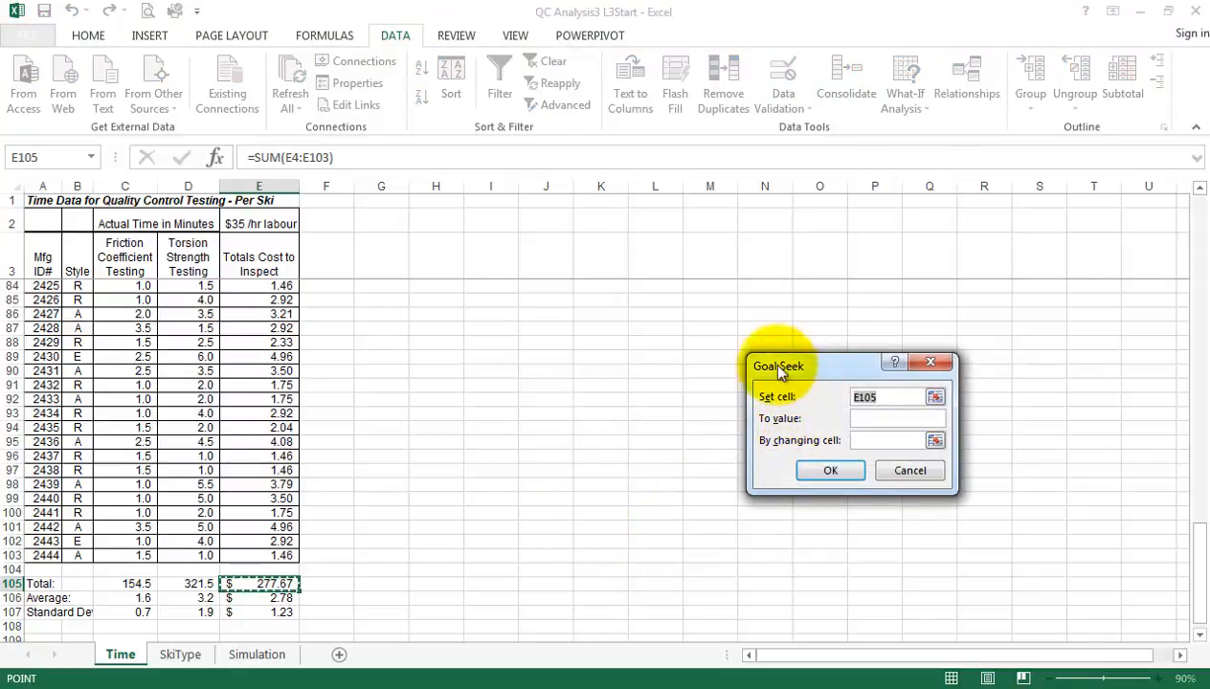
pyautogui.moveTo(756, 370); pyautogui.dragTo(464, 403)
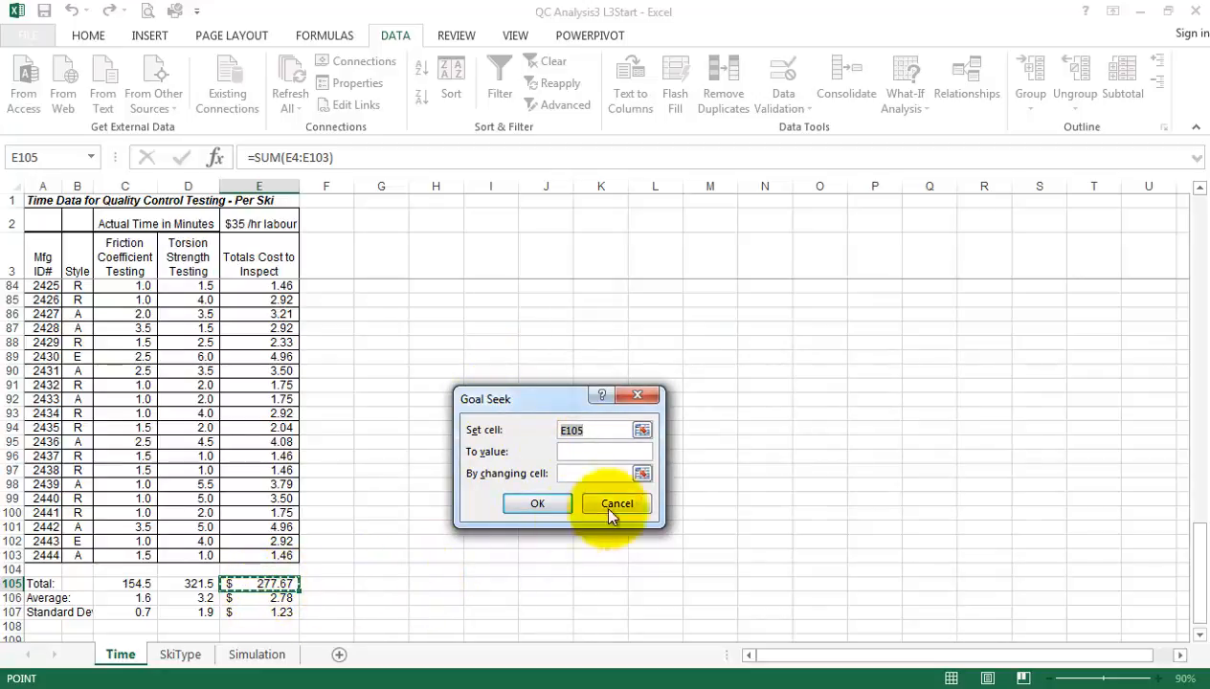
pyautogui.click(596, 451)
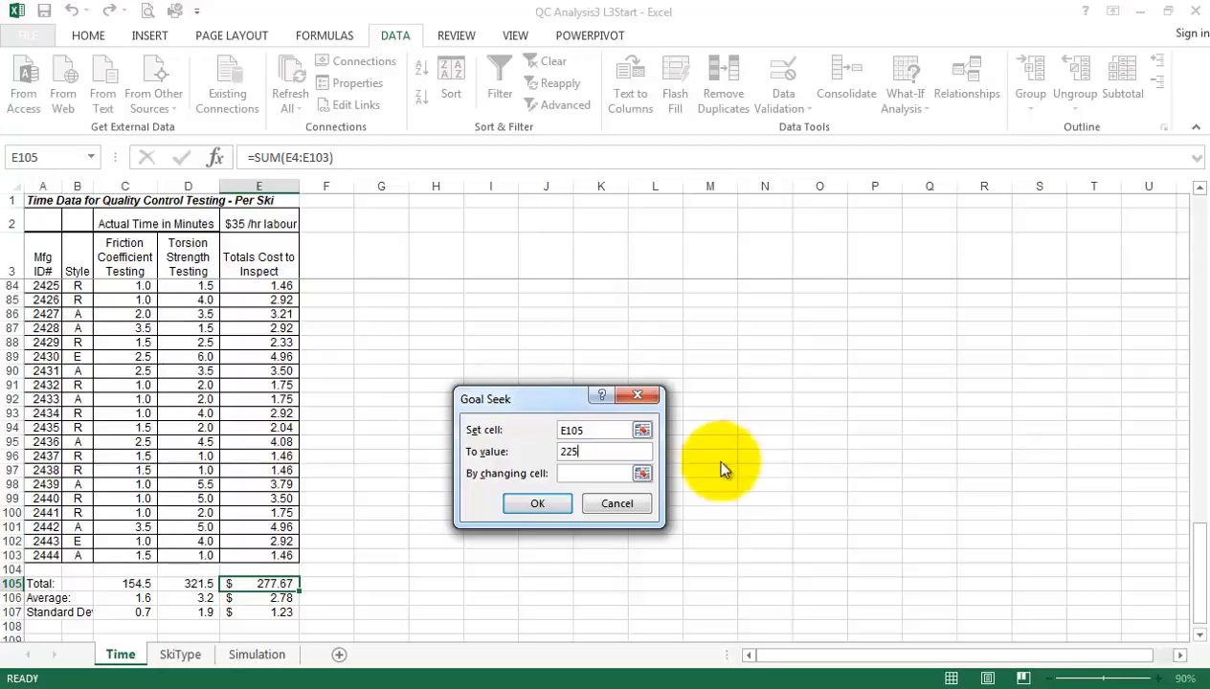
pyautogui.click(603, 476)
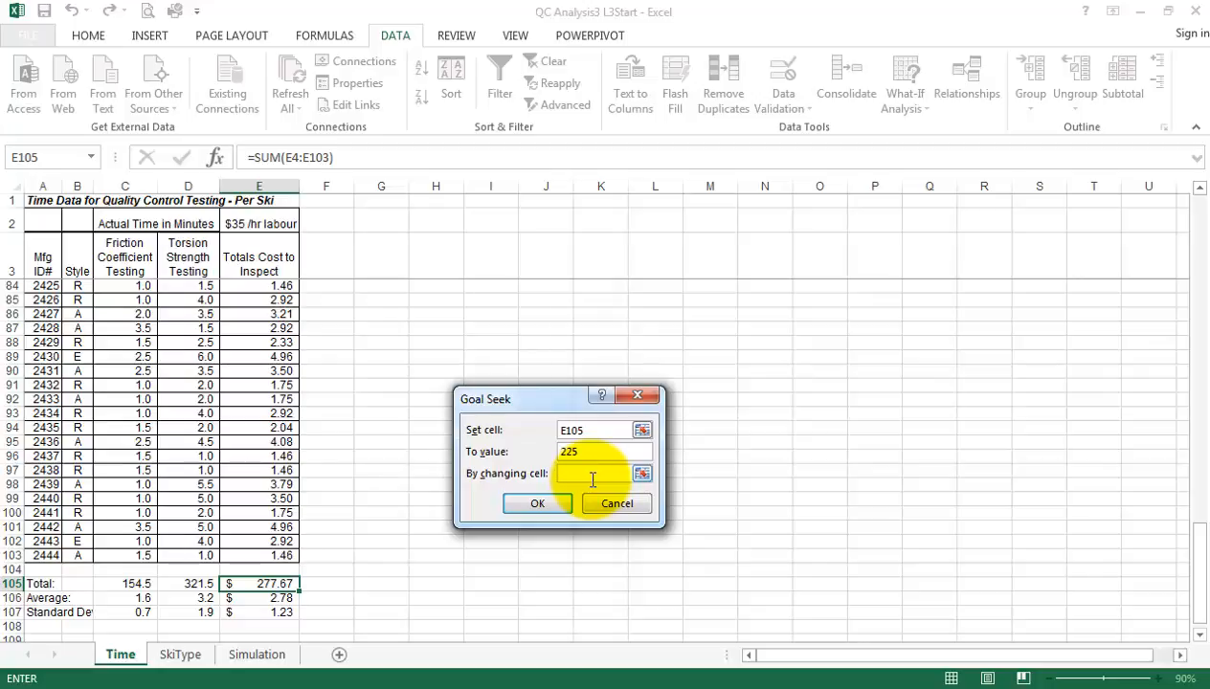
pyautogui.click(262, 223)
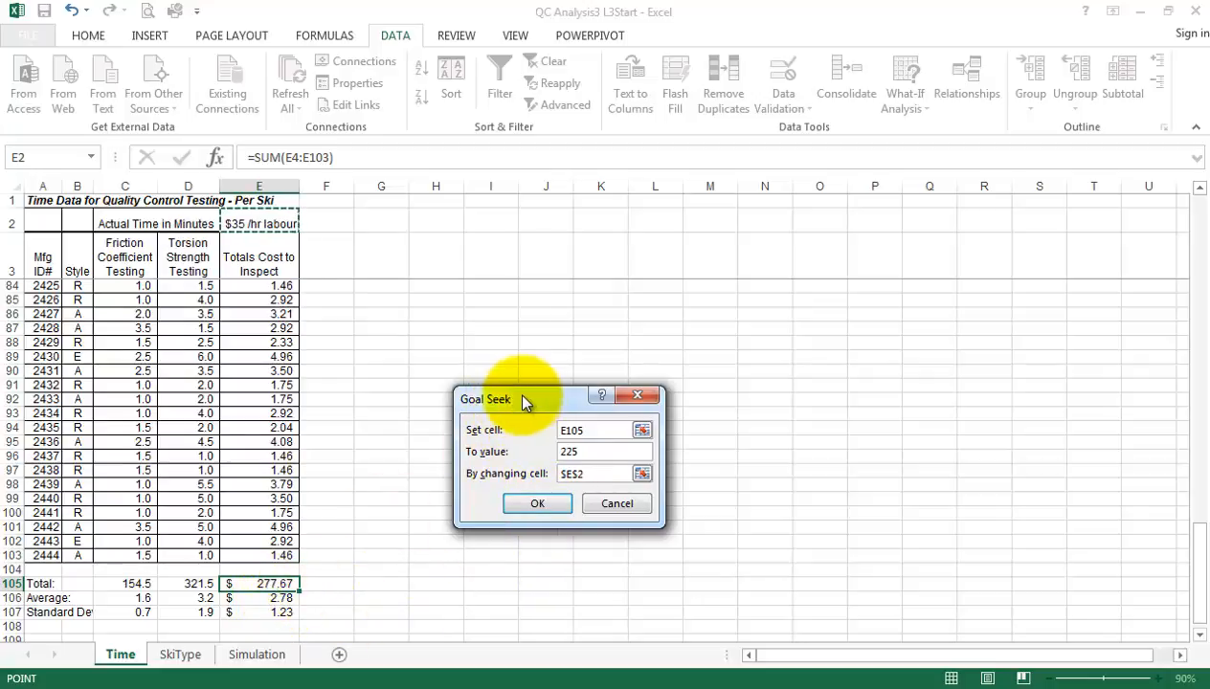
# Run the Goal Seek on a trial basis and discard its solution, keeping the original labour rate
pyautogui.moveTo(531, 403); pyautogui.dragTo(401, 413)
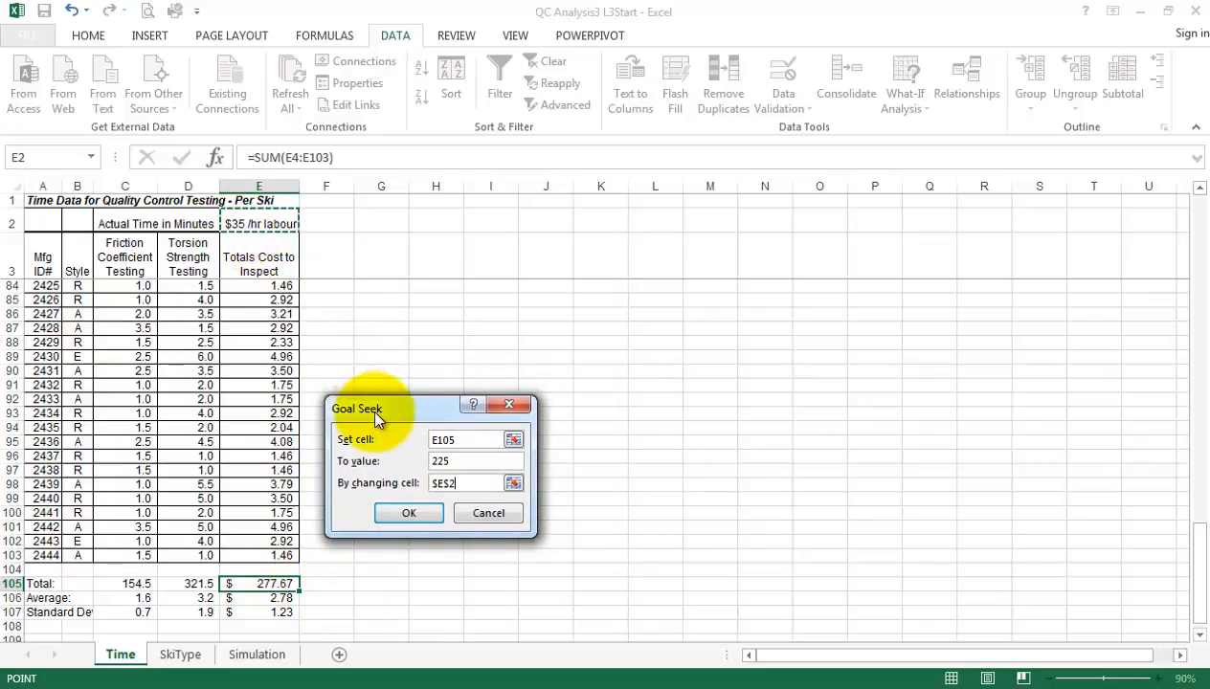
pyautogui.moveTo(369, 408); pyautogui.dragTo(367, 341)
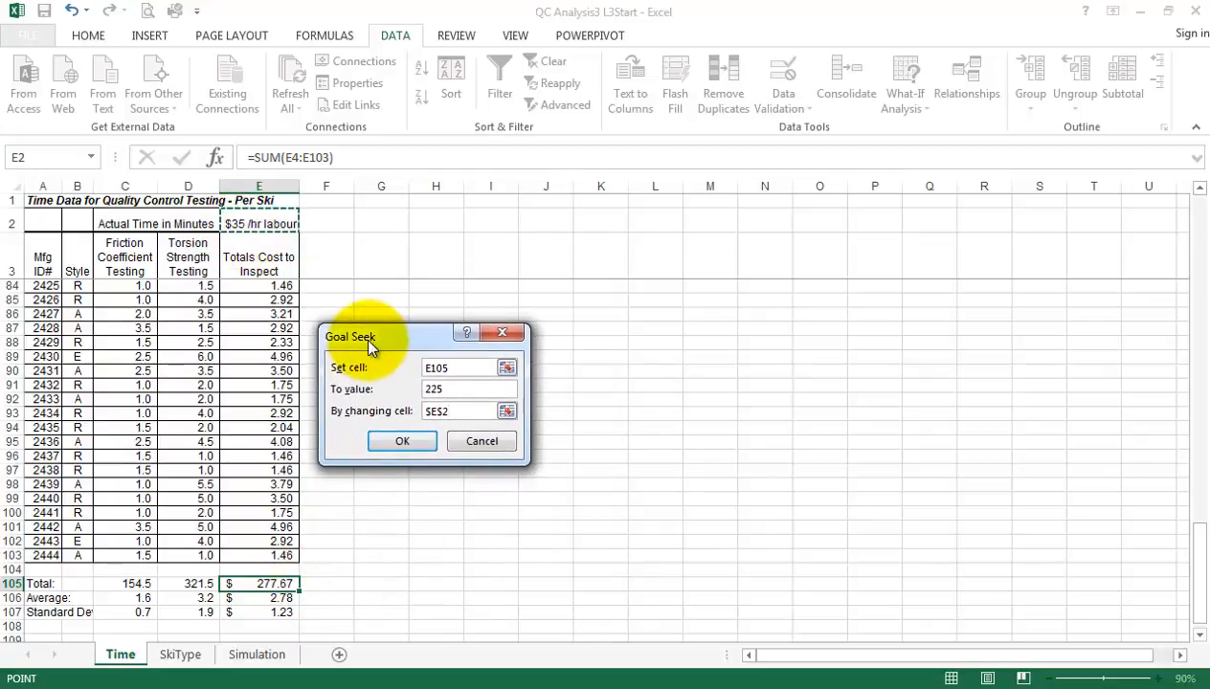
pyautogui.click(403, 441)
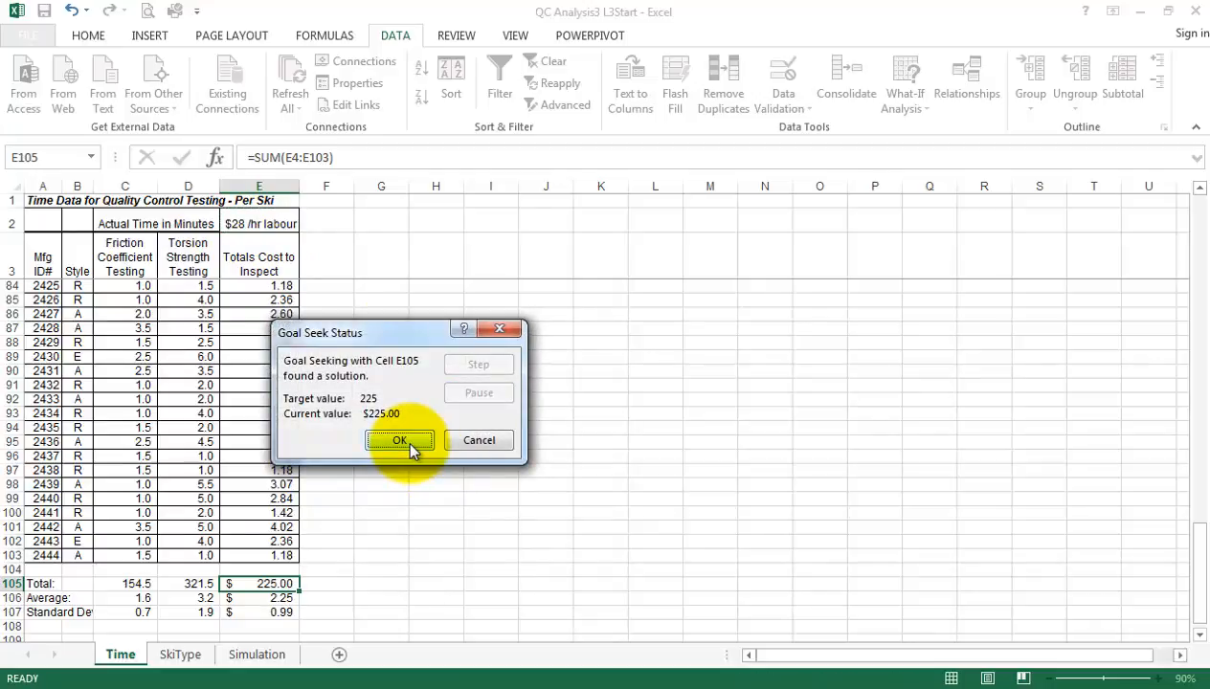
pyautogui.moveTo(384, 328); pyautogui.dragTo(460, 329)
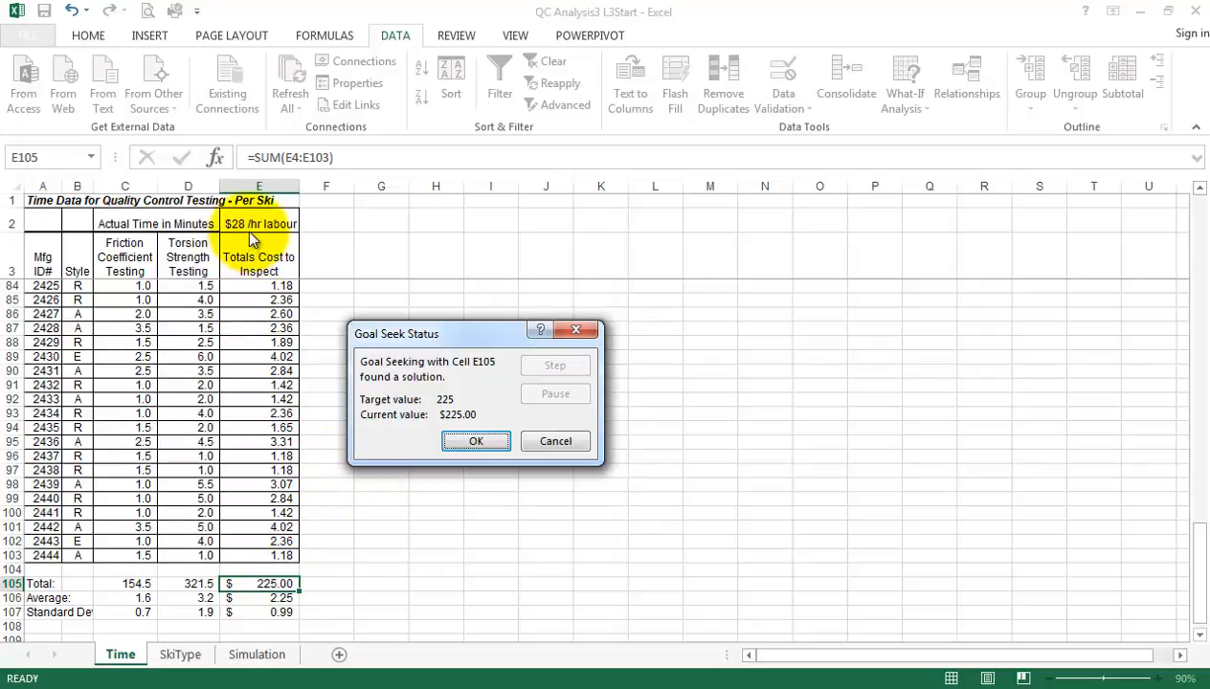
pyautogui.click(552, 442)
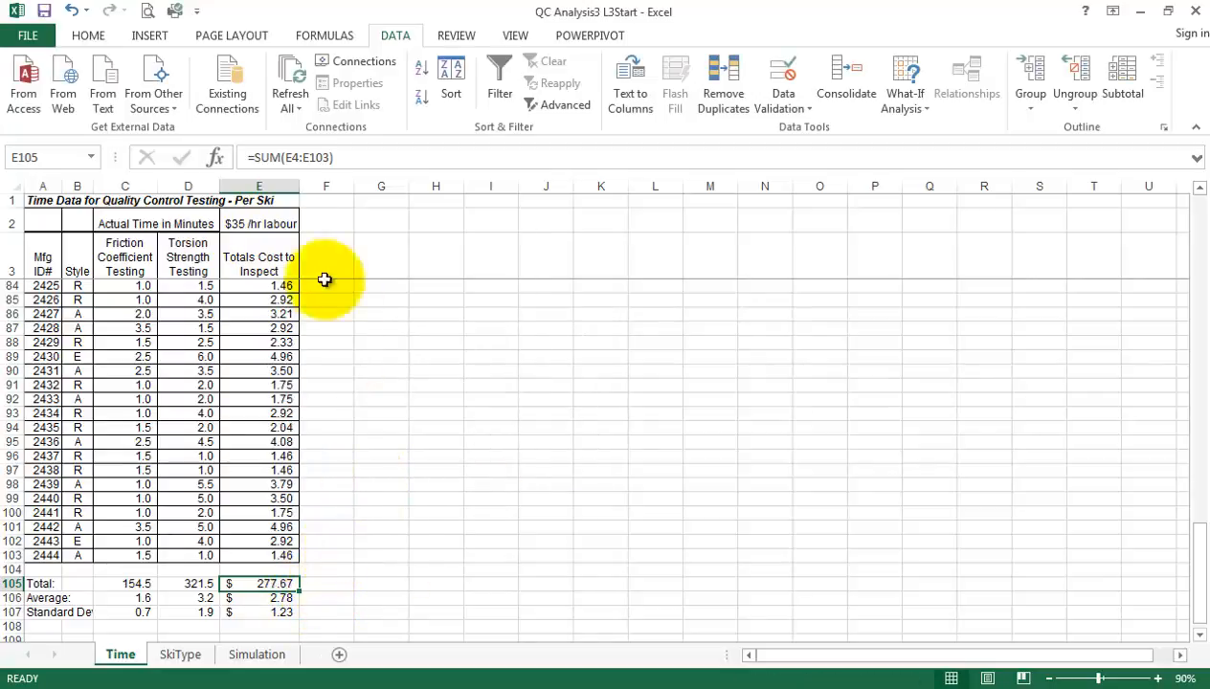
# Apply the custom number format $#,###.00 "/hr labour" to the labour rate in E2 and widen column E to fit it
pyautogui.click(254, 225)
pyautogui.rightClick(254, 225)
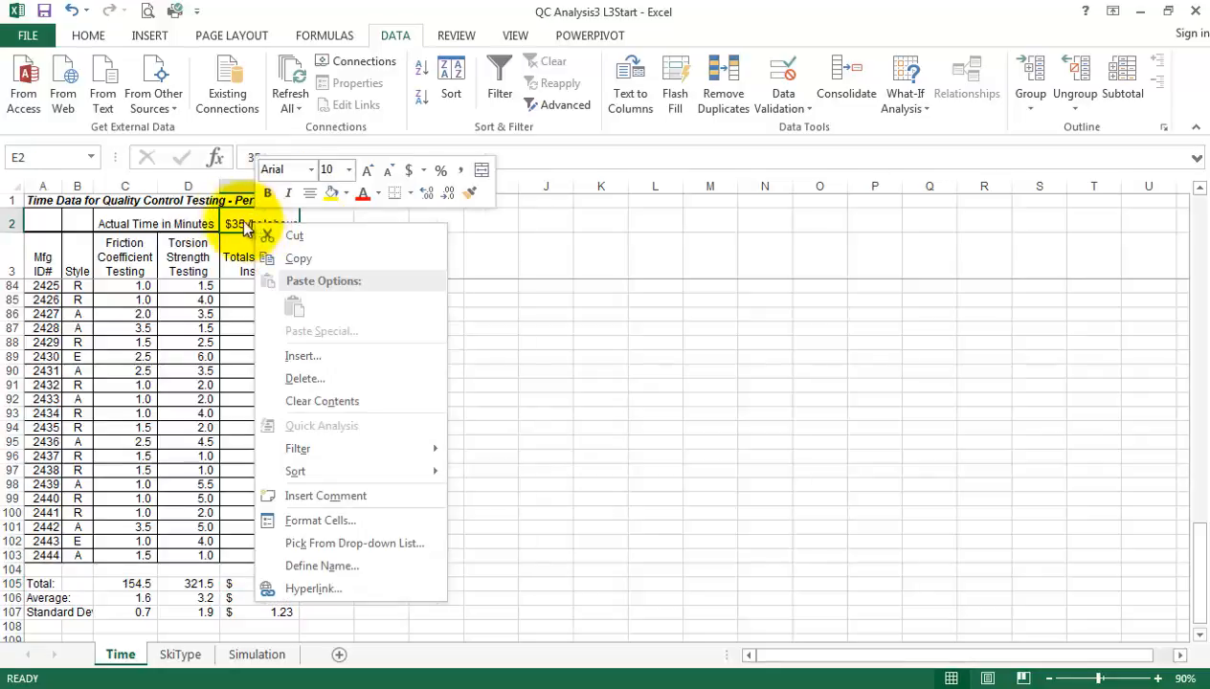
pyautogui.click(323, 520)
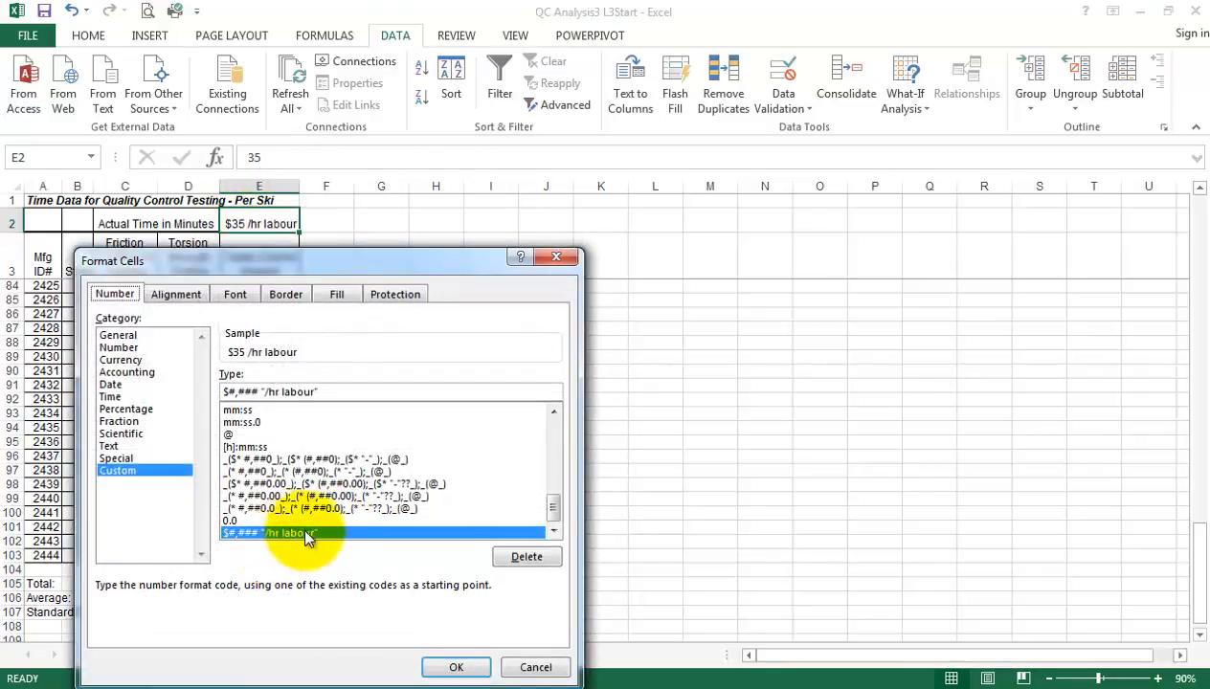
pyautogui.click(257, 391)
pyautogui.write('.')
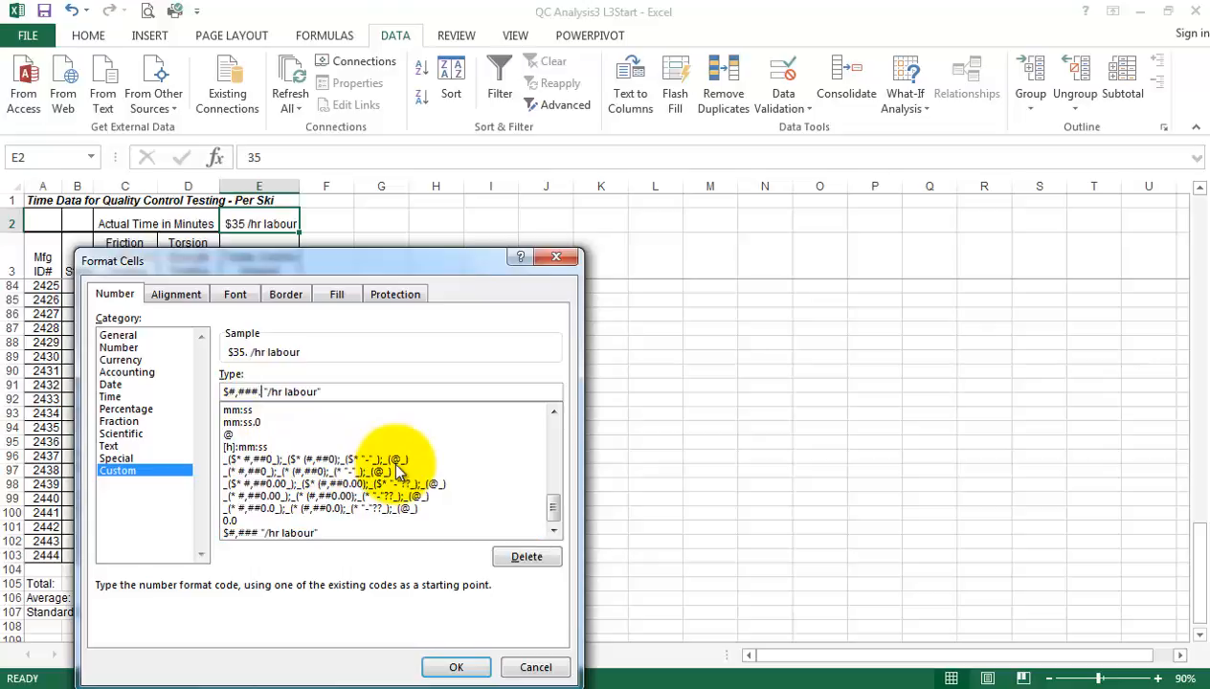
pyautogui.write('00')
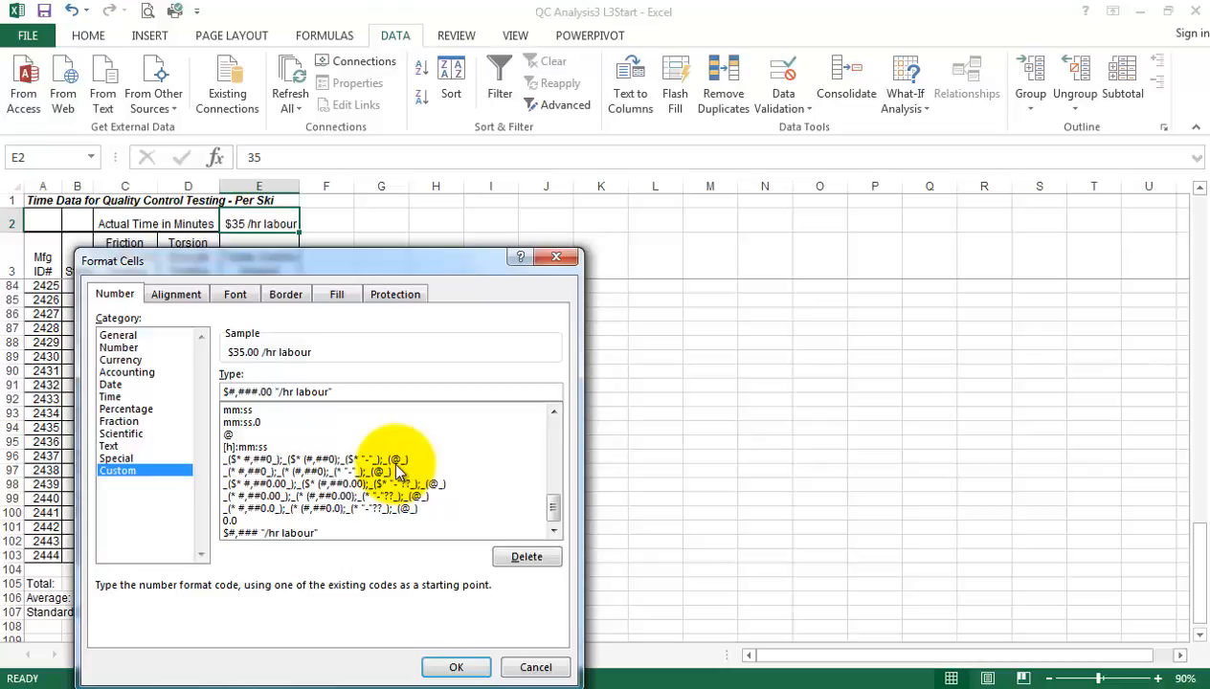
pyautogui.press('Return')
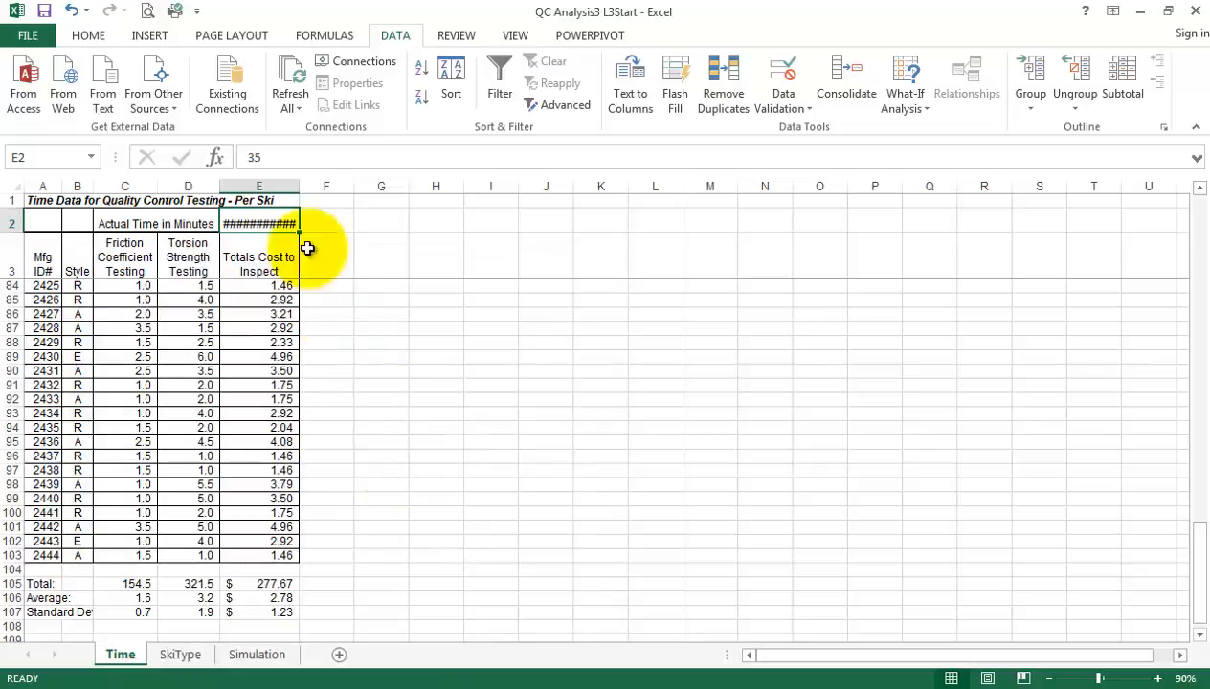
pyautogui.click(299, 185)
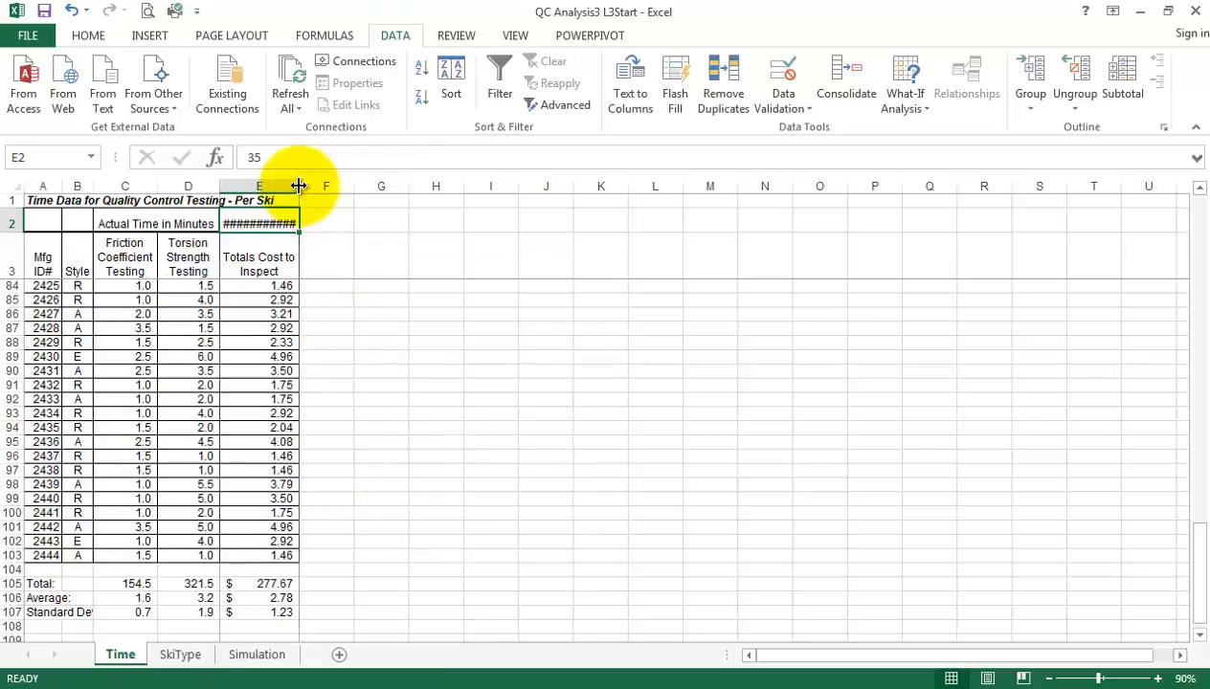
pyautogui.moveTo(301, 186); pyautogui.dragTo(316, 187)
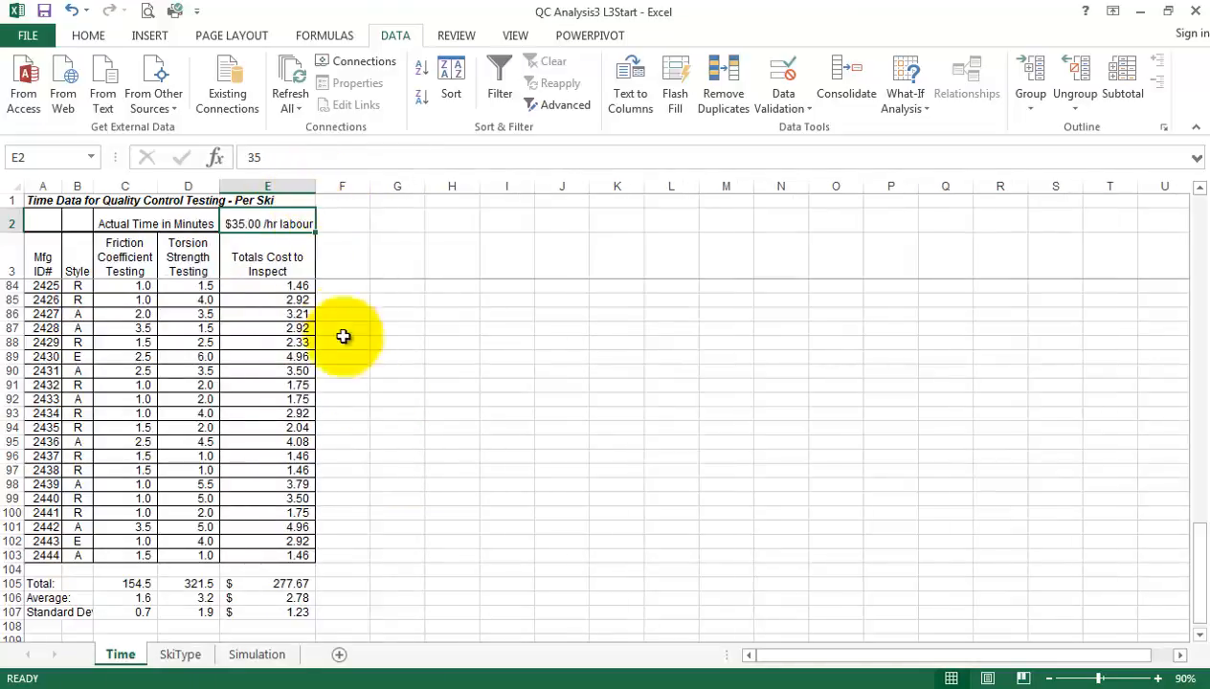
# Use Goal Seek to bring the total cost in E105 to 225 by changing the labour rate in E2, and accept the solution
pyautogui.click(284, 583)
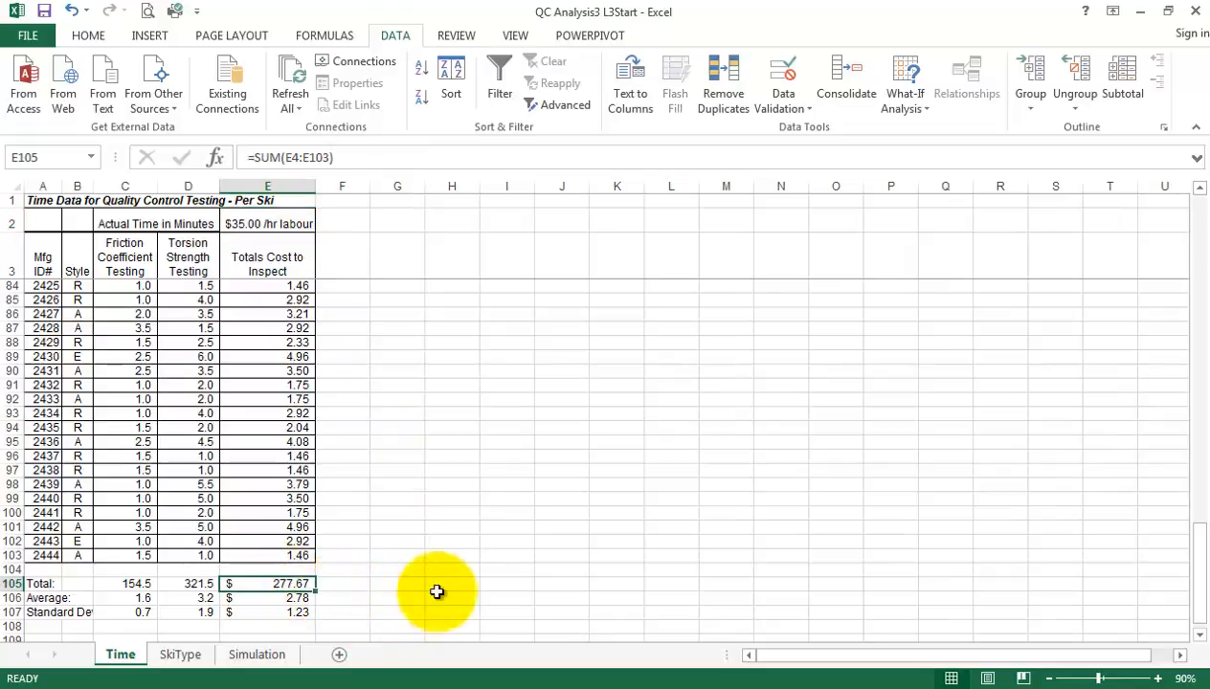
pyautogui.click(900, 102)
pyautogui.click(914, 150)
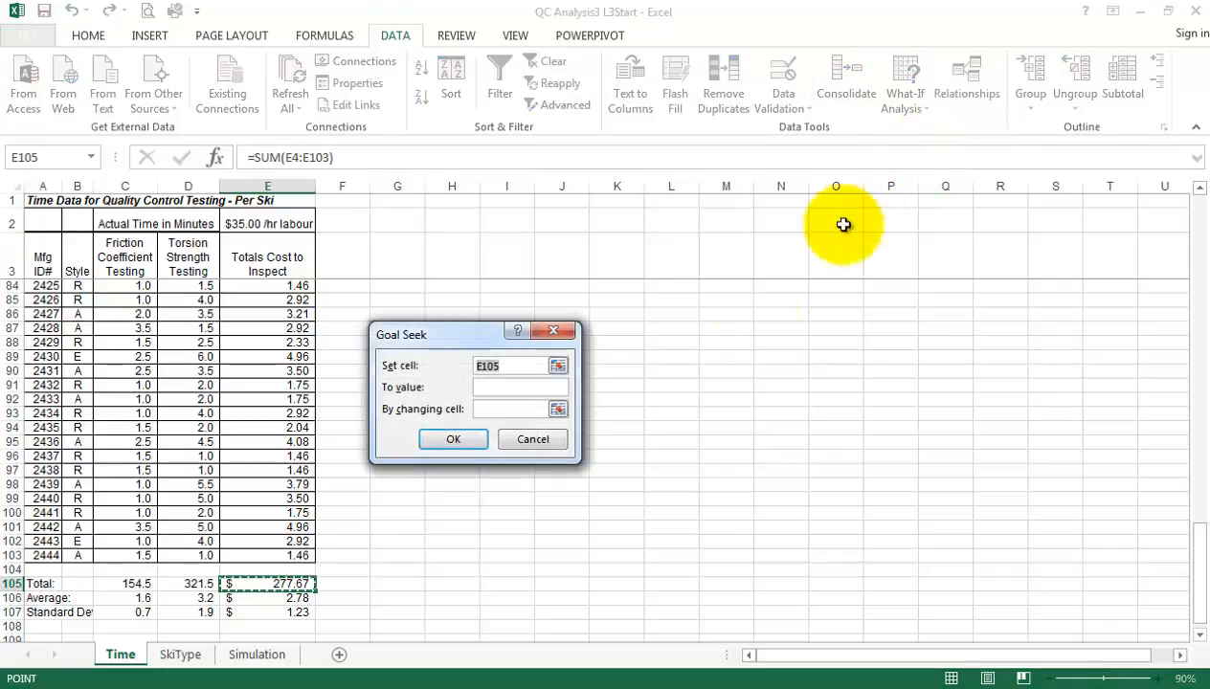
pyautogui.click(509, 387)
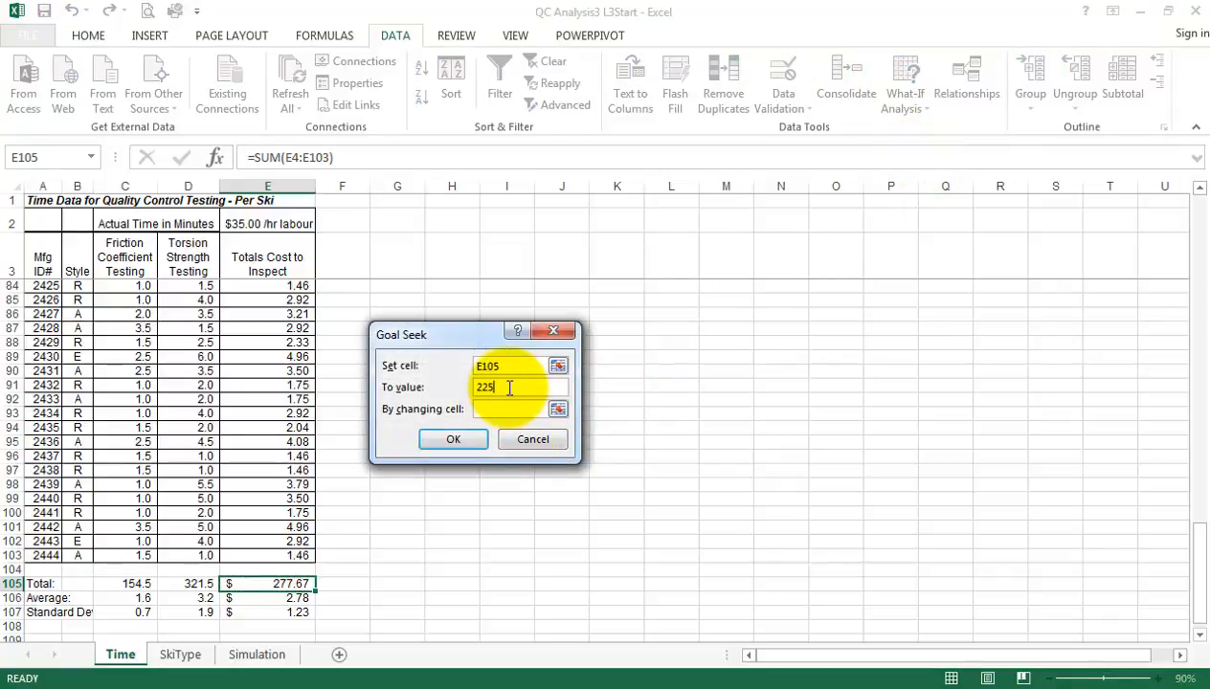
pyautogui.click(510, 409)
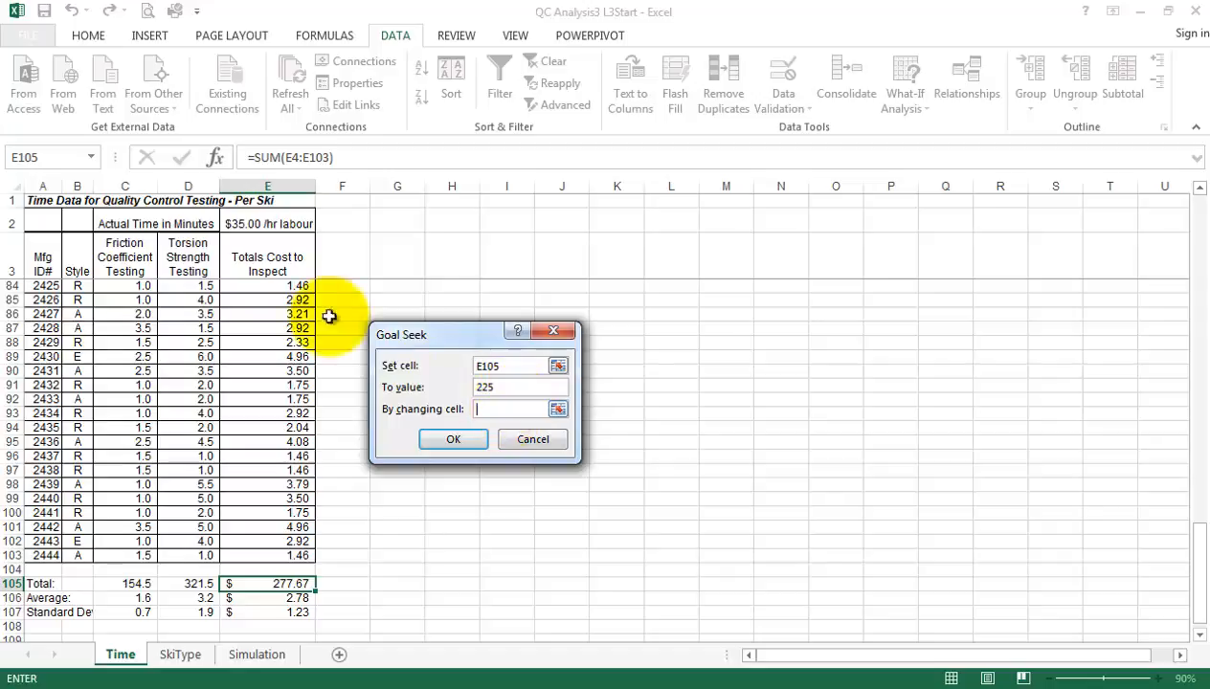
pyautogui.click(257, 227)
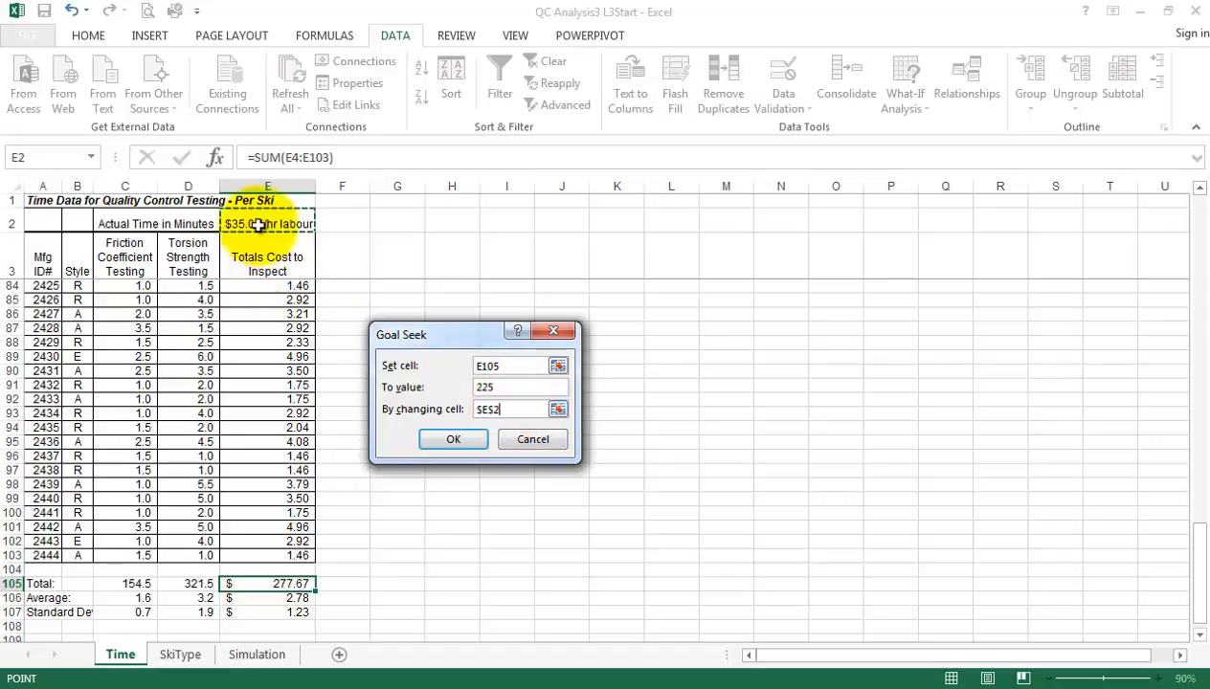
pyautogui.click(462, 438)
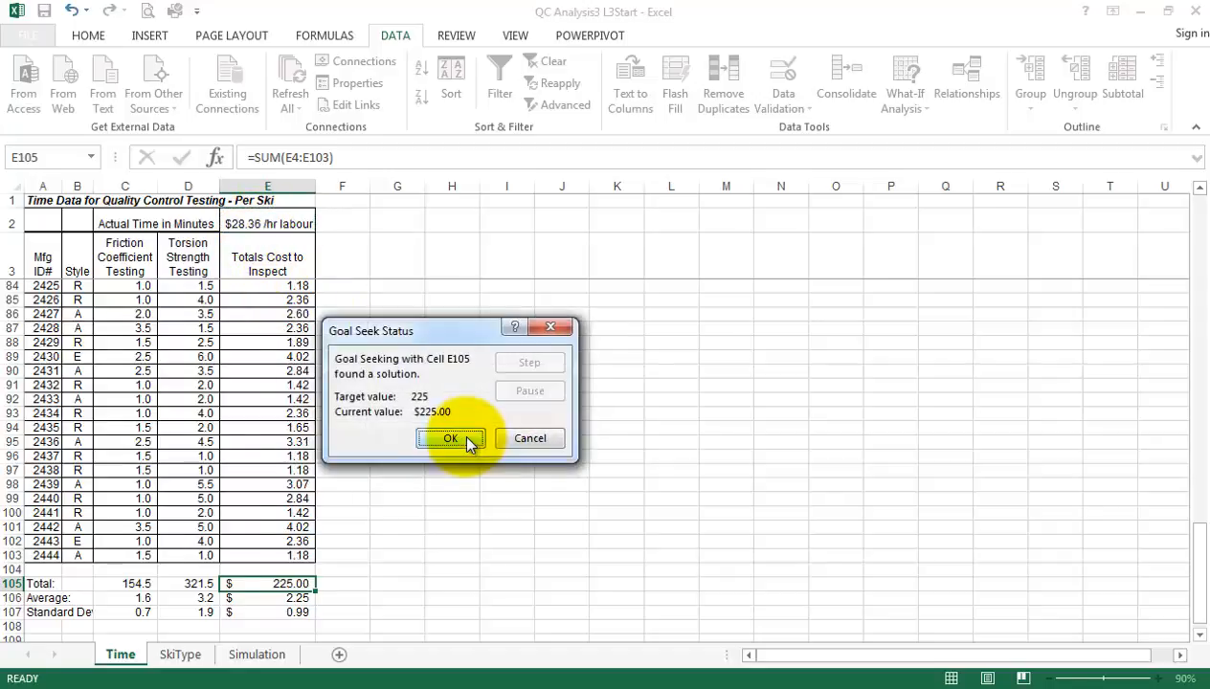
pyautogui.click(453, 438)
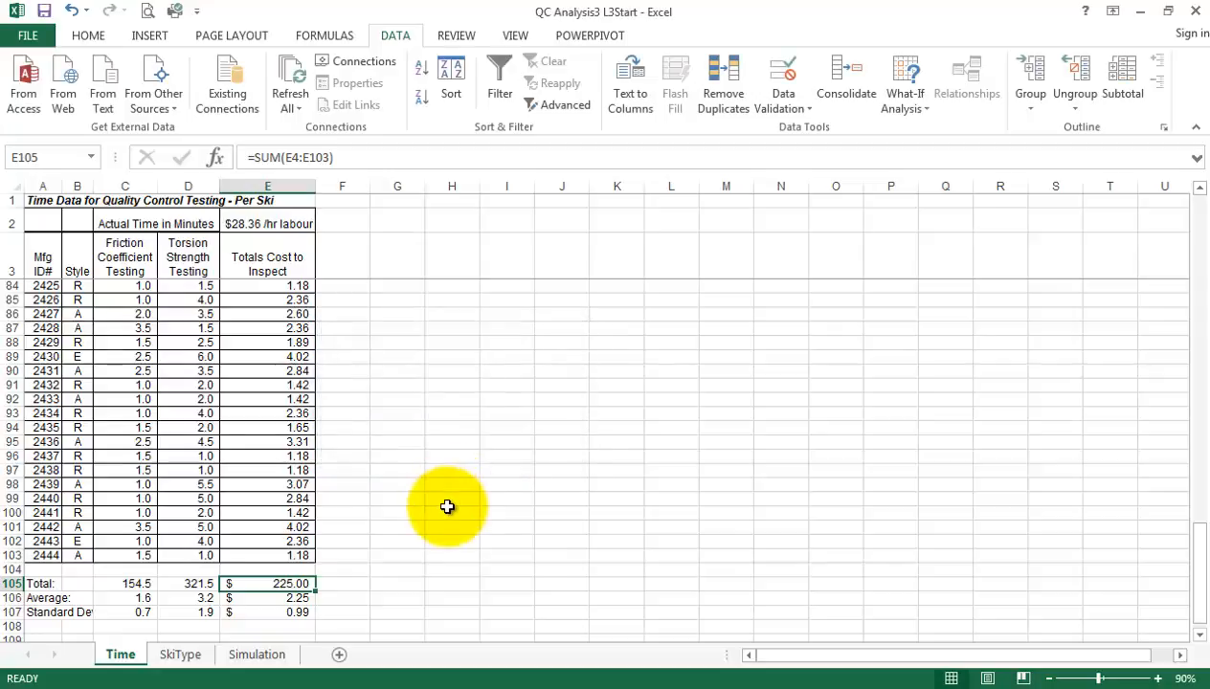
pyautogui.click(418, 488)
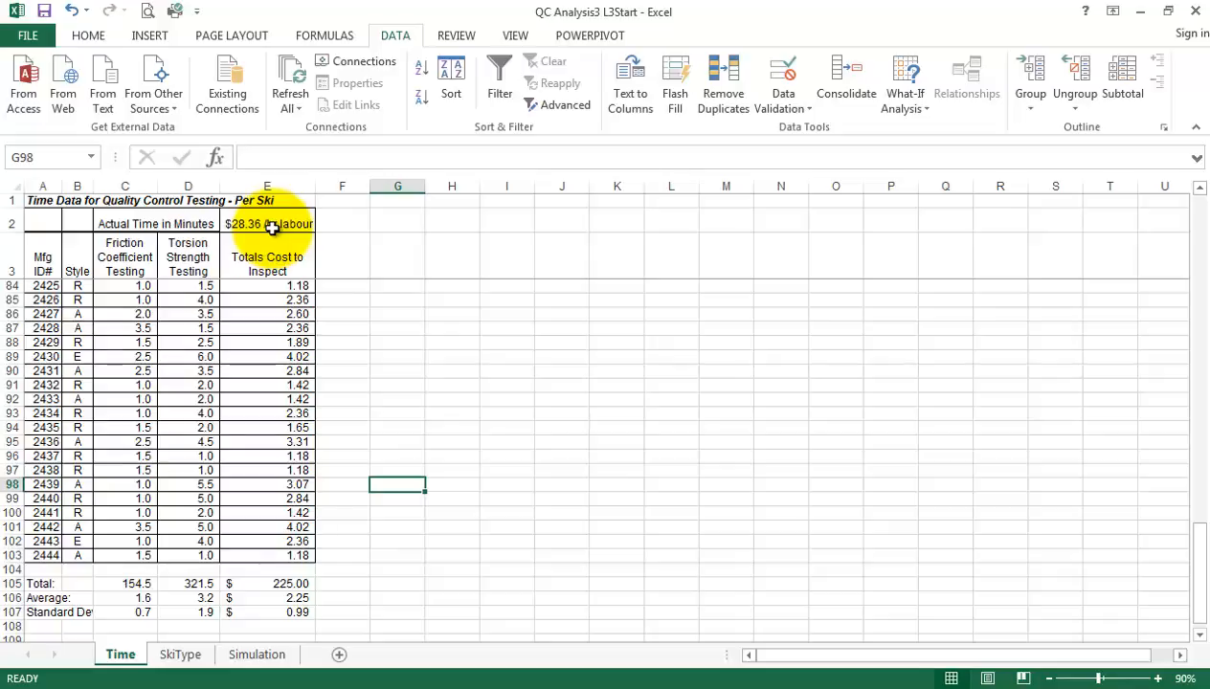
# Examine the summary layout on the SkiType sheet and the Style column entries from B4 down on the Time sheet
pyautogui.click(187, 657)
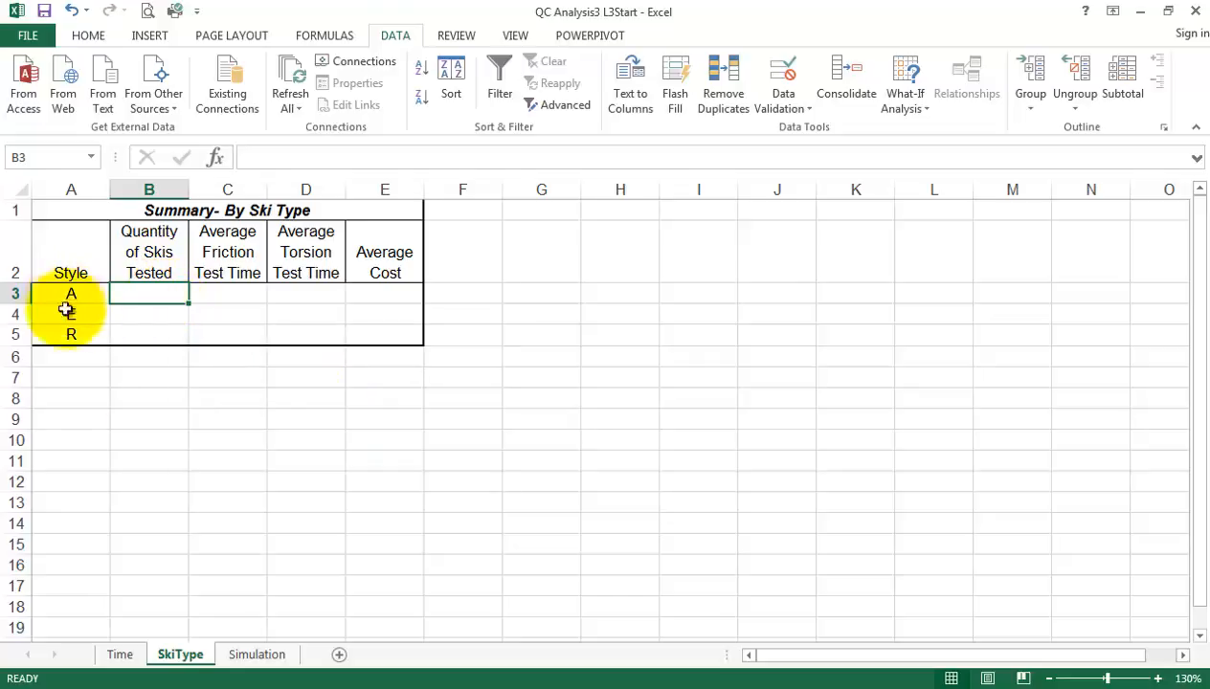
pyautogui.click(120, 656)
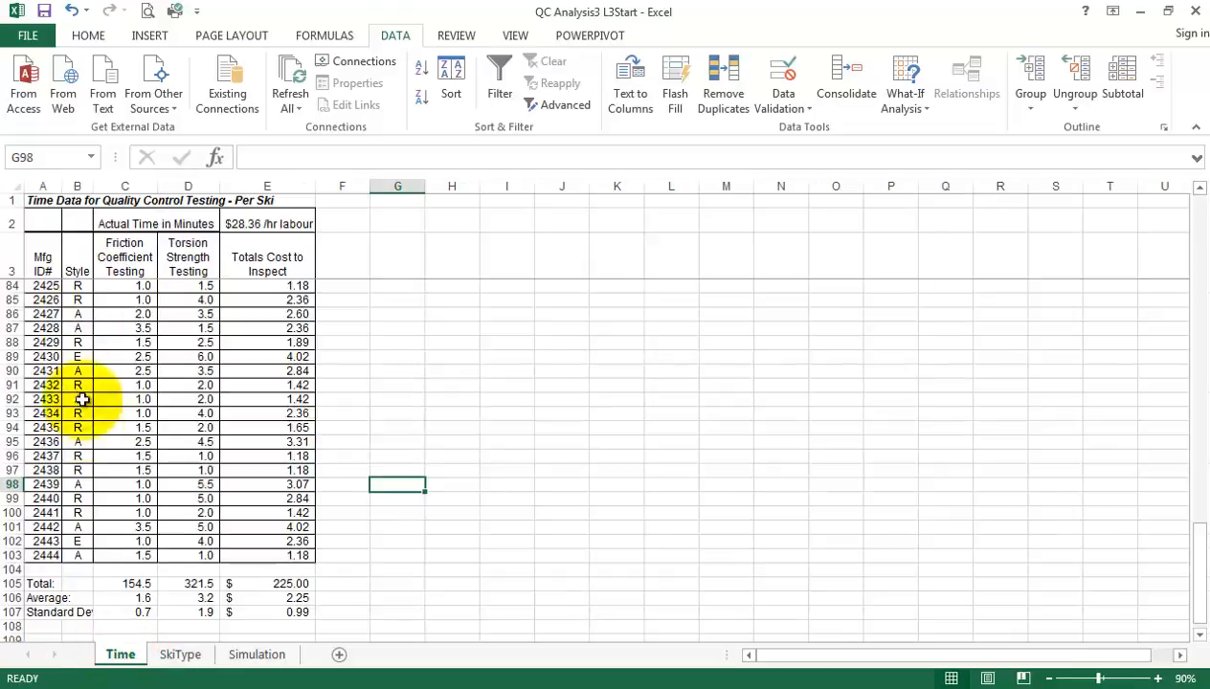
pyautogui.scroll(11, 244, 486)
pyautogui.scroll(16, 248, 489)
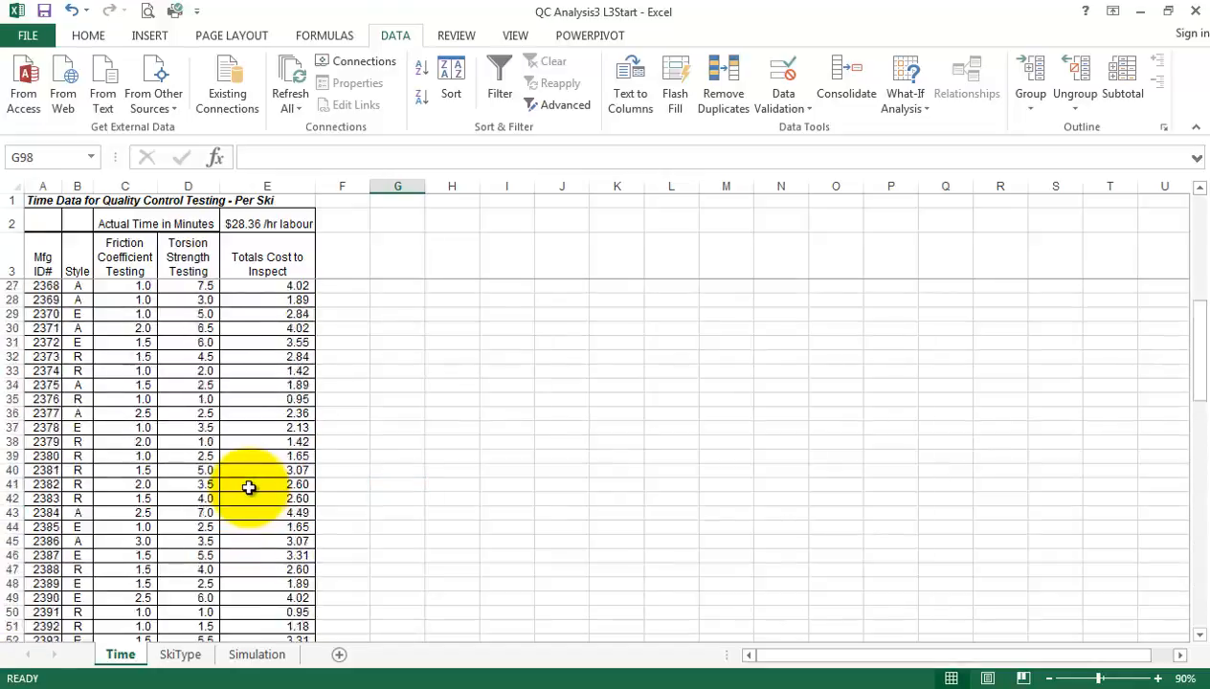
pyautogui.click(77, 289)
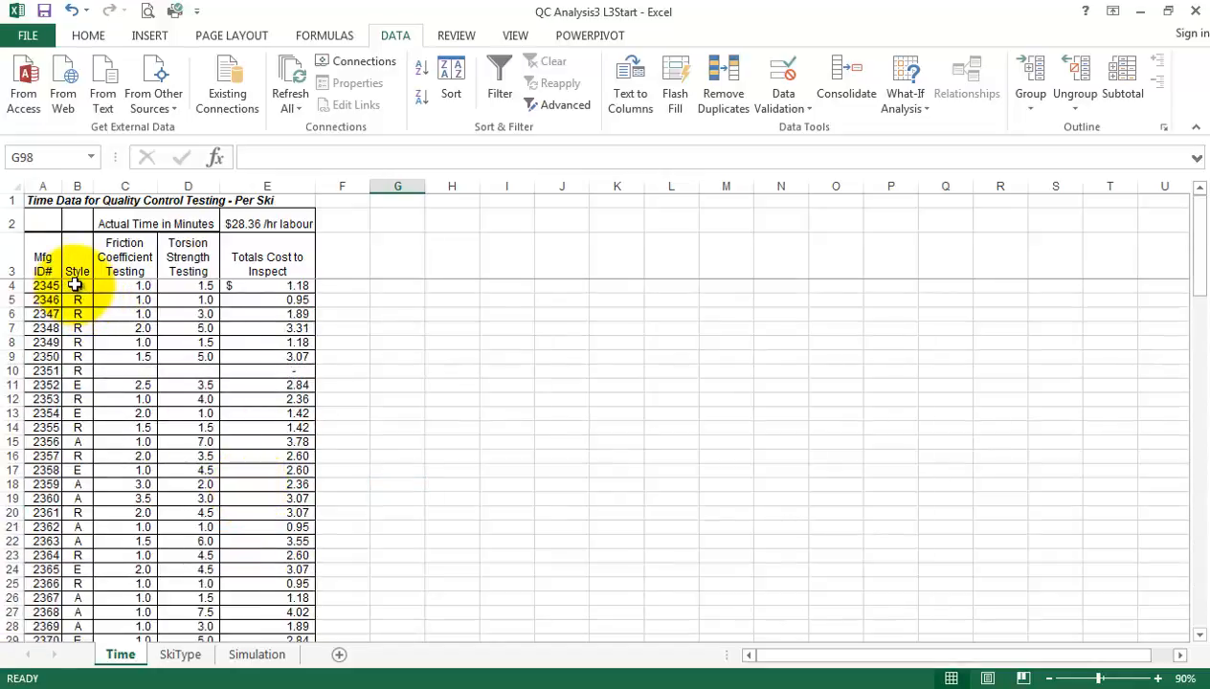
pyautogui.scroll(-16, 223, 508)
pyautogui.scroll(-16, 223, 517)
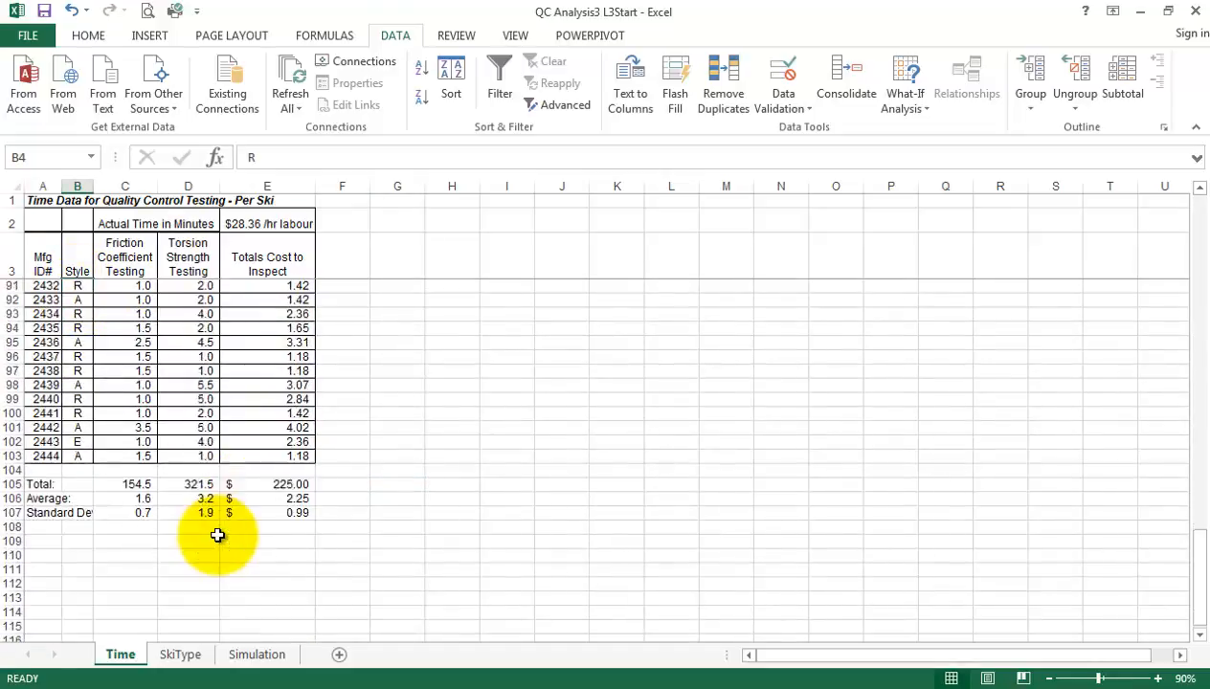
# Enter =COUNTIF(Time!B4:B103,SkiType!A3) in B3 of the SkiType sheet to count the style A skis tested
pyautogui.click(77, 327)
pyautogui.scroll(20, 325, 446)
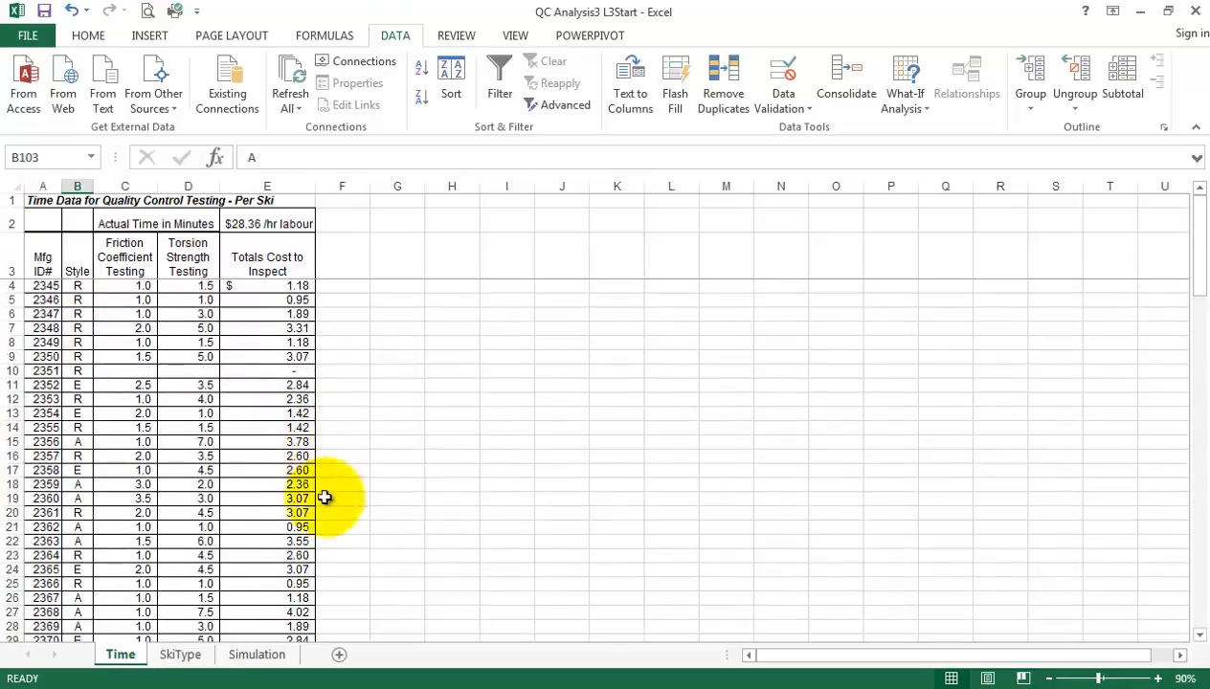
pyautogui.click(172, 655)
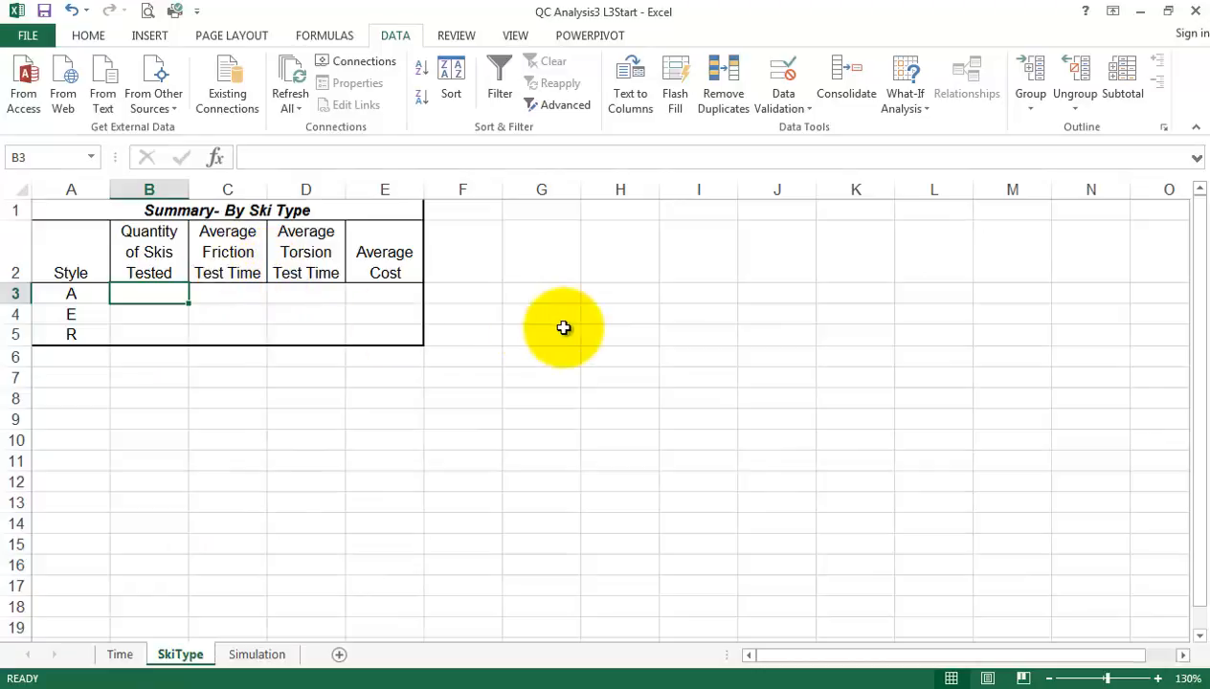
pyautogui.write('=c')
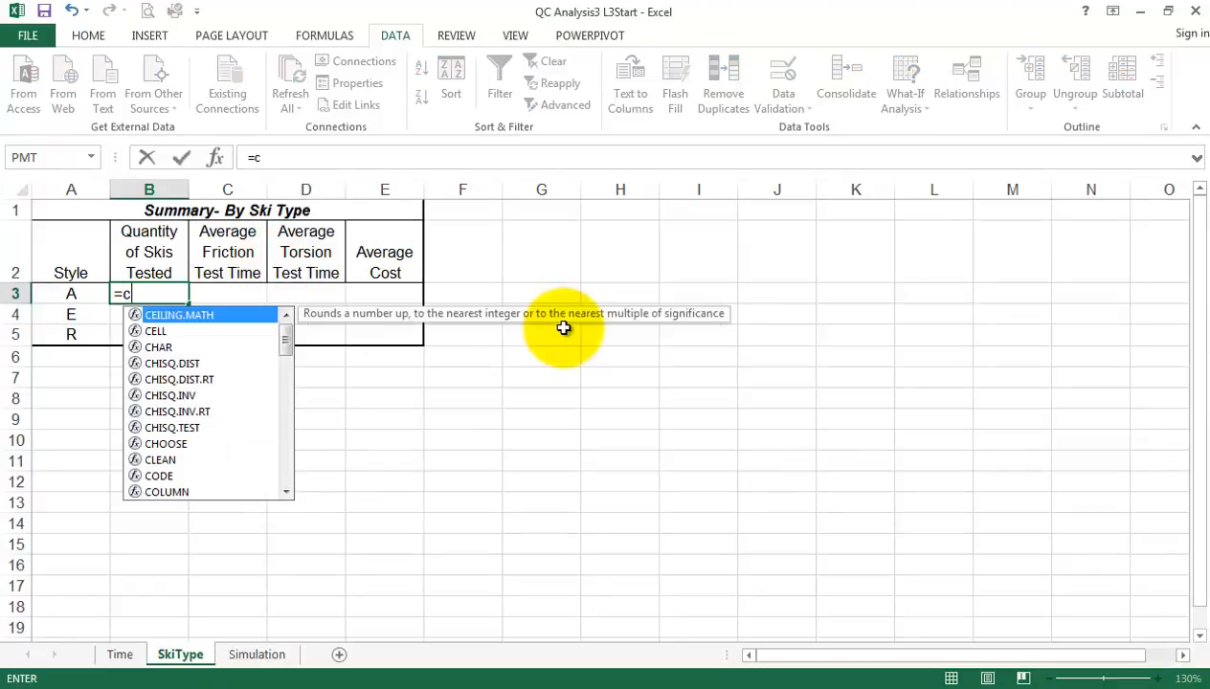
pyautogui.write('ounti')
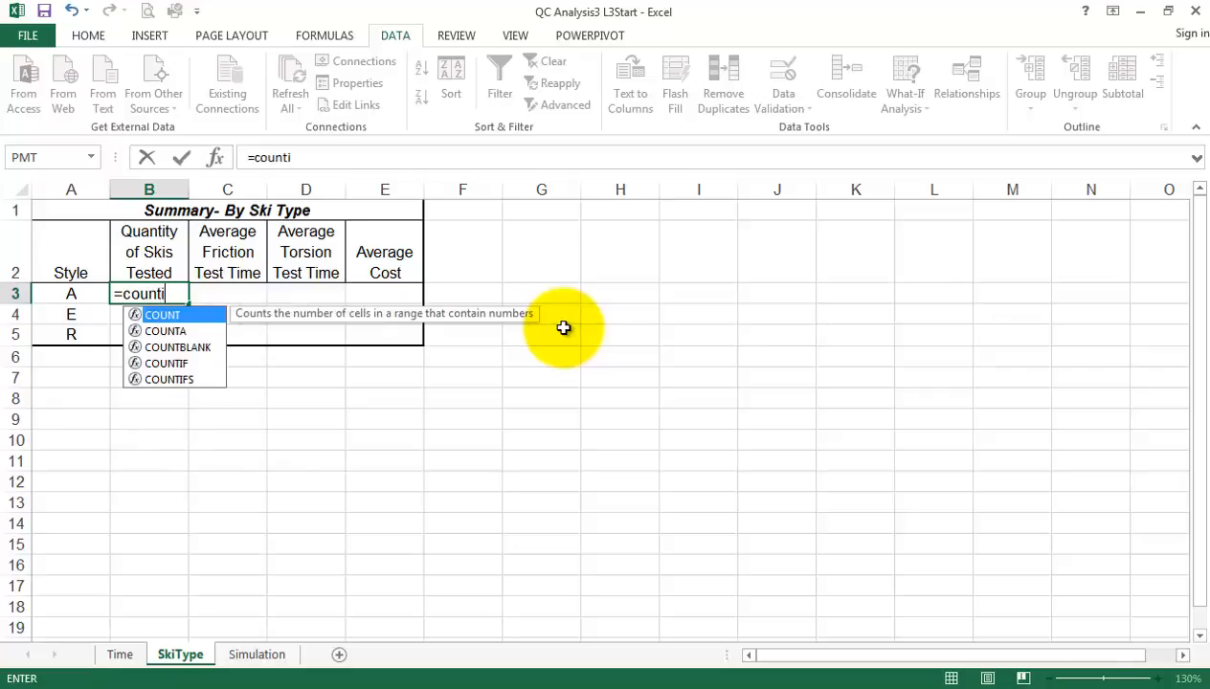
pyautogui.write('f')
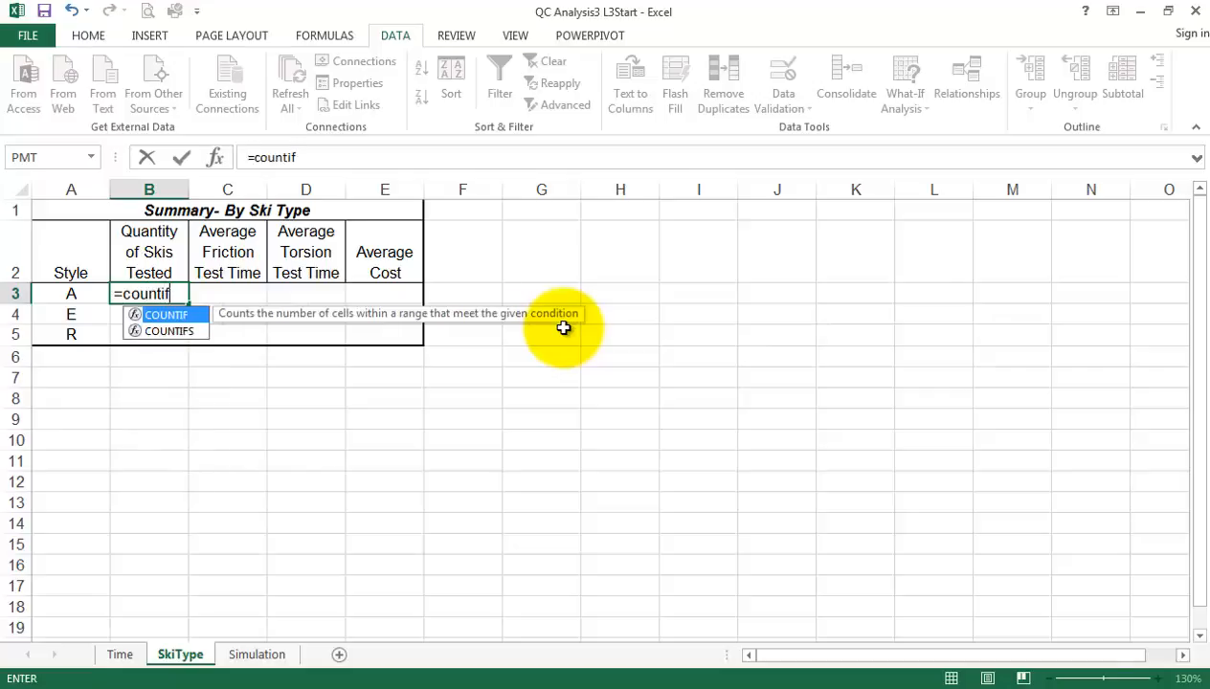
pyautogui.write('(')
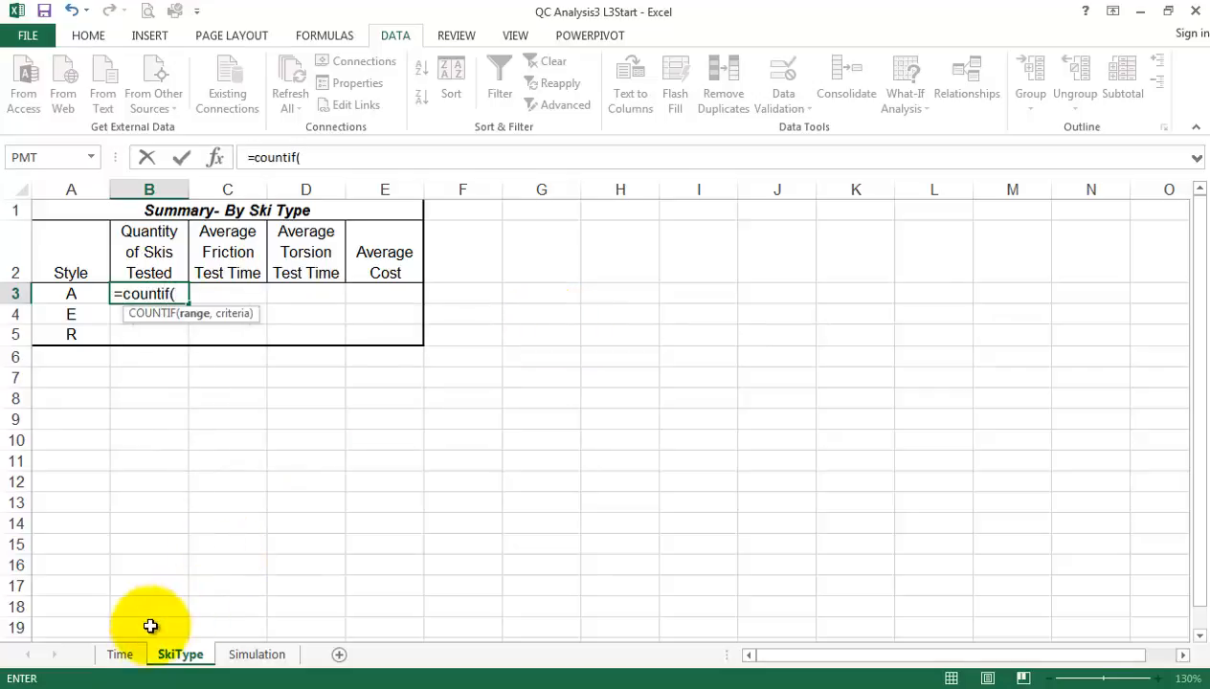
pyautogui.click(121, 657)
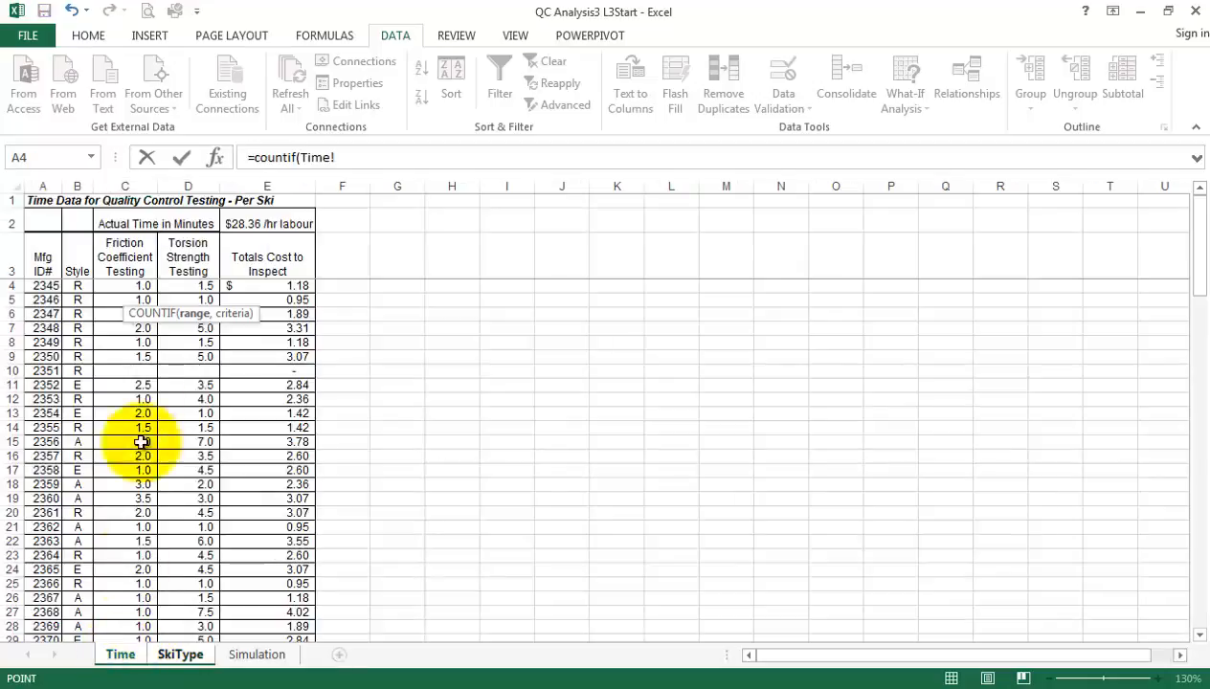
pyautogui.moveTo(77, 285); pyautogui.dragTo(86, 611)
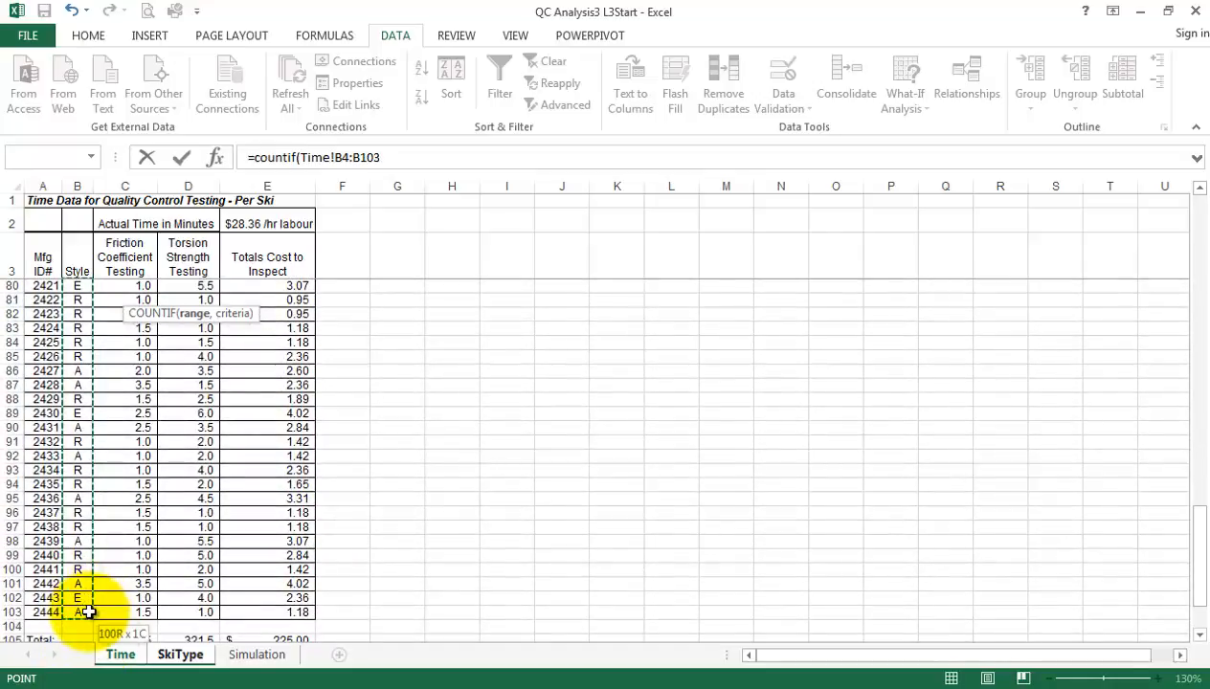
pyautogui.click(410, 153)
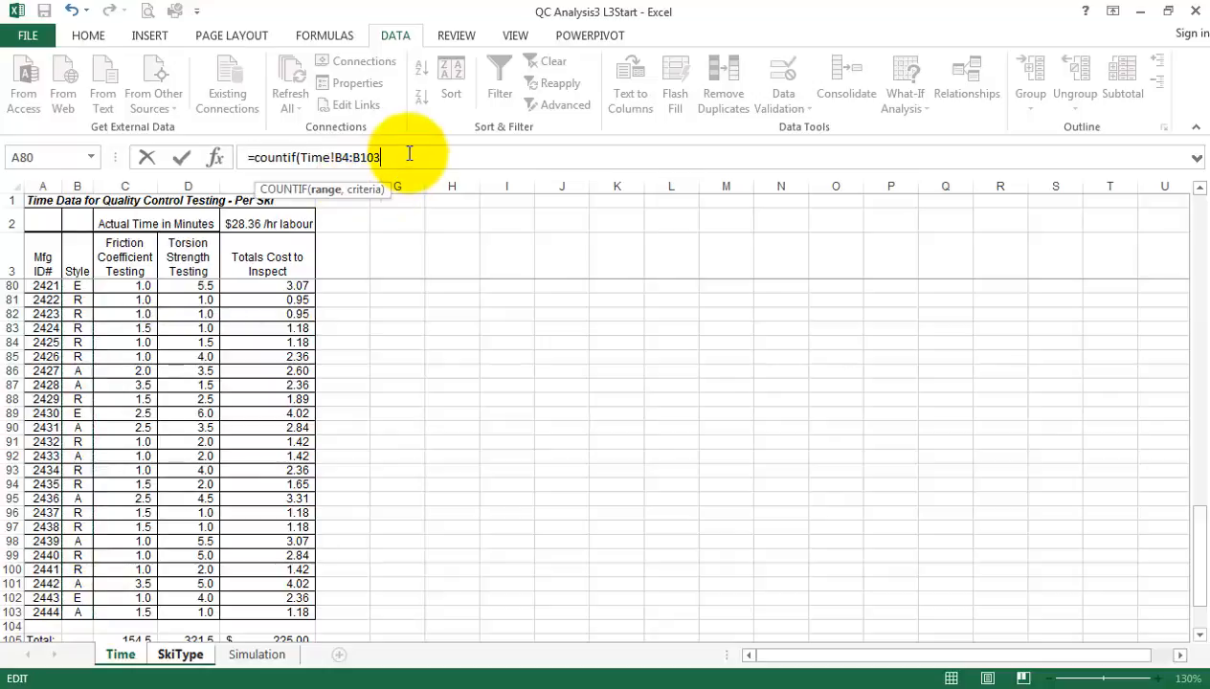
pyautogui.write(',')
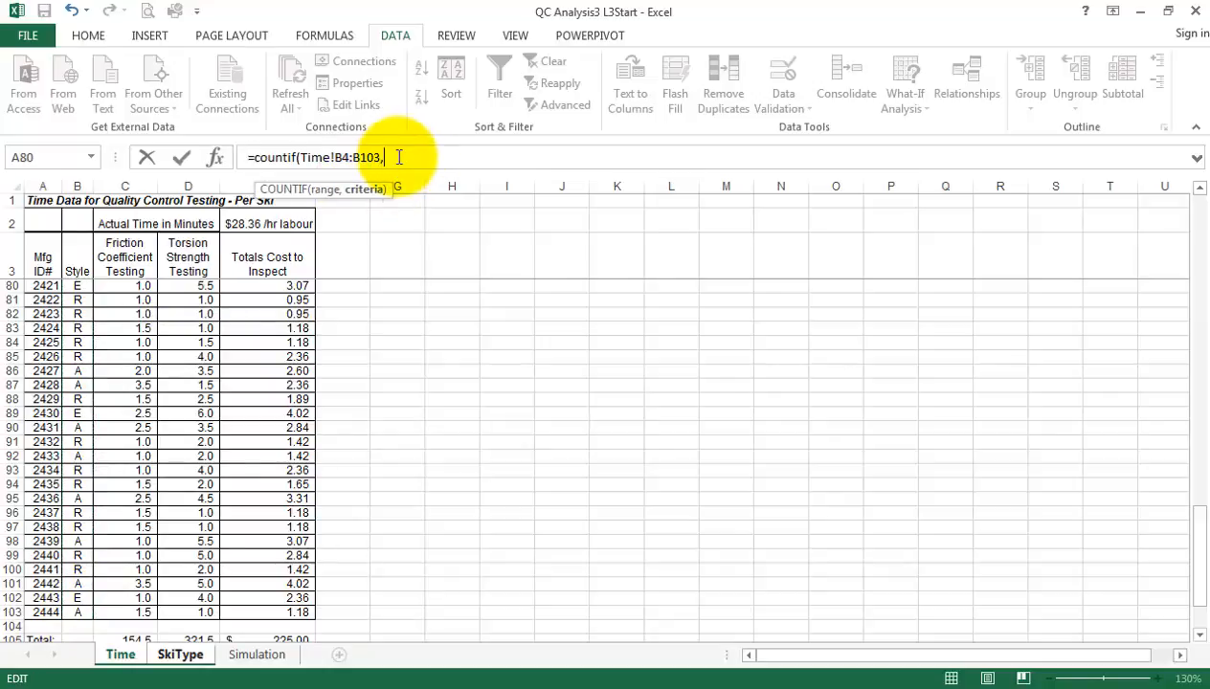
pyautogui.click(182, 655)
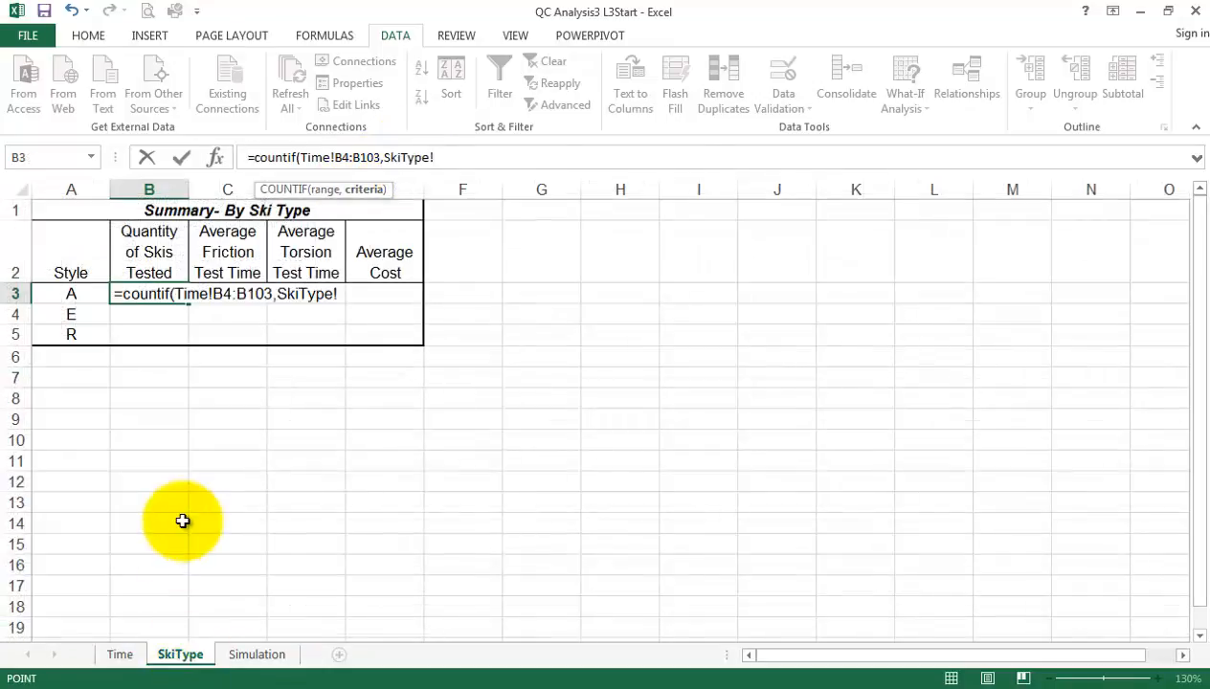
pyautogui.click(67, 296)
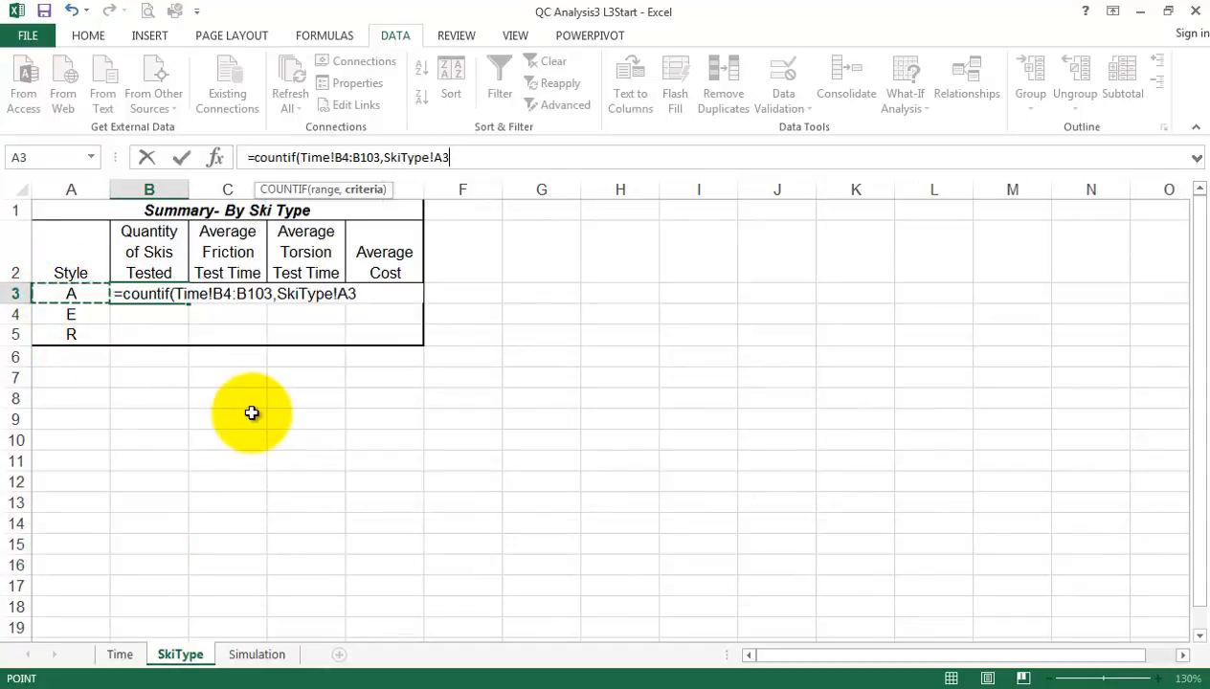
pyautogui.write(')')
pyautogui.hotkey('ctrl', 'Return')
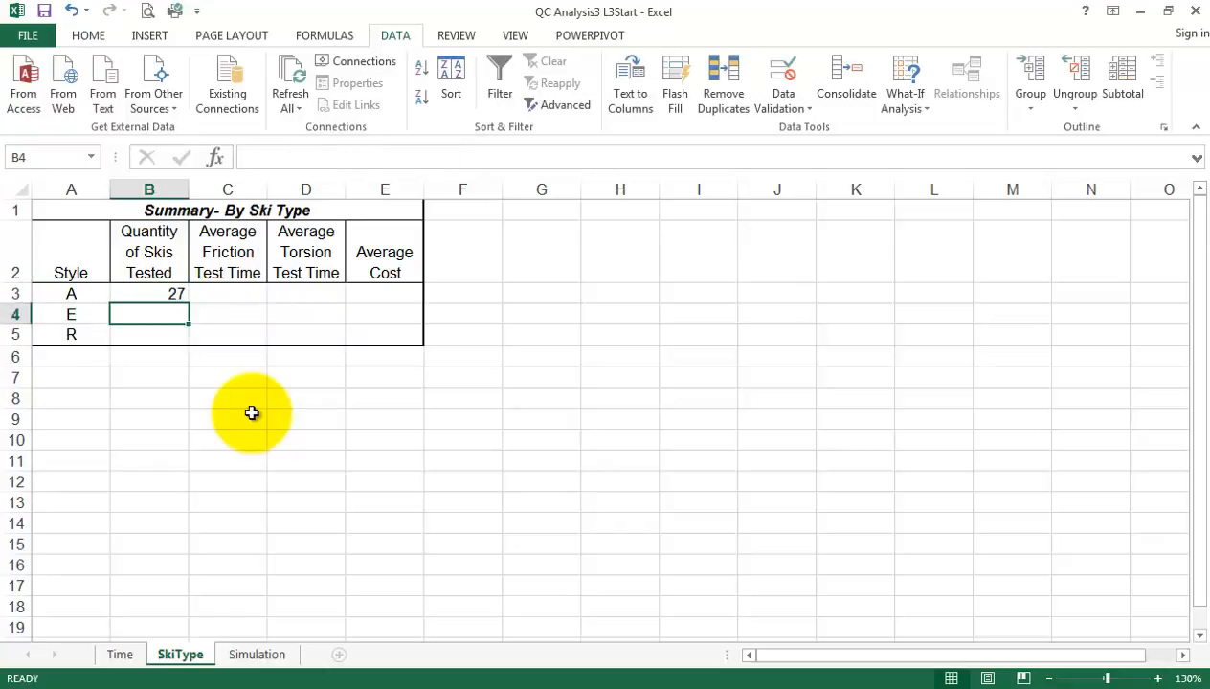
# Make the range in the B3 COUNTIF formula absolute as Time!$B$4:$B$103, keeping the criteria A3 relative
pyautogui.click(151, 294)
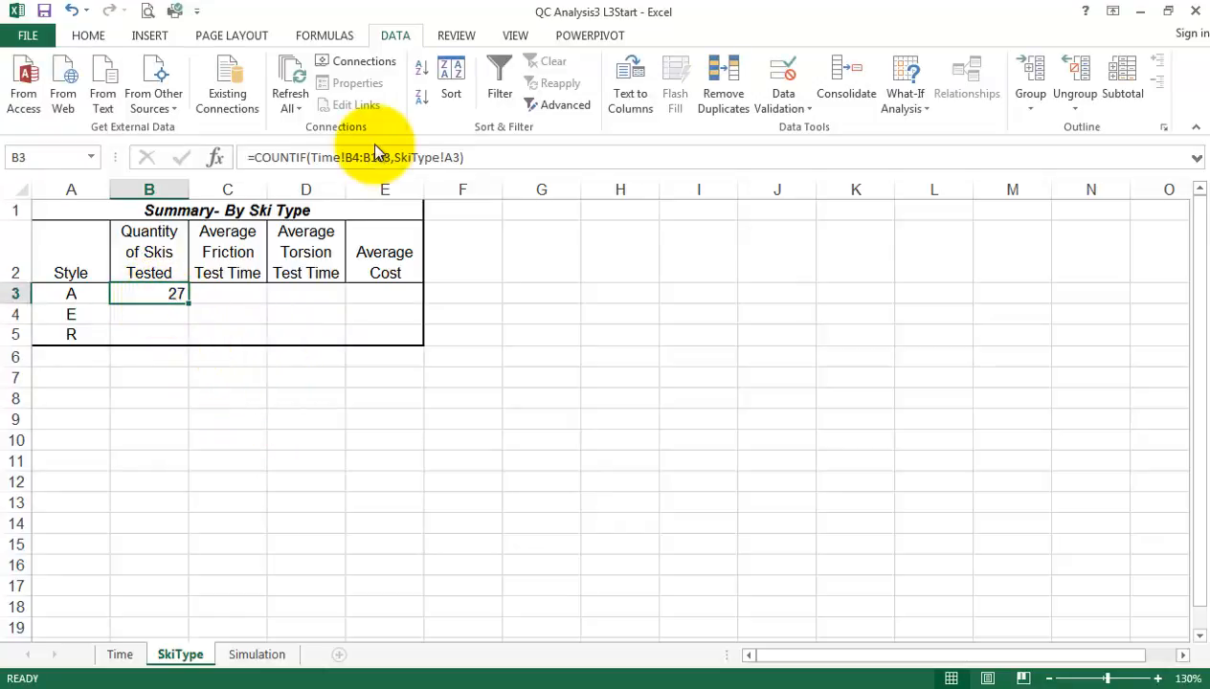
pyautogui.click(351, 157)
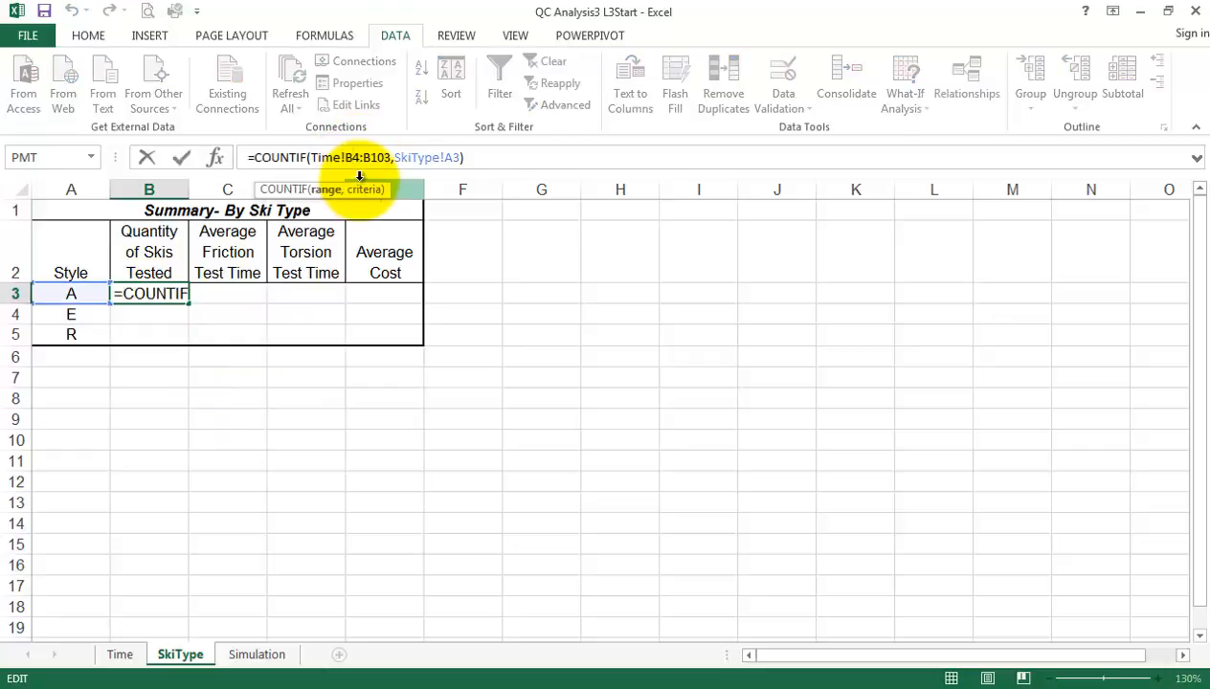
pyautogui.press('F4')
pyautogui.click(386, 157)
pyautogui.press('F4')
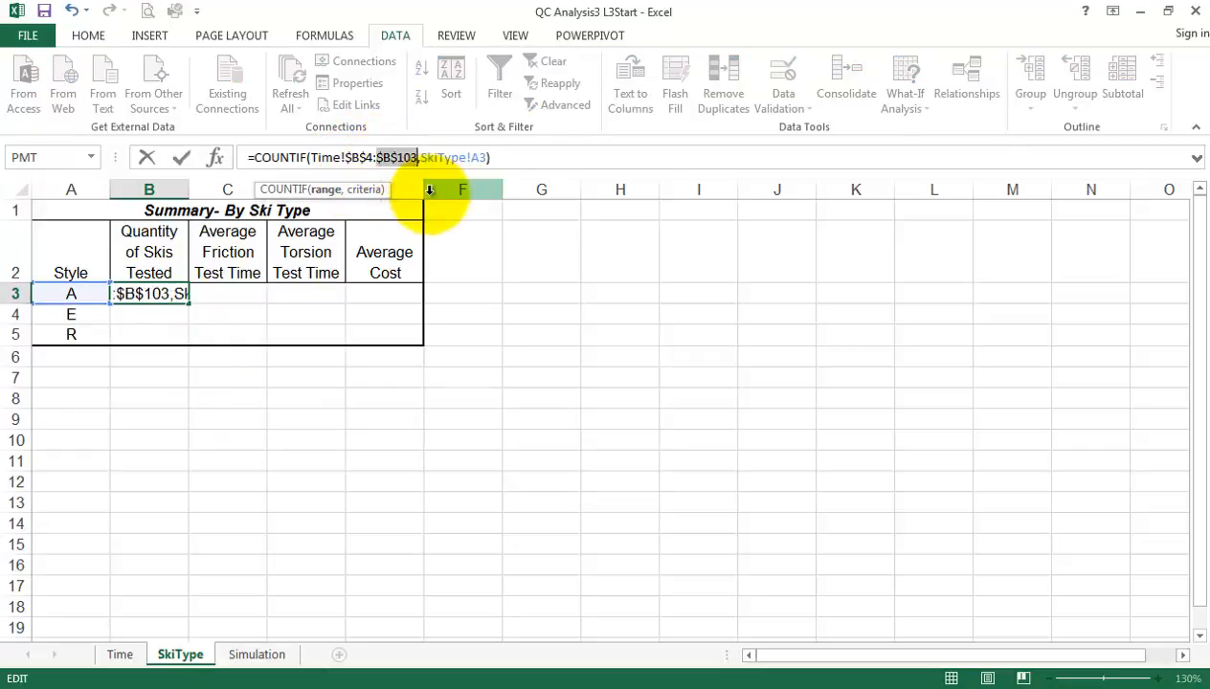
pyautogui.press('Return')
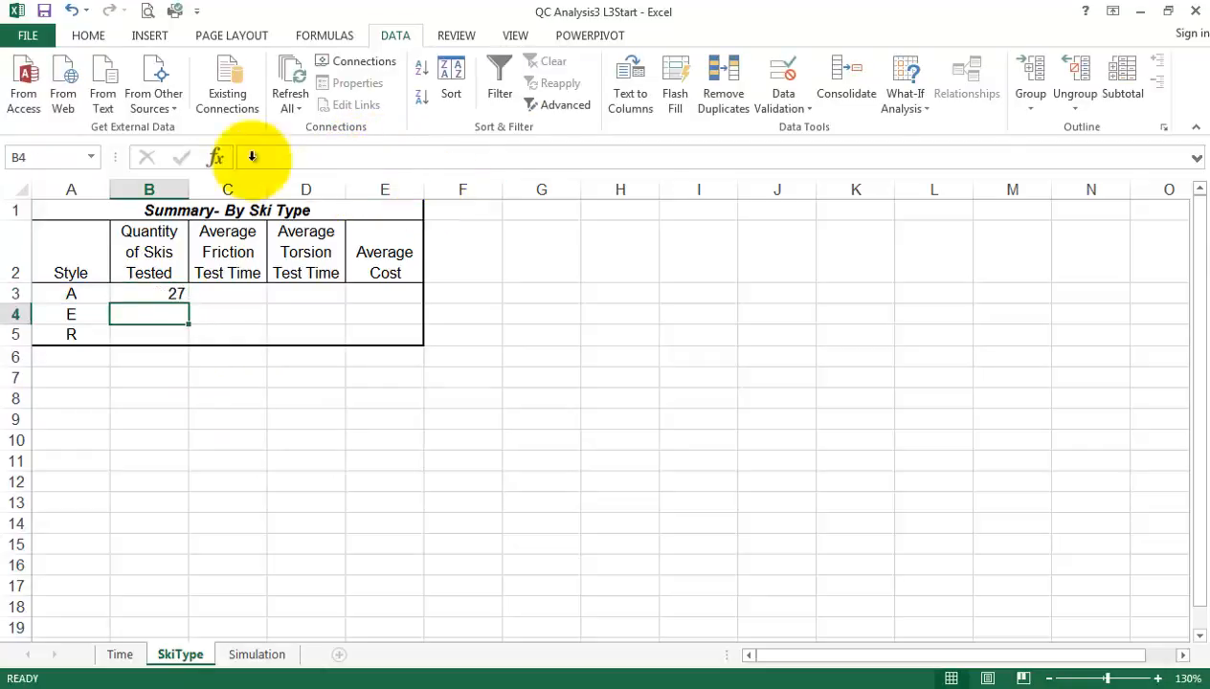
# Fill the COUNTIF formula from B3 down to B5 for styles E and R and check the copied formula in B5
pyautogui.click(157, 293)
pyautogui.moveTo(187, 302); pyautogui.dragTo(192, 343)
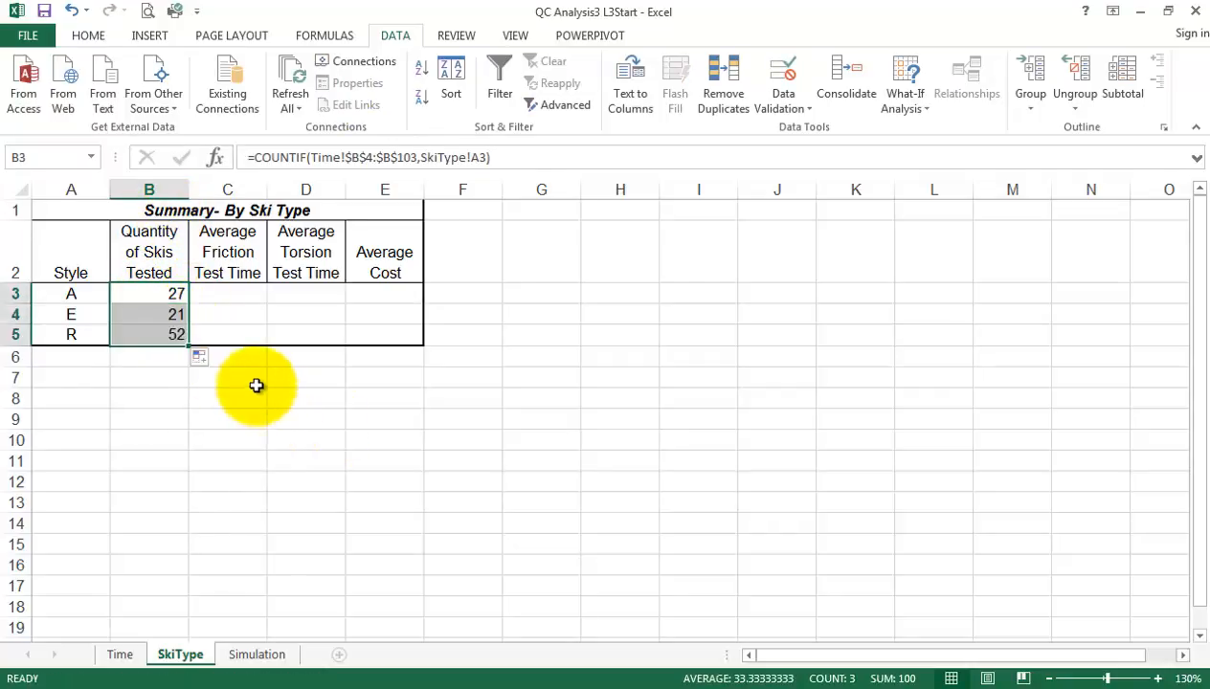
pyautogui.click(165, 333)
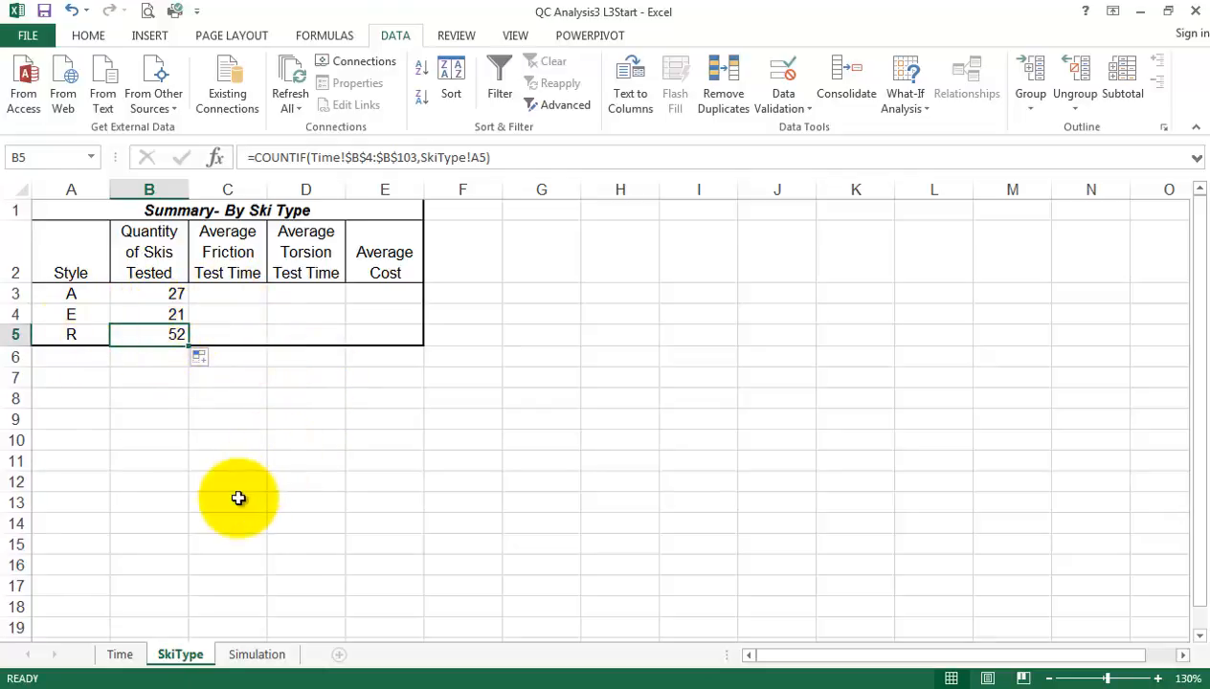
# Enter =AVERAGEIF(Time!B4:B103,SkiType!A3,Time!C4:C103) in C3 of the SkiType sheet for style A's average friction test time, and reselect C3
pyautogui.click(216, 295)
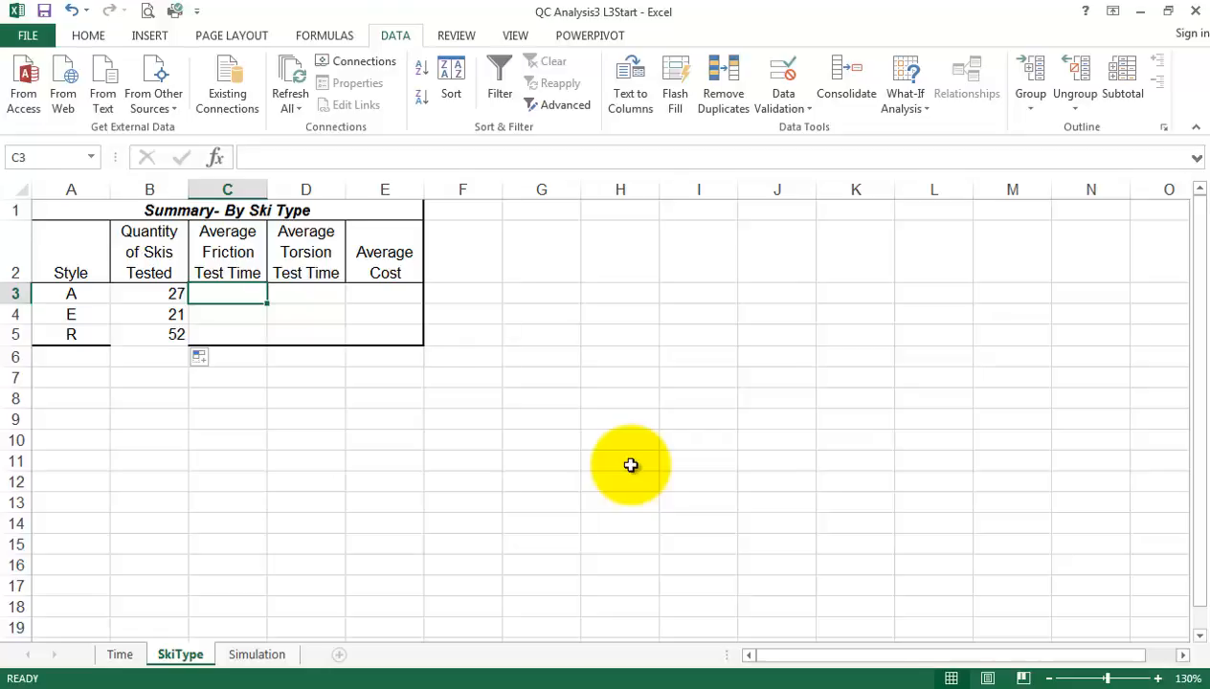
pyautogui.write('=a')
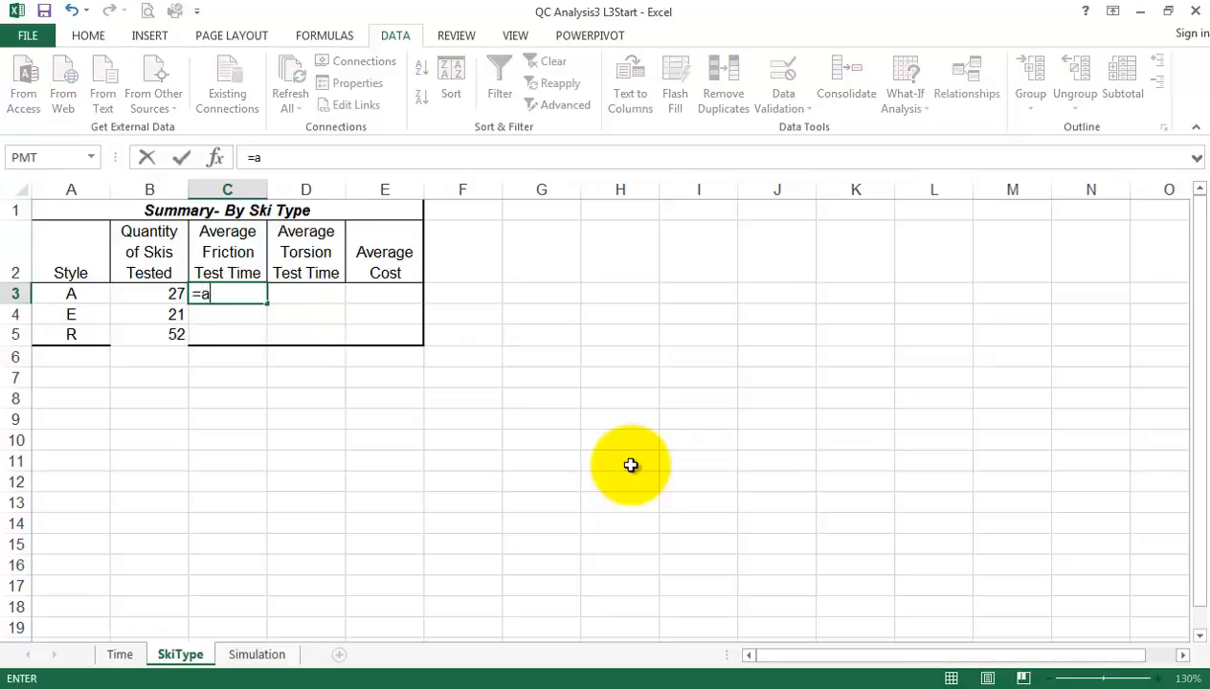
pyautogui.write('vera')
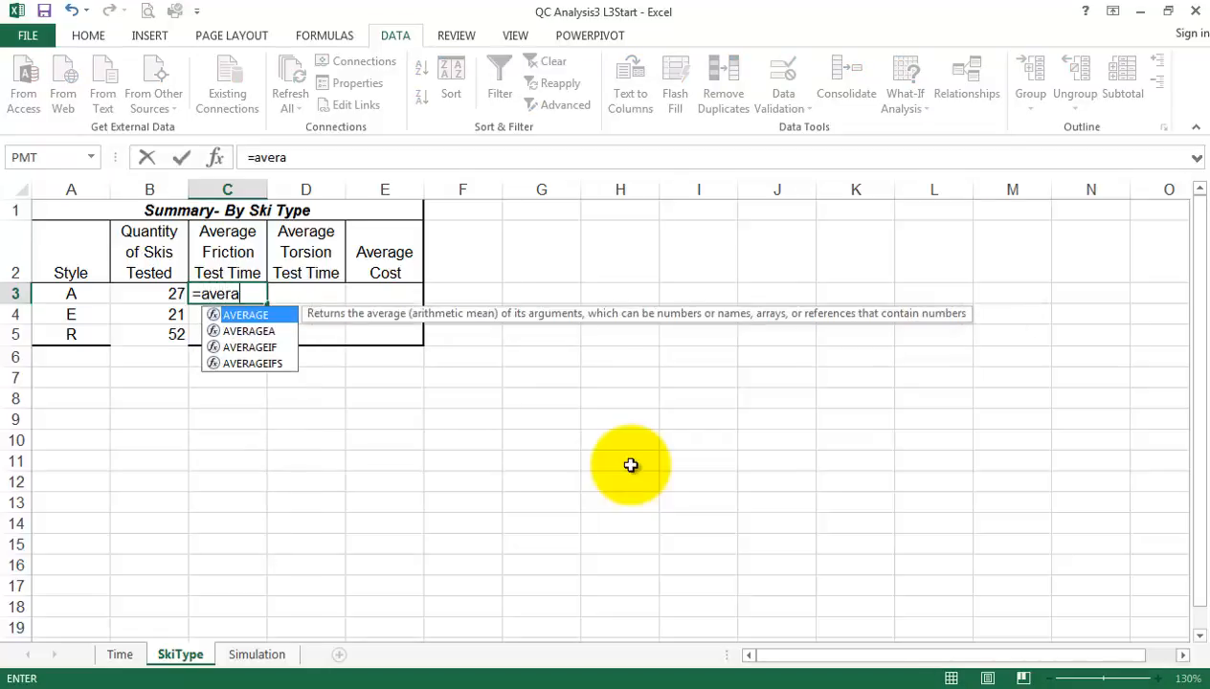
pyautogui.write('geif')
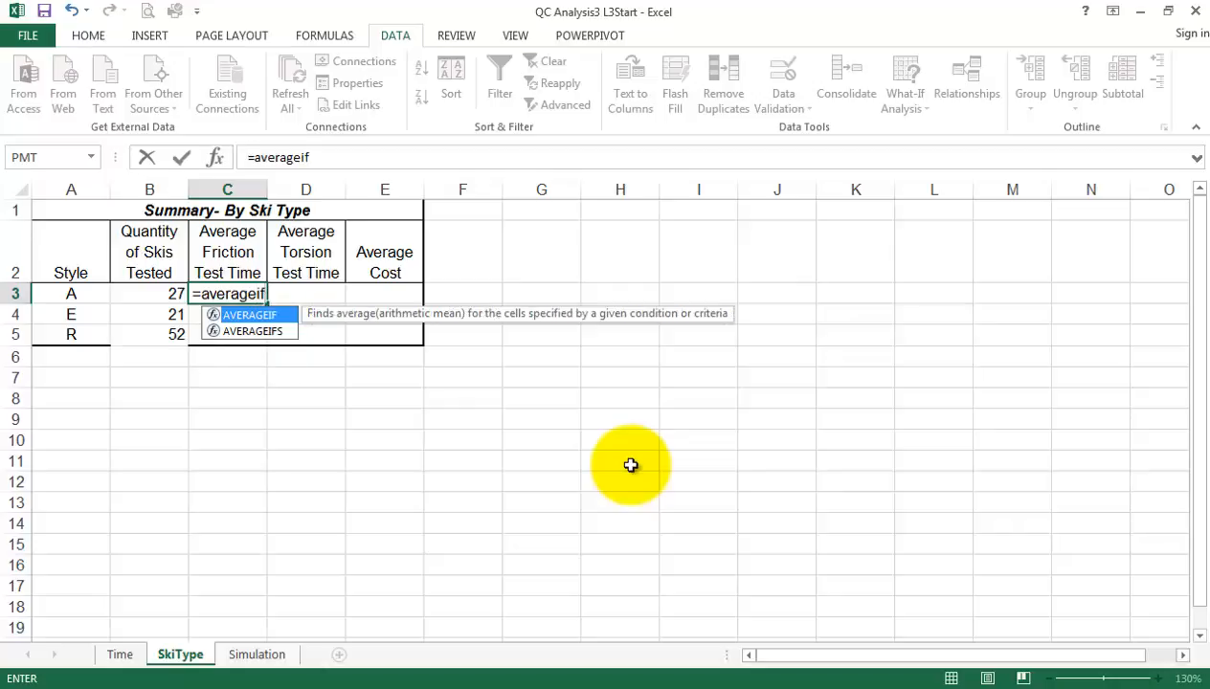
pyautogui.write('(')
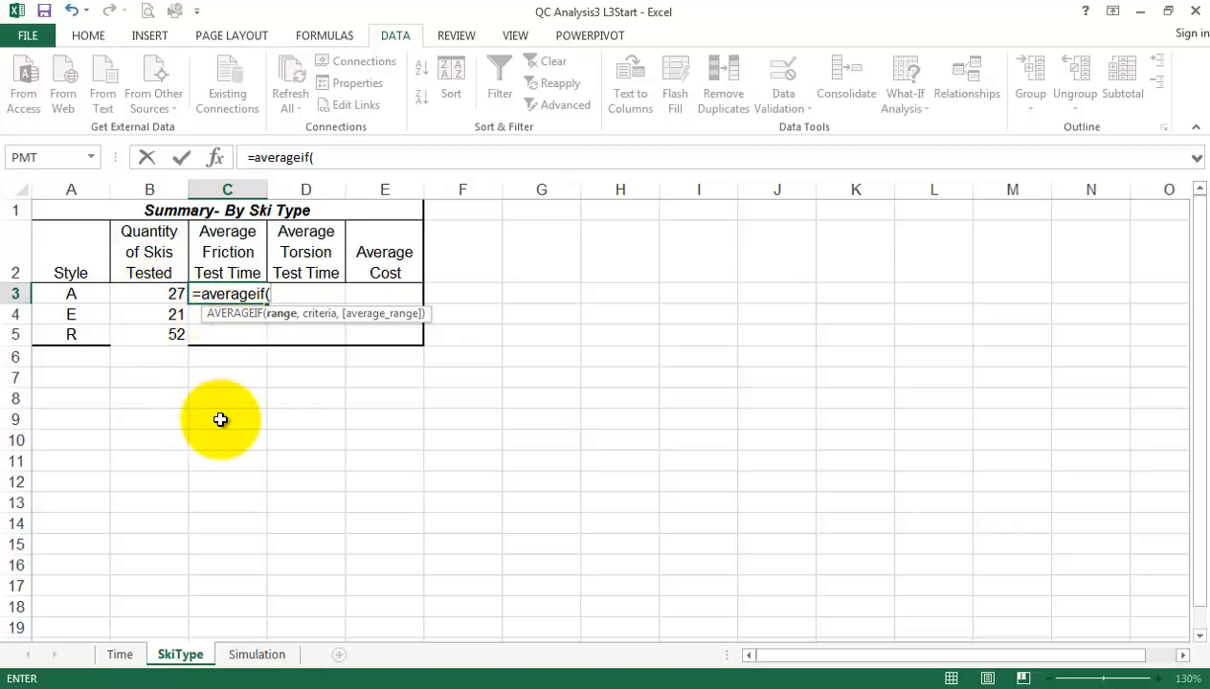
pyautogui.click(119, 655)
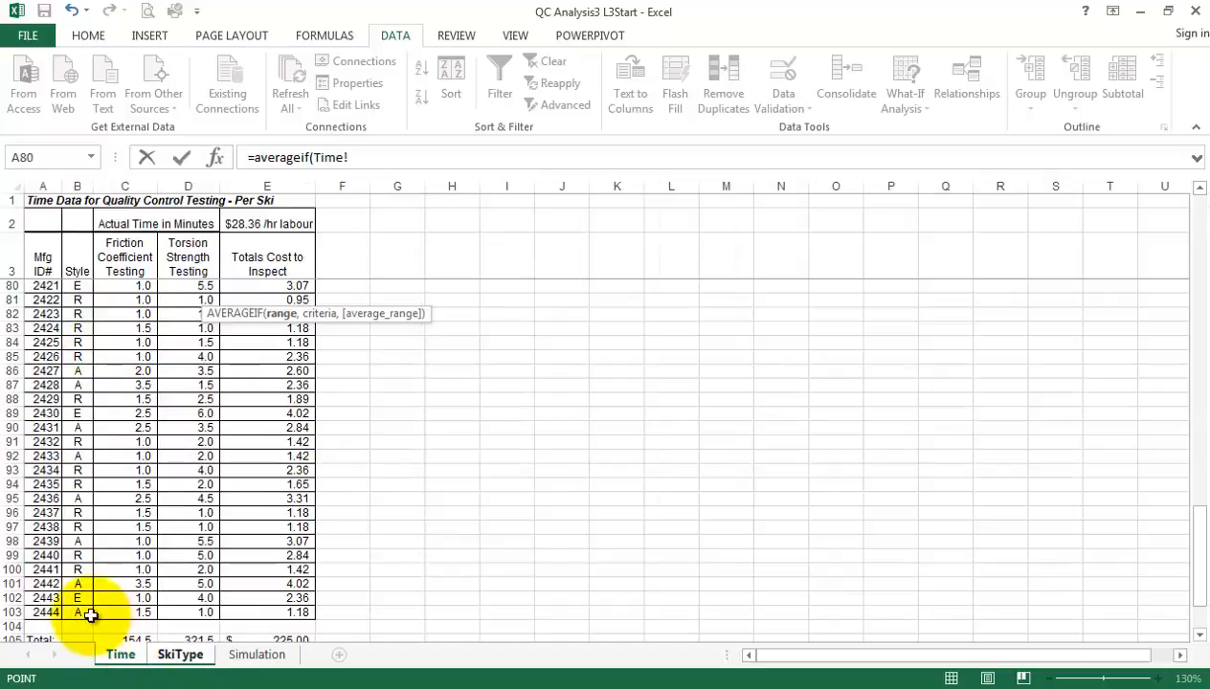
pyautogui.moveTo(76, 614); pyautogui.dragTo(80, 292)
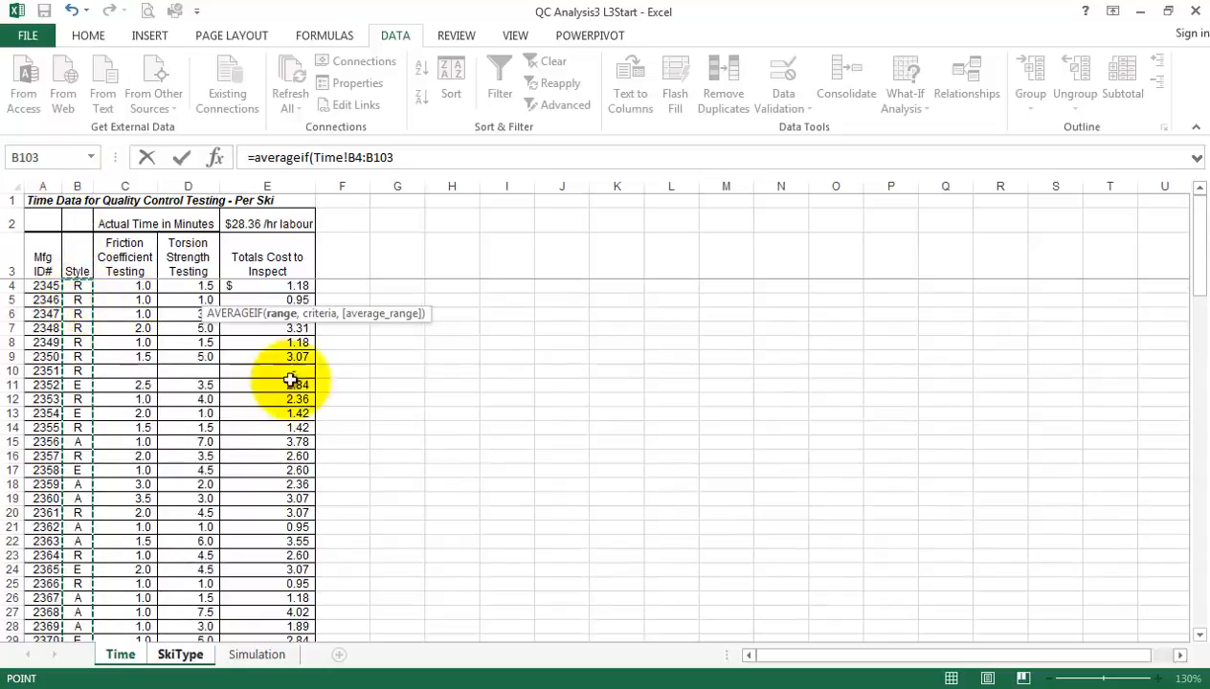
pyautogui.click(420, 155)
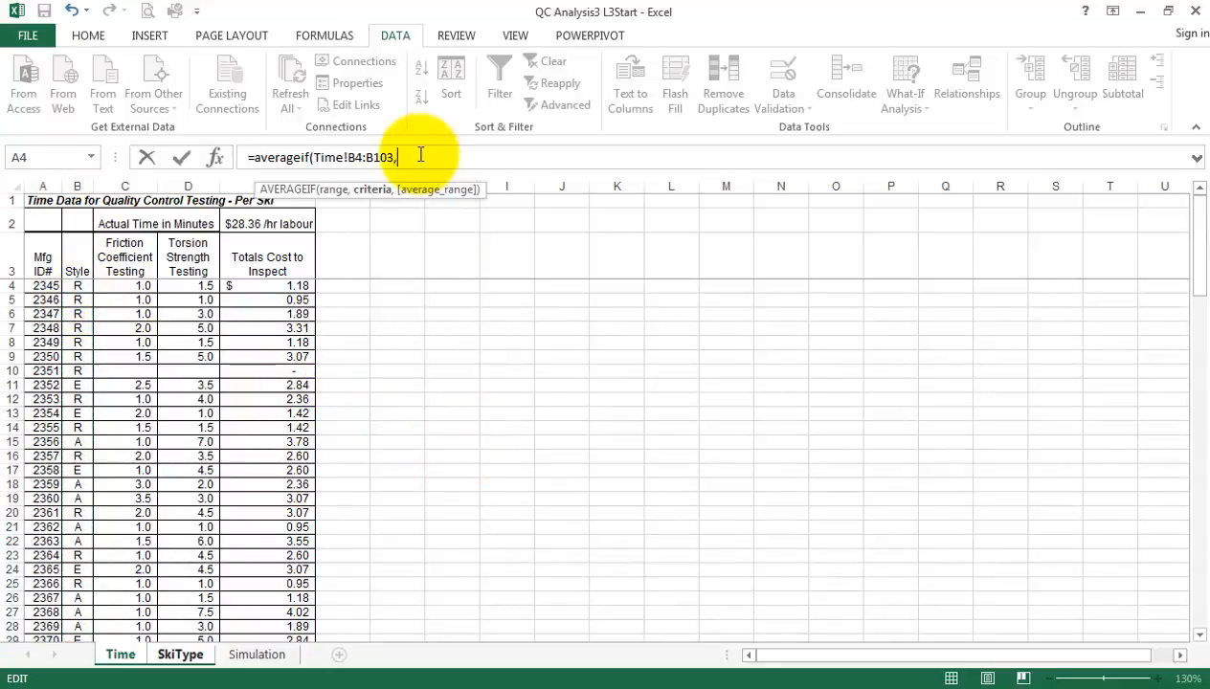
pyautogui.click(192, 656)
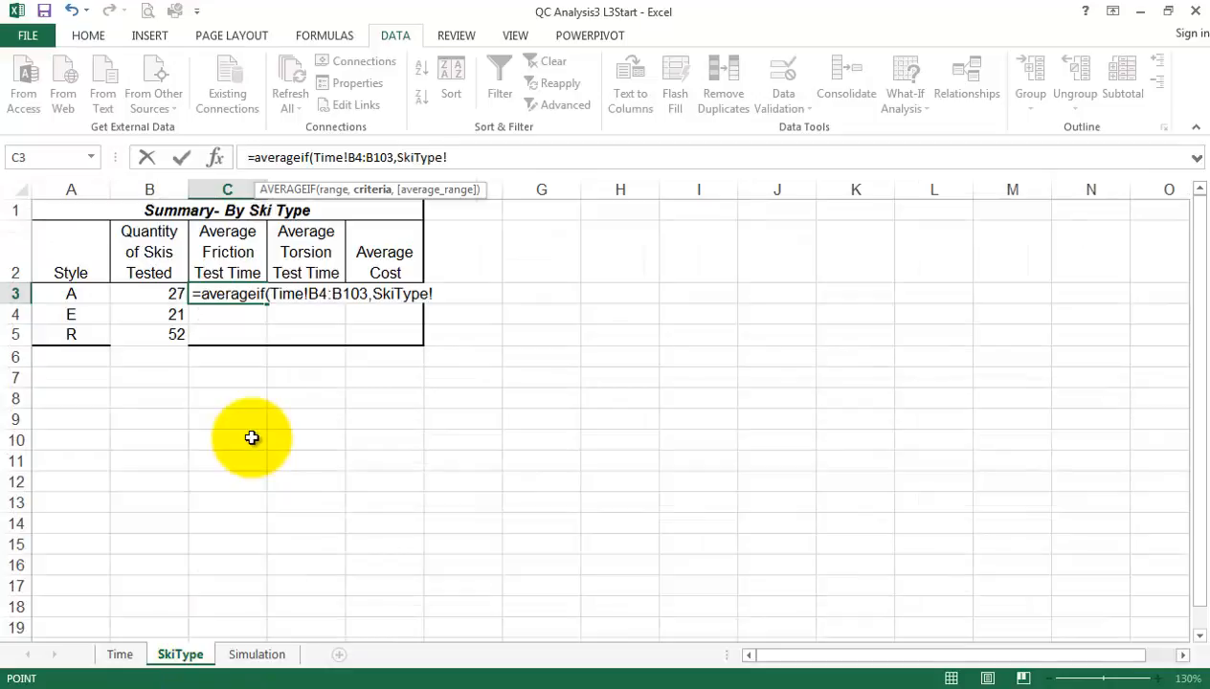
pyautogui.click(75, 296)
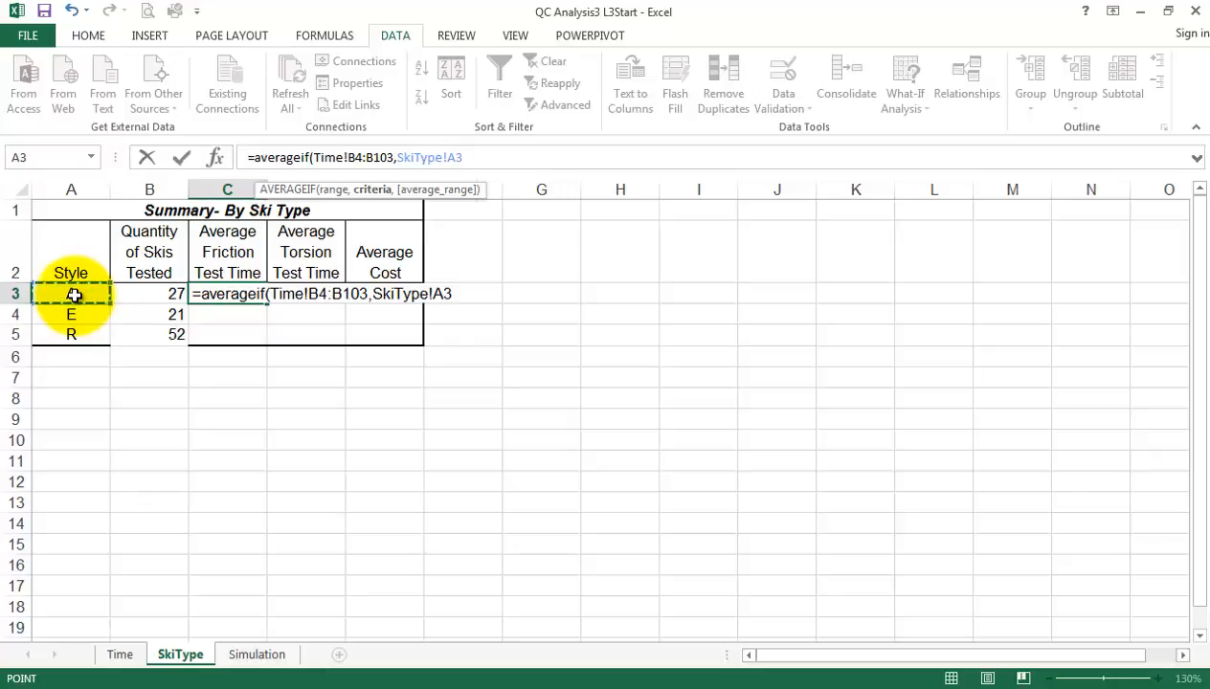
pyautogui.write(',')
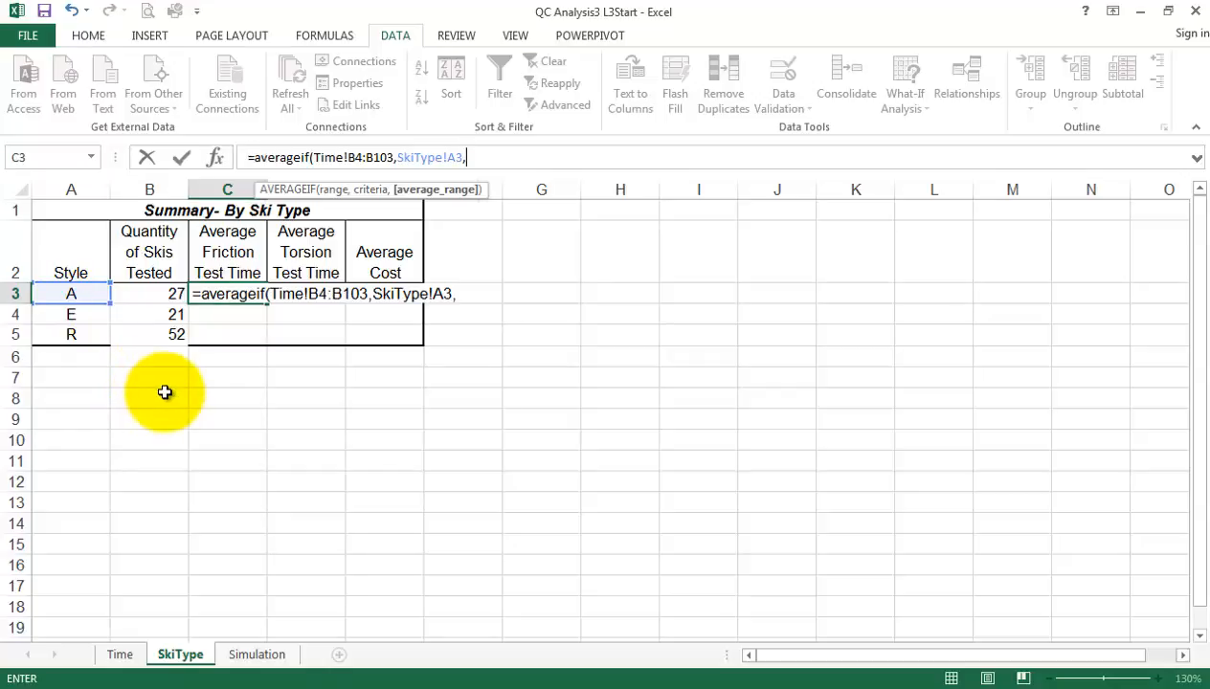
pyautogui.click(120, 655)
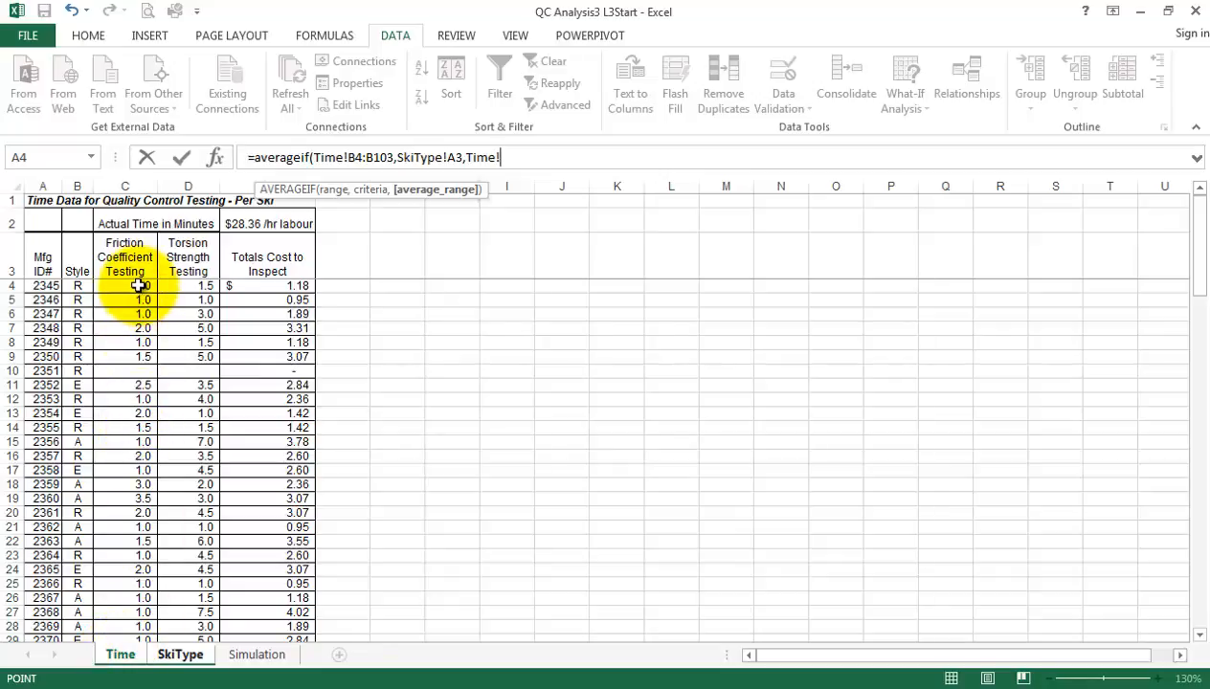
pyautogui.moveTo(138, 286); pyautogui.dragTo(145, 611)
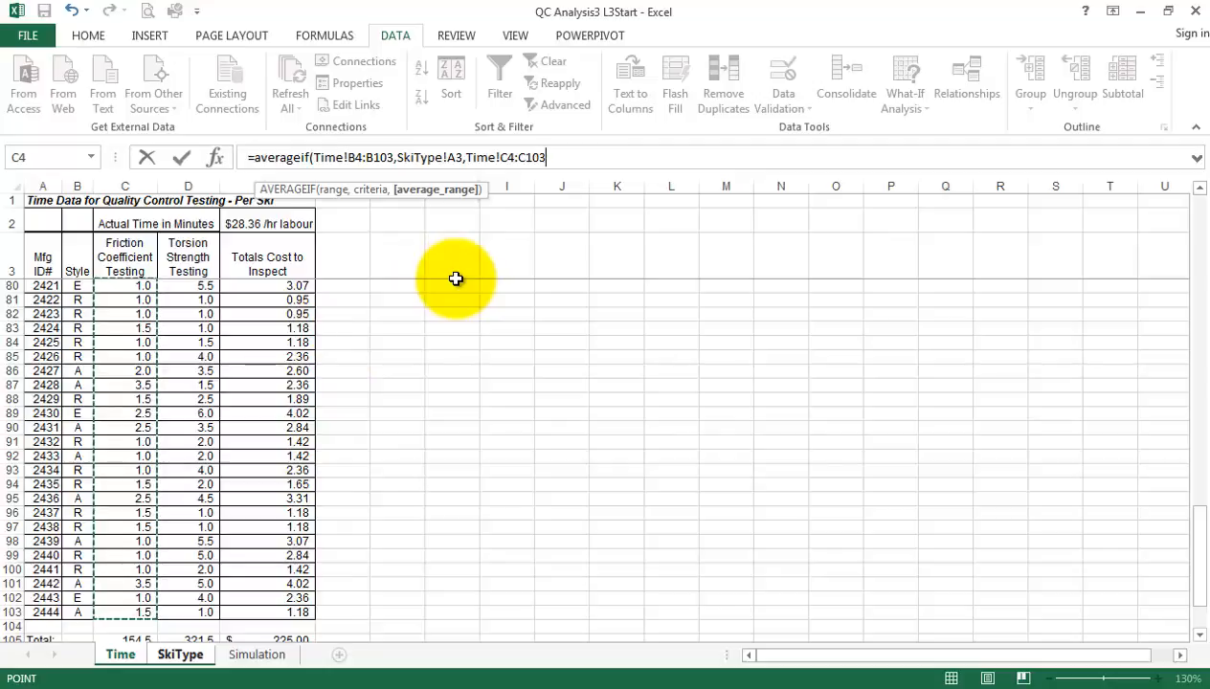
pyautogui.write(')')
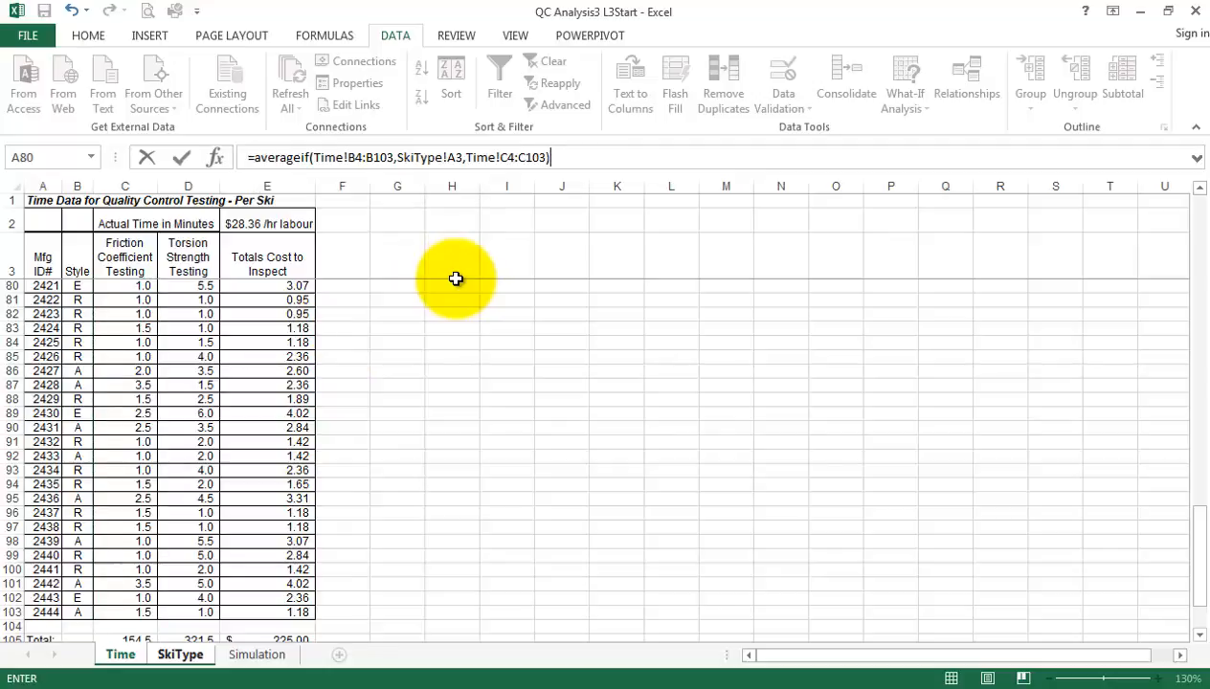
pyautogui.press('Return')
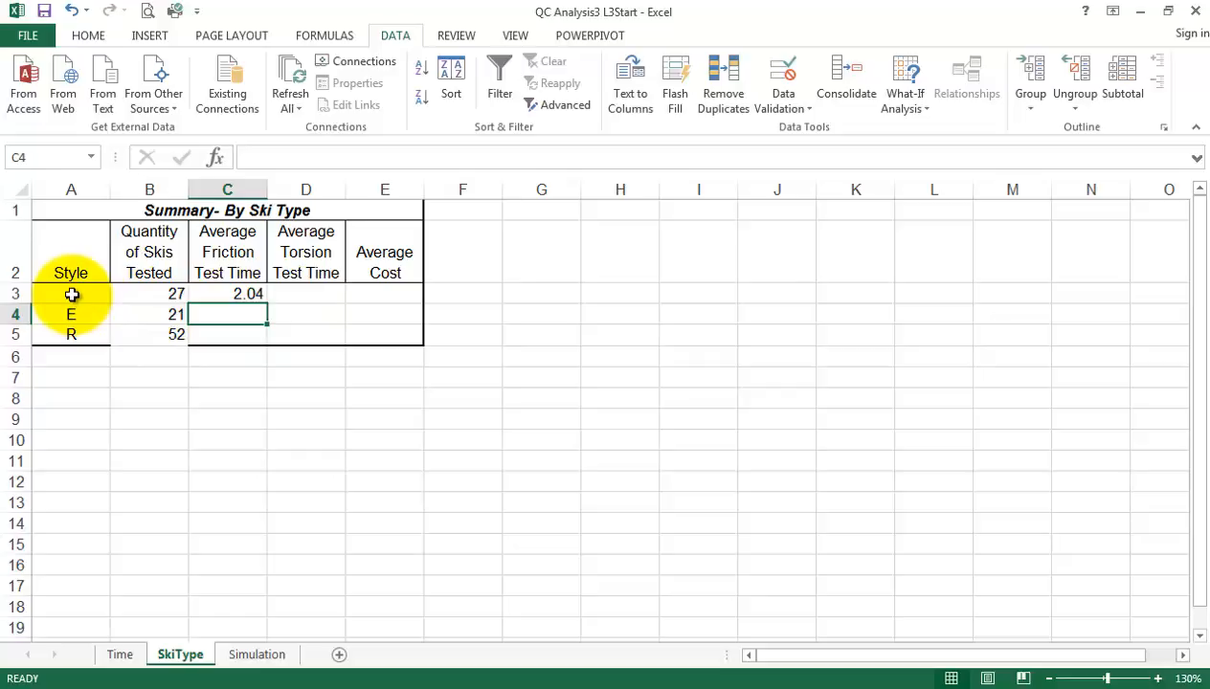
pyautogui.click(250, 294)
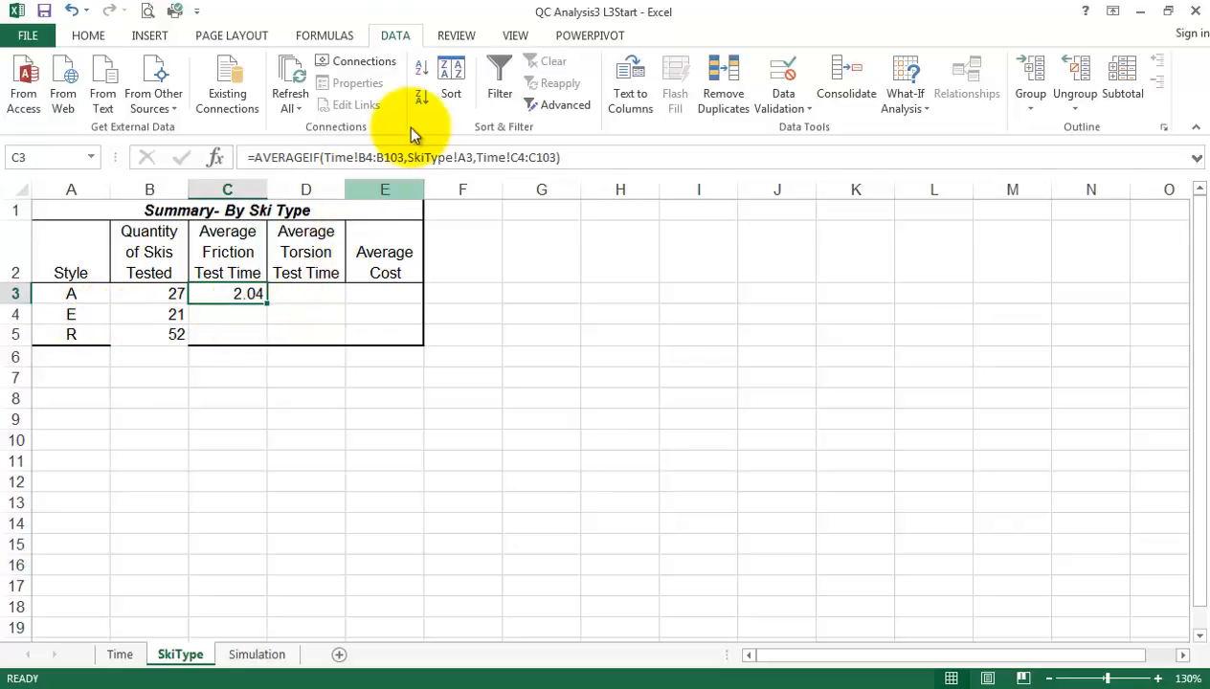
# Make the C3 AVERAGEIF ranges absolute as Time!$B$4:$B$103 and Time!$C$4:$C$103, keeping A3 relative, and fill the formula down to C5
pyautogui.click(368, 157)
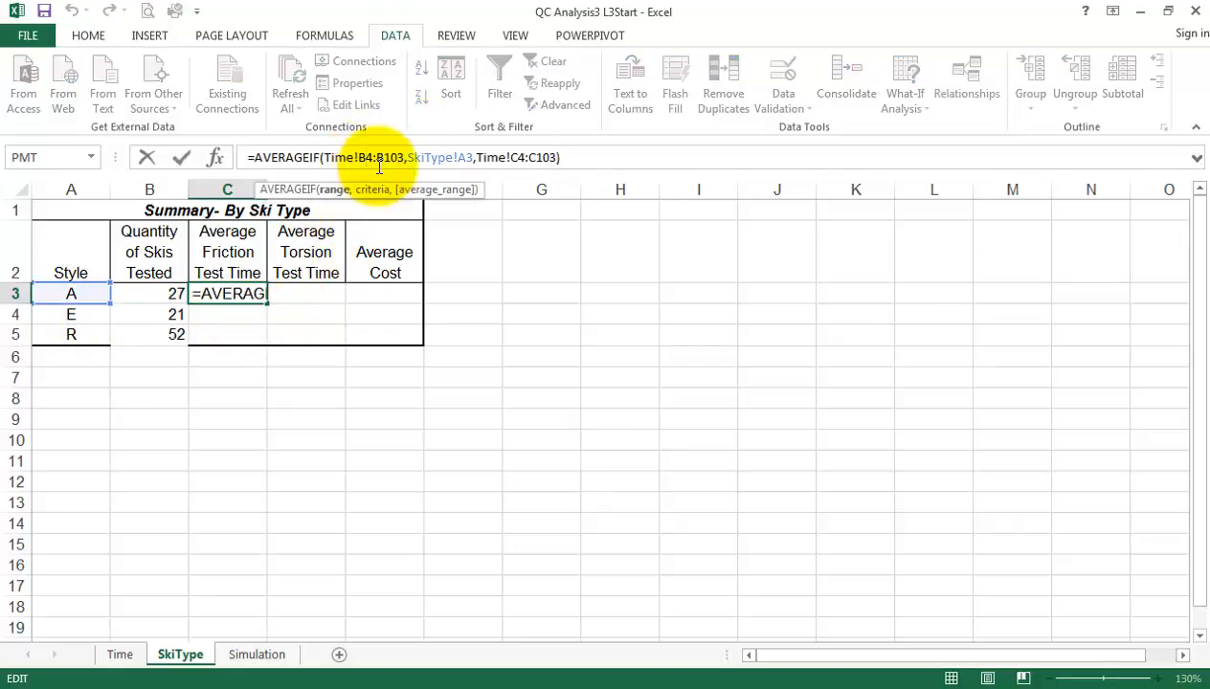
pyautogui.press('F4')
pyautogui.click(402, 157)
pyautogui.press('F4')
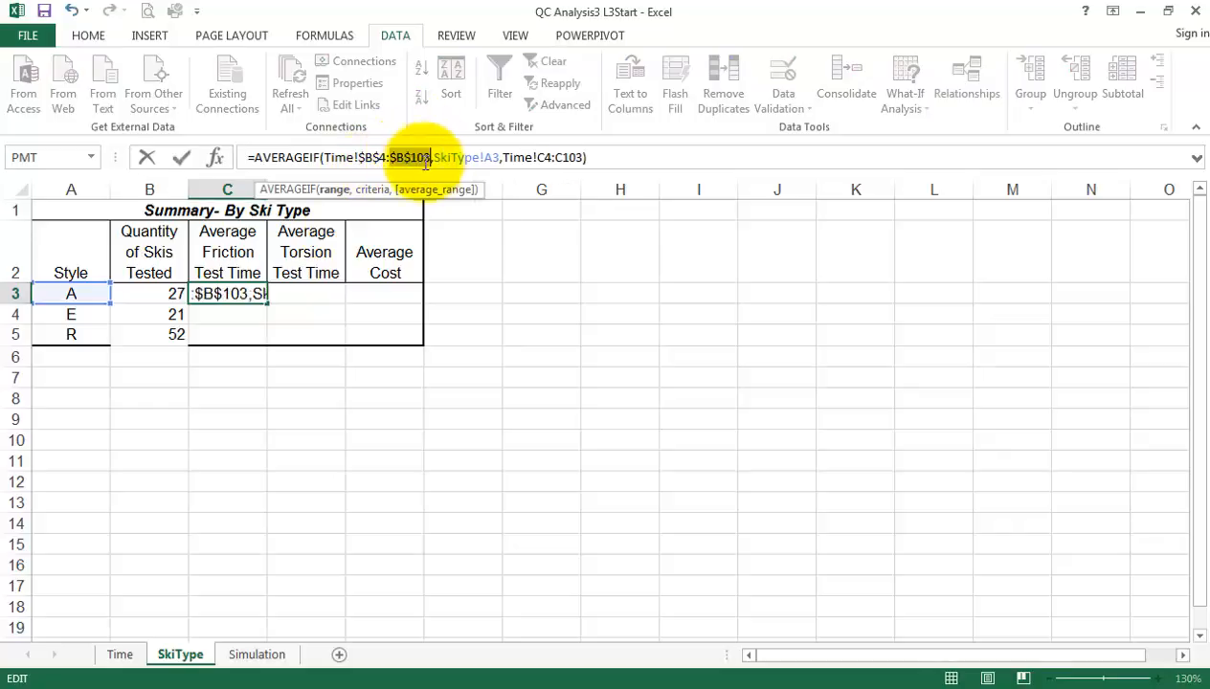
pyautogui.click(543, 156)
pyautogui.press('F4')
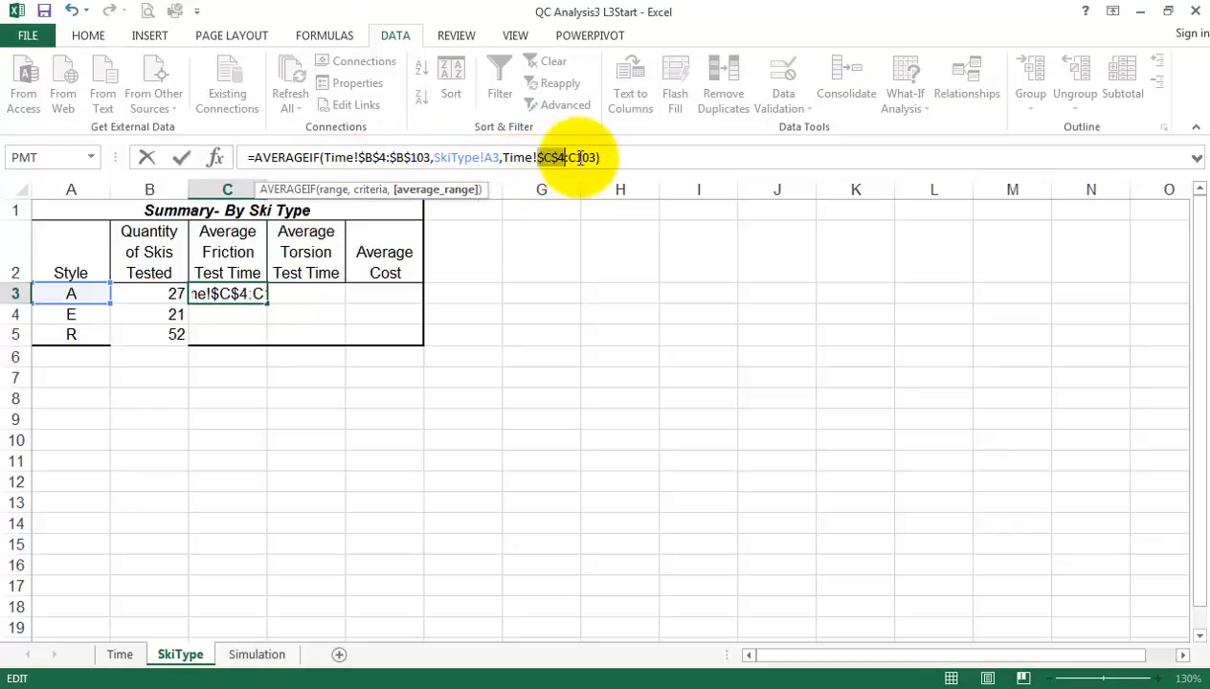
pyautogui.click(574, 156)
pyautogui.press('F4')
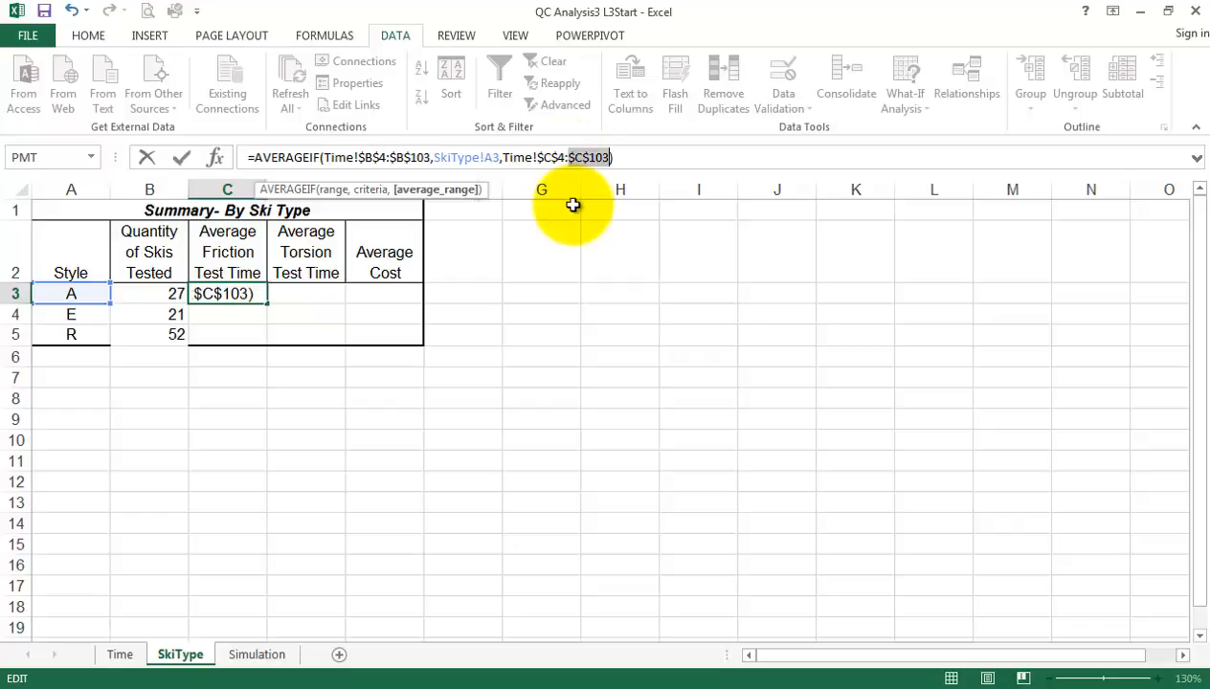
pyautogui.press('Return')
pyautogui.click(244, 295)
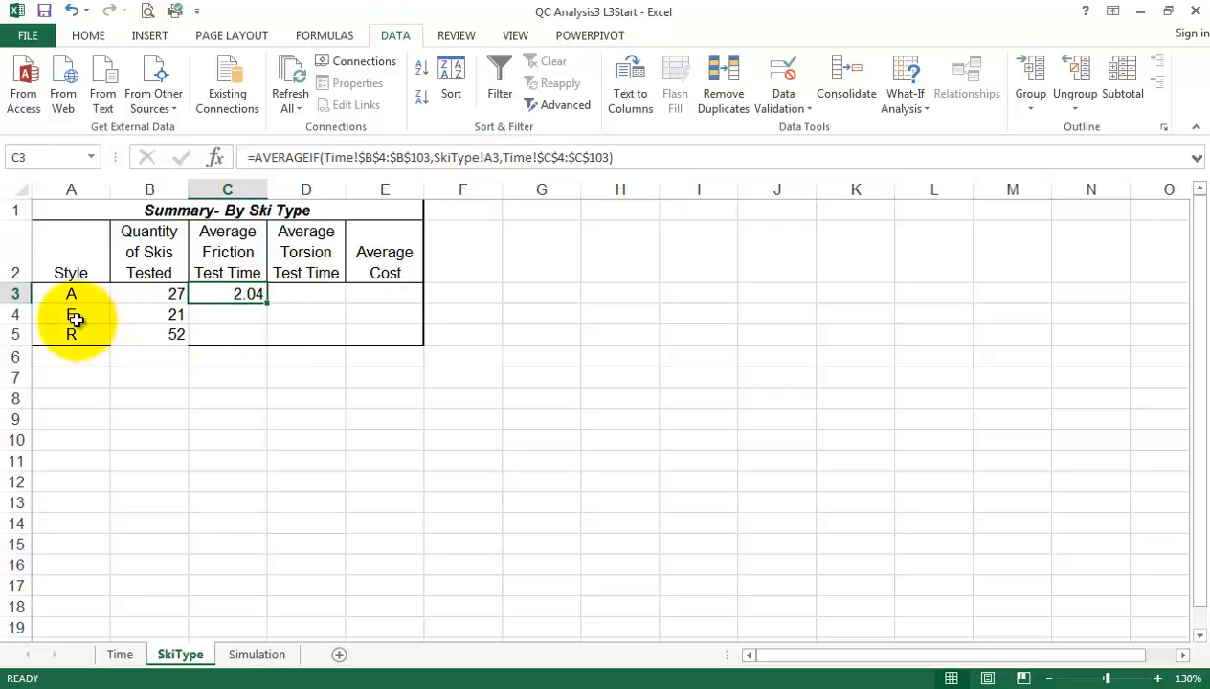
pyautogui.moveTo(269, 304); pyautogui.dragTo(302, 402)
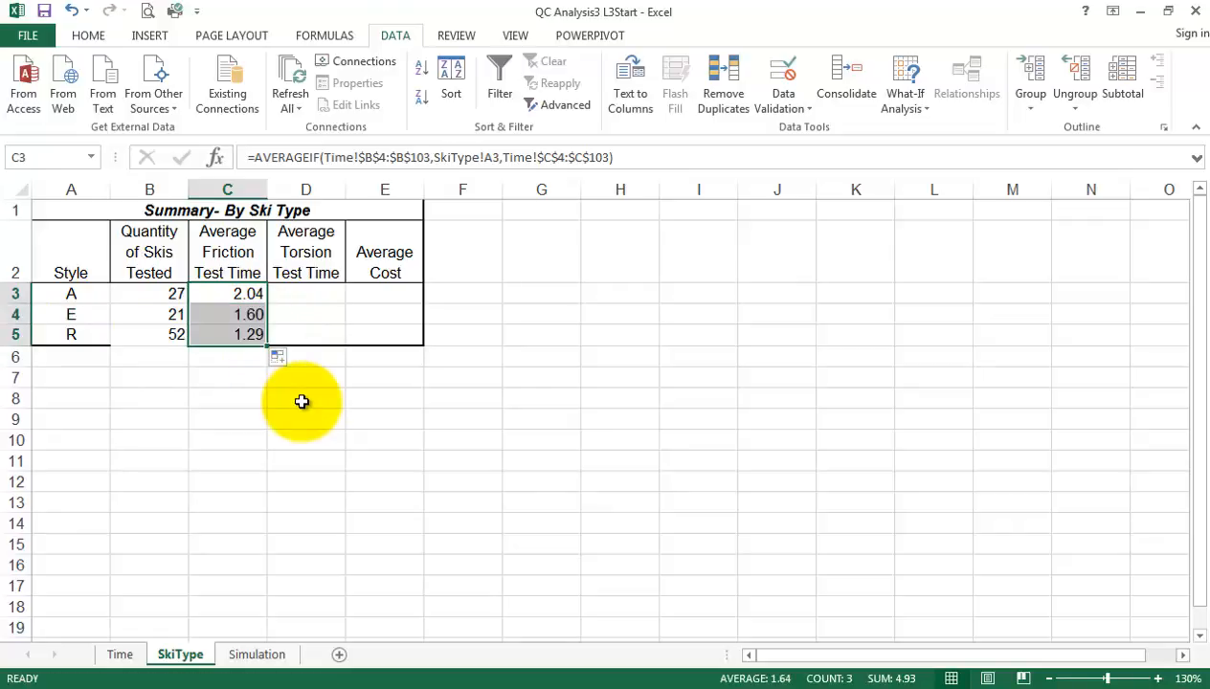
# Enter =AVERAGEIF(Time!B4:B103,SkiType!A3,Time!D4:D103) in D3 of the SkiType sheet for style A's average torsion test time
pyautogui.click(319, 296)
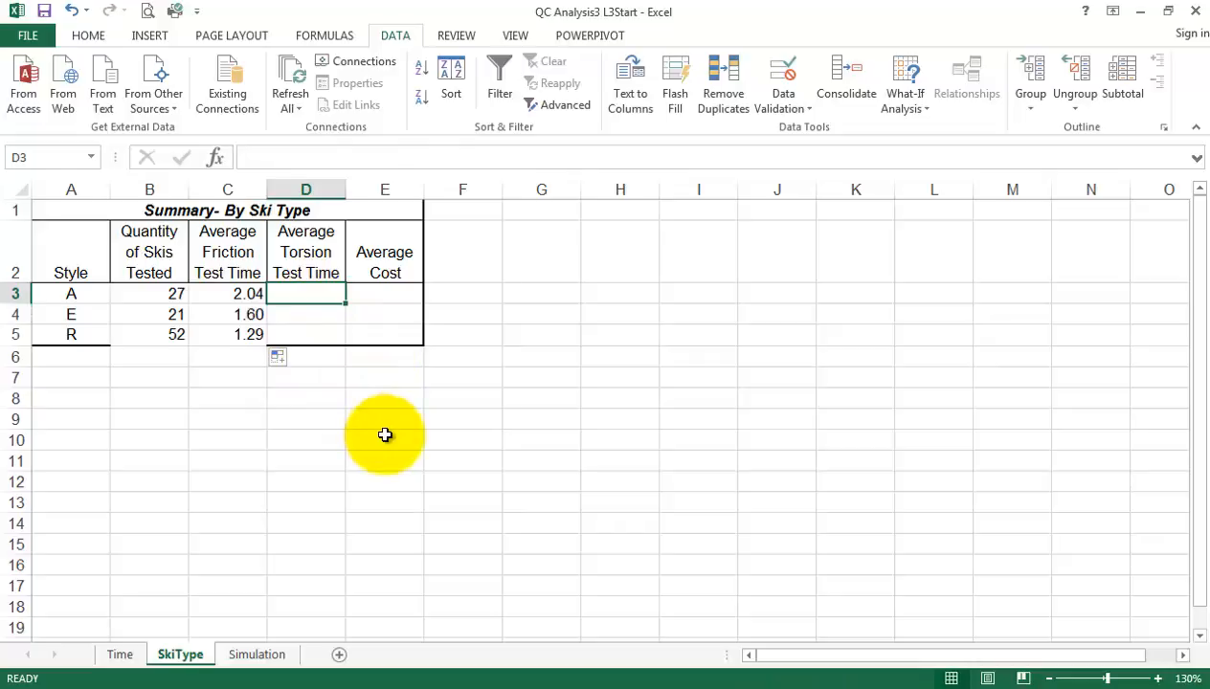
pyautogui.write('=')
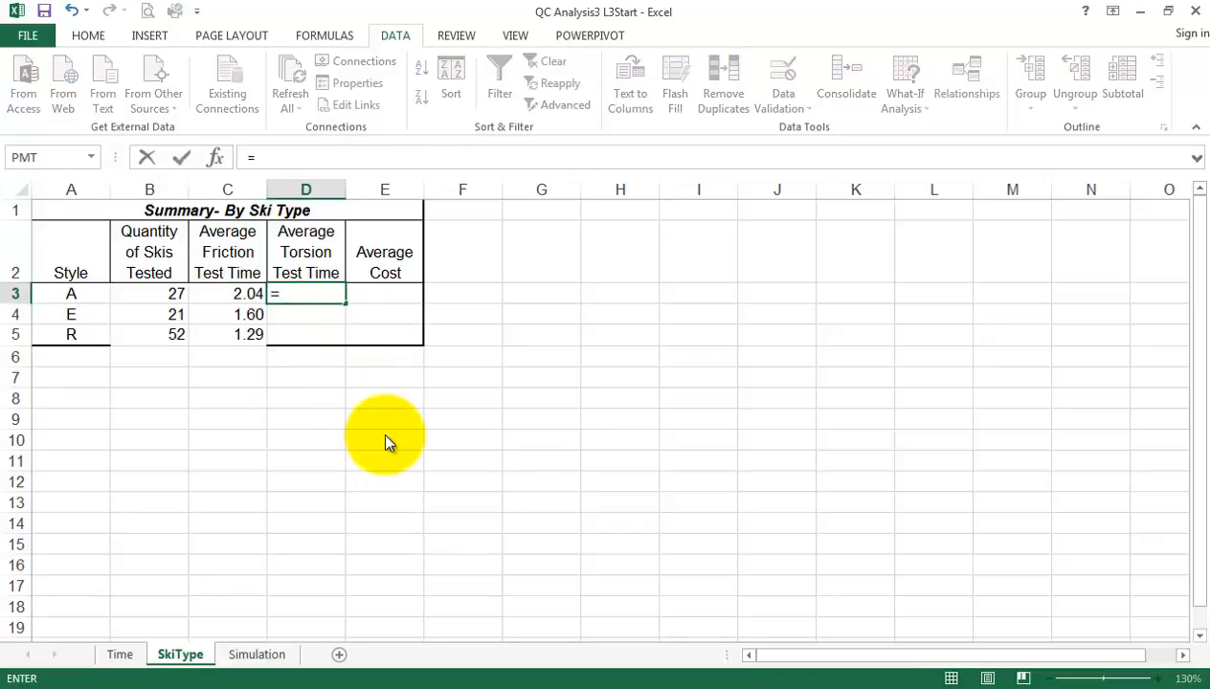
pyautogui.write('aver')
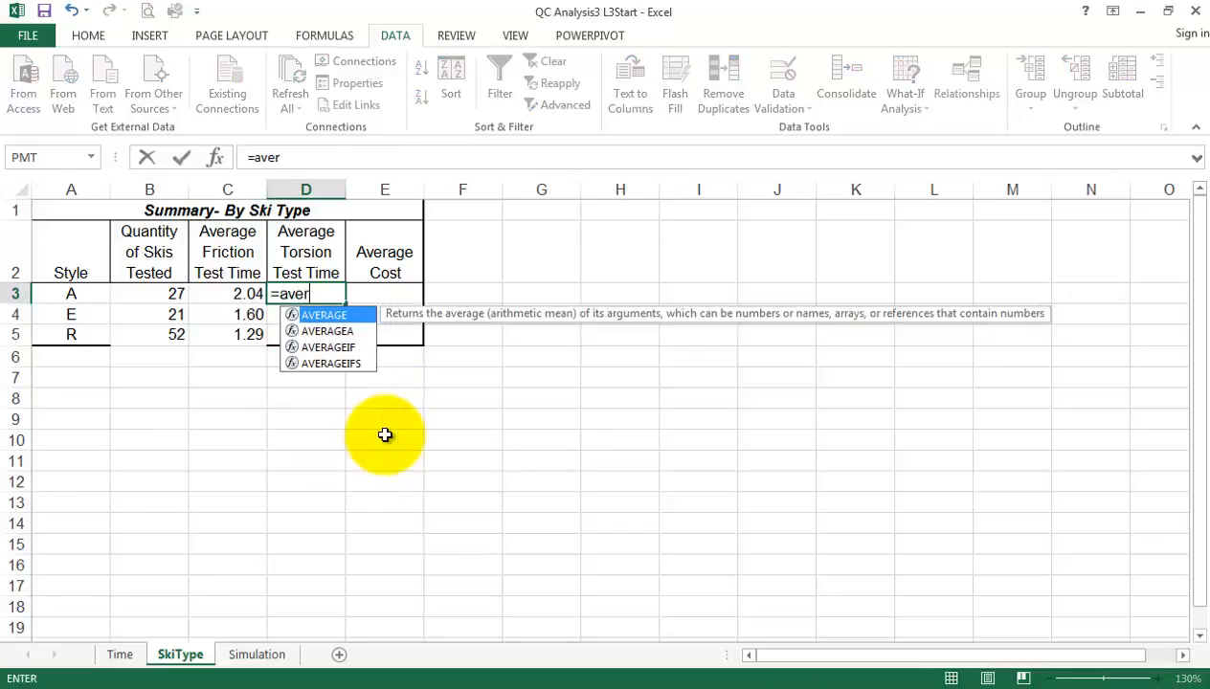
pyautogui.write('agei')
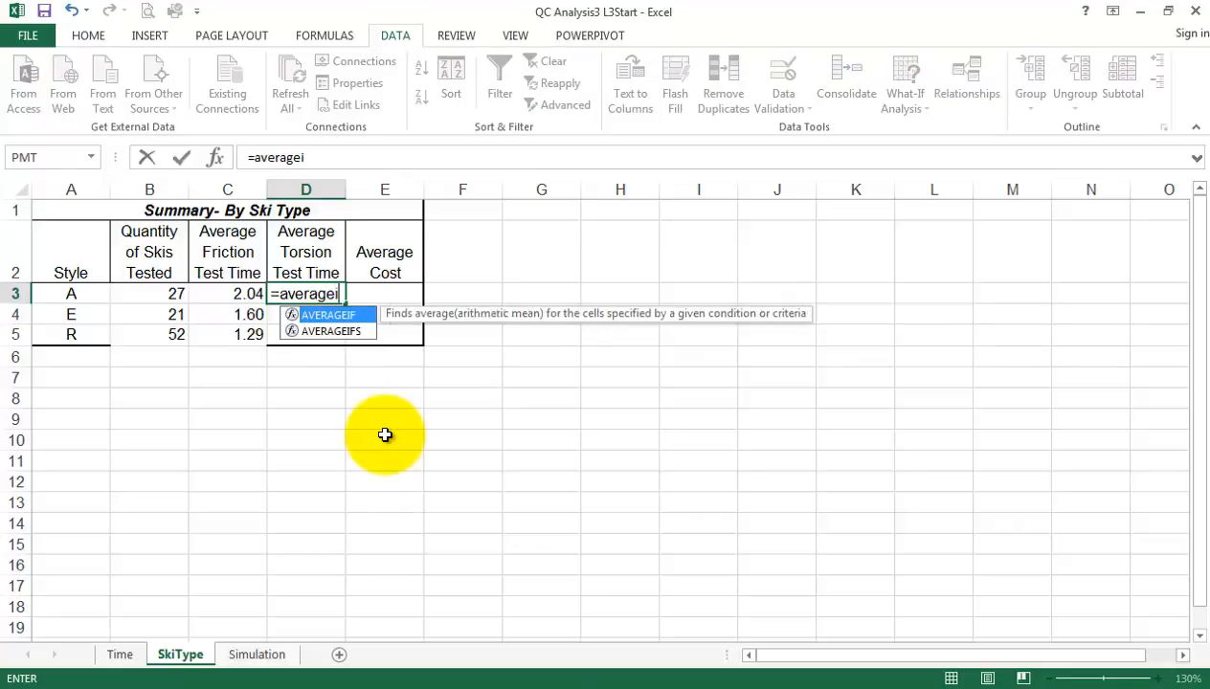
pyautogui.write('f(')
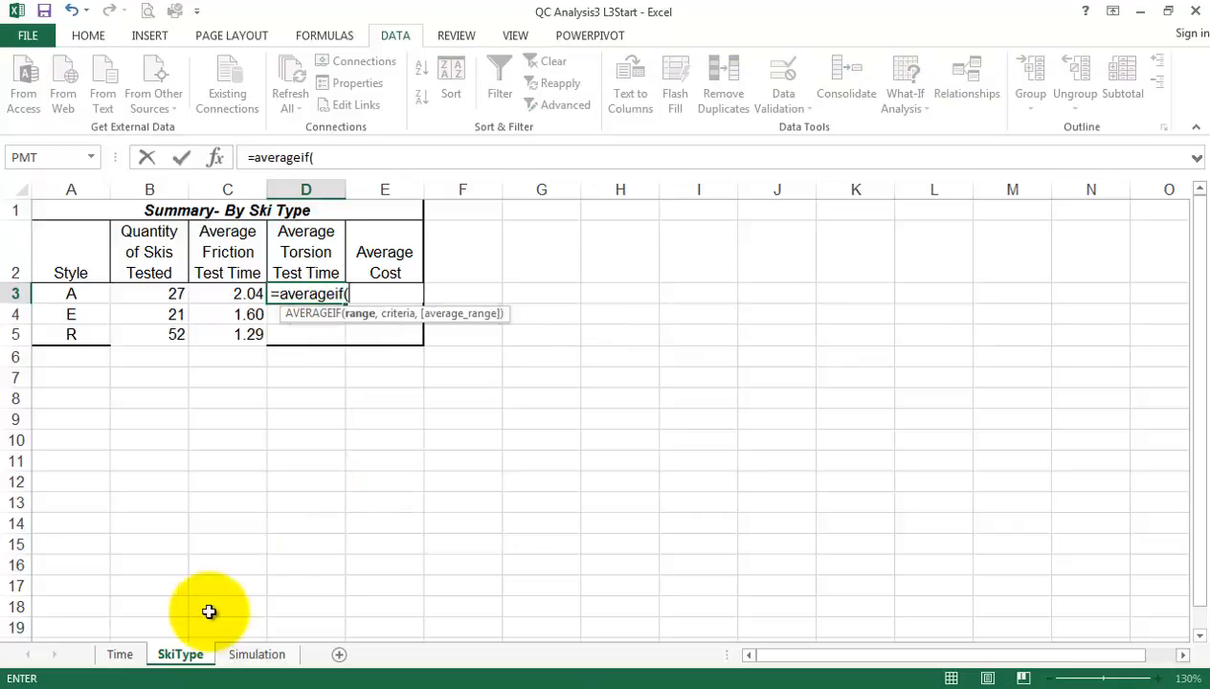
pyautogui.click(120, 654)
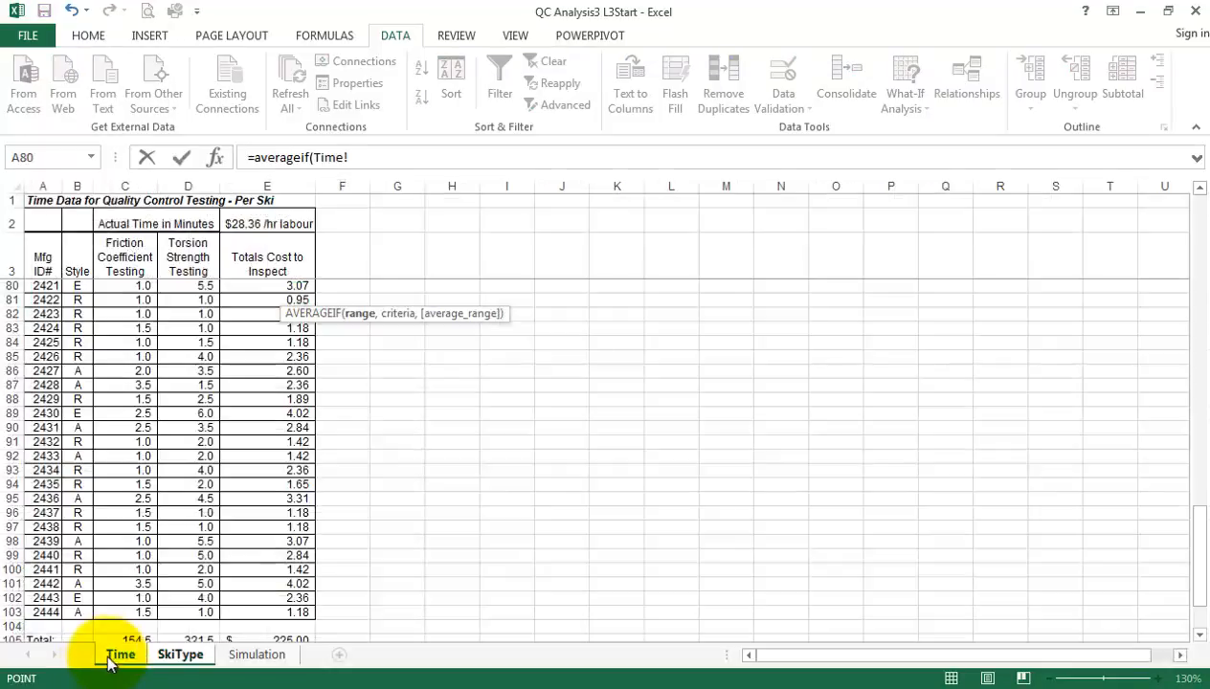
pyautogui.moveTo(81, 608); pyautogui.dragTo(76, 287)
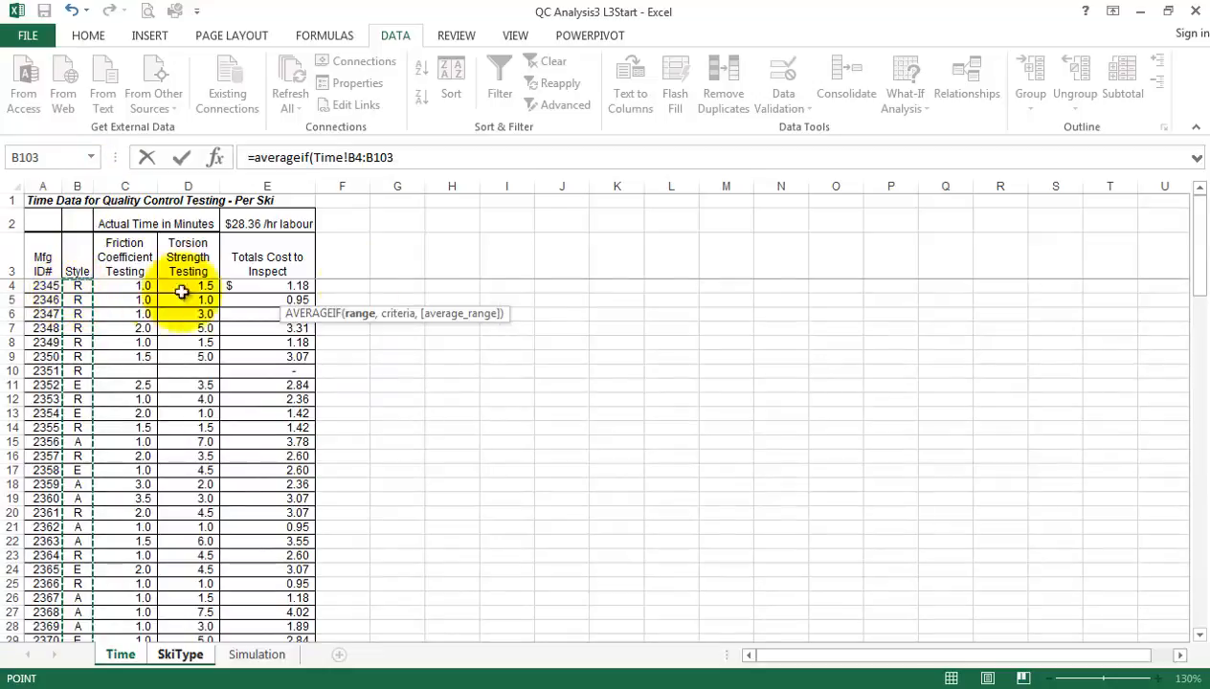
pyautogui.click(426, 157)
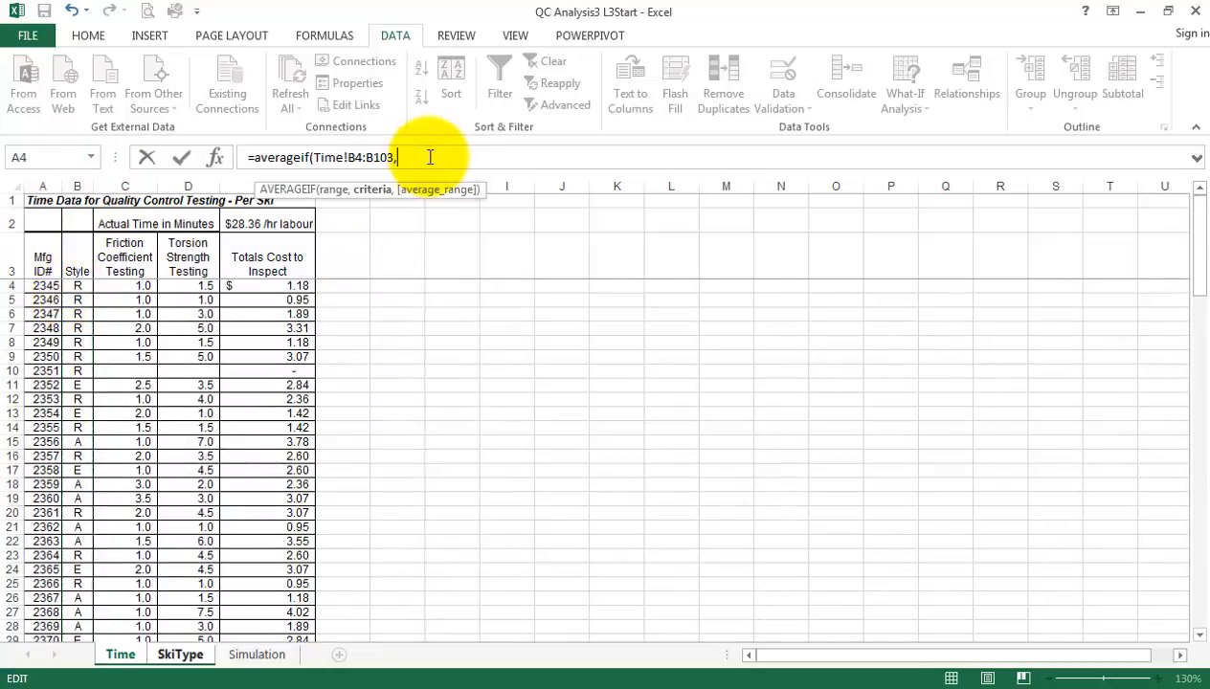
pyautogui.write(',')
pyautogui.click(181, 655)
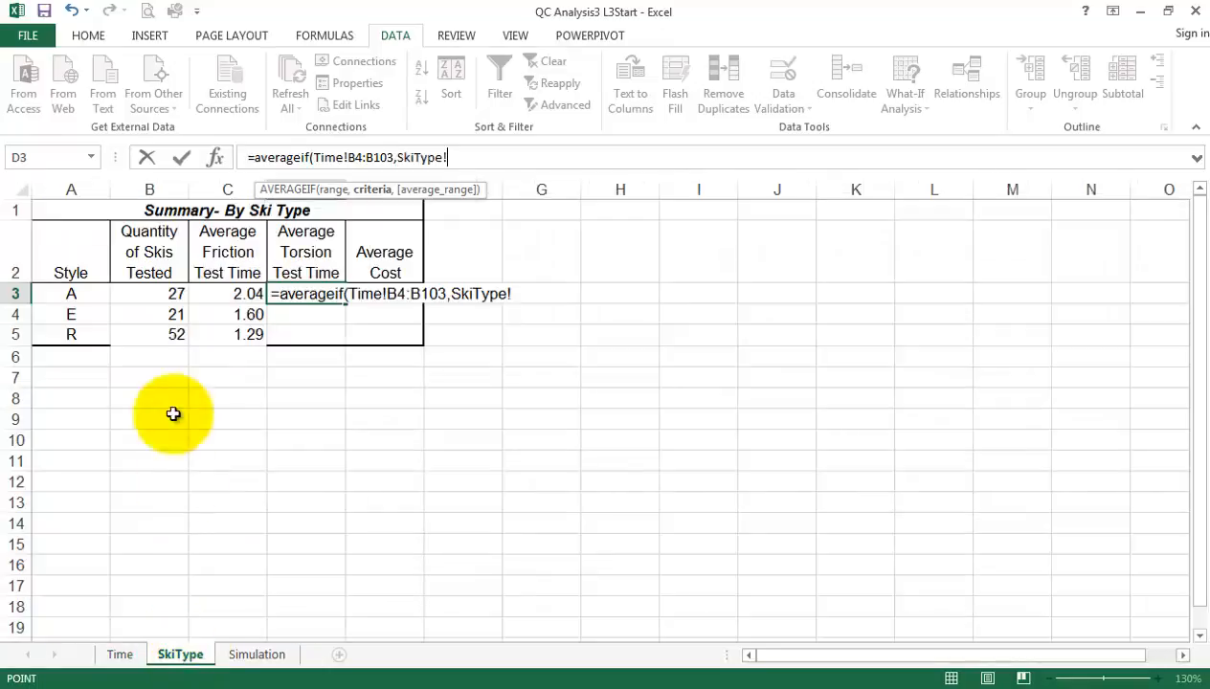
pyautogui.click(72, 295)
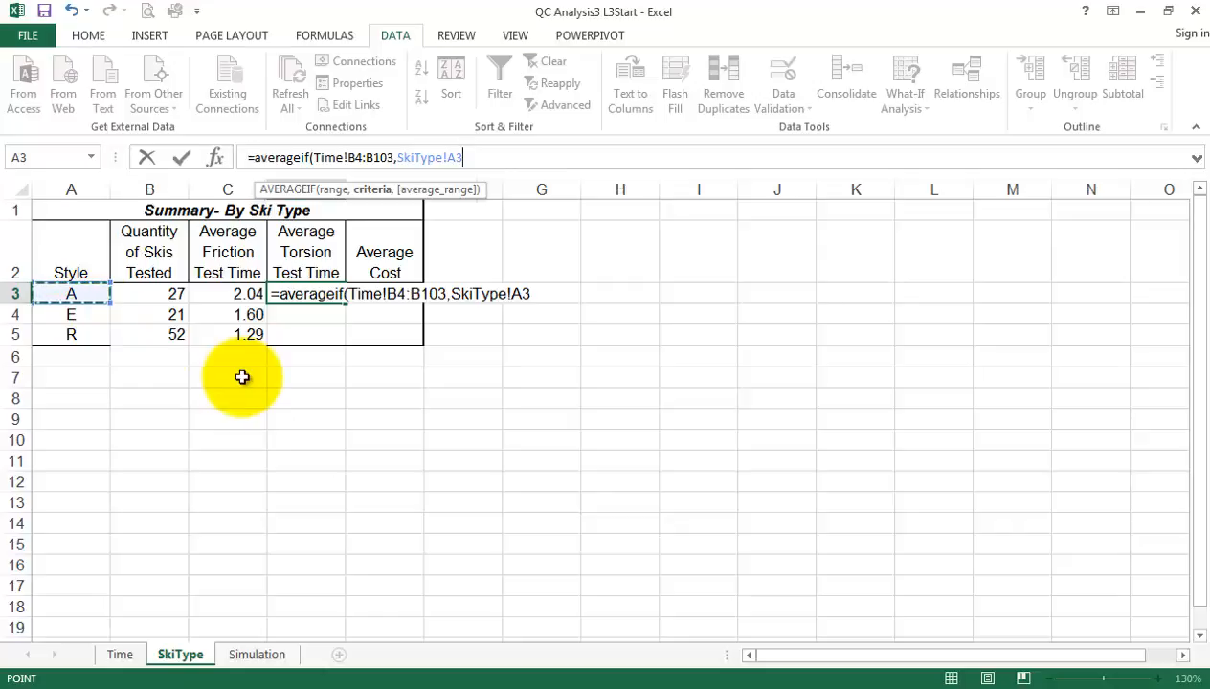
pyautogui.write(',')
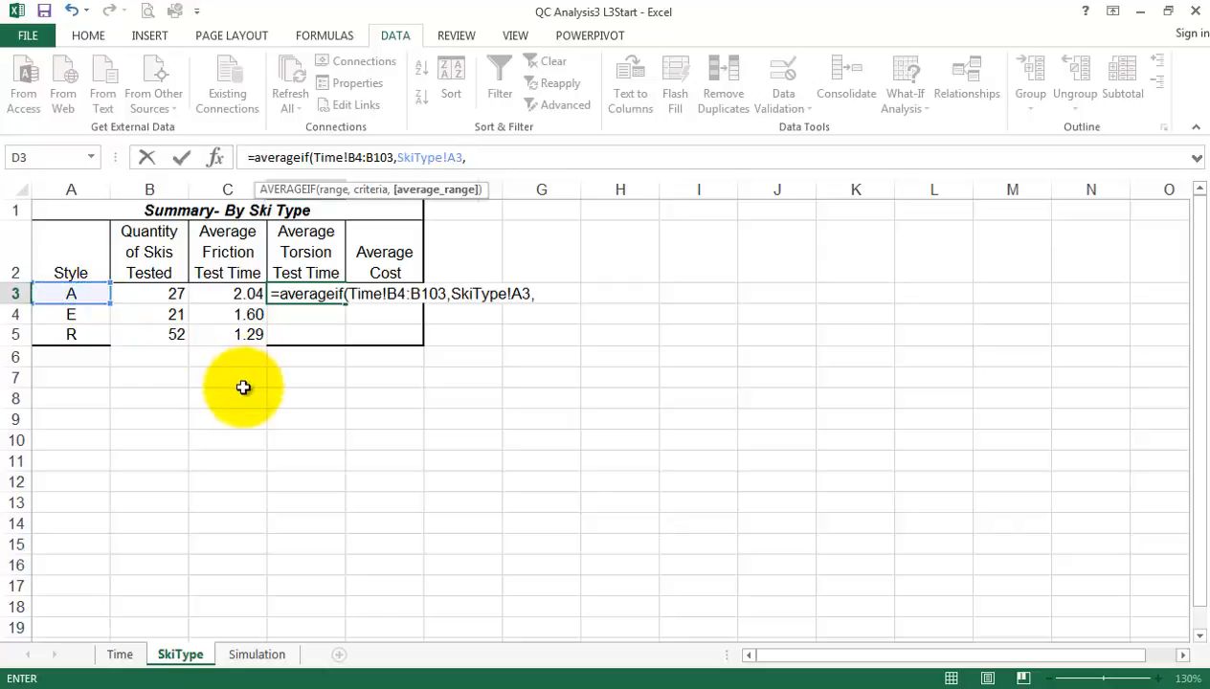
pyautogui.click(121, 656)
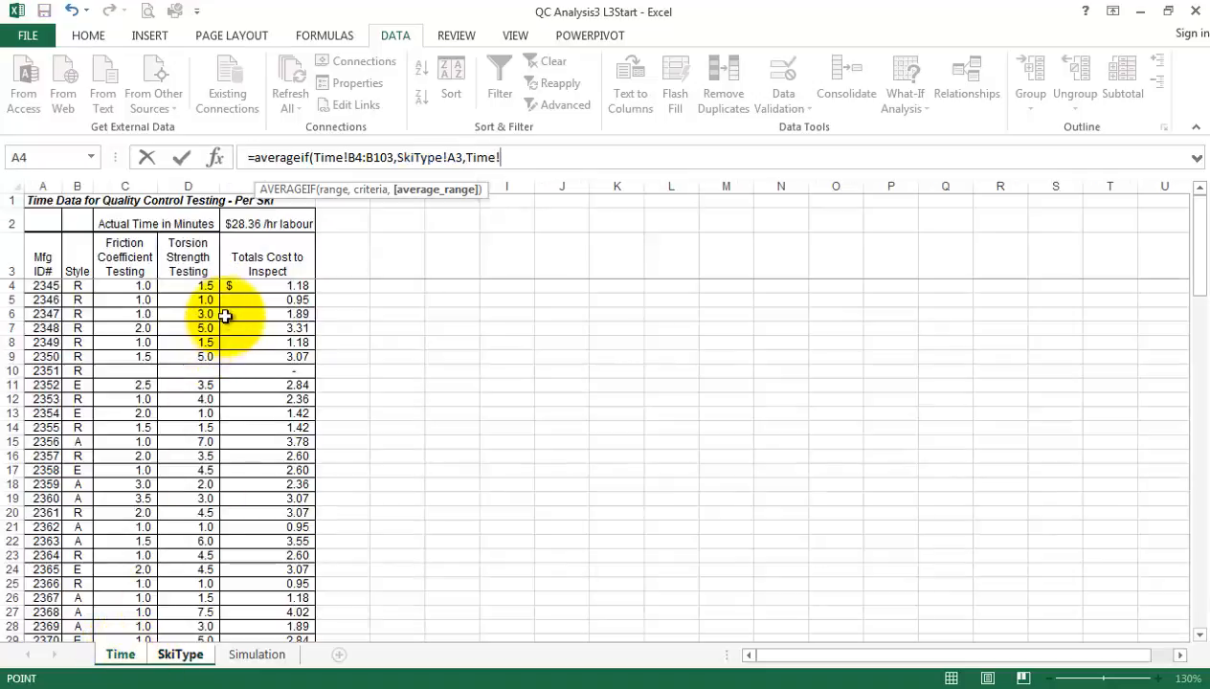
pyautogui.moveTo(193, 290); pyautogui.dragTo(210, 610)
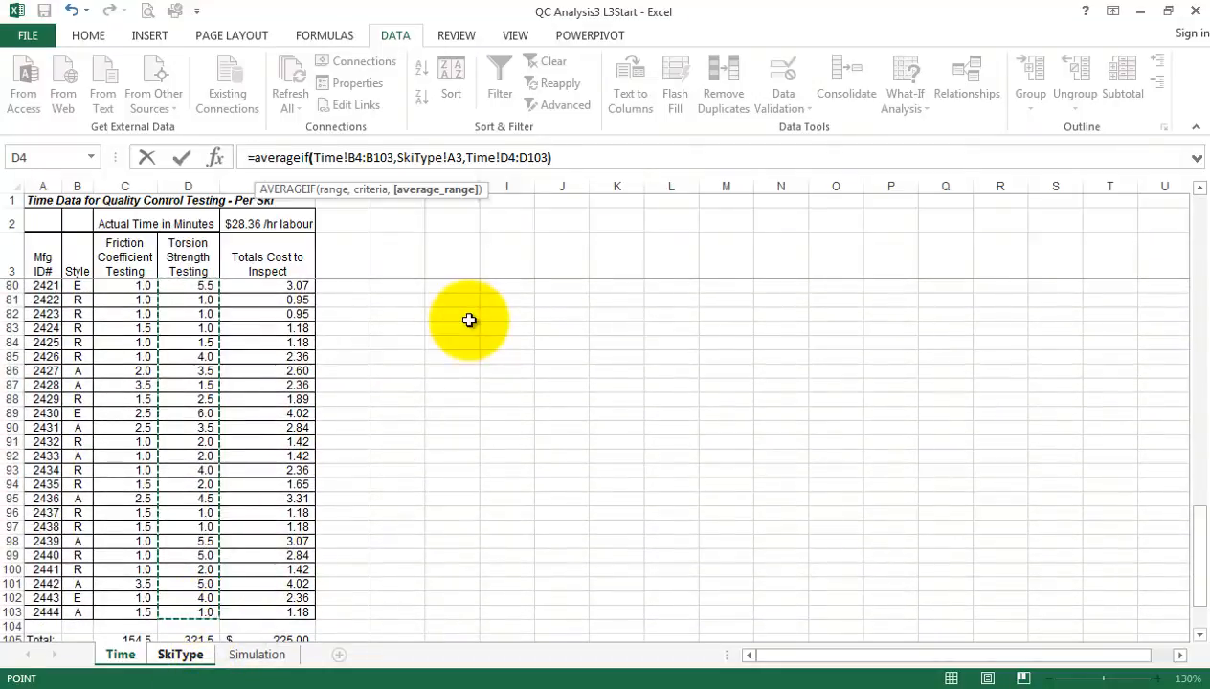
pyautogui.write(')')
pyautogui.press('Return')
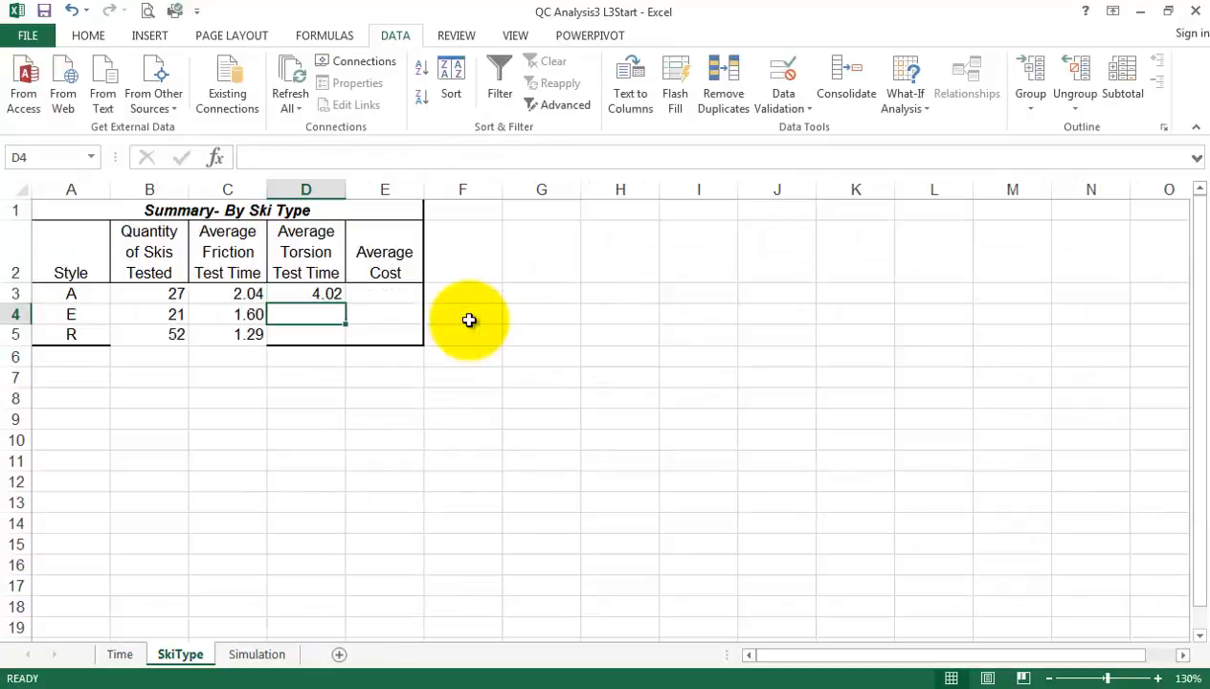
# Make the D3 AVERAGEIF ranges absolute as Time!$B$4:$B$103 and Time!$D$4:$D$103, keeping A3 relative, and fill the formula down to D5
pyautogui.click(324, 294)
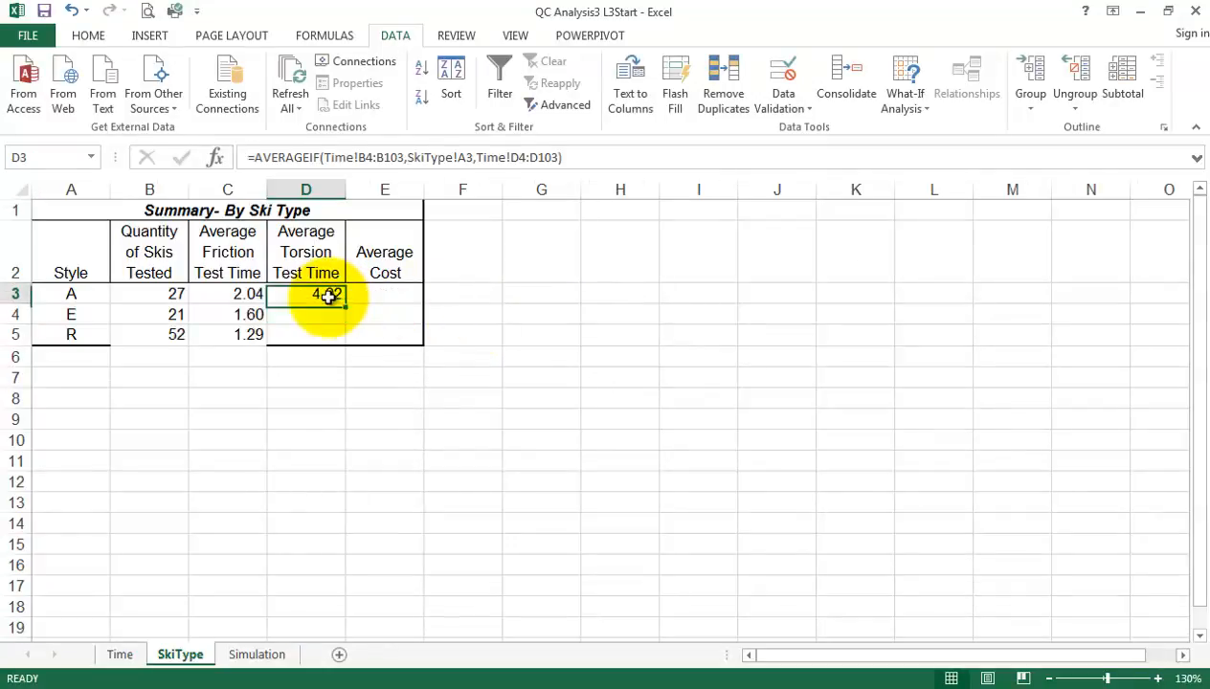
pyautogui.click(361, 159)
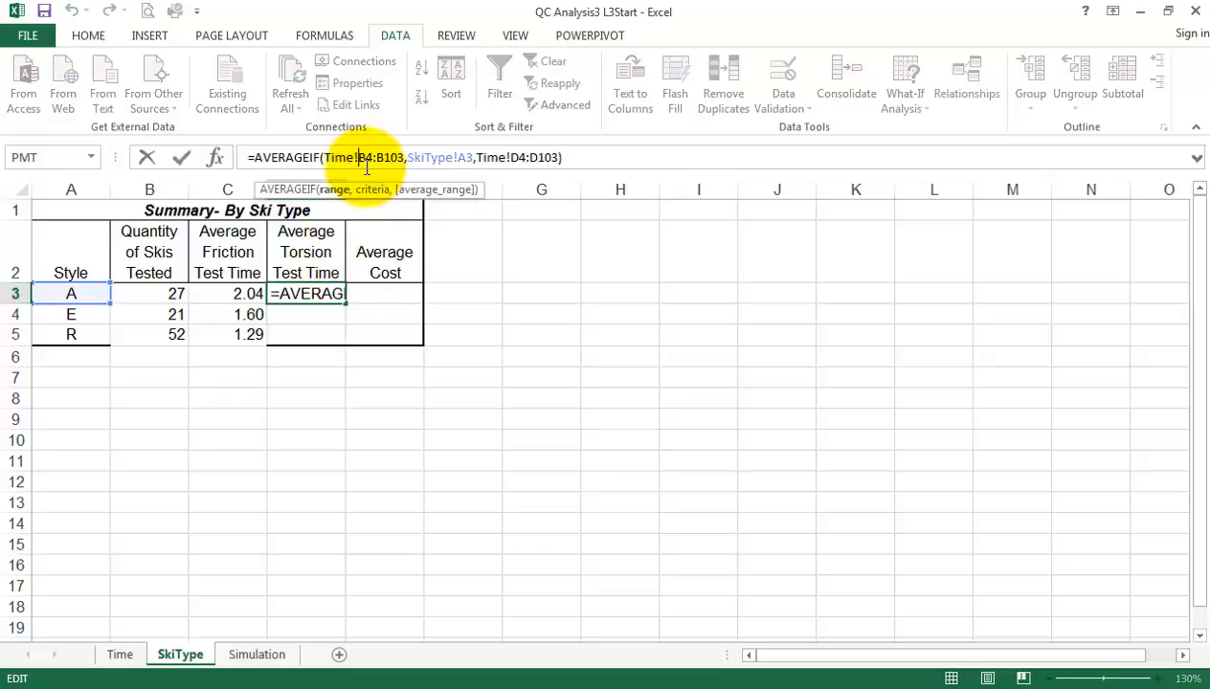
pyautogui.press('F4')
pyautogui.click(411, 158)
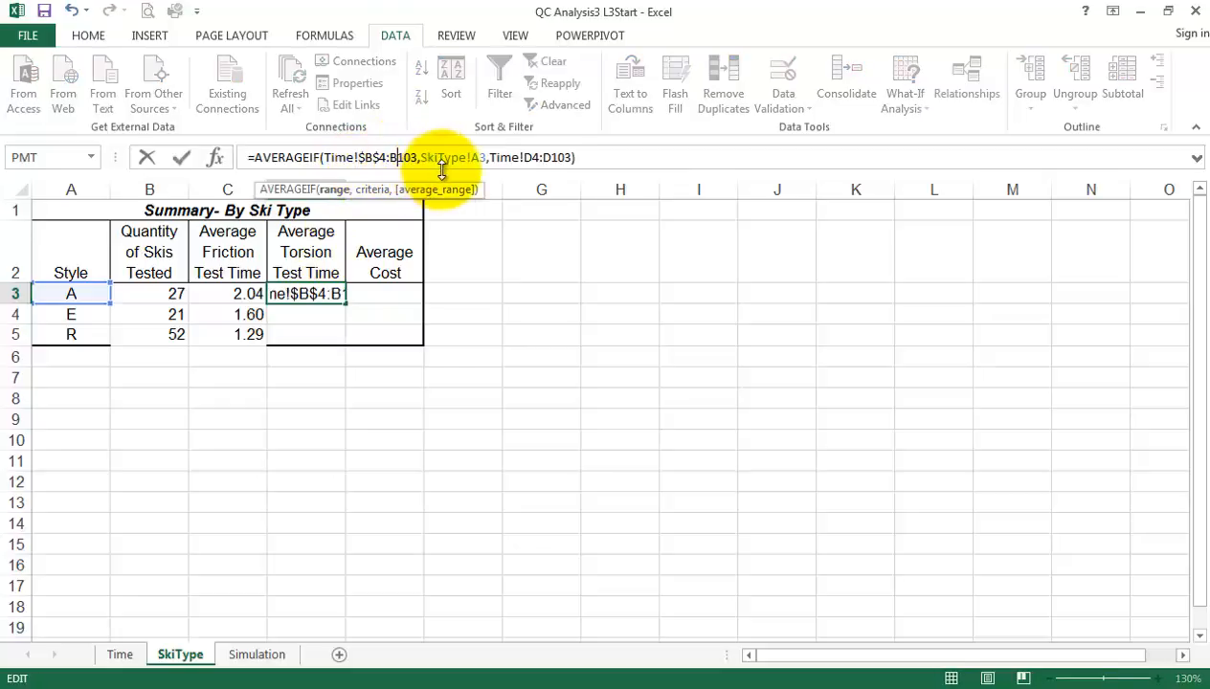
pyautogui.press('F4')
pyautogui.click(543, 157)
pyautogui.press('F4')
pyautogui.click(584, 158)
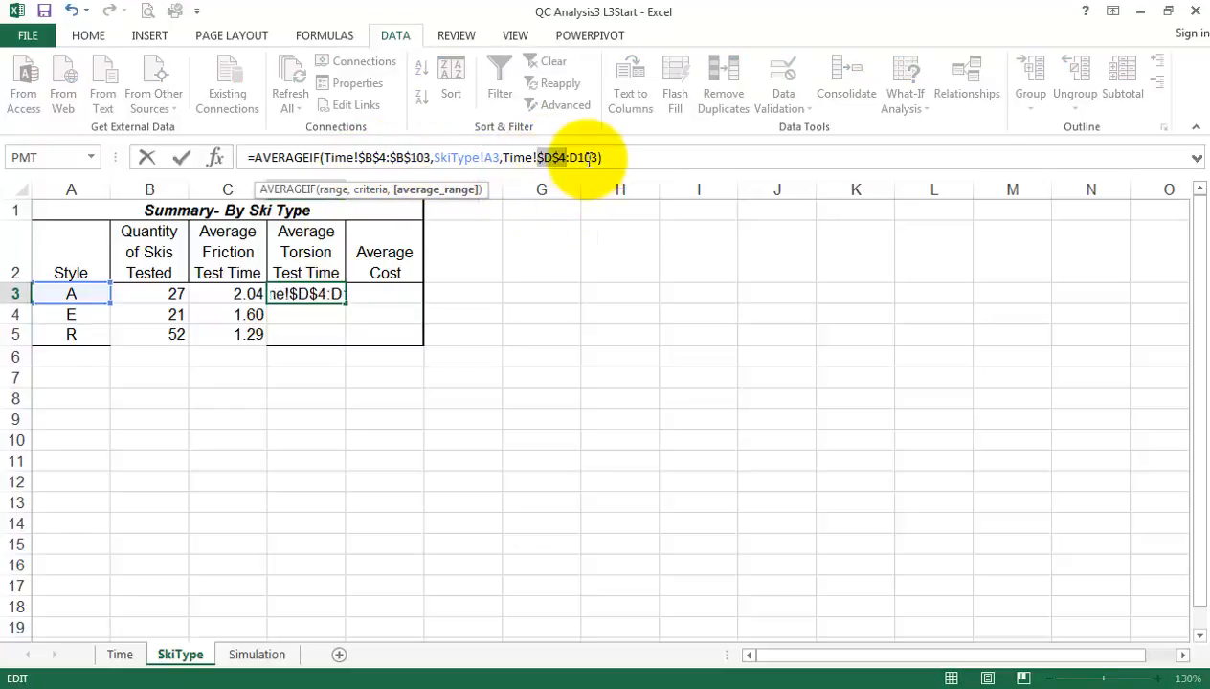
pyautogui.press('F4')
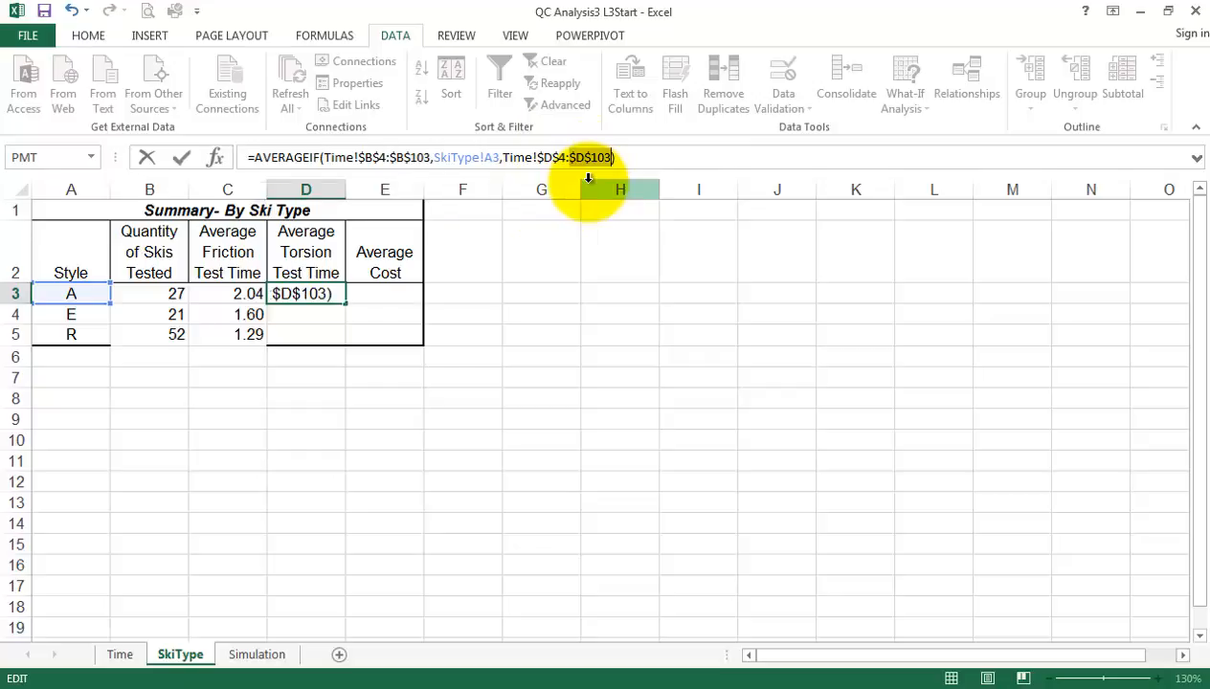
pyautogui.press('Return')
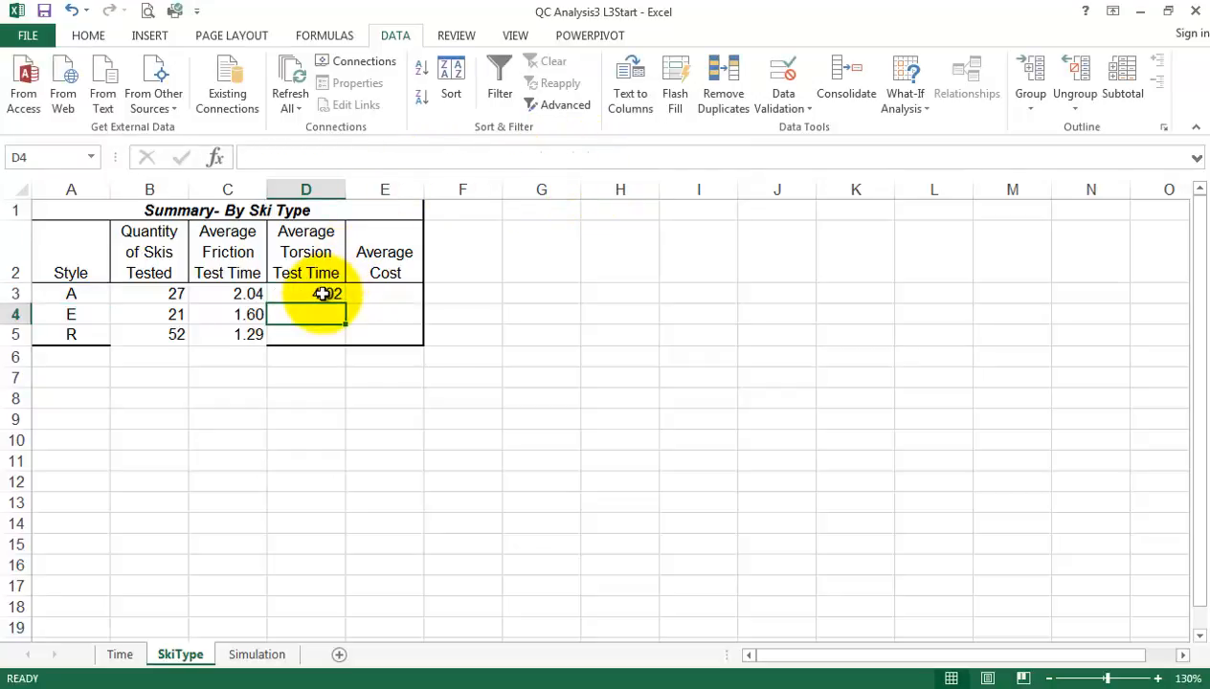
pyautogui.click(326, 294)
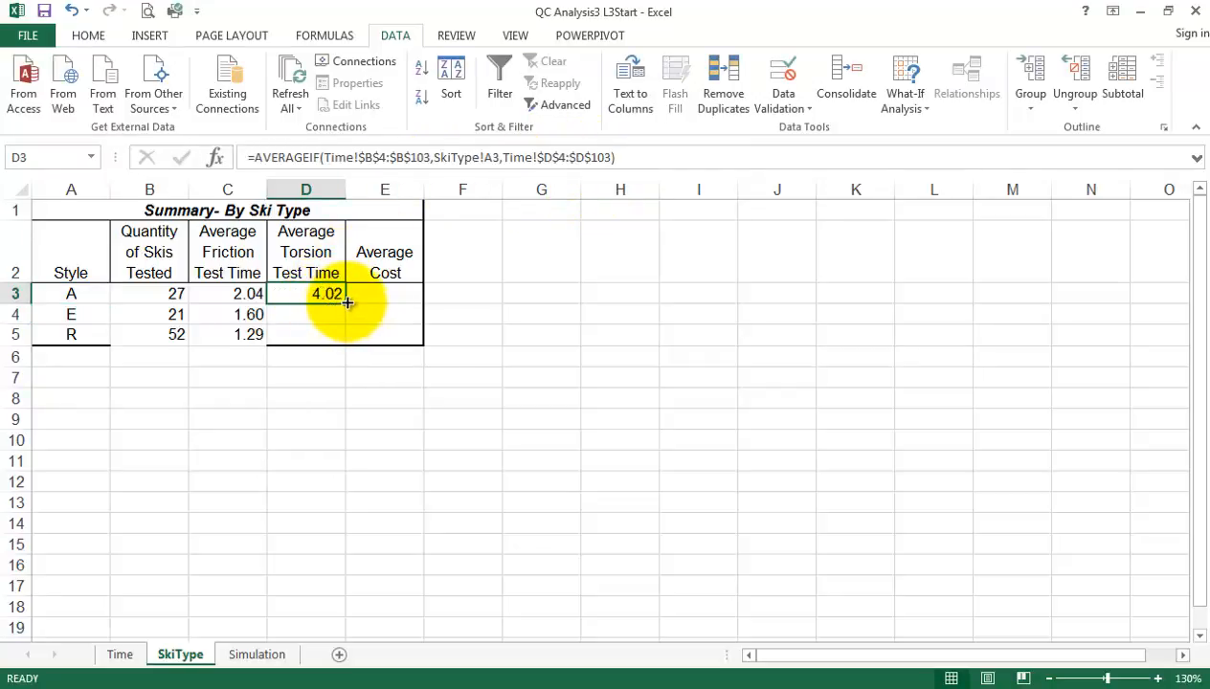
pyautogui.moveTo(346, 302); pyautogui.dragTo(345, 343)
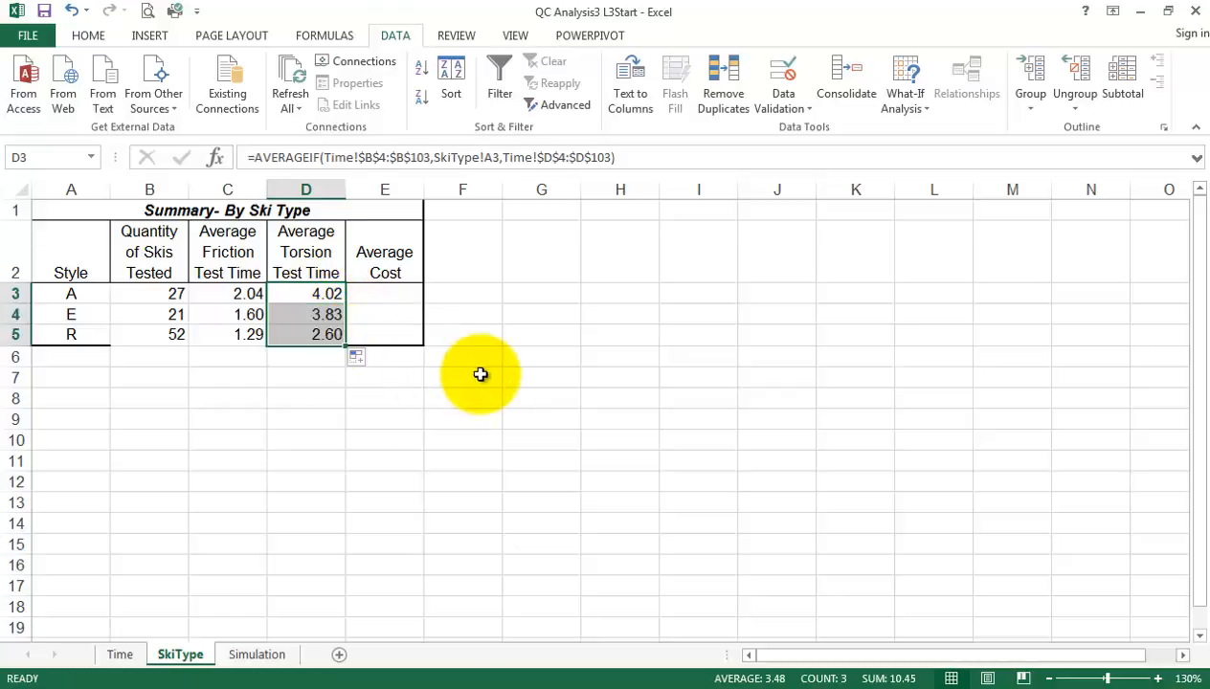
# Enter =AVERAGEIF(Time!B4:B103,SkiType!A3,Time!E4:E103) in E3 of the SkiType sheet for style A's average cost, and reselect E3
pyautogui.click(393, 294)
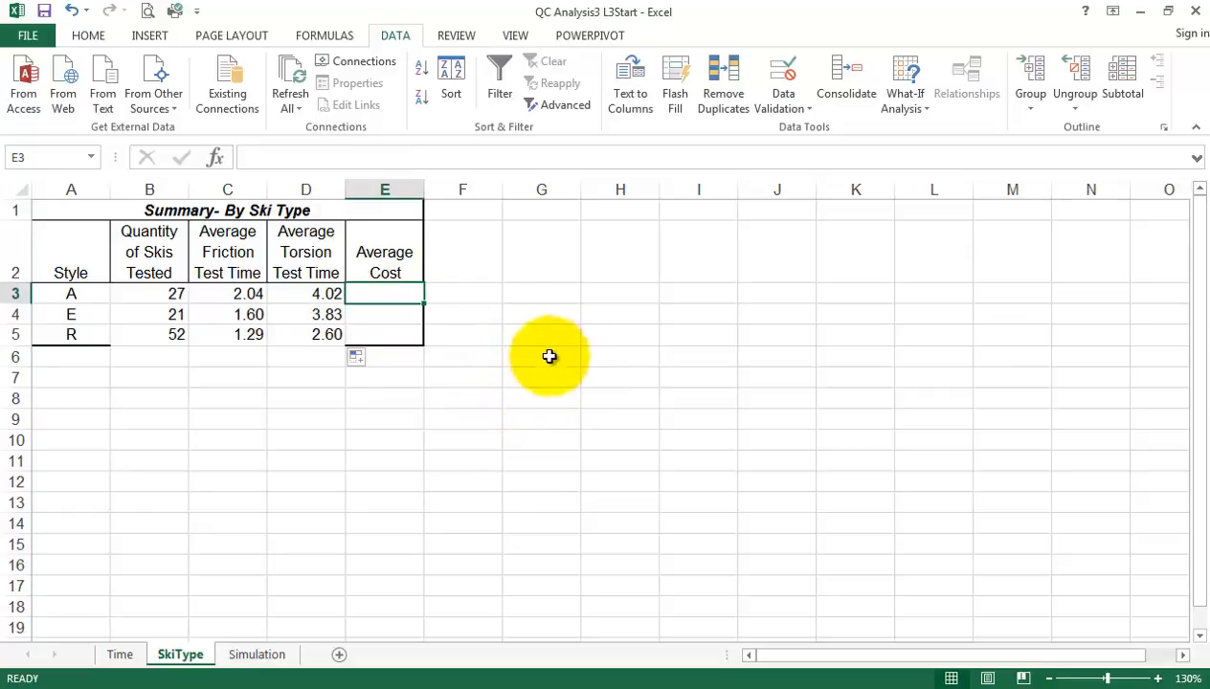
pyautogui.write('=a')
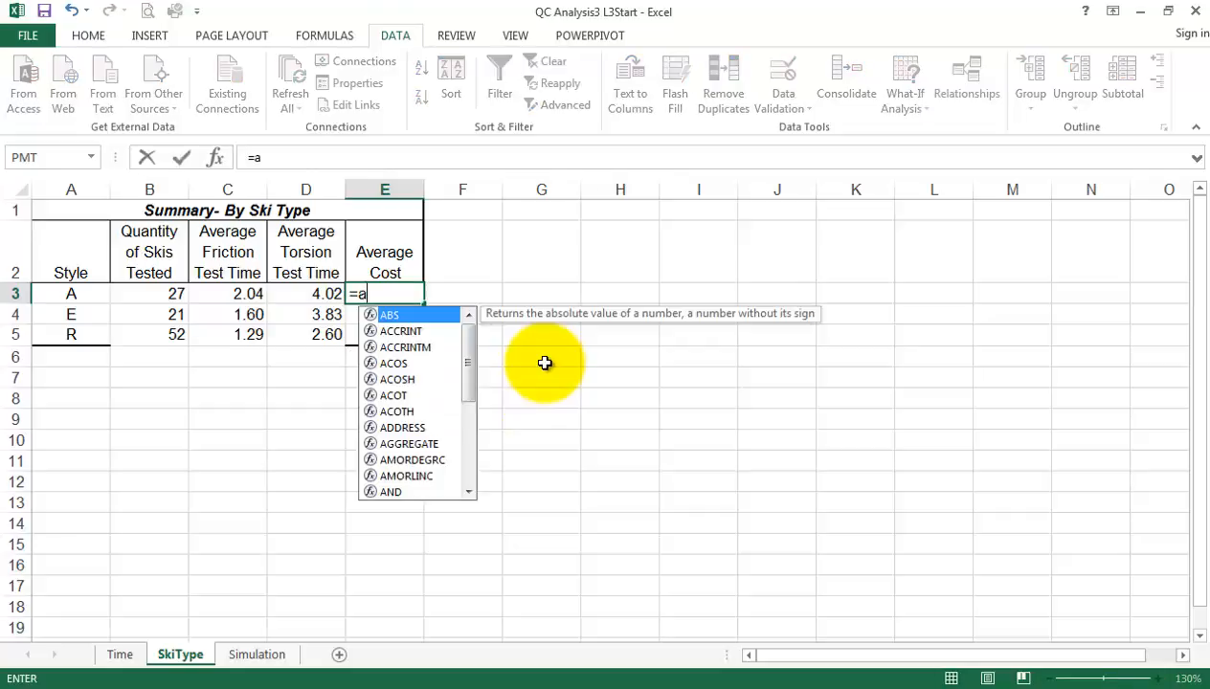
pyautogui.write('verage')
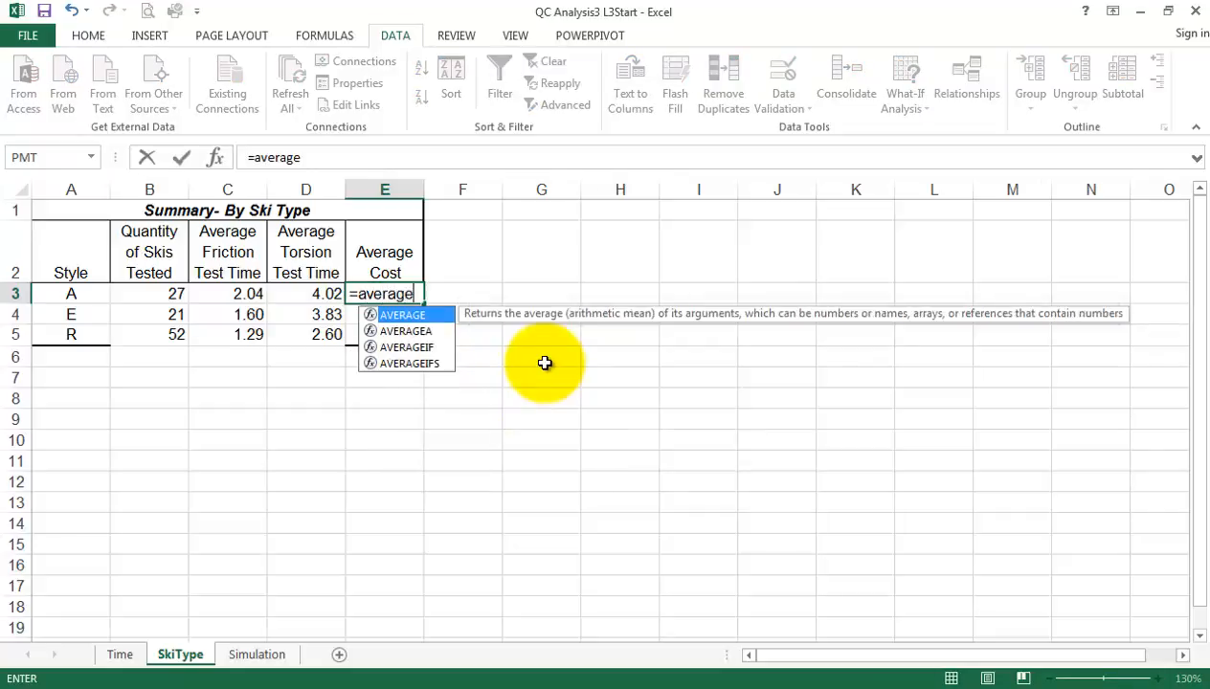
pyautogui.write('if(')
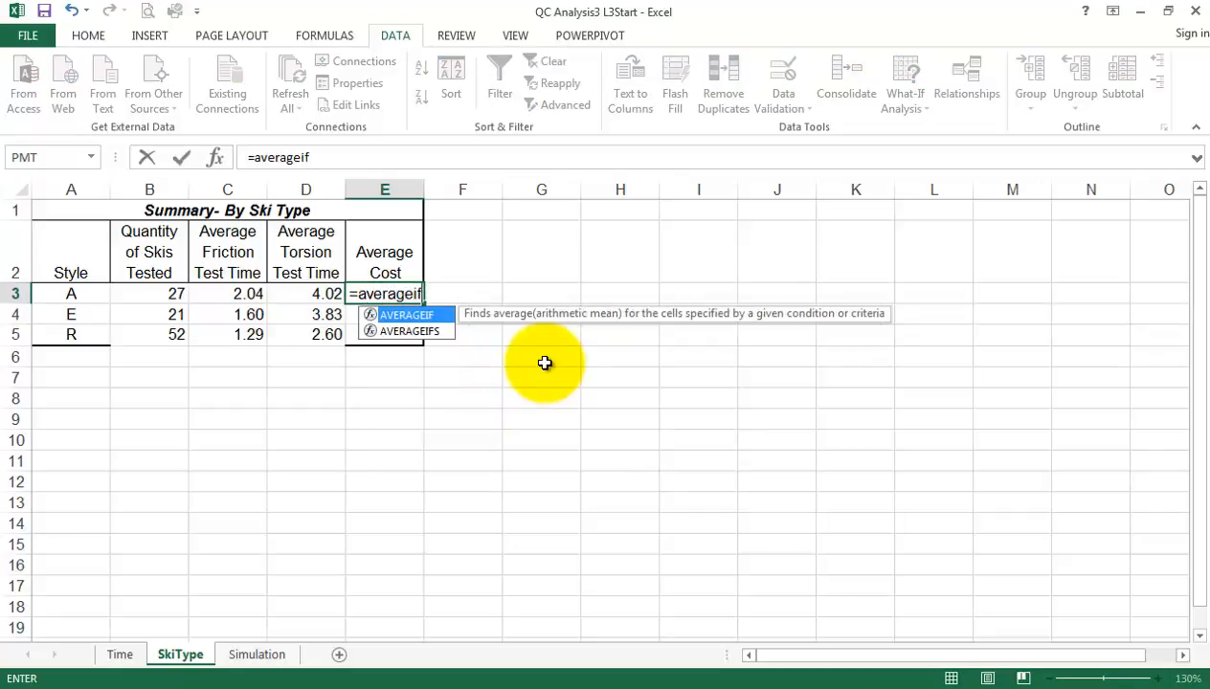
pyautogui.click(120, 655)
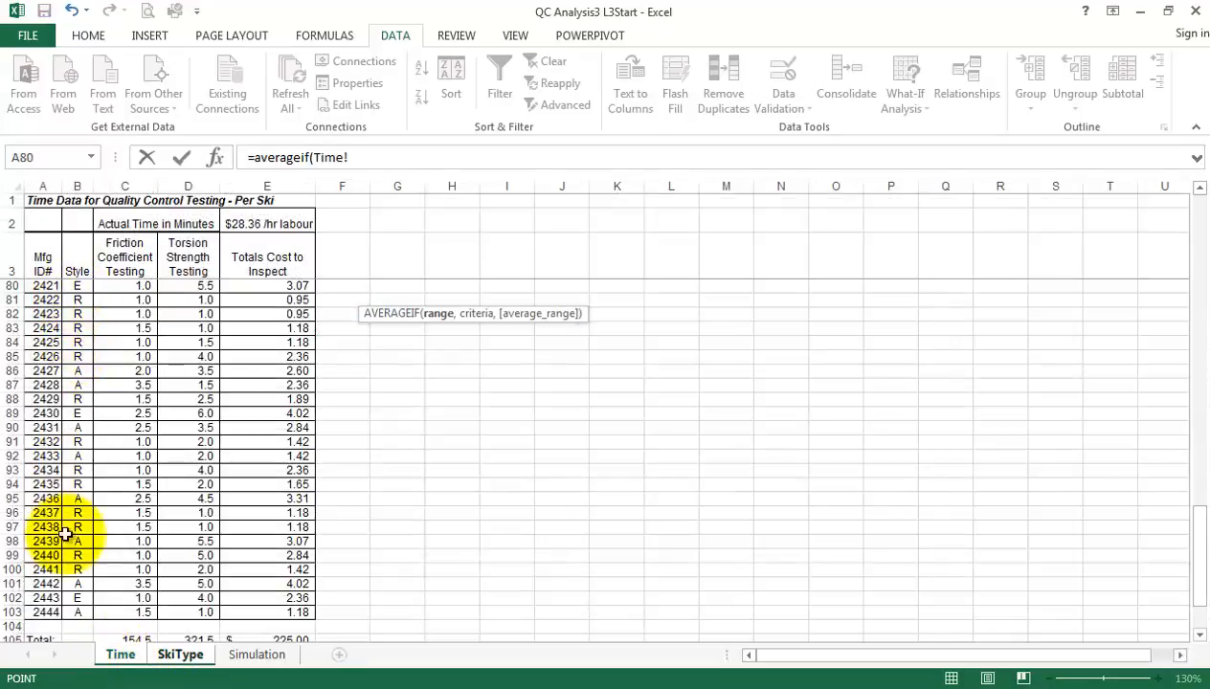
pyautogui.moveTo(78, 611); pyautogui.dragTo(79, 286)
pyautogui.click(407, 161)
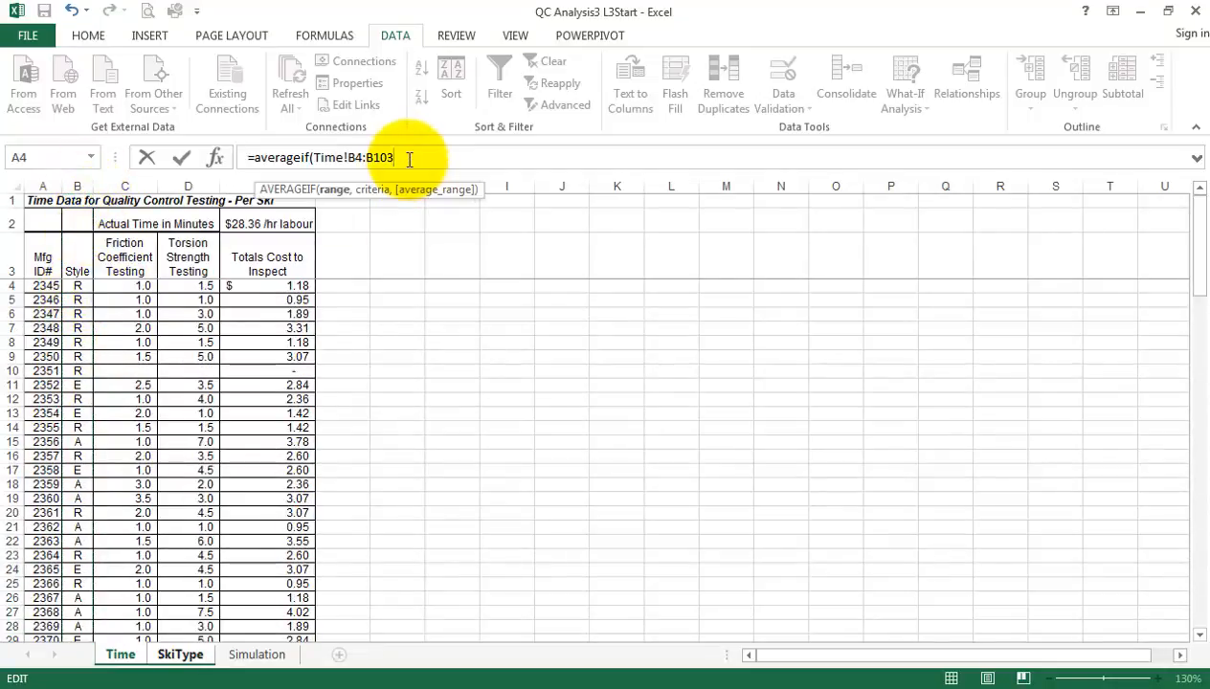
pyautogui.write(',')
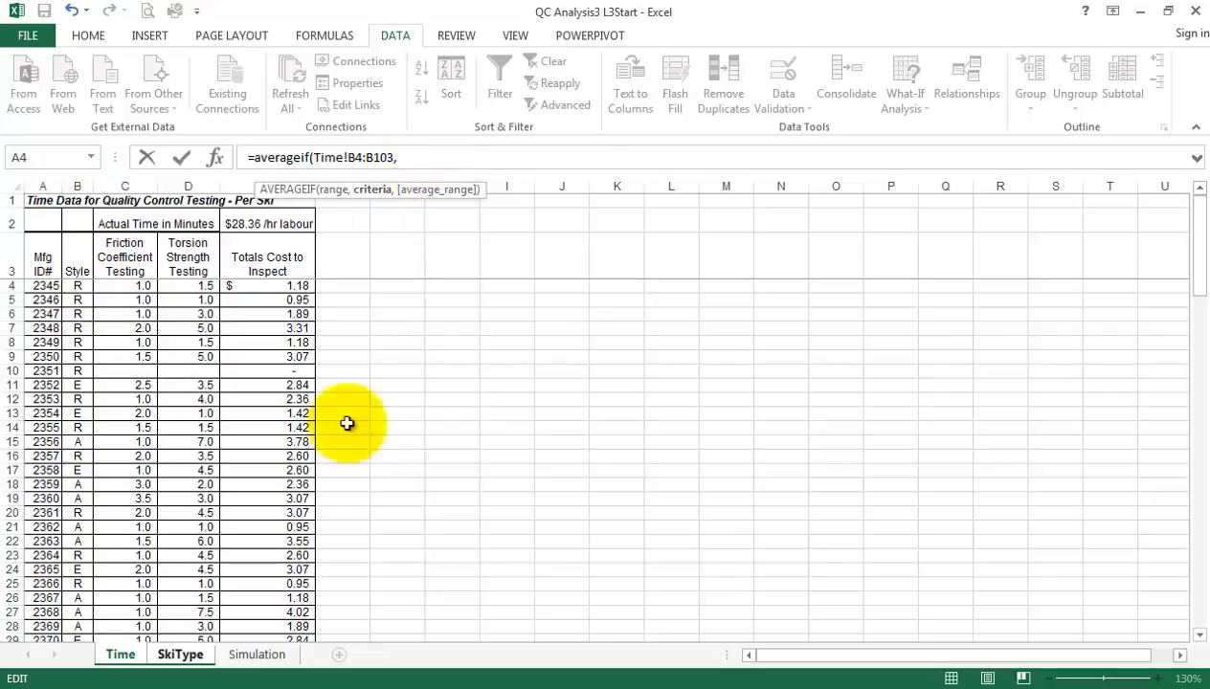
pyautogui.click(177, 654)
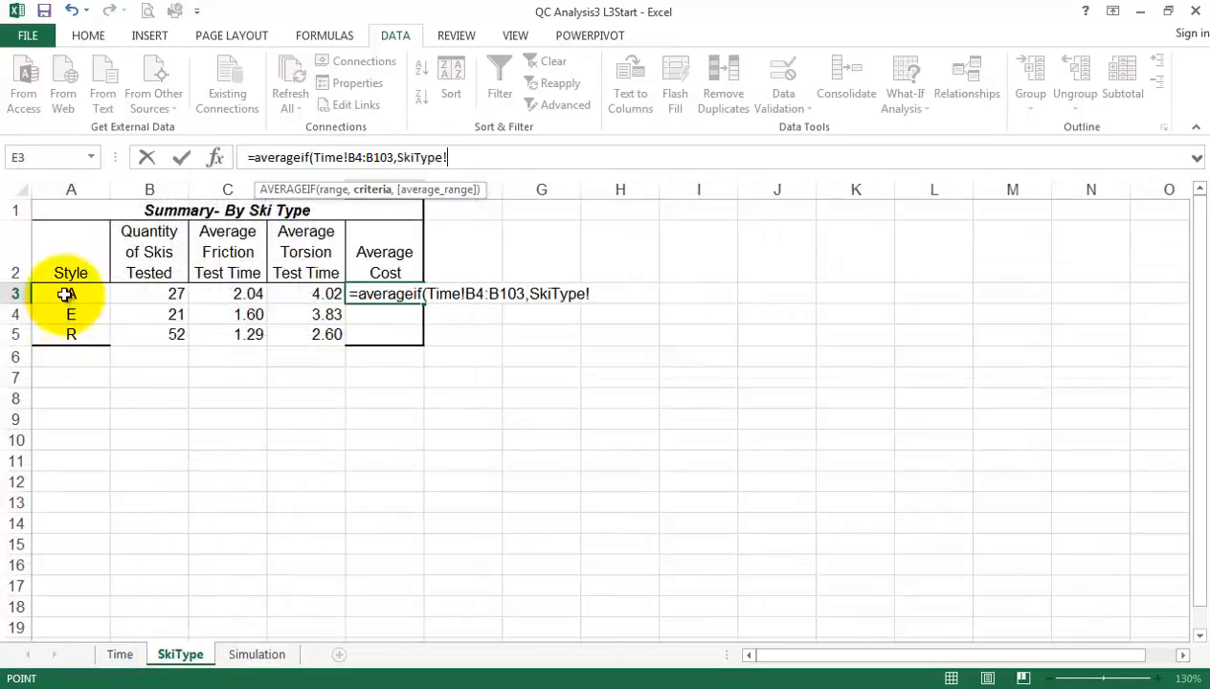
pyautogui.click(64, 294)
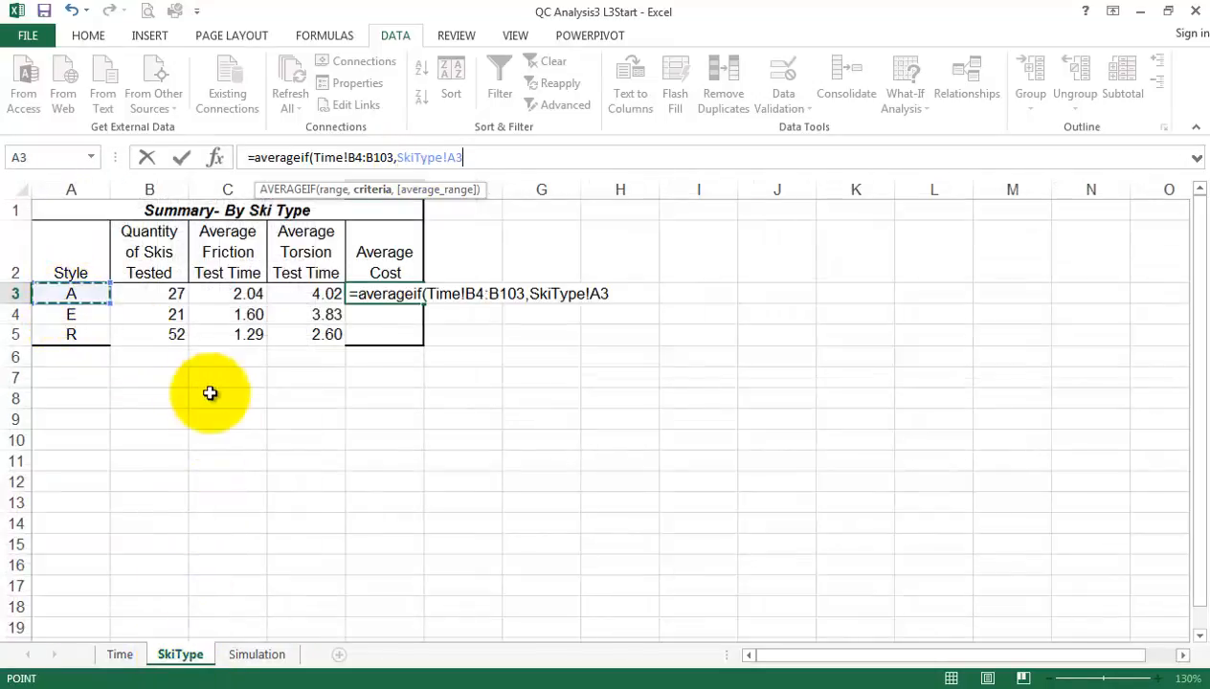
pyautogui.write(',')
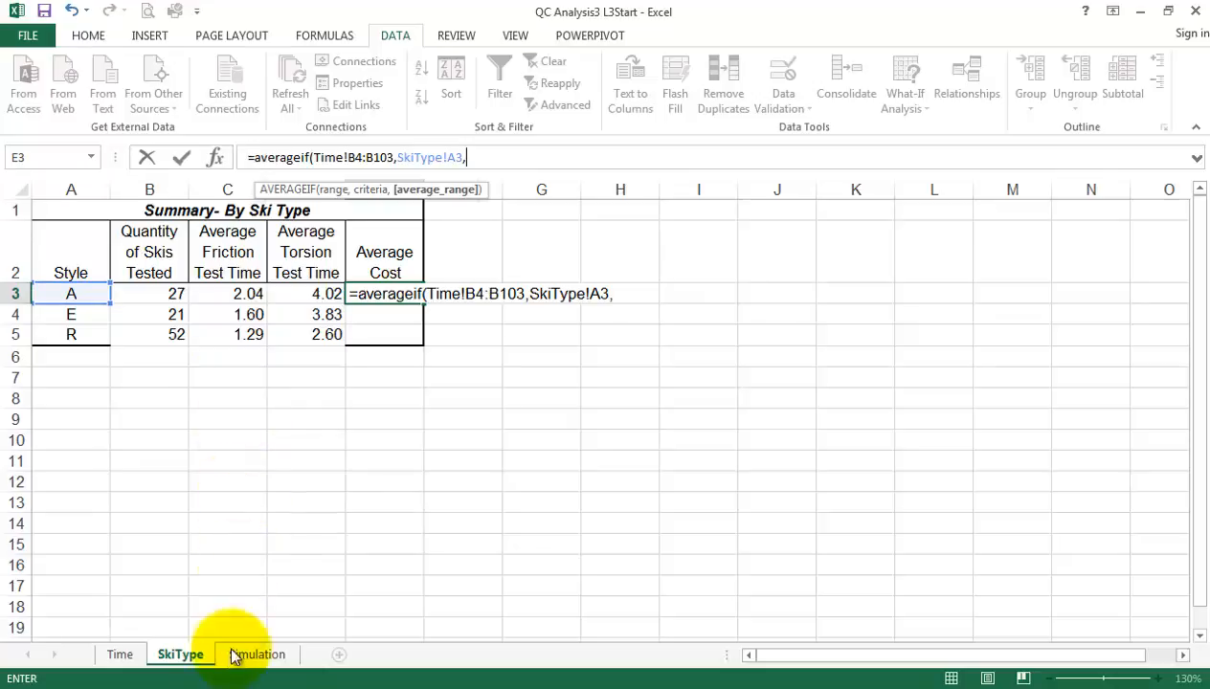
pyautogui.click(121, 655)
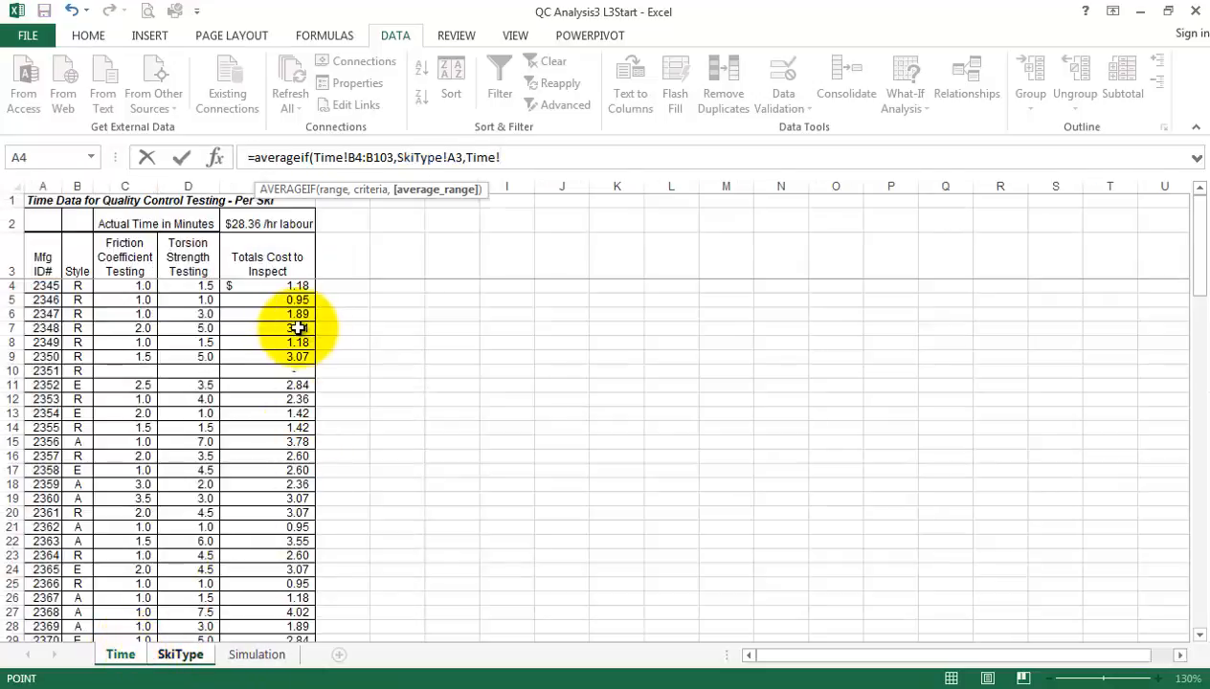
pyautogui.moveTo(288, 286); pyautogui.dragTo(300, 612)
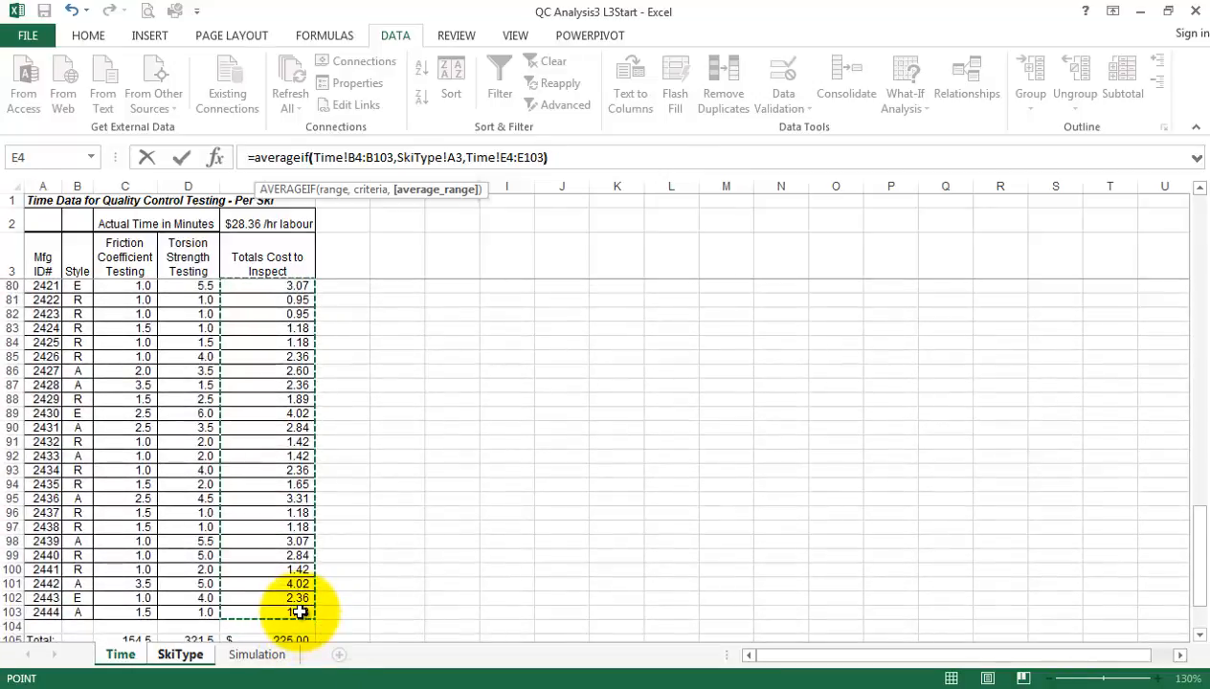
pyautogui.press('Return')
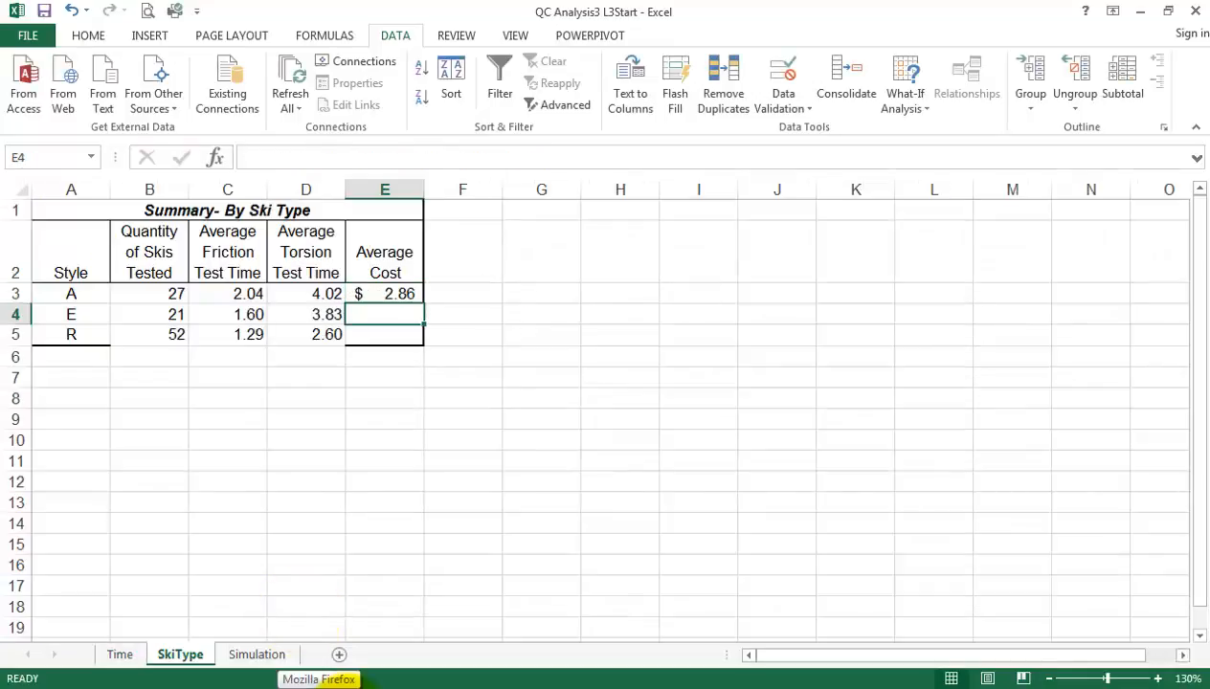
pyautogui.click(387, 294)
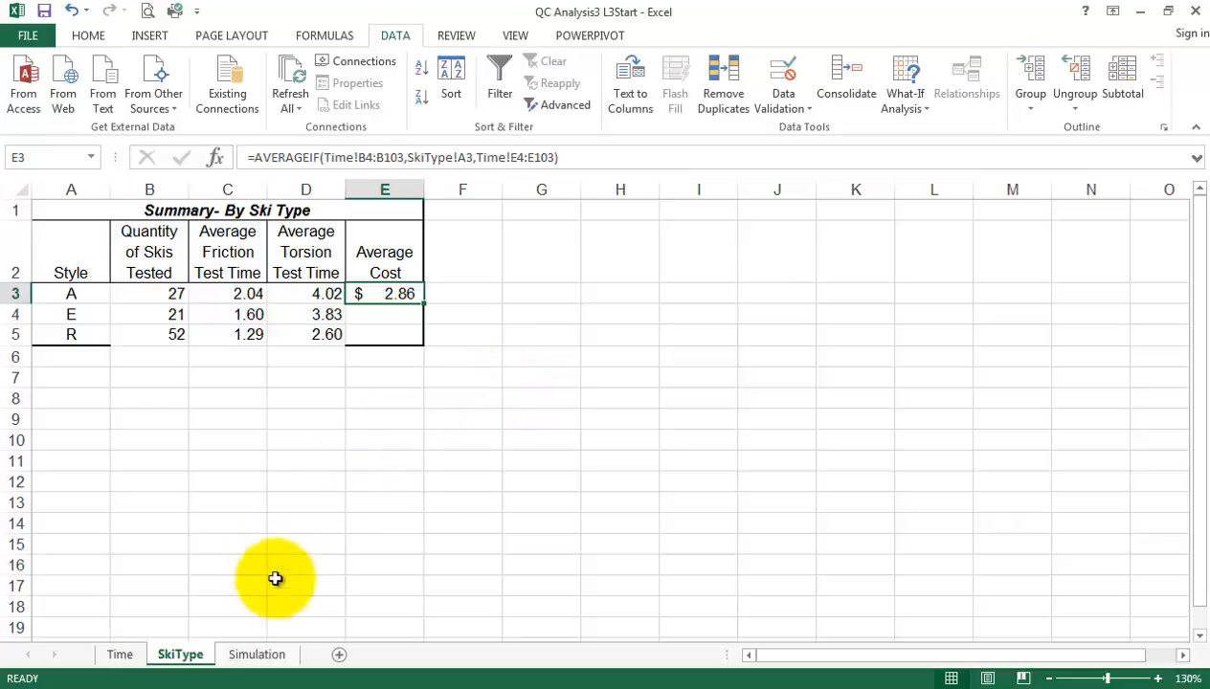
# Set the hourly labour rate in E2 of the Time sheet to 35 and return to the SkiType sheet
pyautogui.click(108, 657)
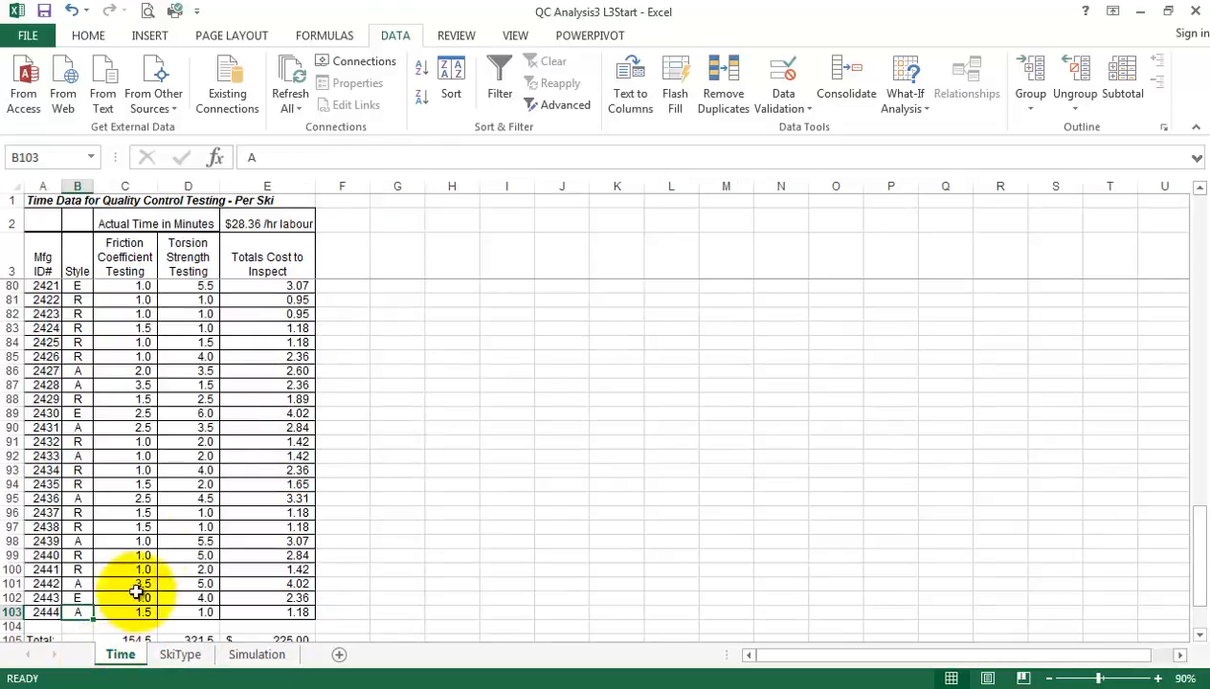
pyautogui.click(276, 225)
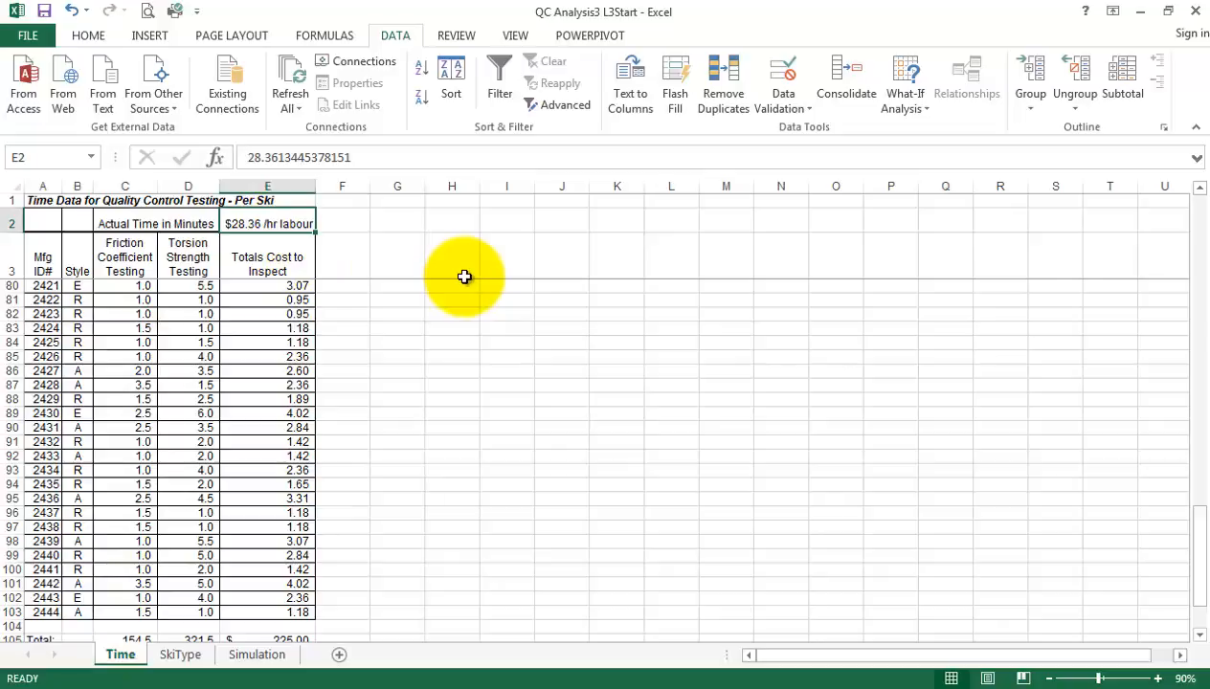
pyautogui.write('35')
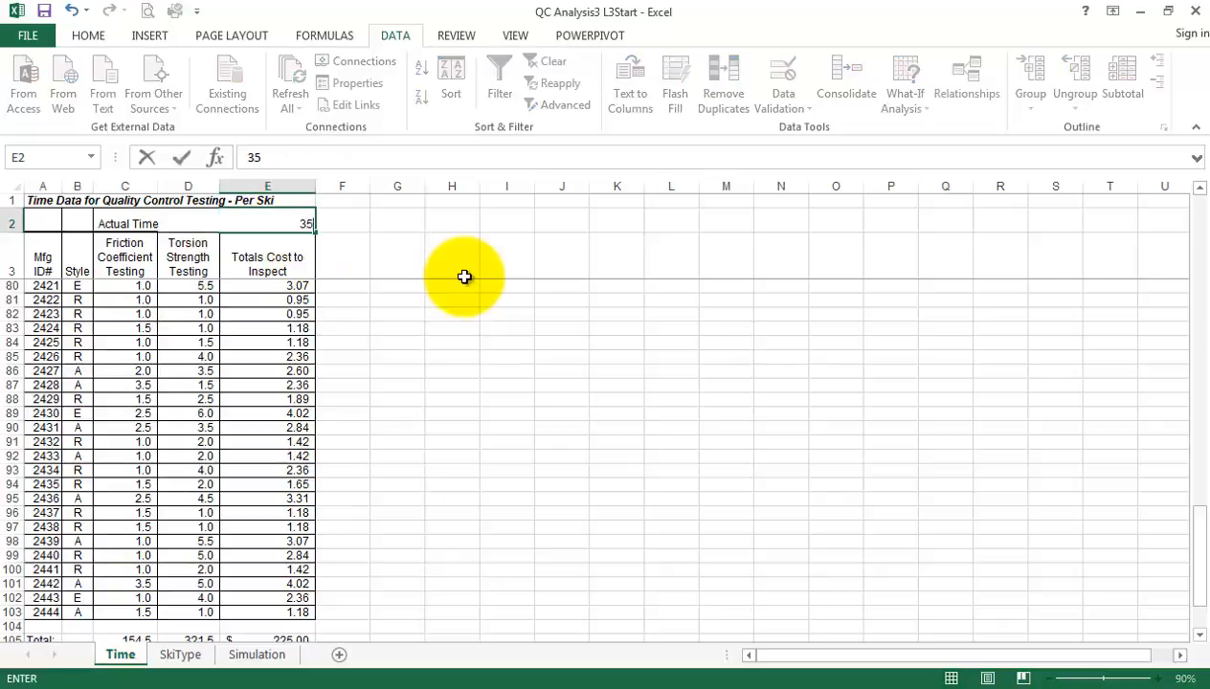
pyautogui.press('Return')
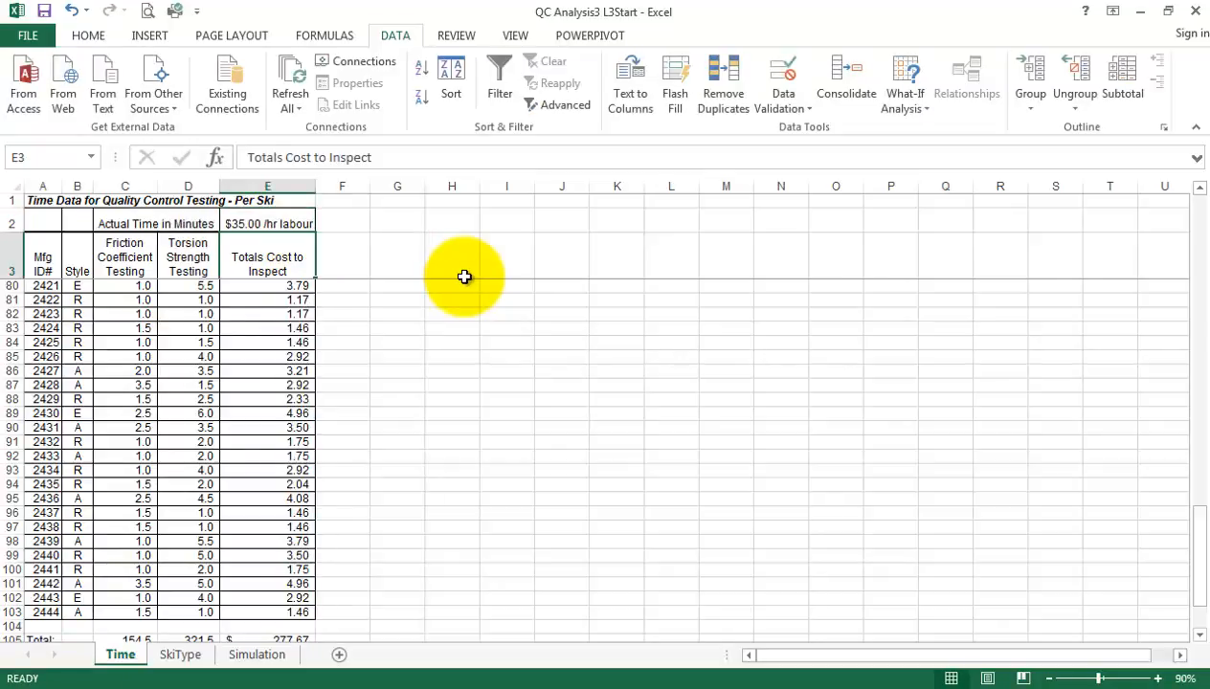
pyautogui.click(172, 661)
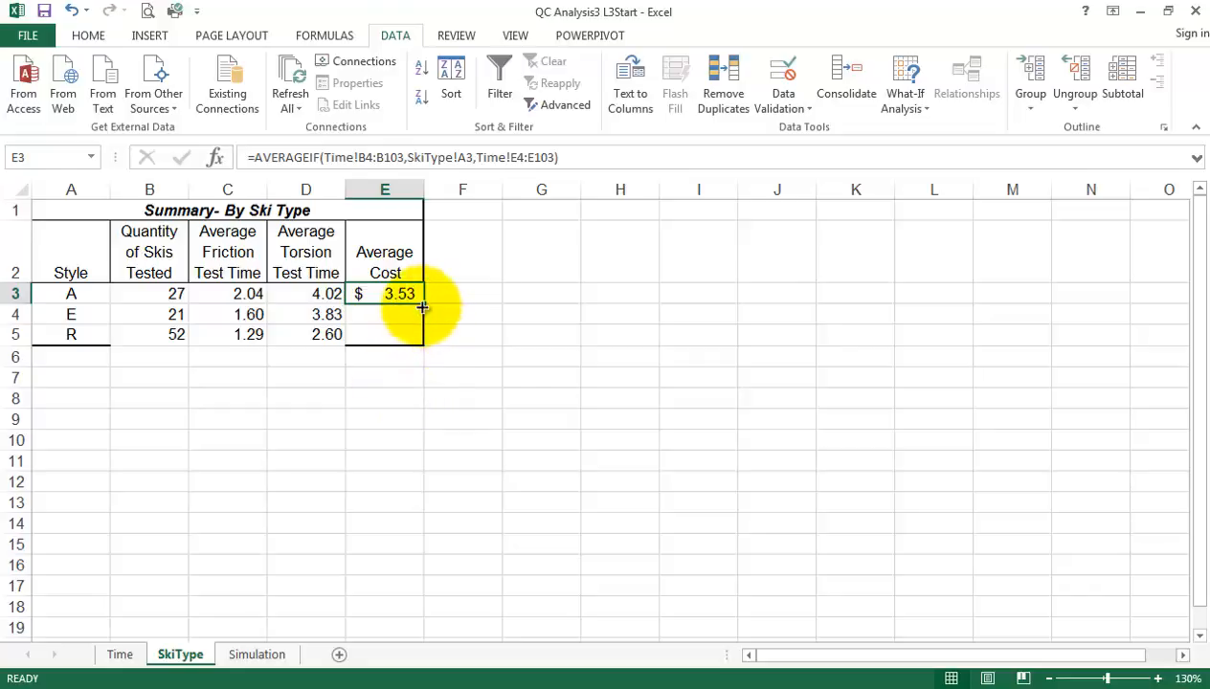
# Make the E3 AVERAGEIF ranges absolute as Time!$B$4:$B$103 and Time!$E$4:$E$103, keeping A3 relative, and fill the formula down to E5
pyautogui.click(394, 157)
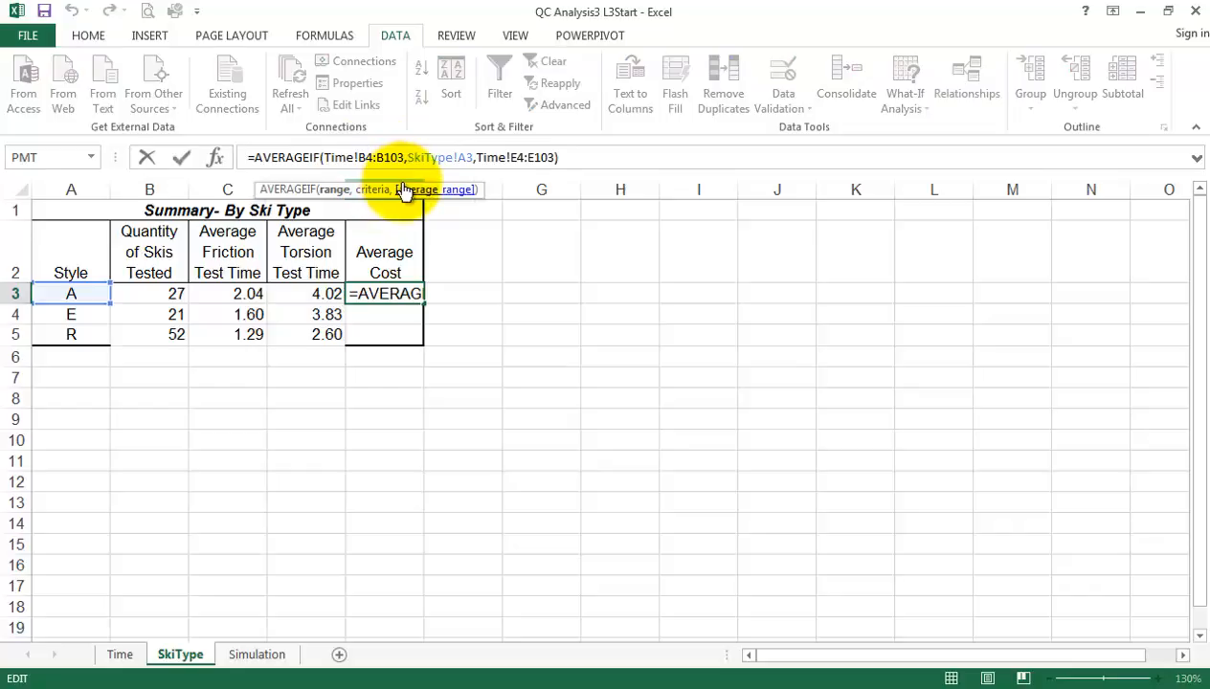
pyautogui.press('F4')
pyautogui.click(405, 156)
pyautogui.press('F4')
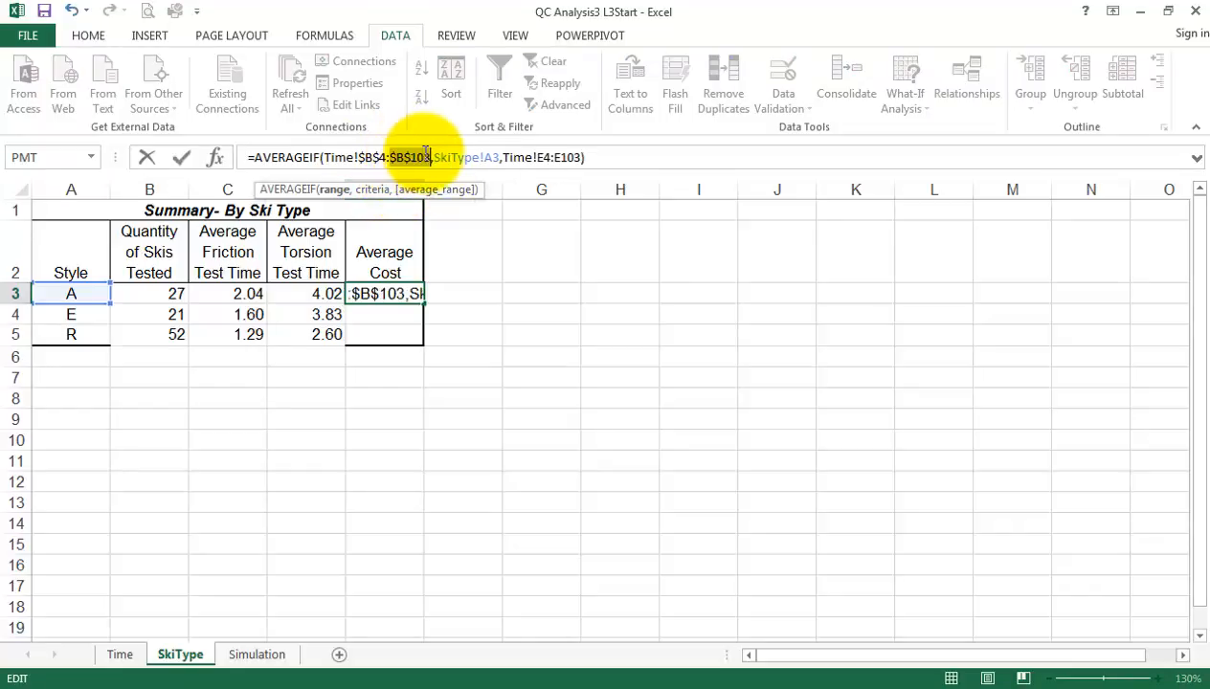
pyautogui.click(533, 157)
pyautogui.press('F4')
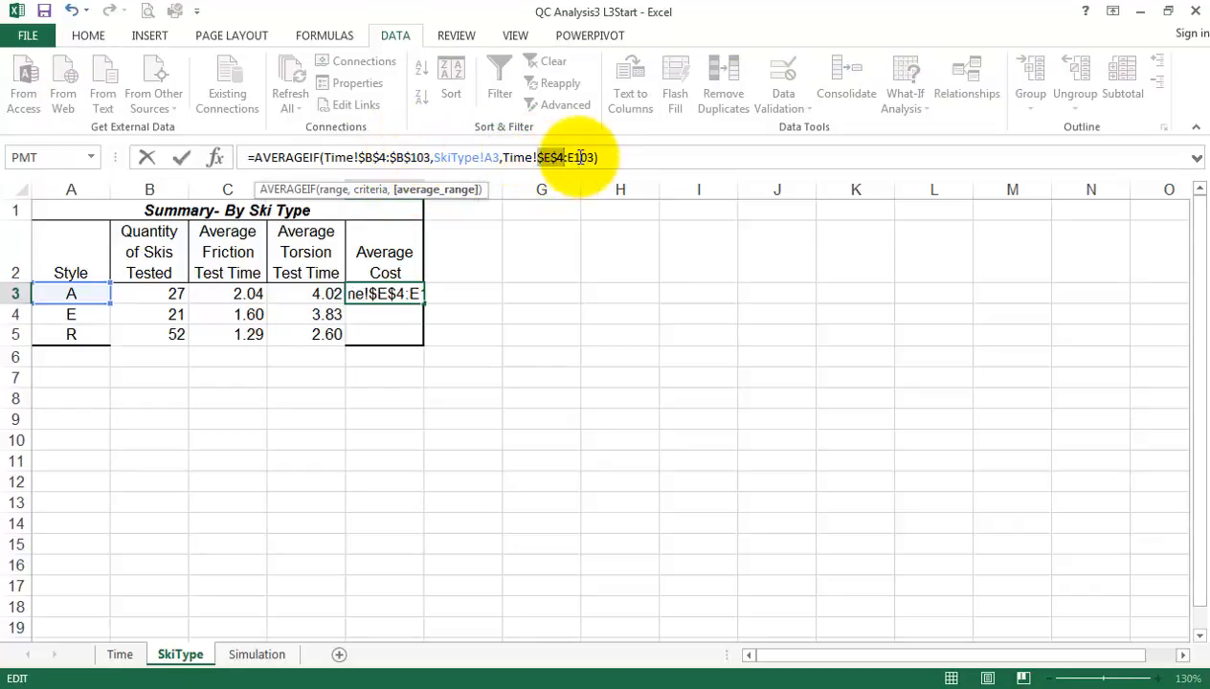
pyautogui.click(580, 165)
pyautogui.press('F4')
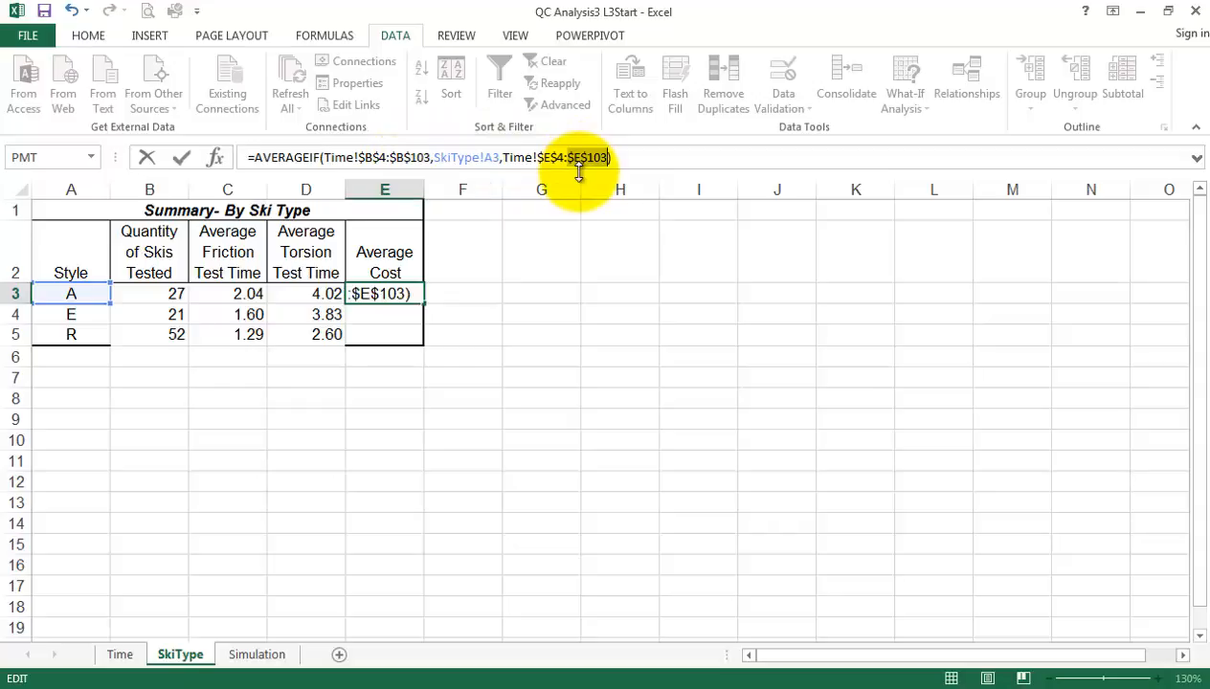
pyautogui.press('Return')
pyautogui.click(397, 294)
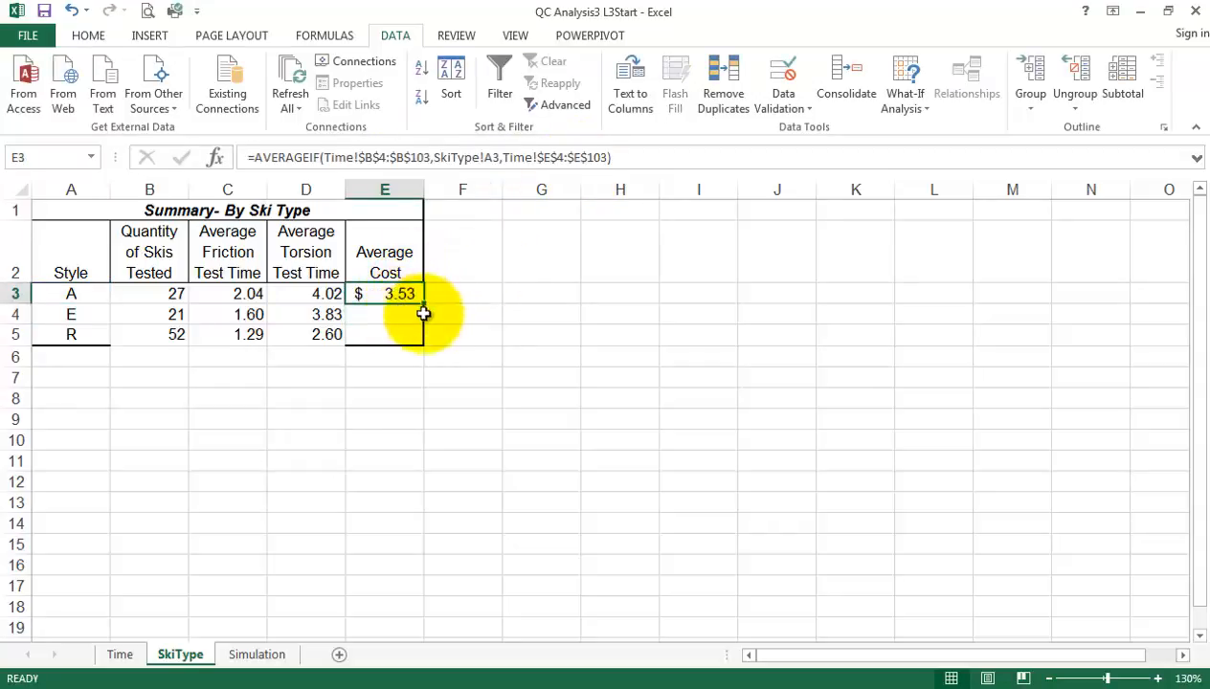
pyautogui.moveTo(424, 303); pyautogui.dragTo(405, 335)
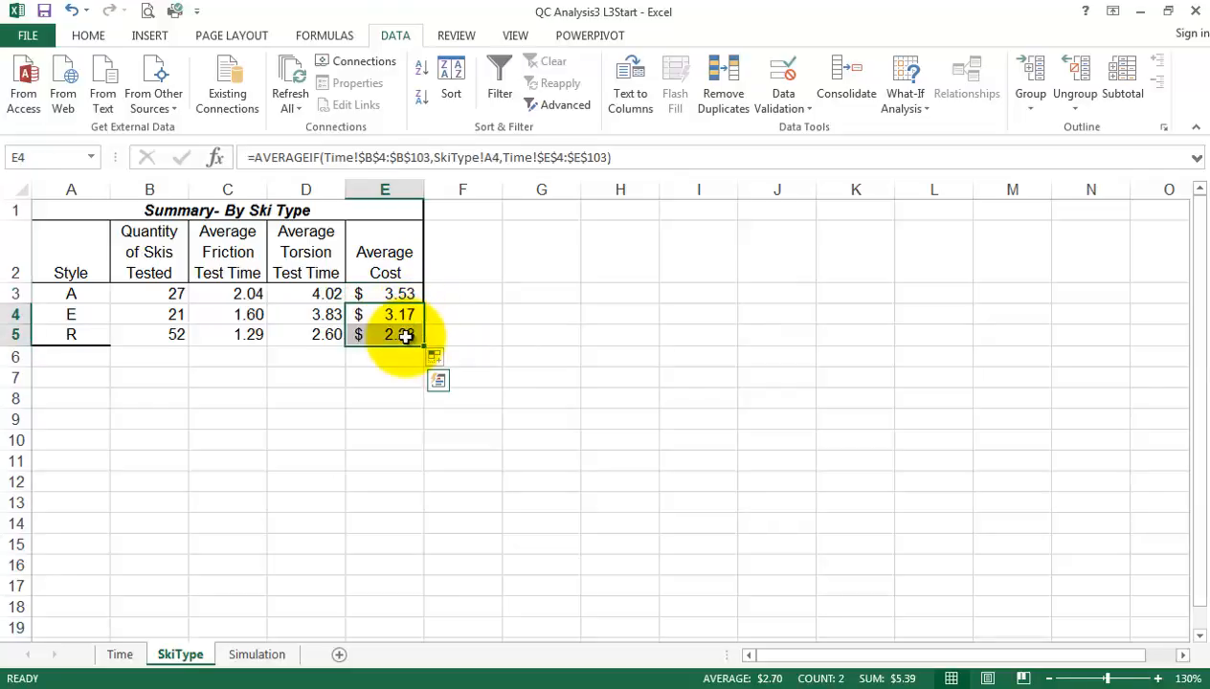
# Apply the comma number style to the average costs in E4:E5 and deselect them
pyautogui.click(88, 35)
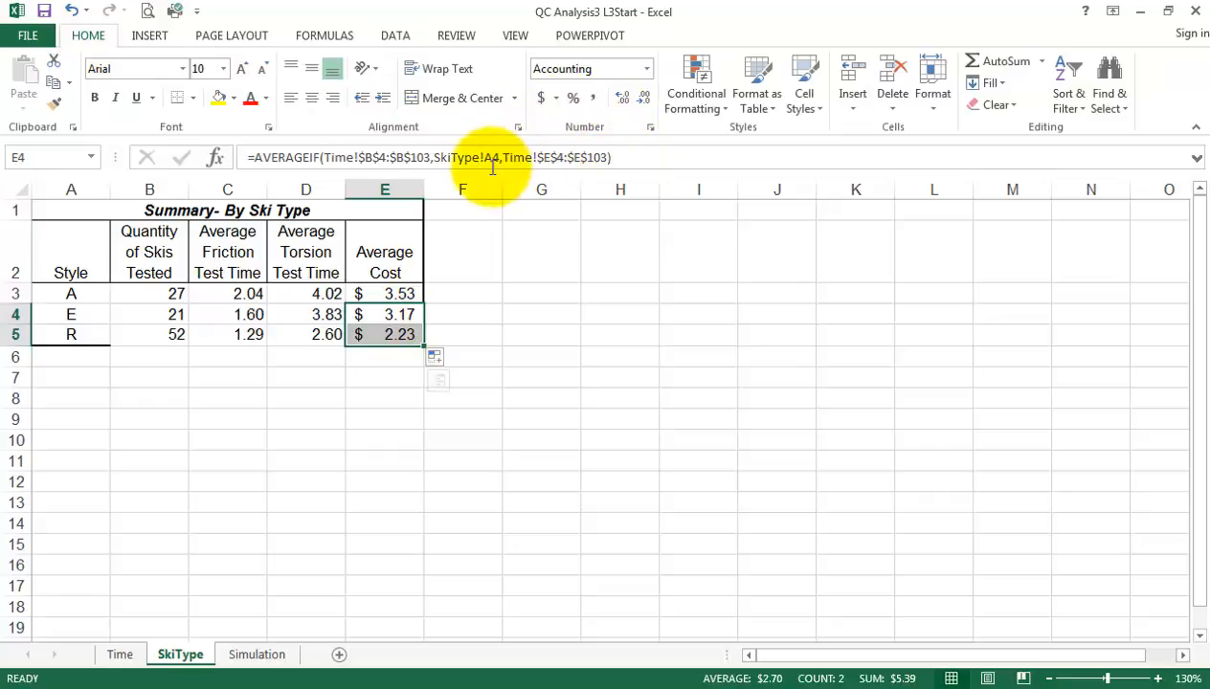
pyautogui.click(593, 100)
pyautogui.click(561, 331)
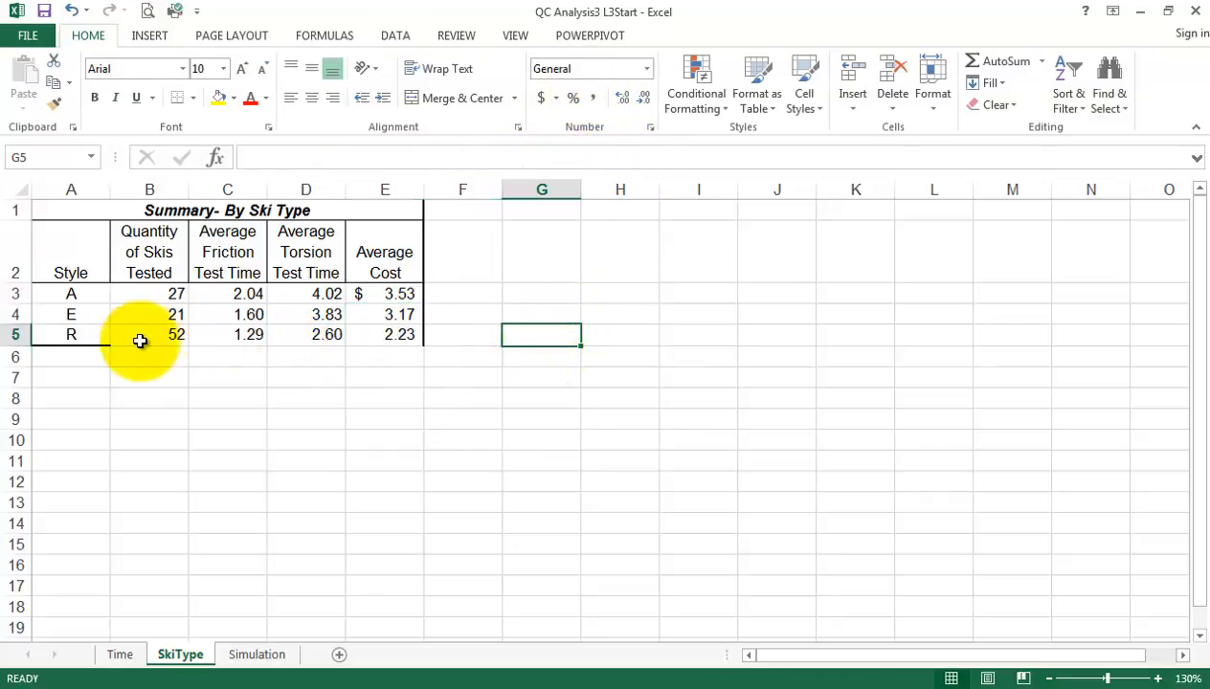
# Apply a thick box border around the ski type summary table A1:E5 and deselect it
pyautogui.moveTo(49, 246); pyautogui.dragTo(251, 335)
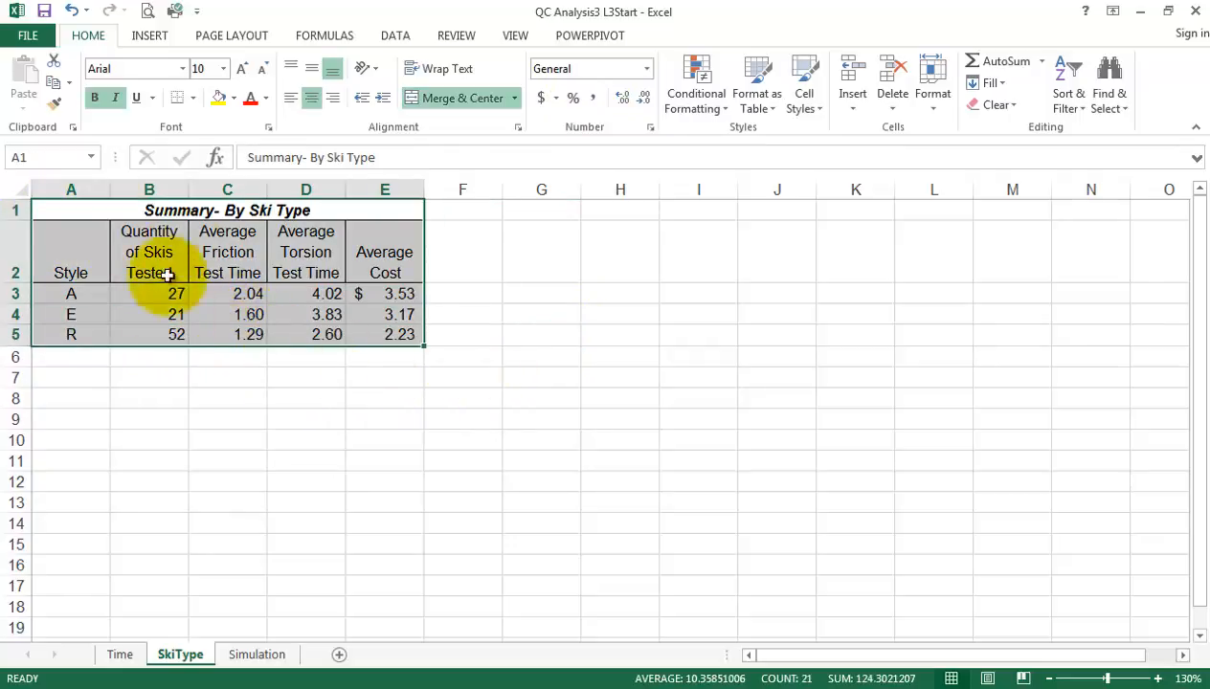
pyautogui.click(193, 98)
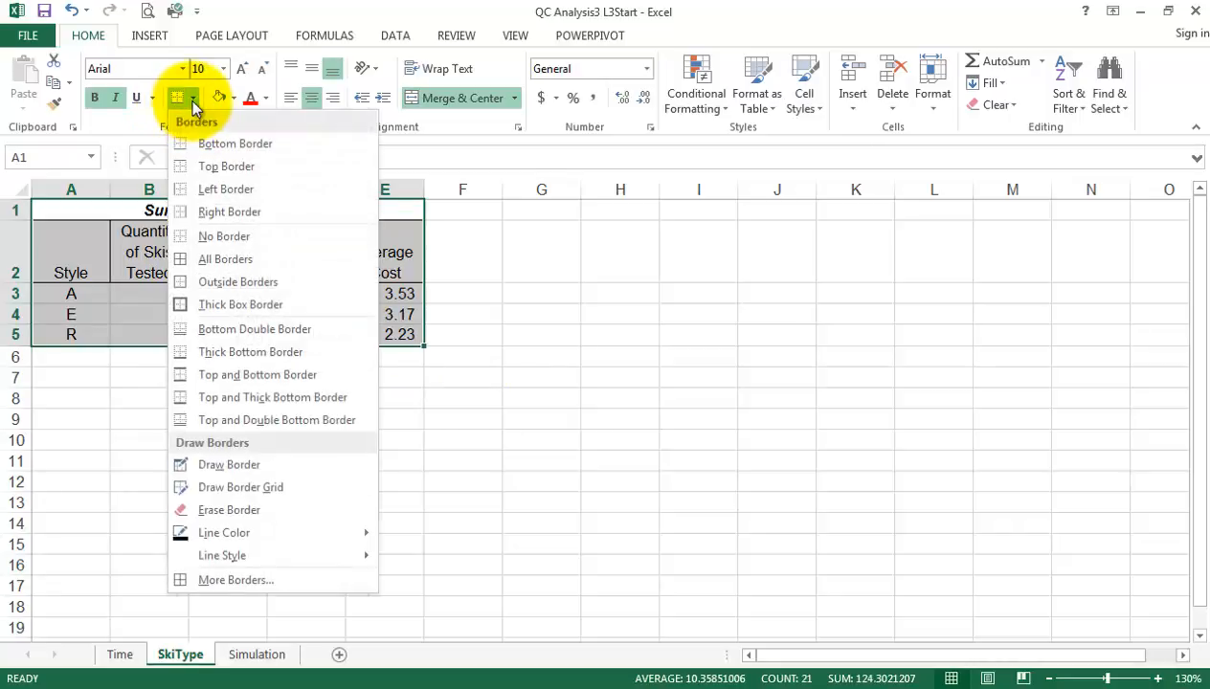
pyautogui.click(229, 304)
pyautogui.click(513, 358)
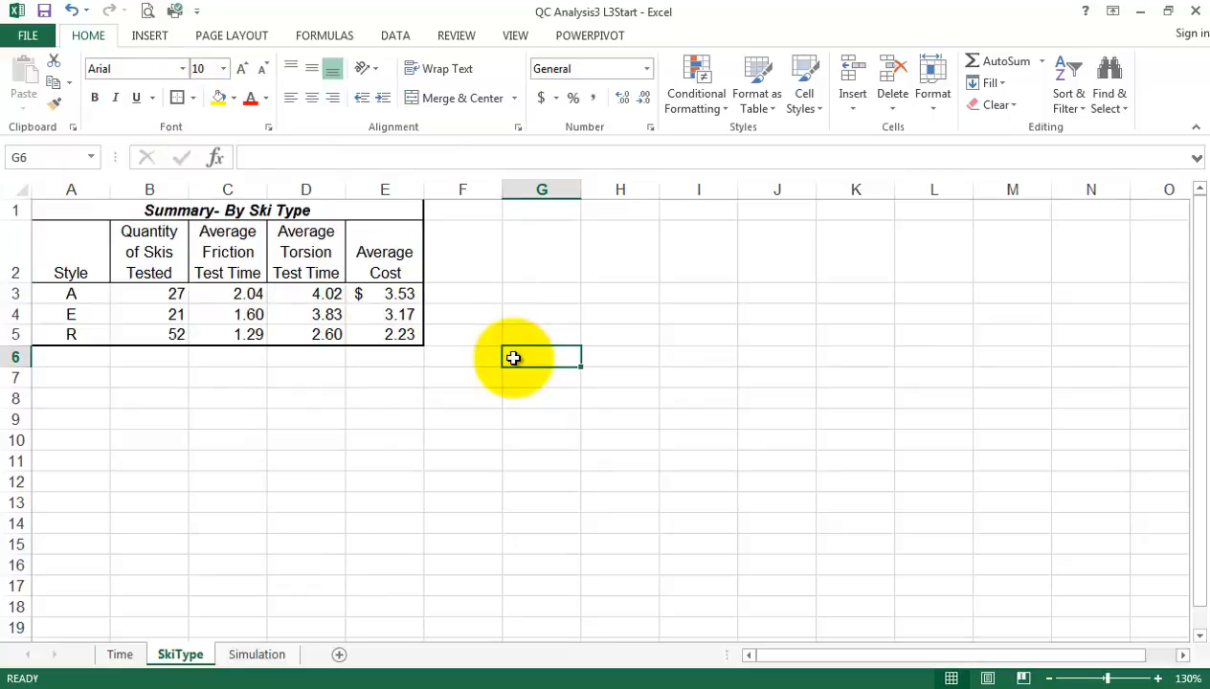